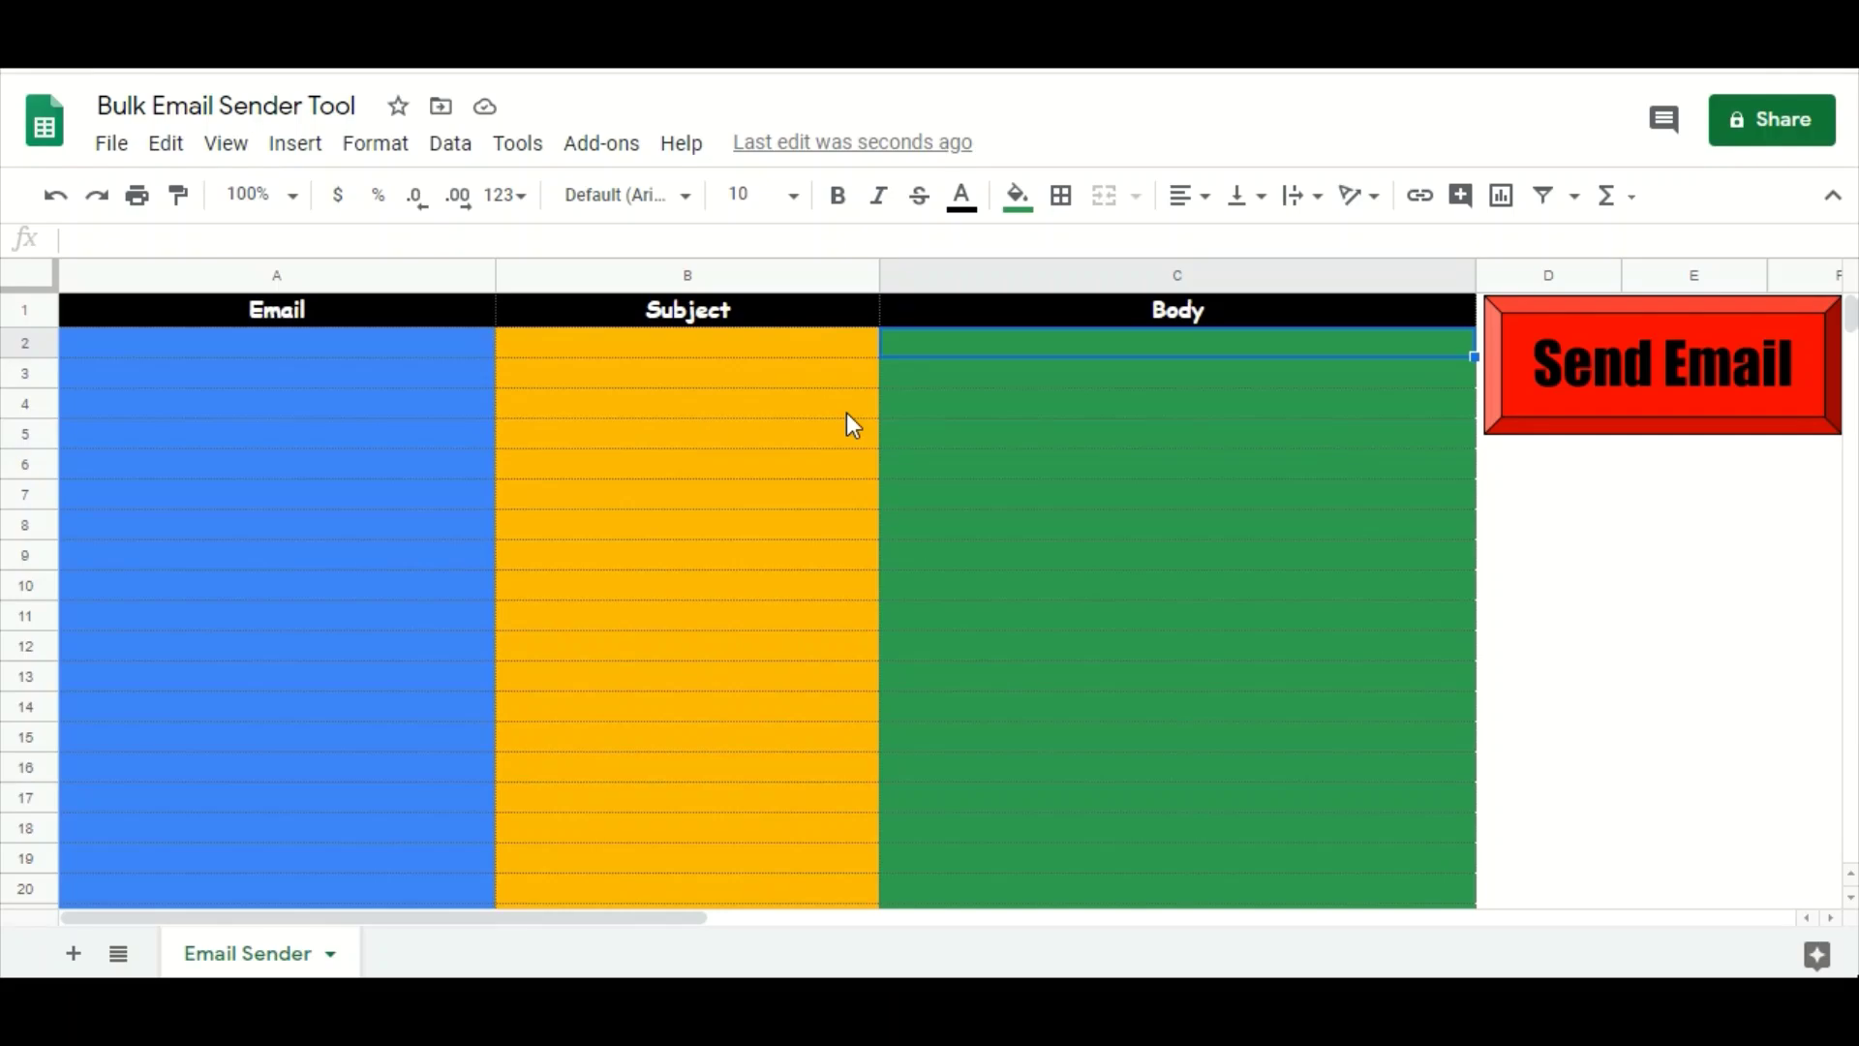
- Walk through the Email, Subject and Body columns, highlighting their rows down the sheet
click(318, 336)
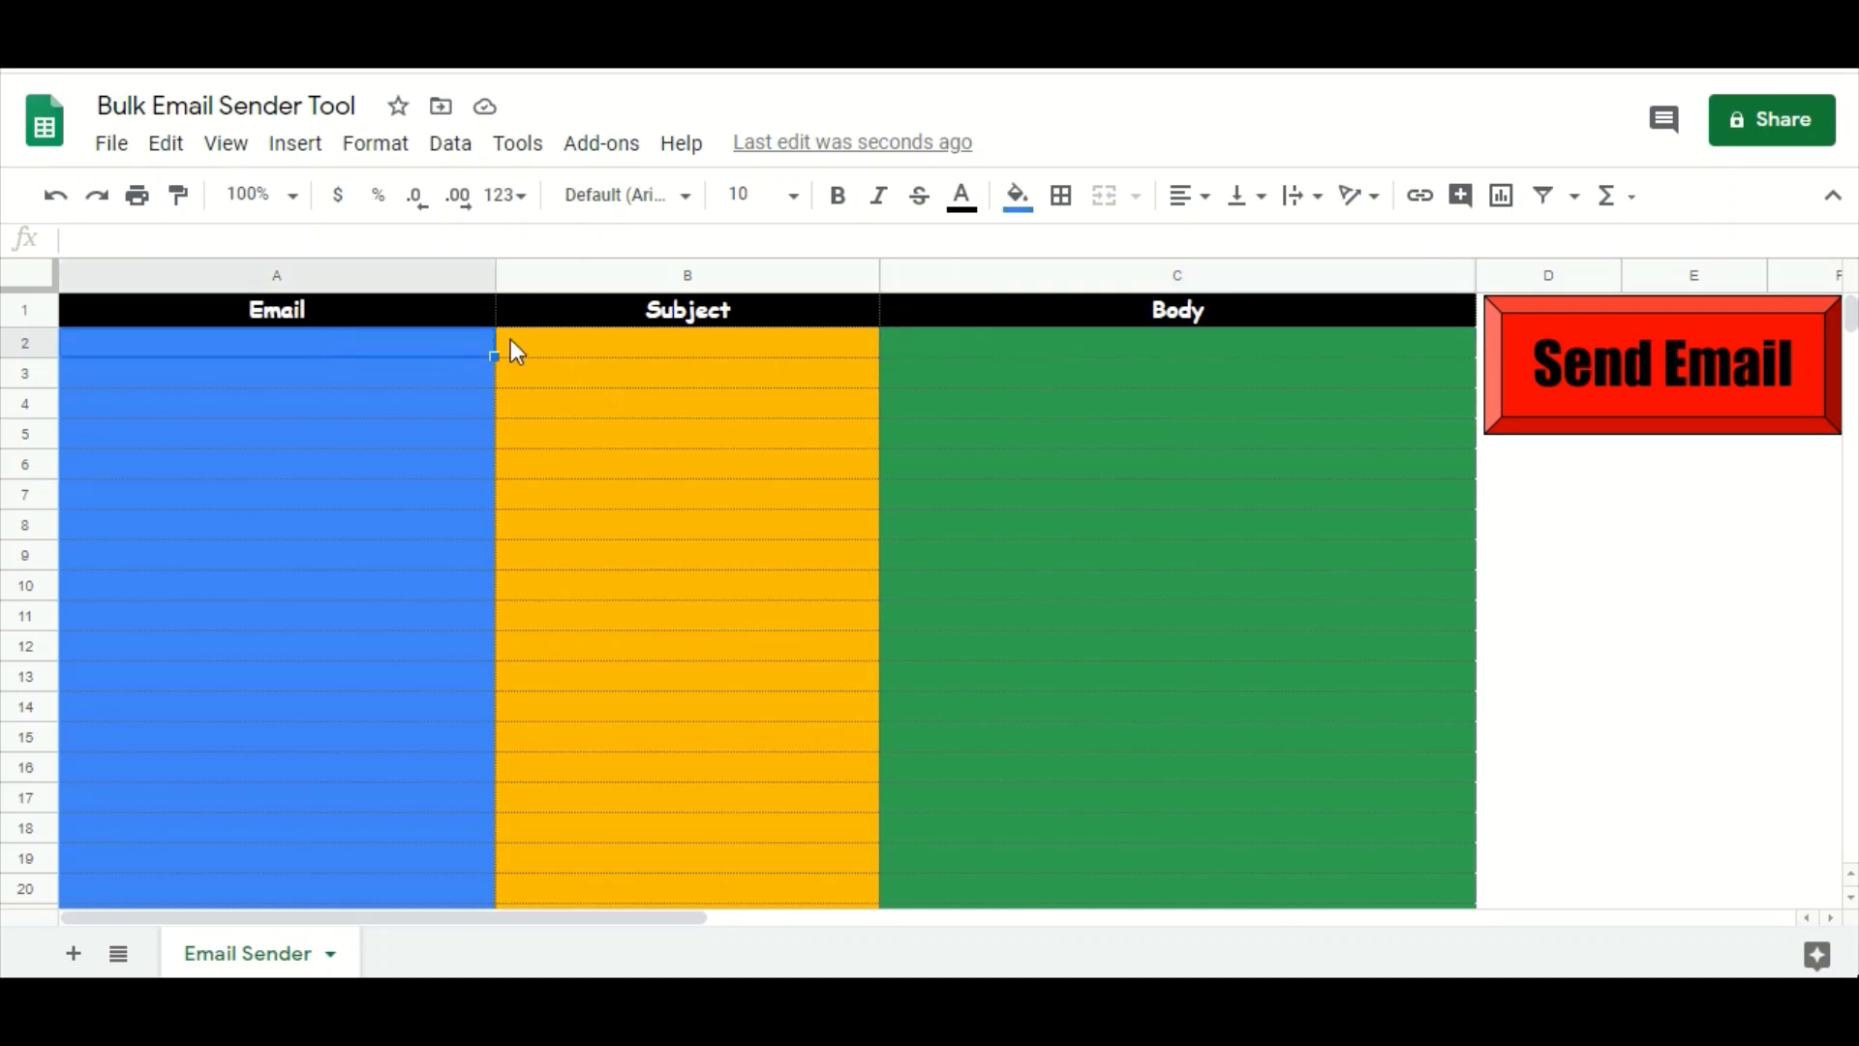
click(660, 335)
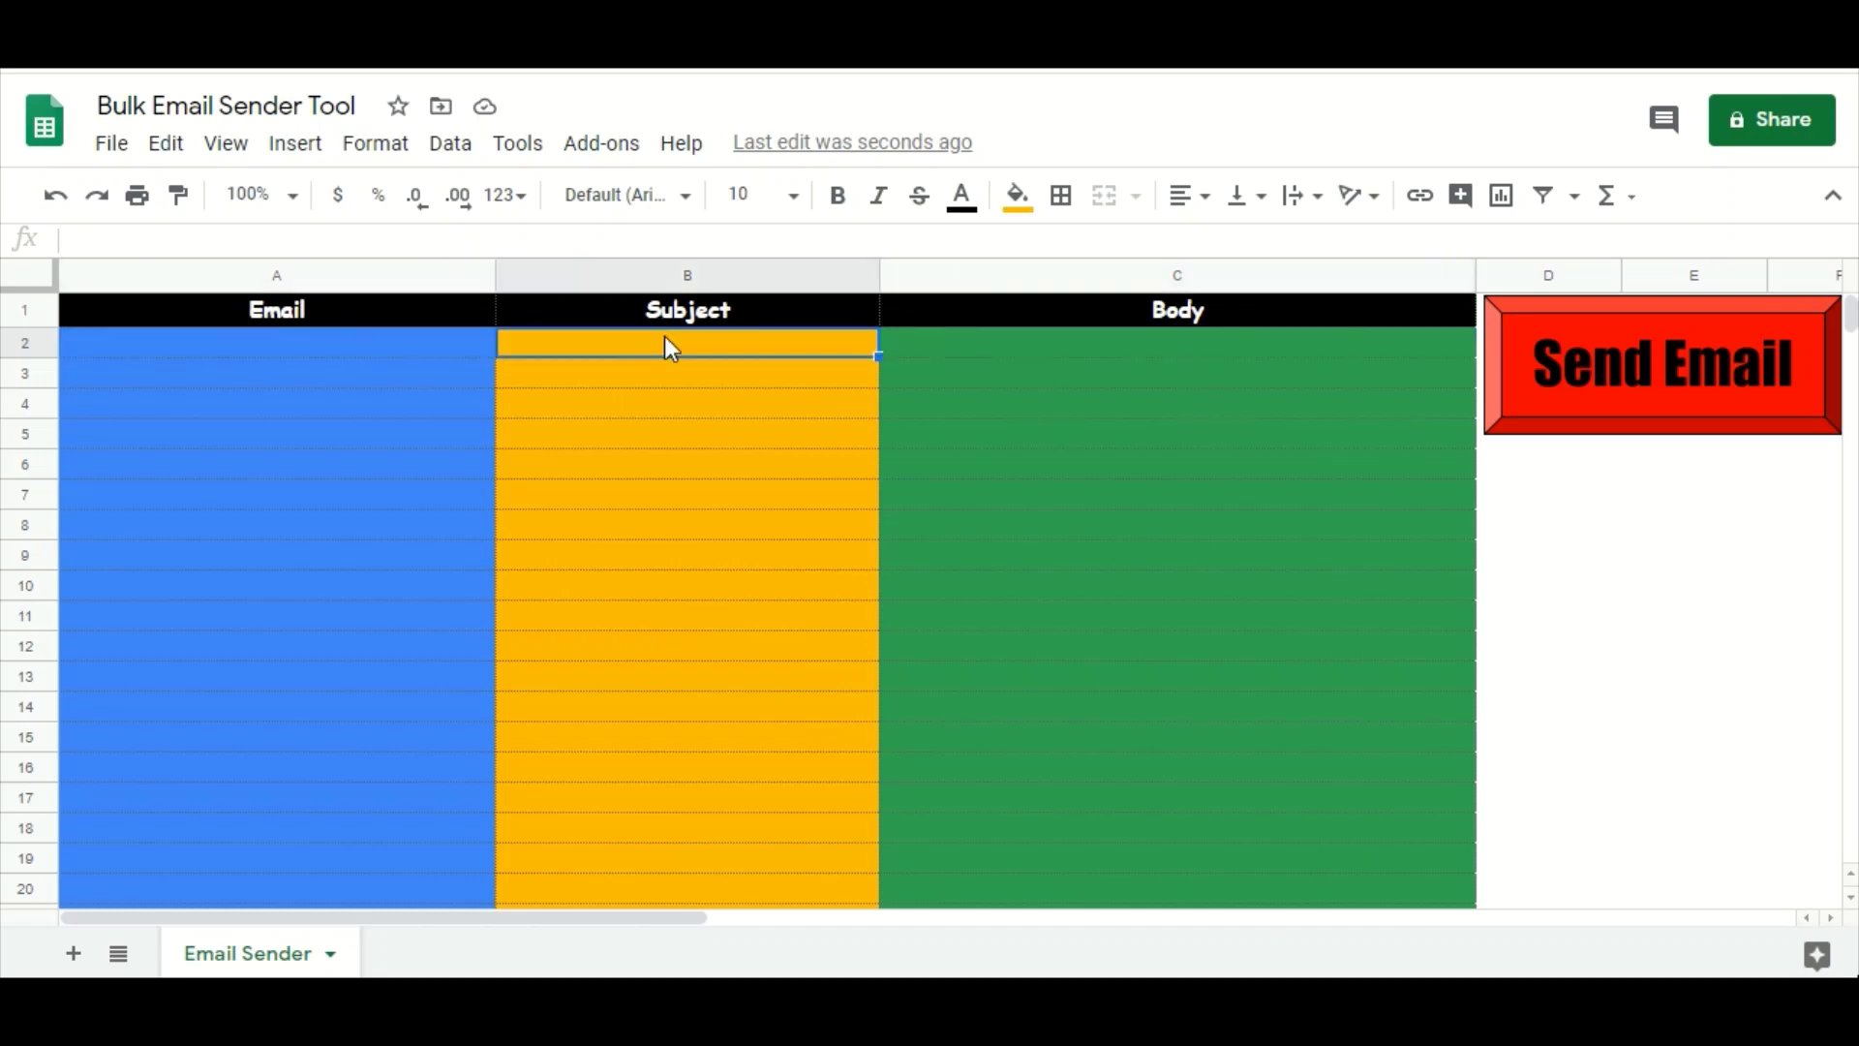
click(1062, 350)
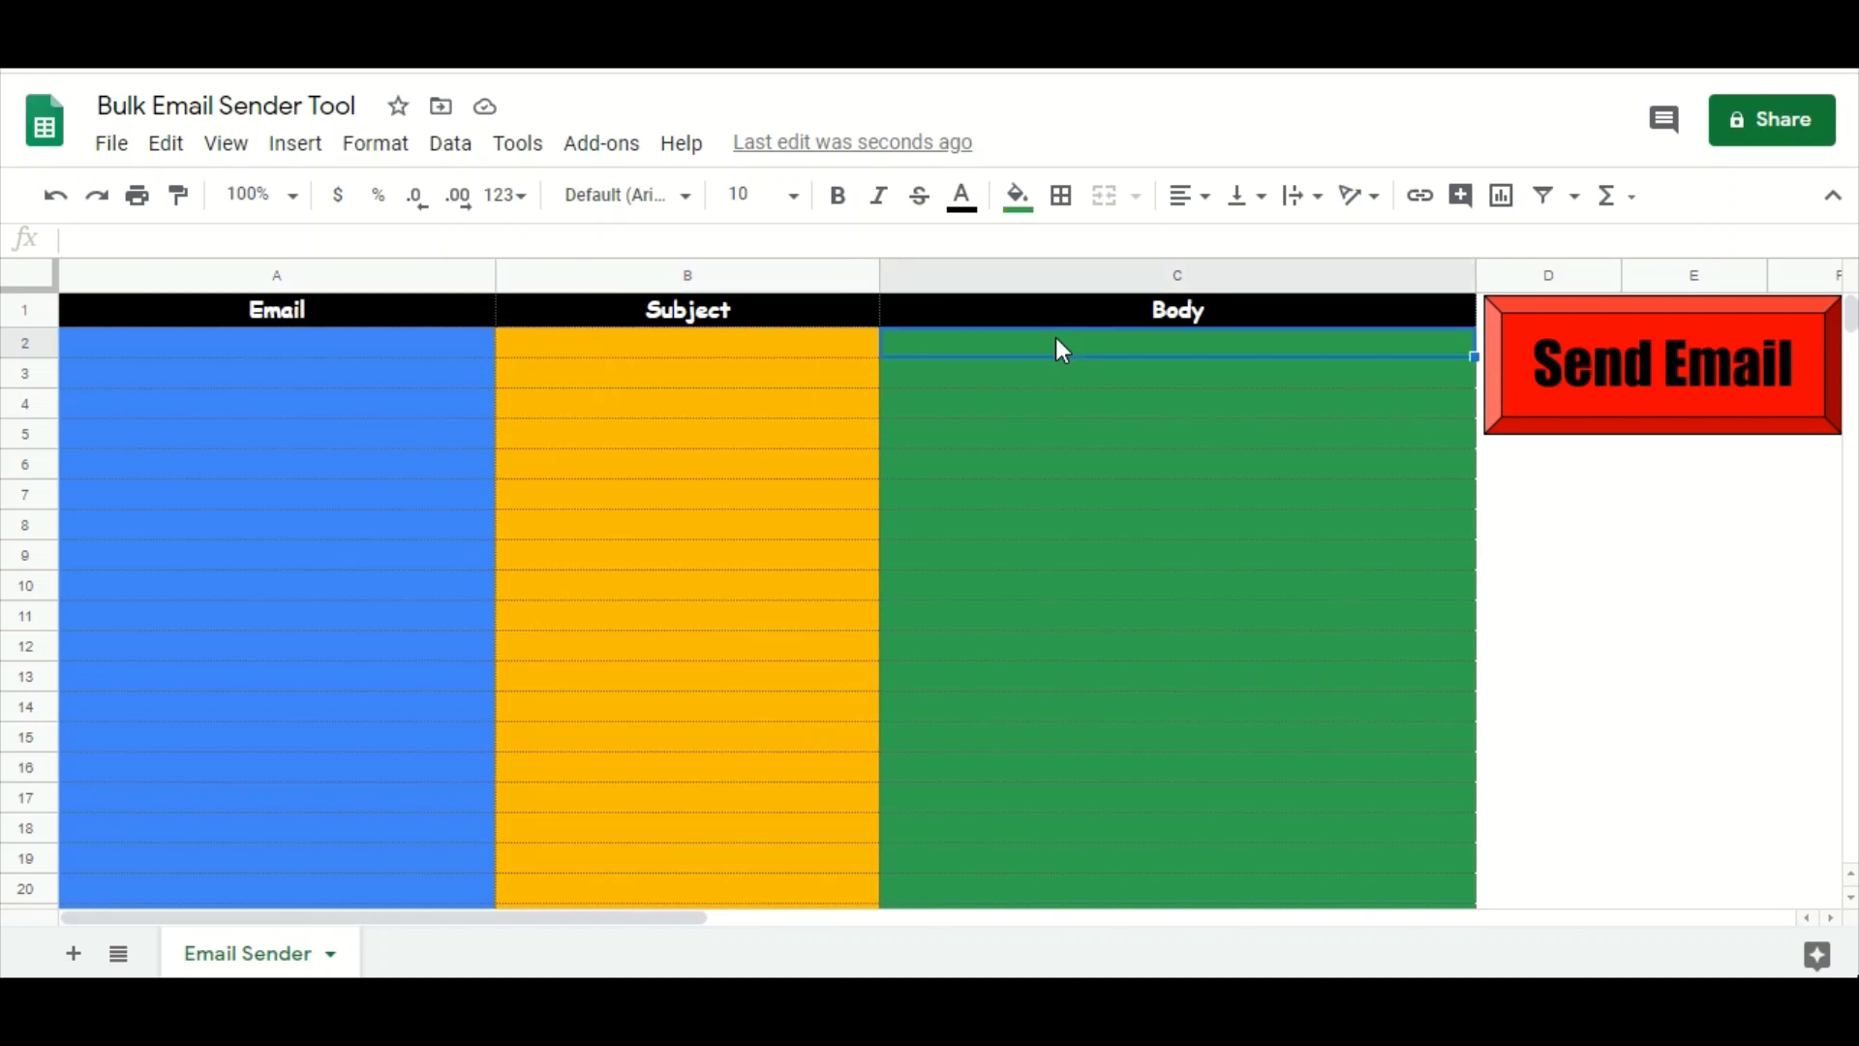
drag(352, 337, 345, 892)
drag(702, 349, 687, 897)
drag(1037, 344, 1017, 895)
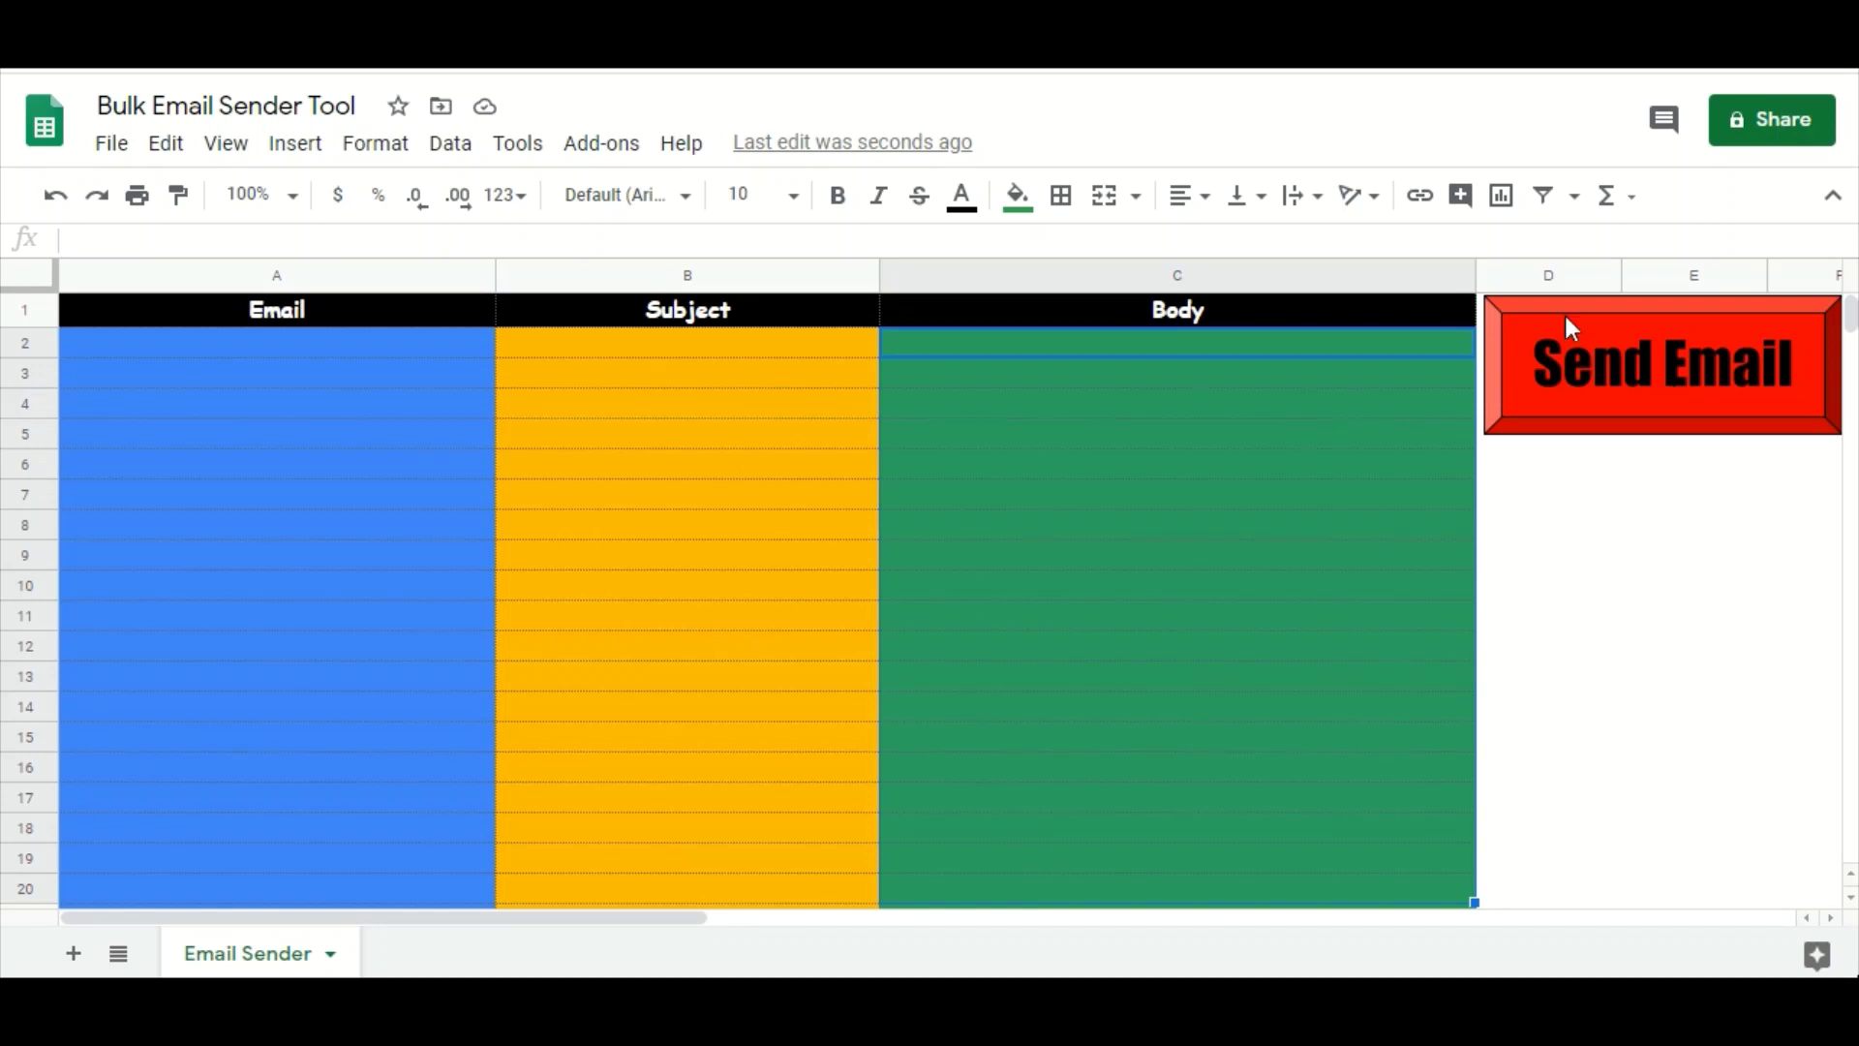
drag(251, 341, 258, 668)
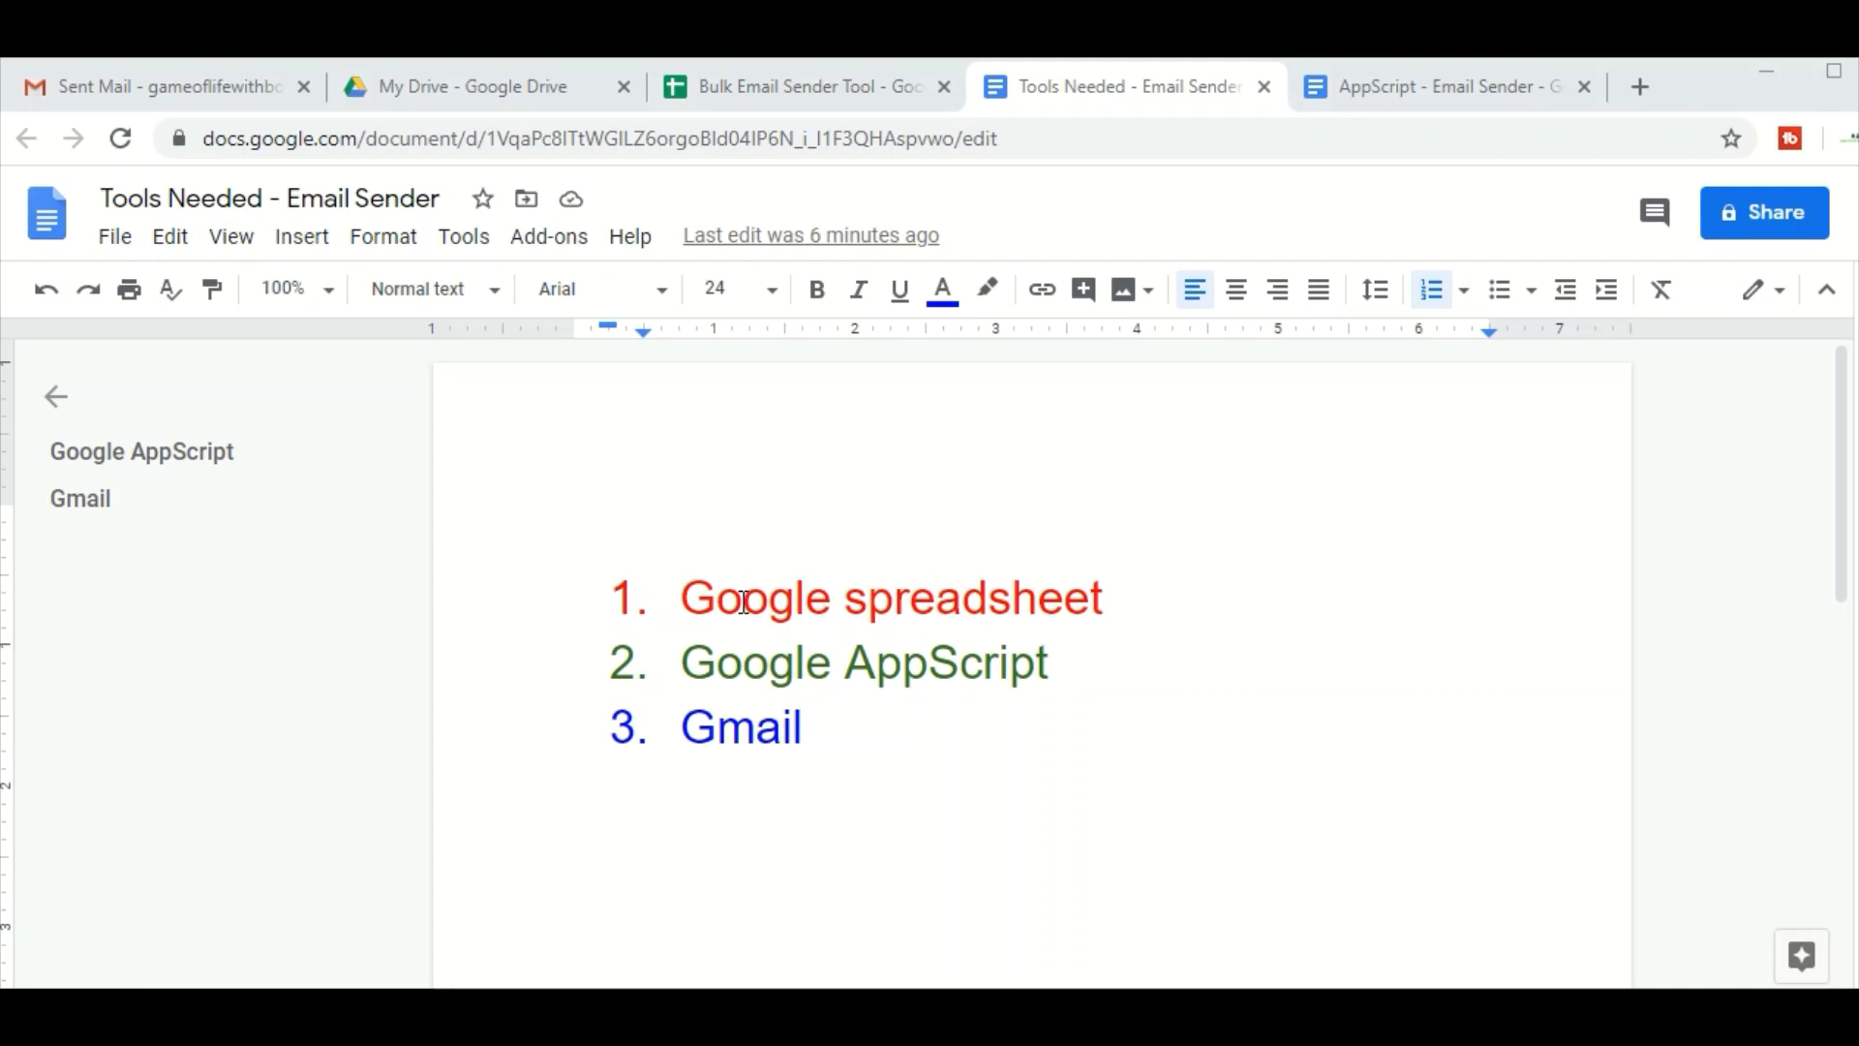
- From My Drive's New menu, create a blank Google Sheets spreadsheet
click(499, 90)
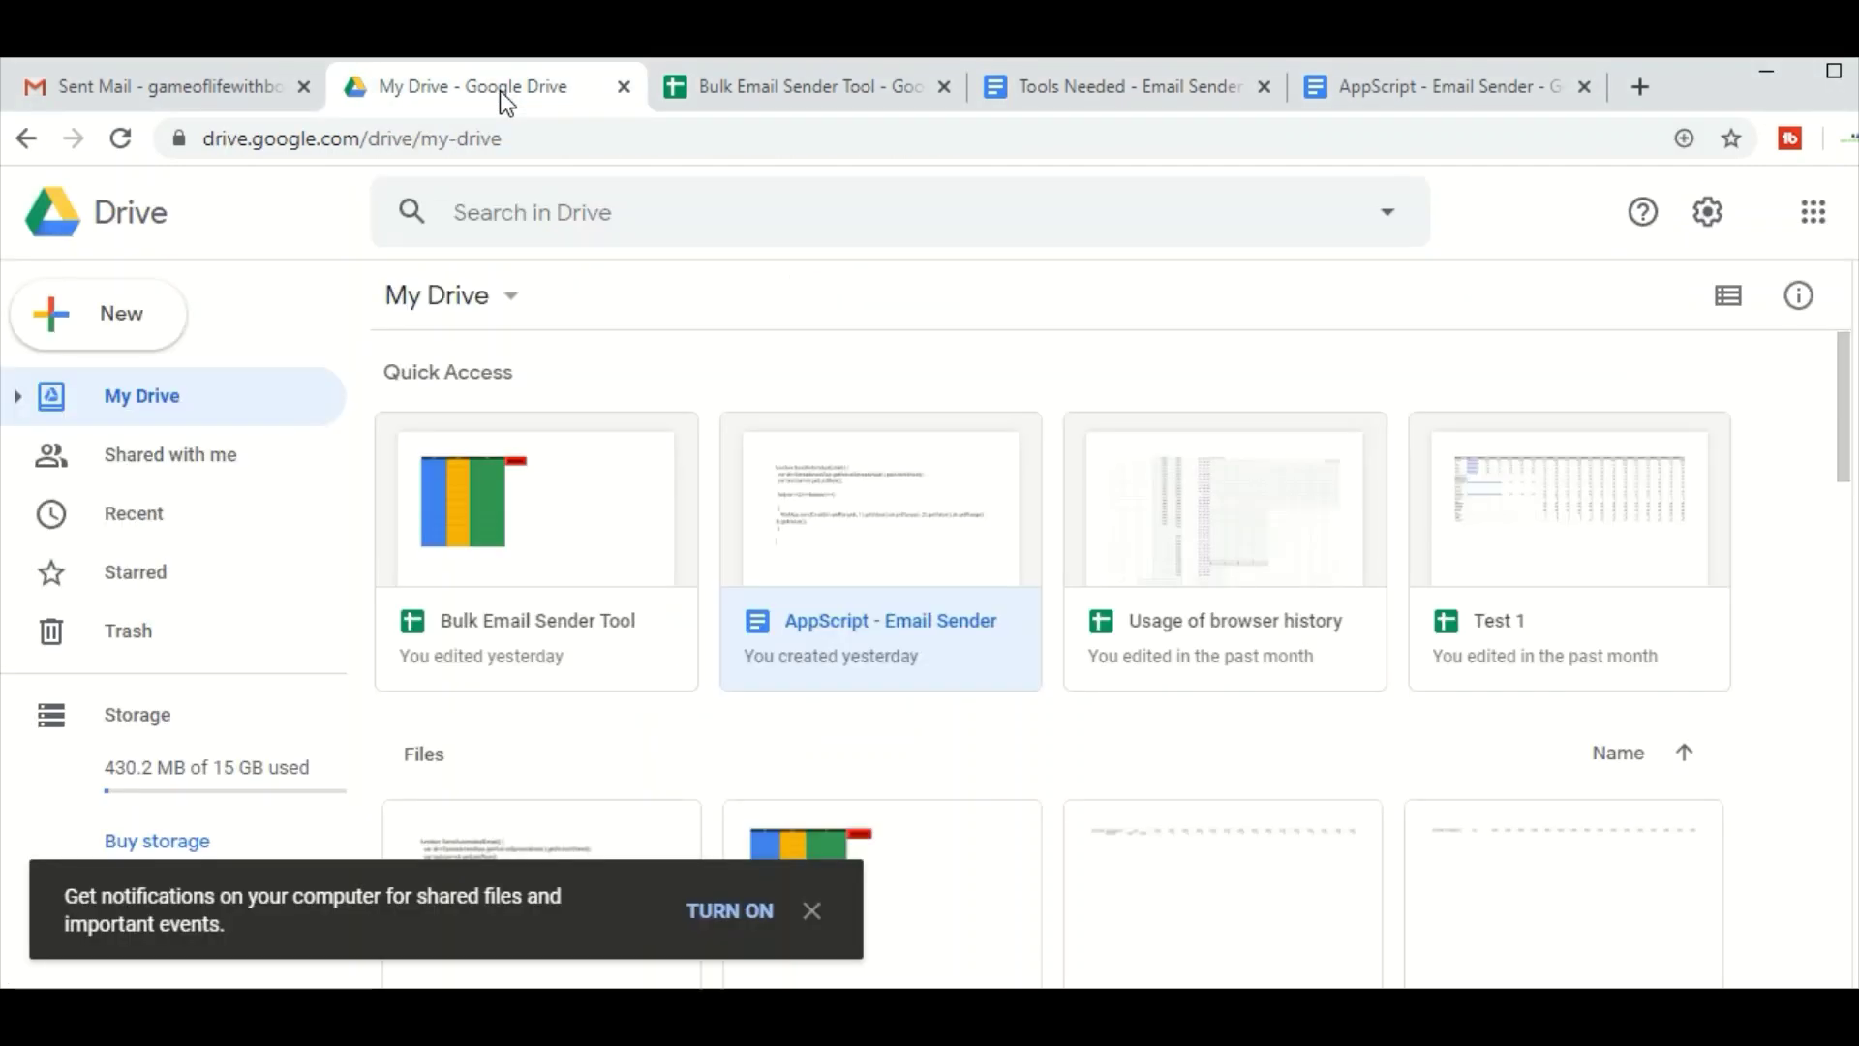
click(133, 341)
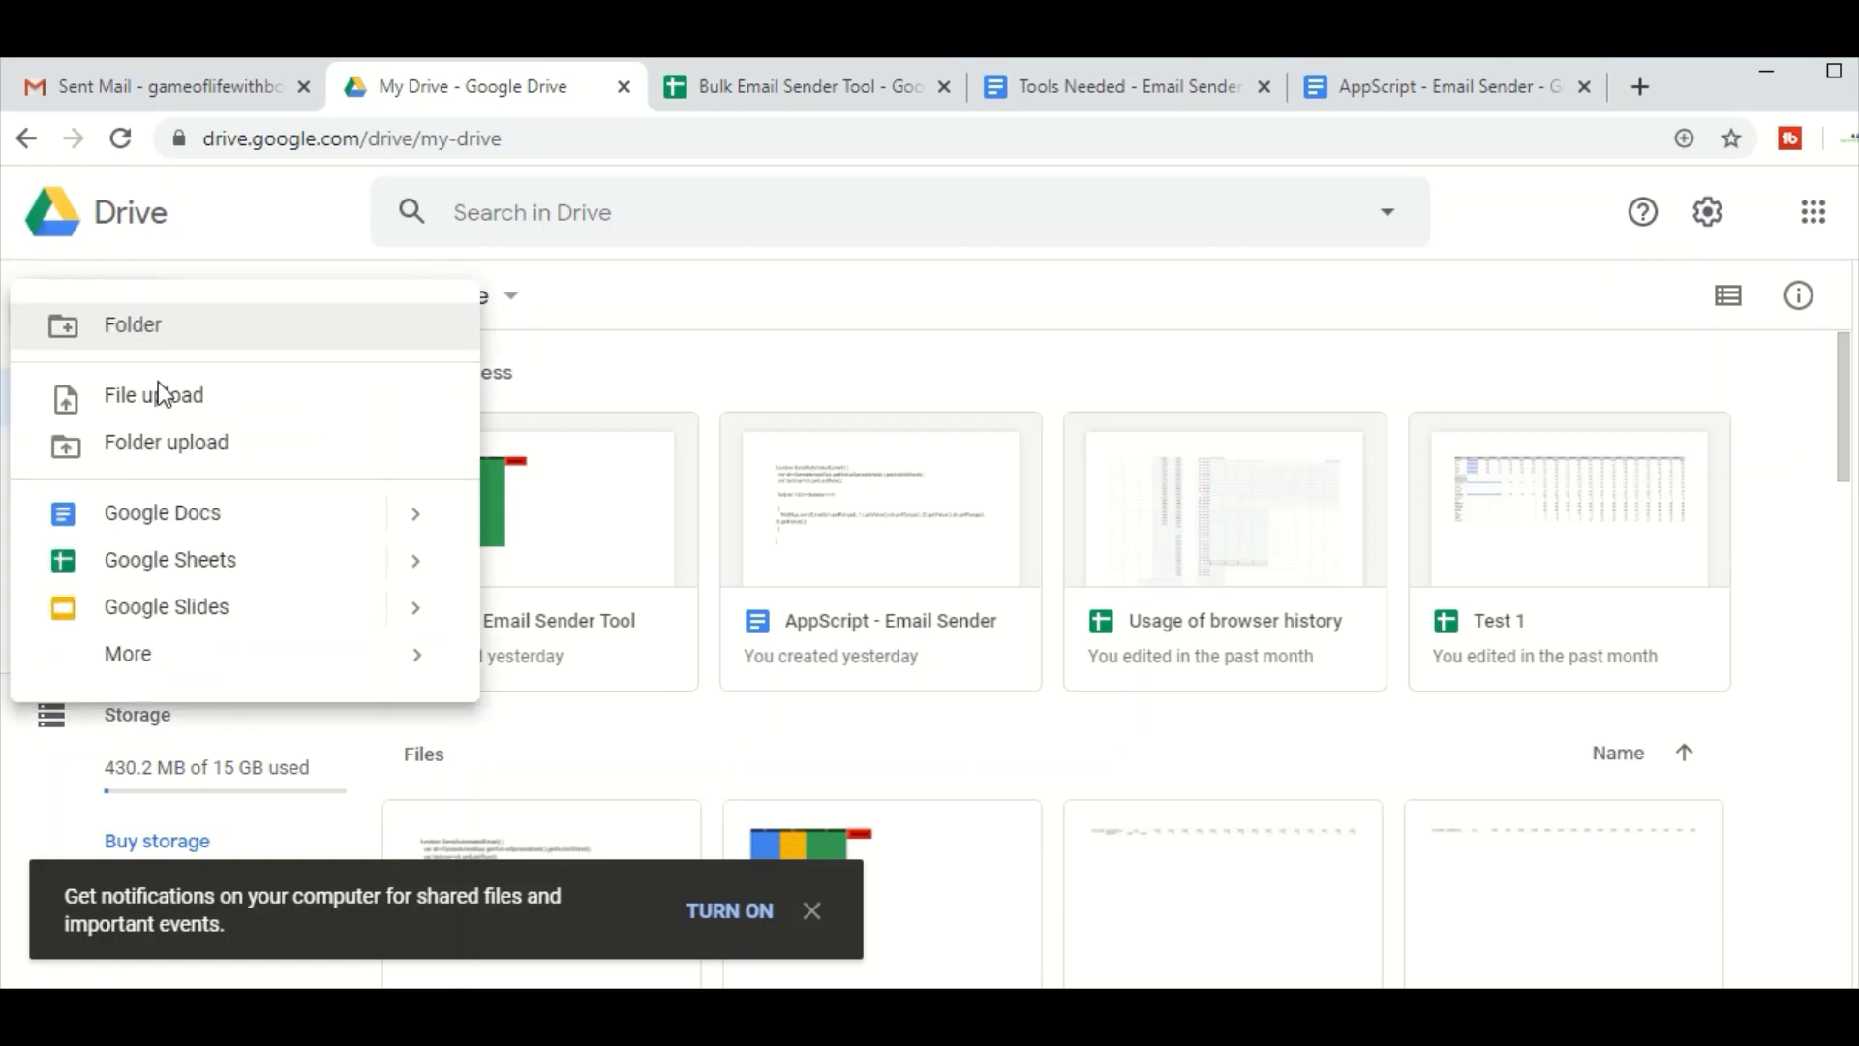
click(186, 570)
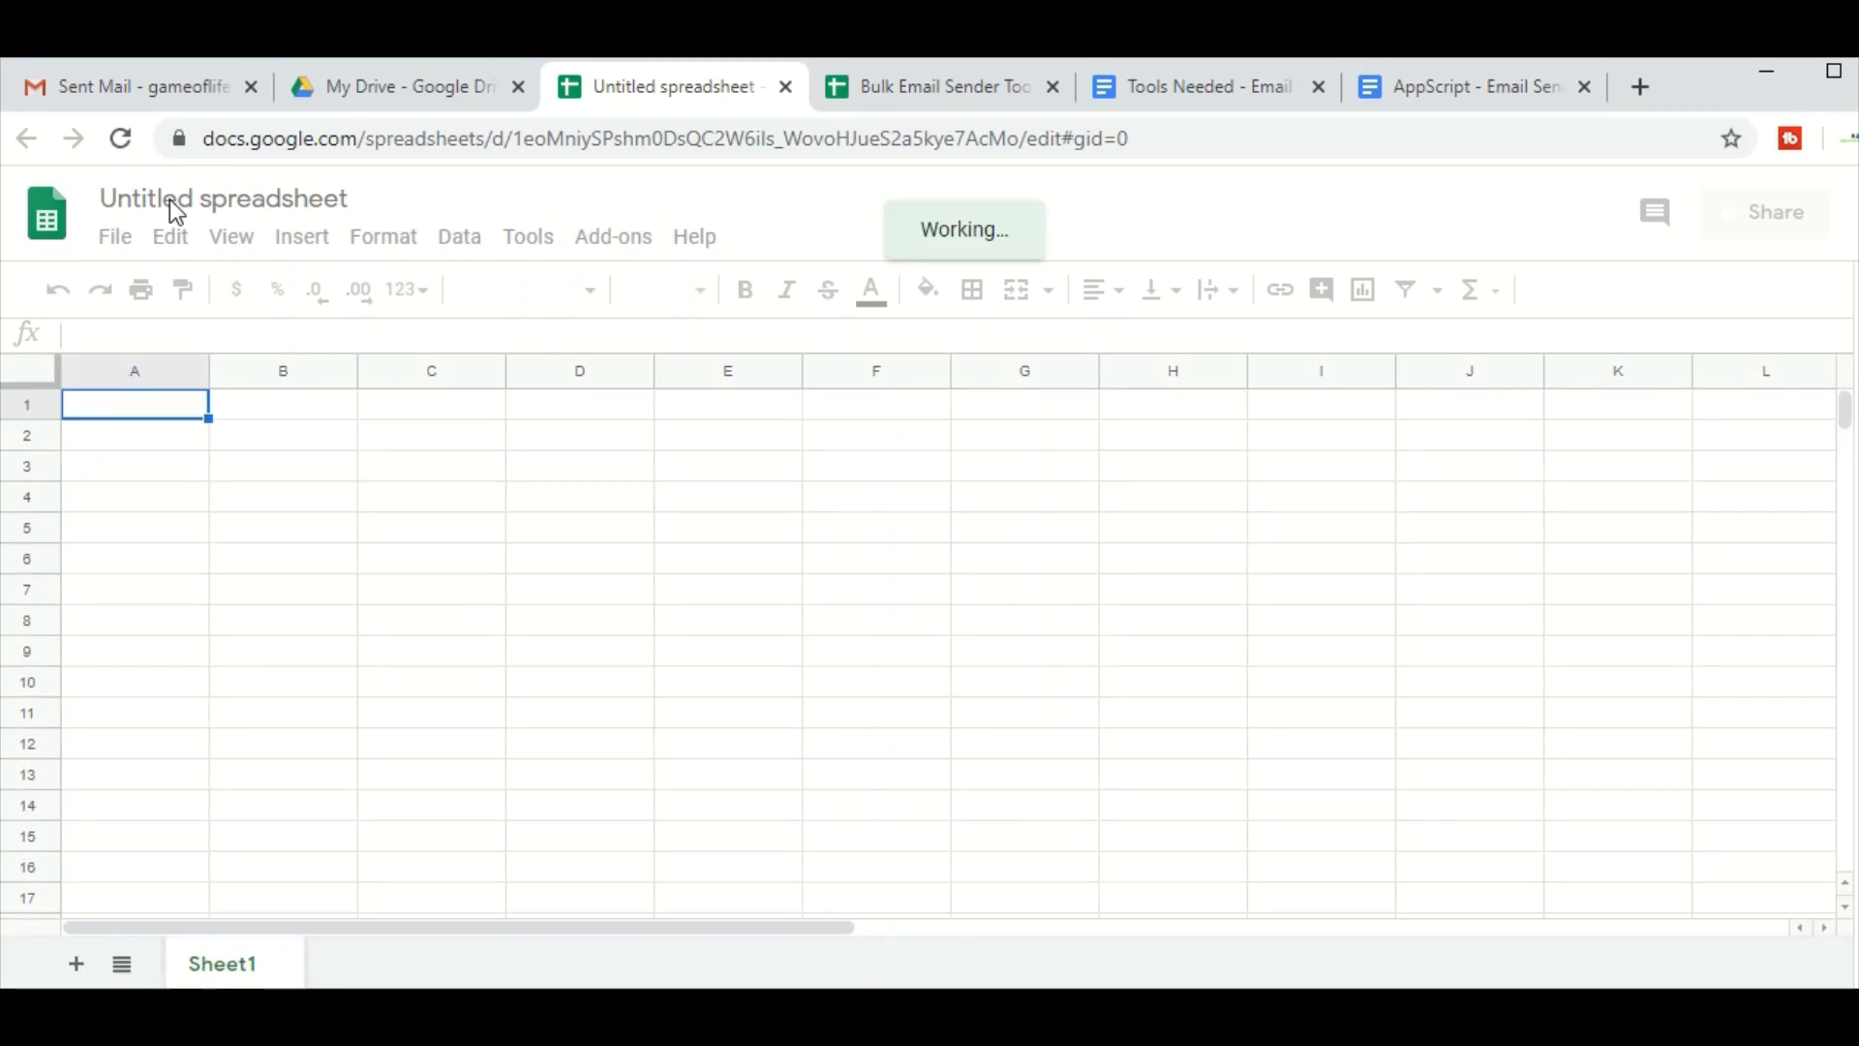
- Retitle the spreadsheet 'Bulk Email Sender Tool', fixing the 'Bilk' typo
click(170, 199)
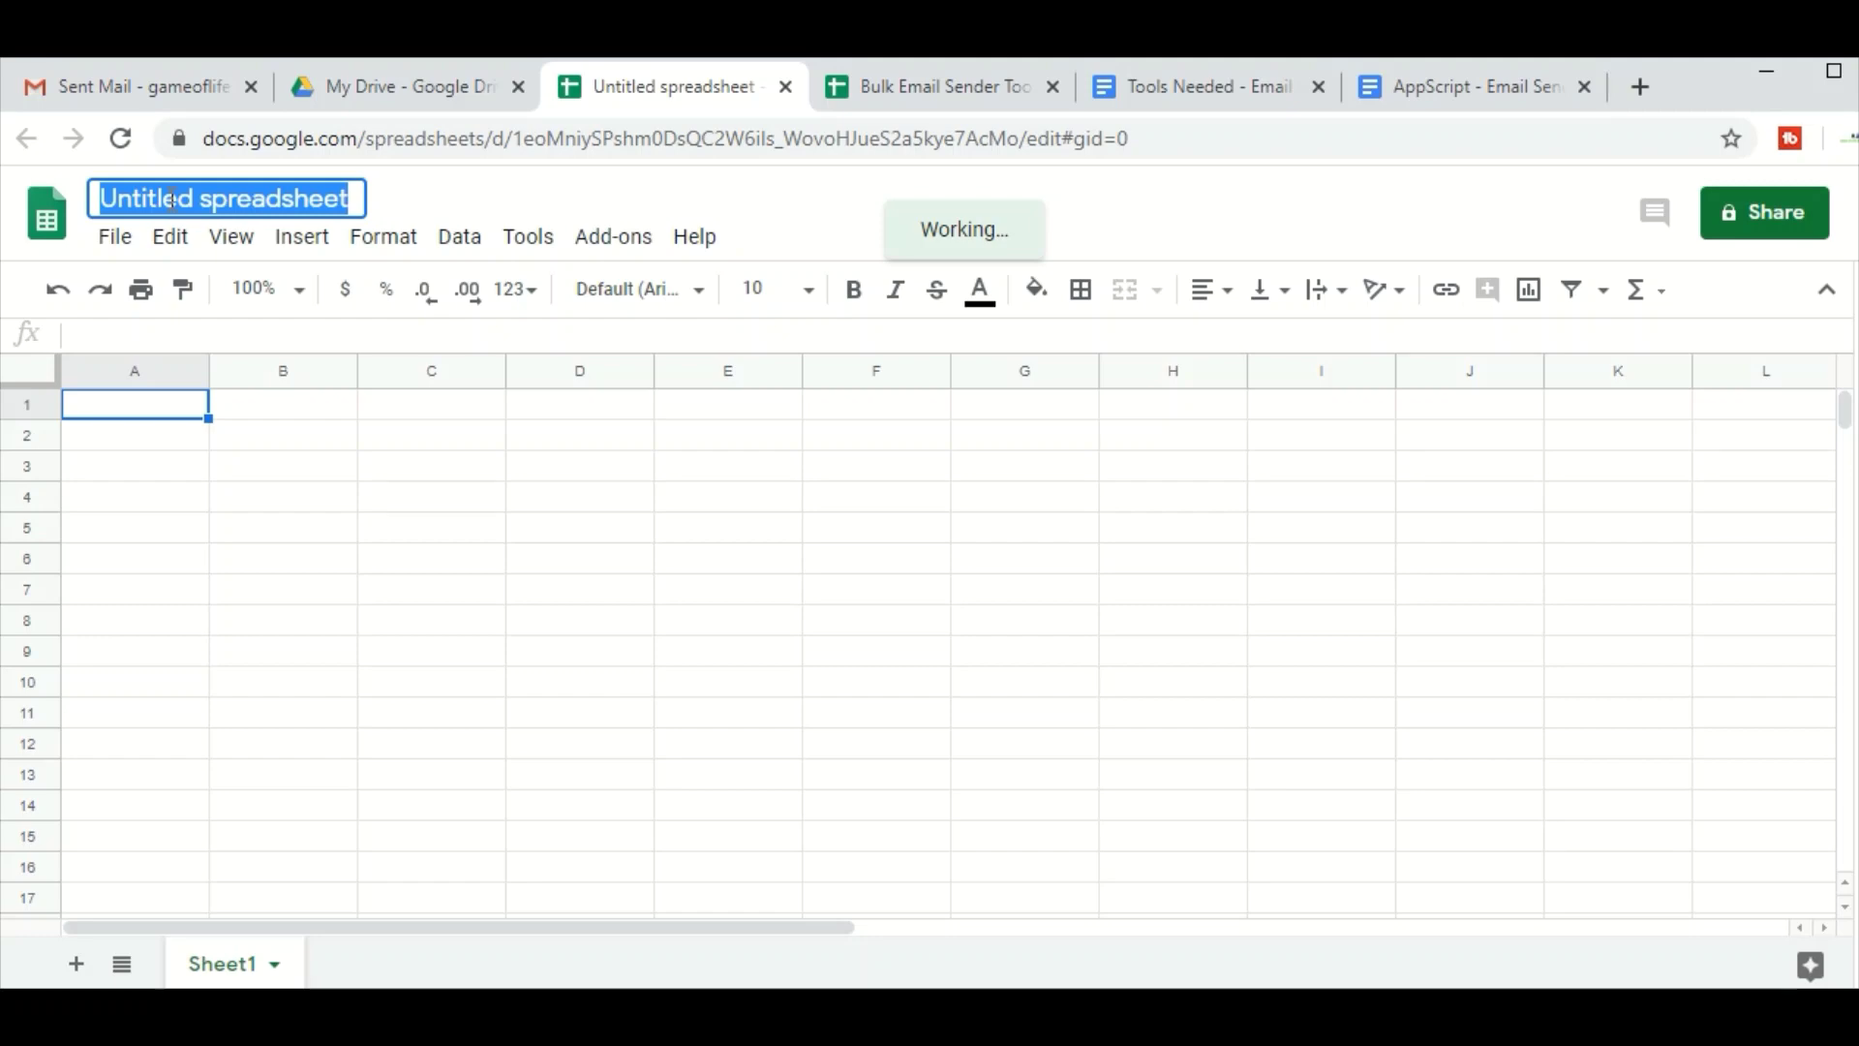
text(Bil)
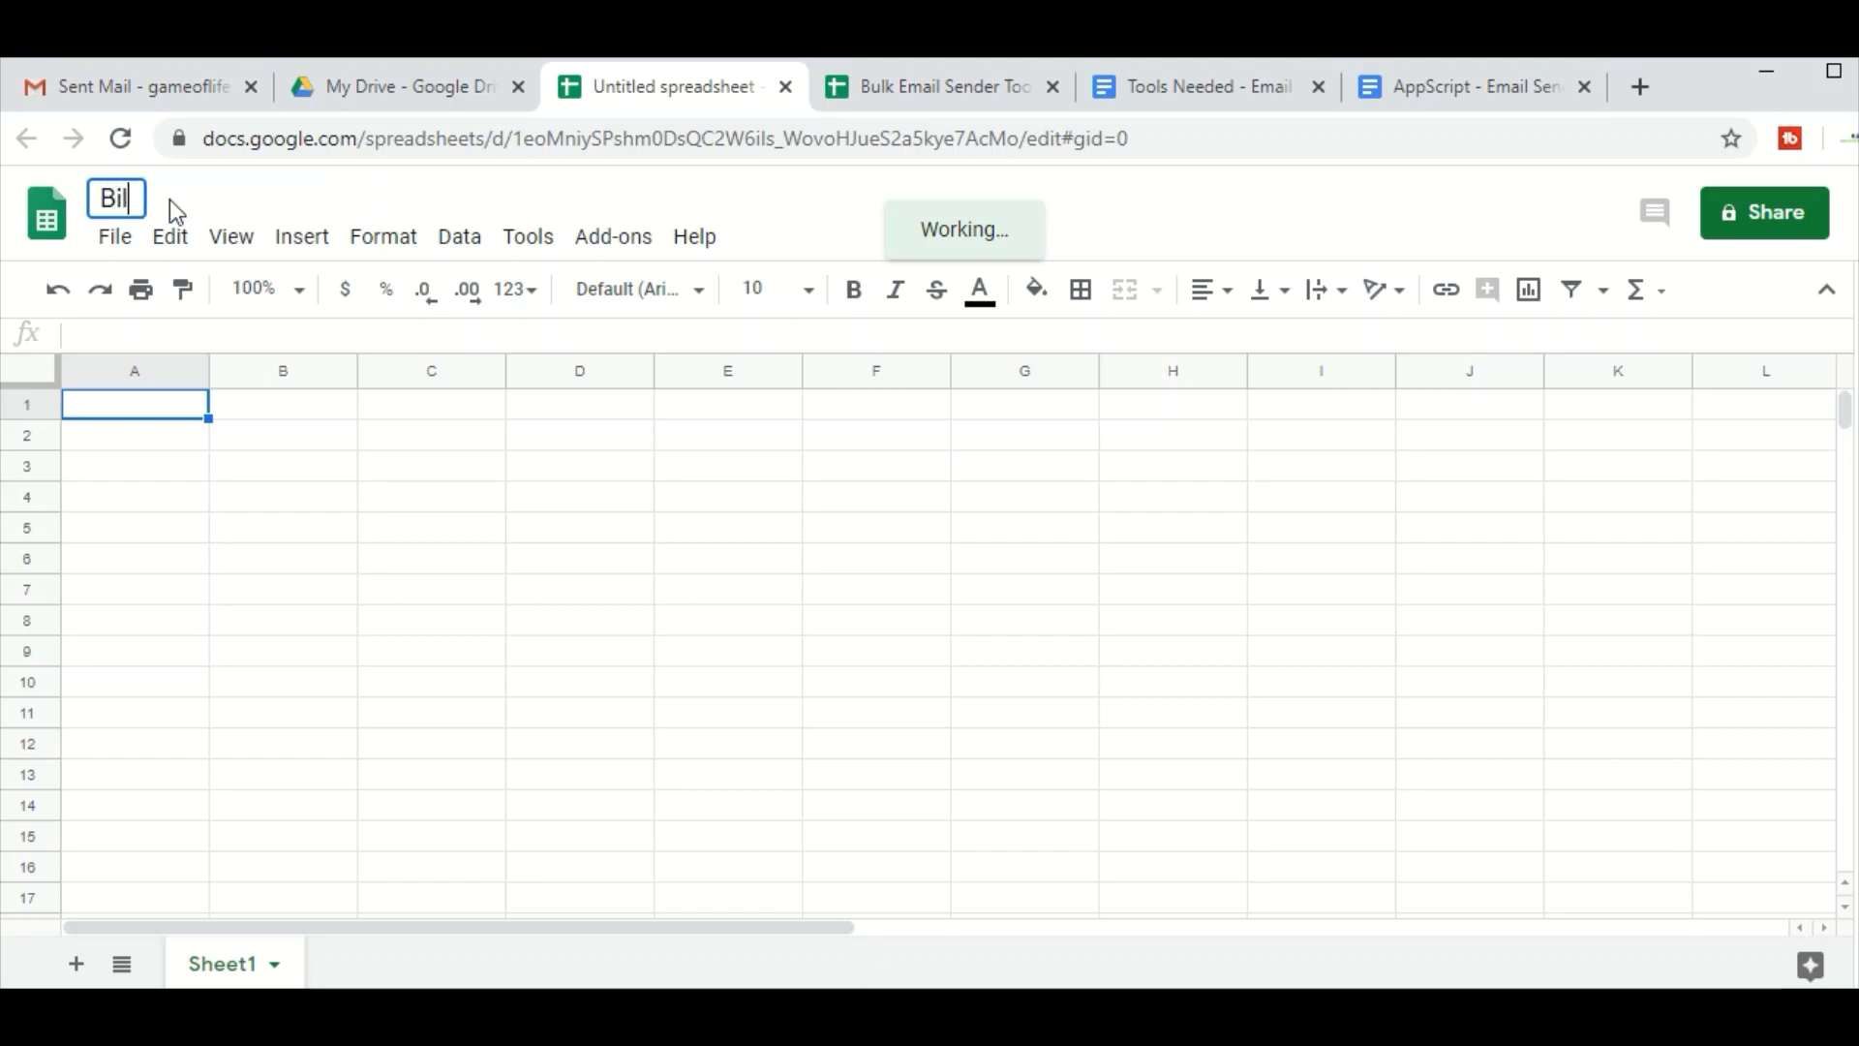
text(k Email)
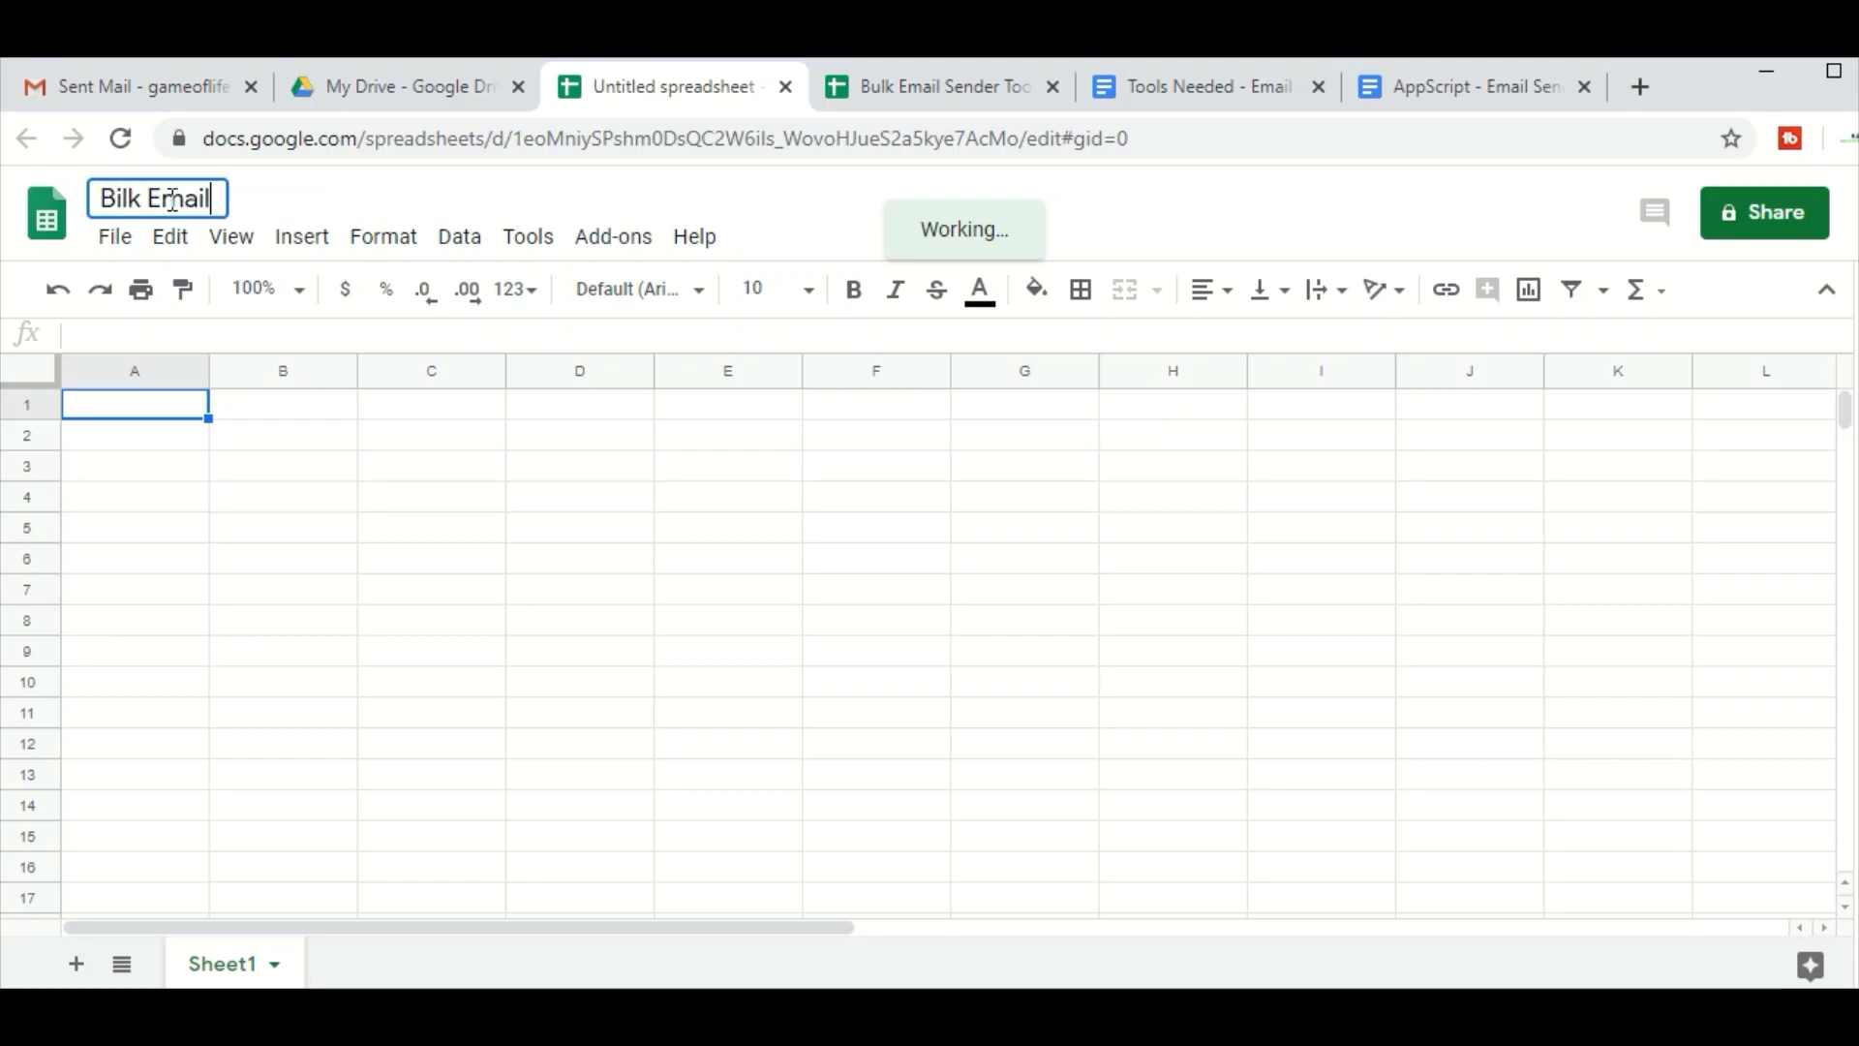
text( Sender T)
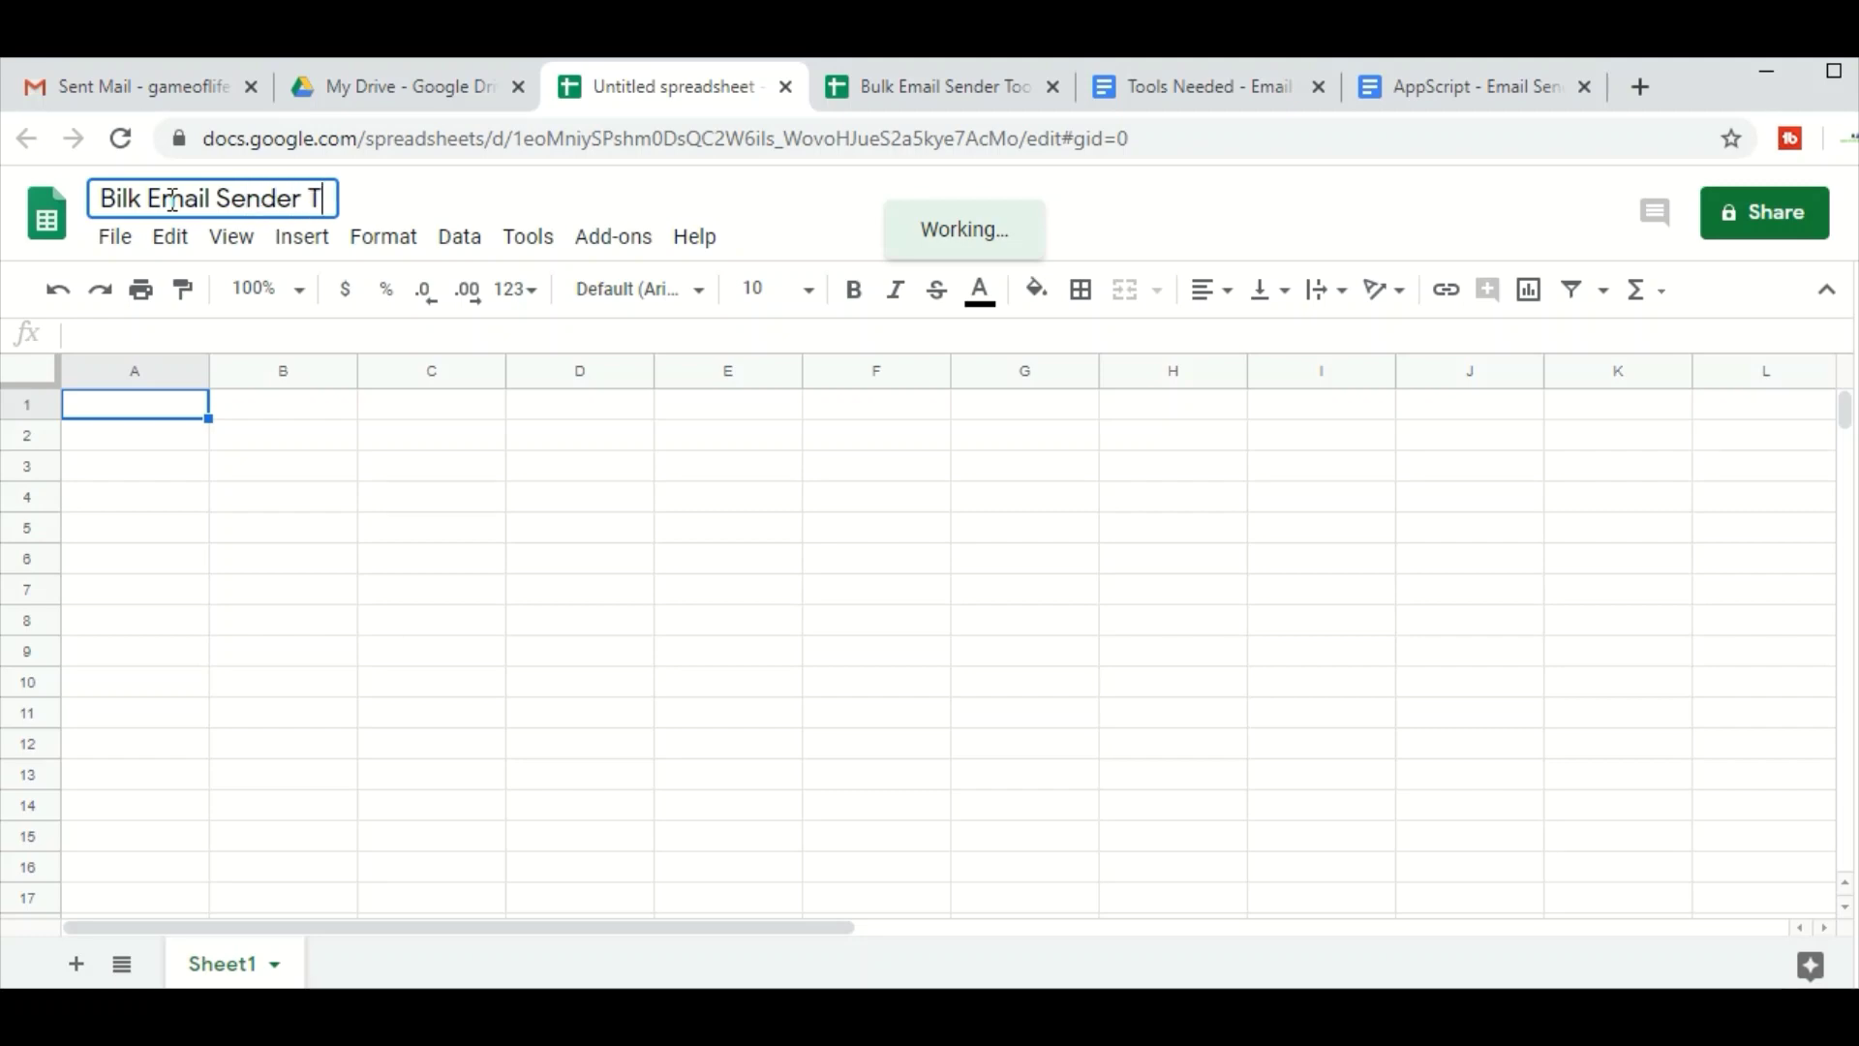
text(ool)
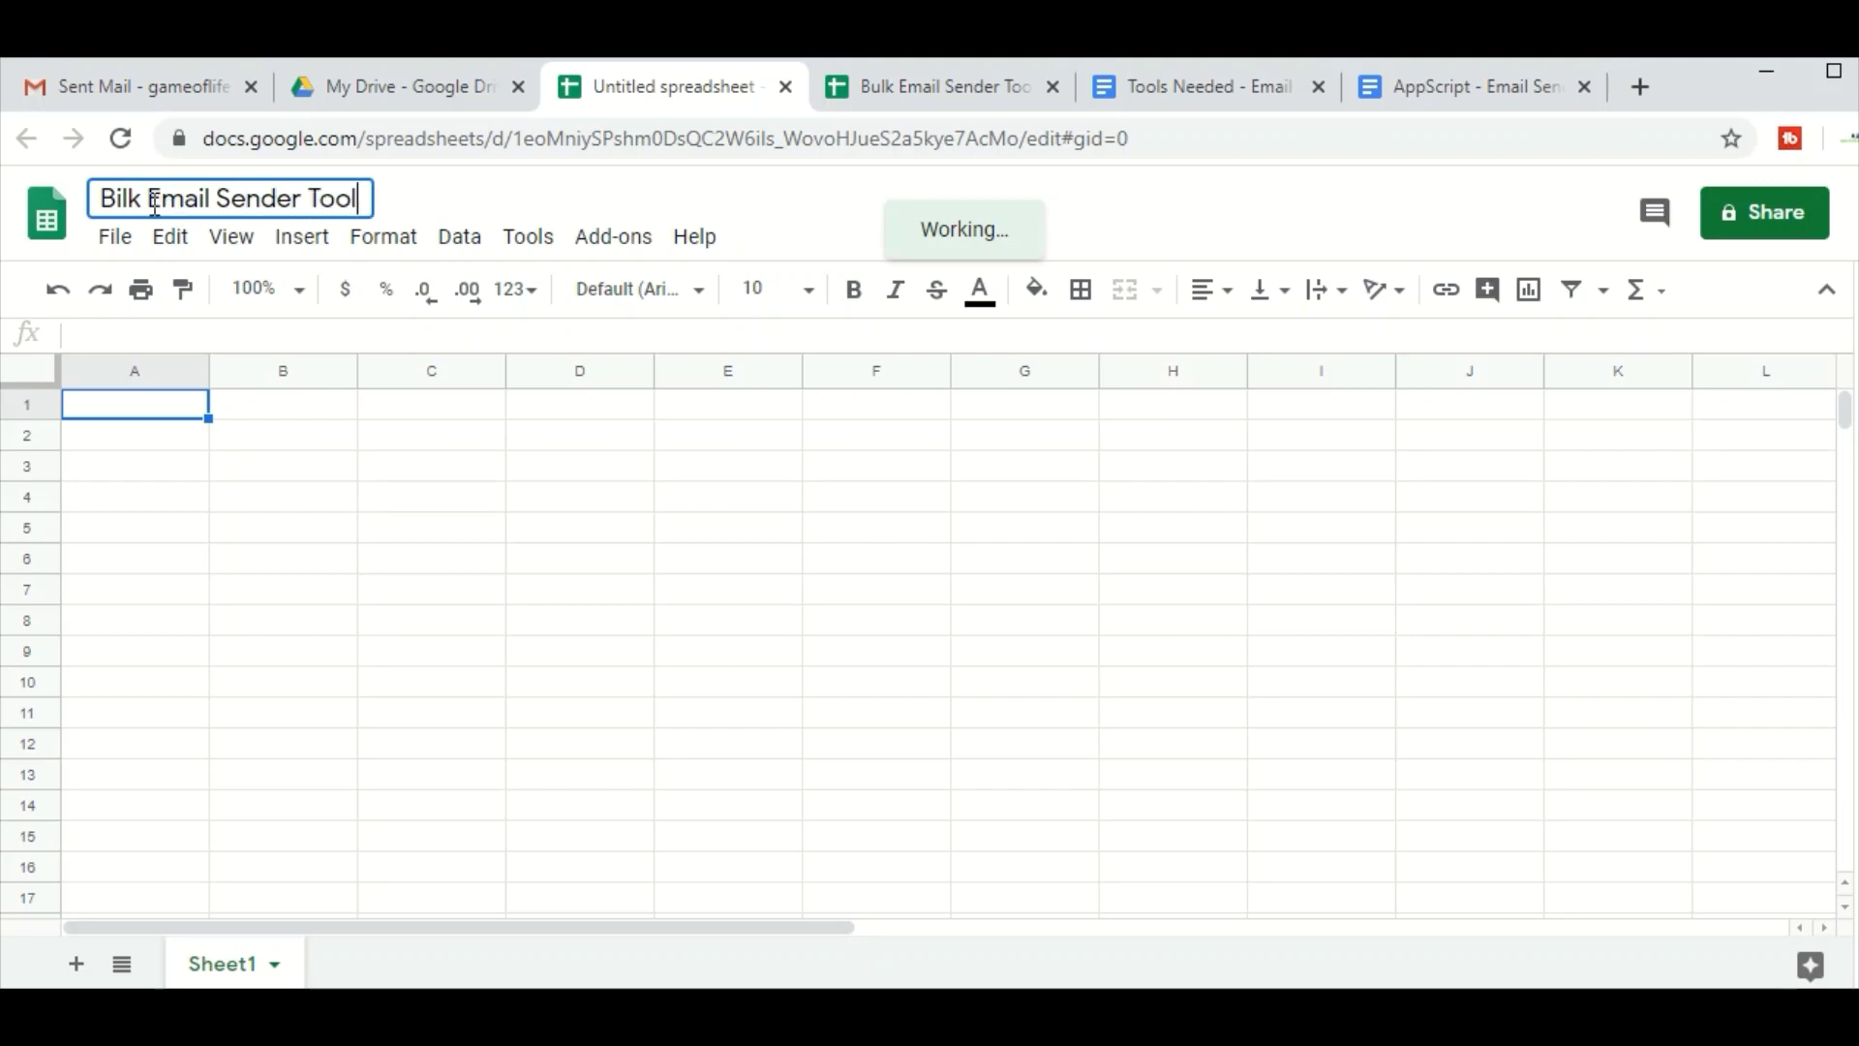
click(123, 204)
key(BackSpace)
text(u)
key(BackSpace)
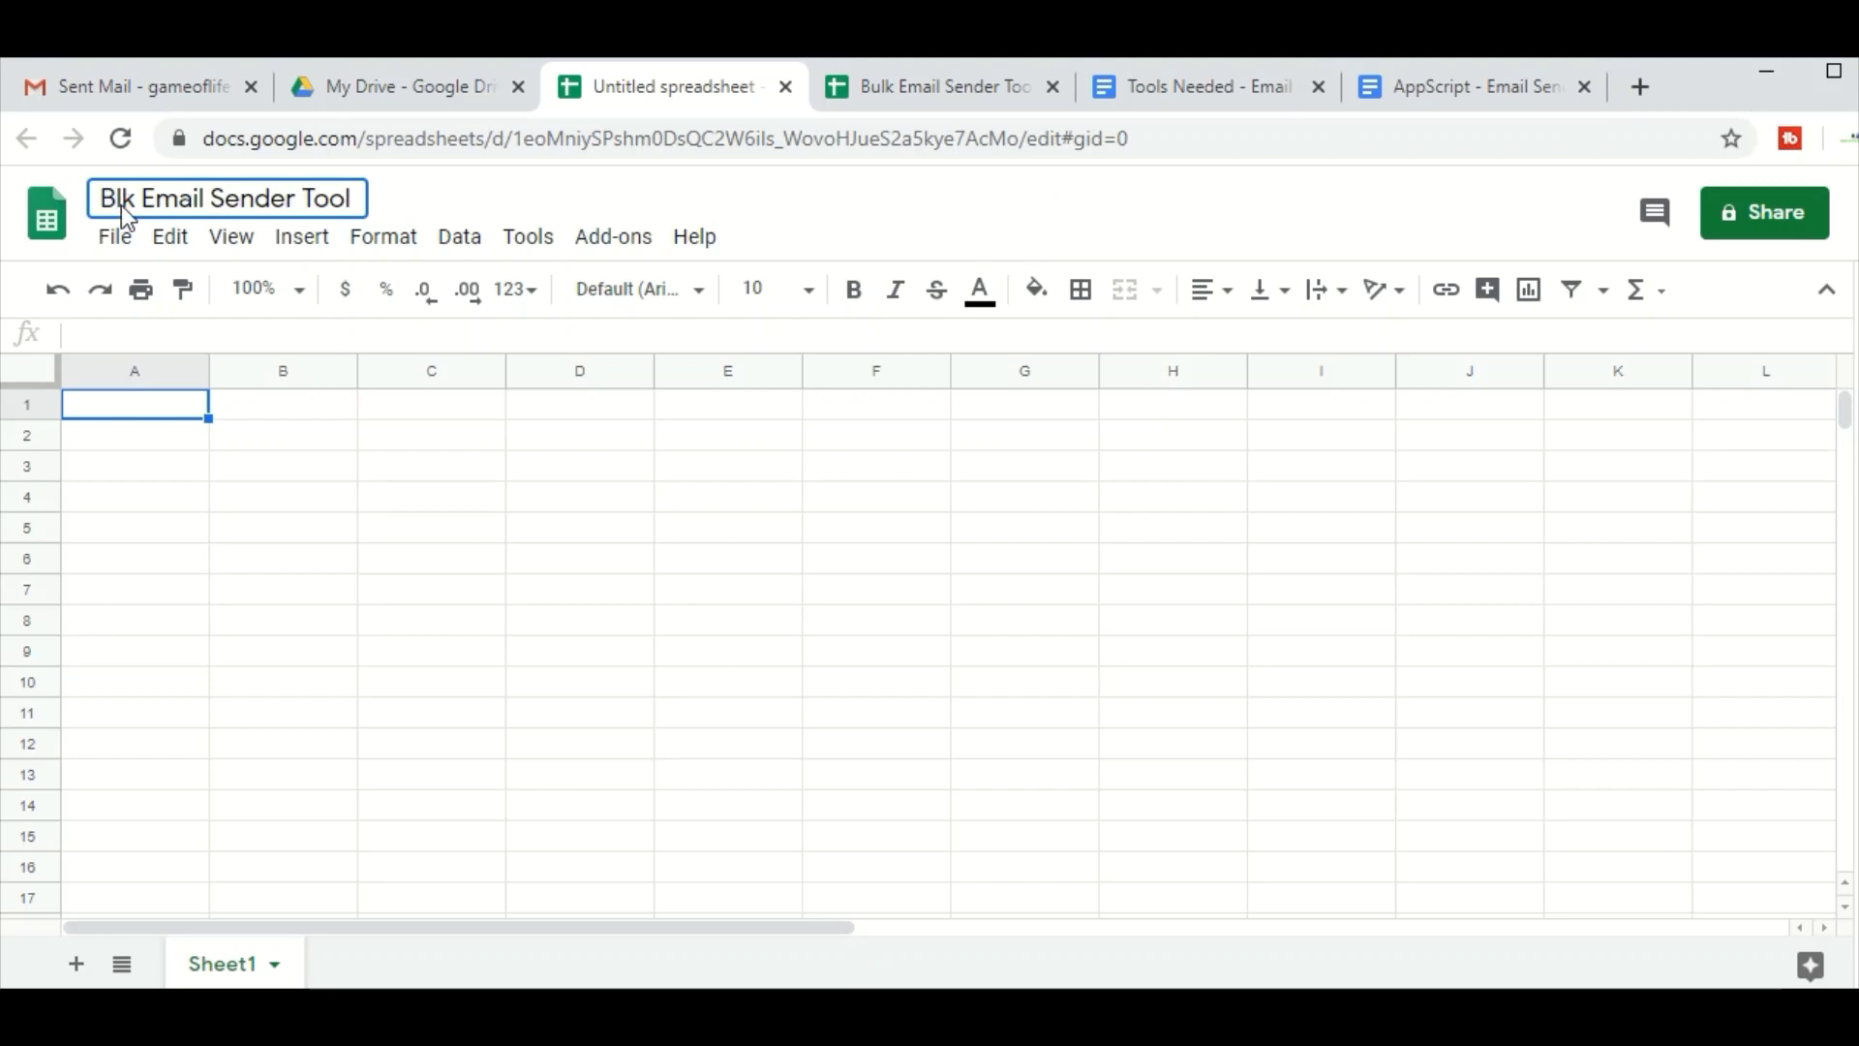
text(u)
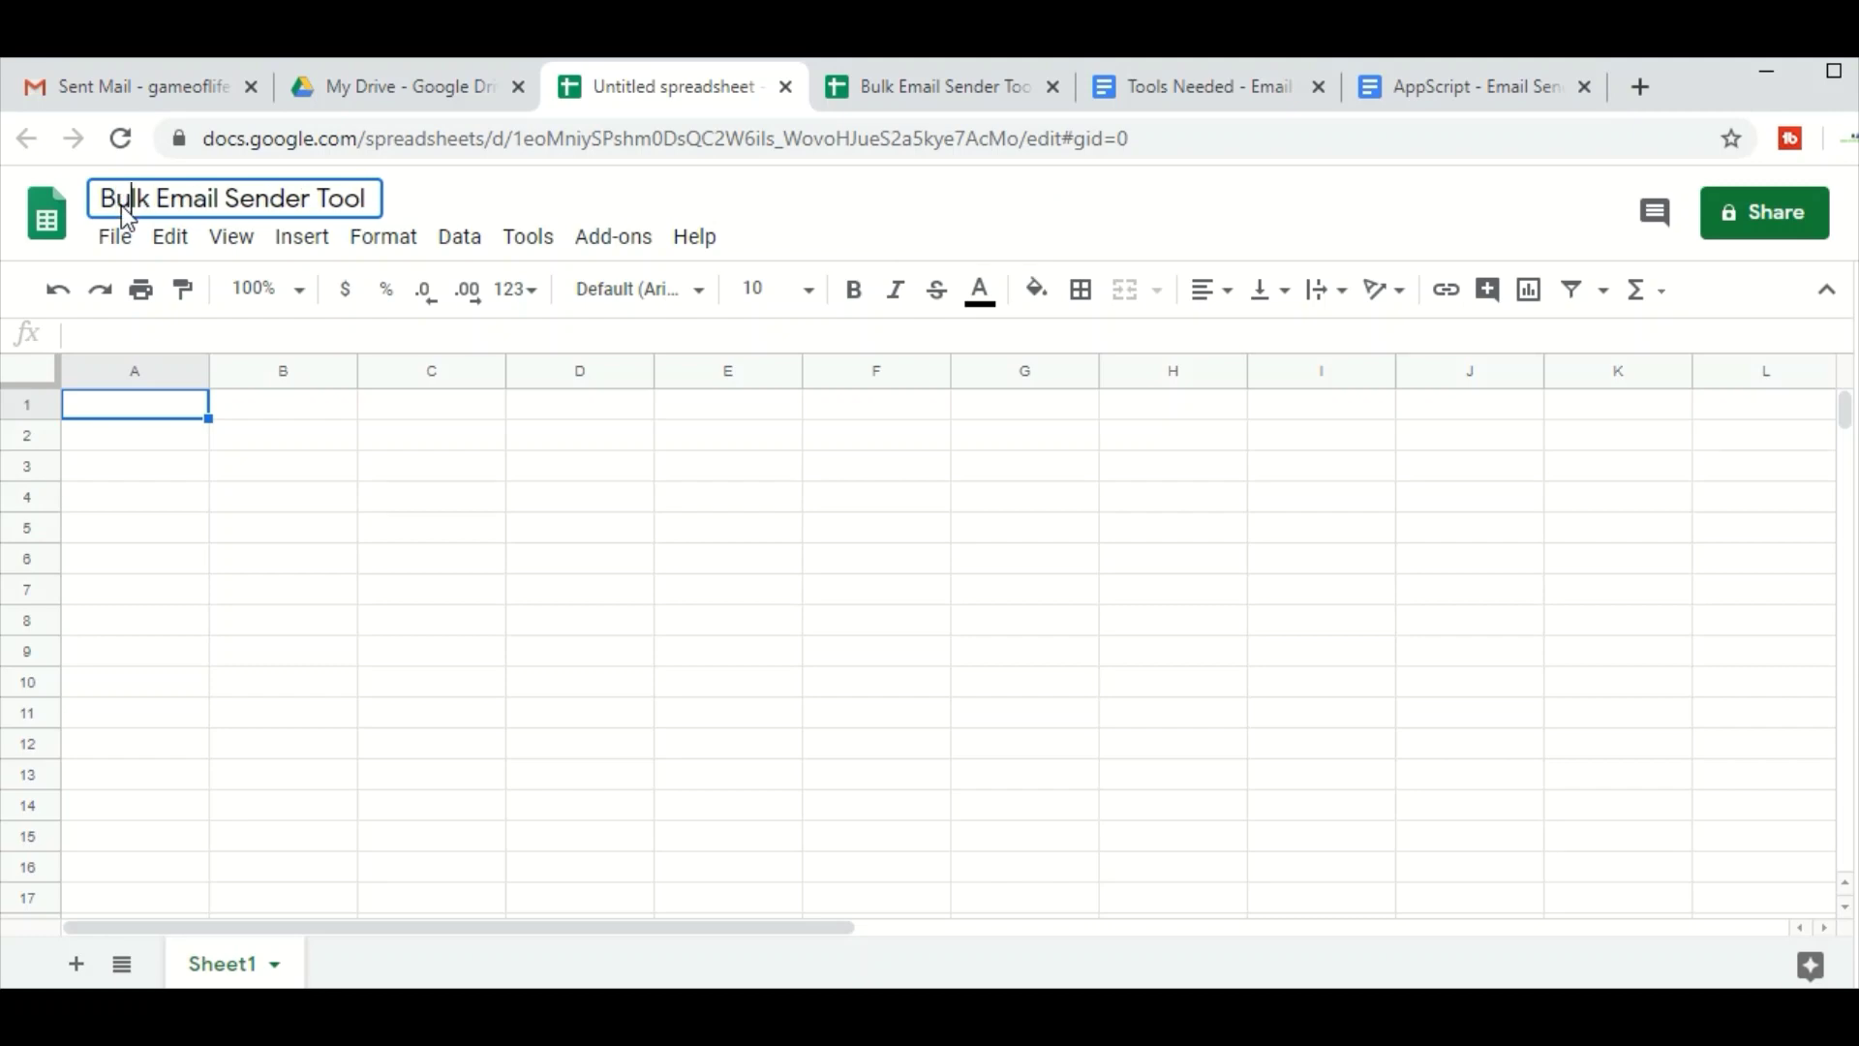
click(238, 403)
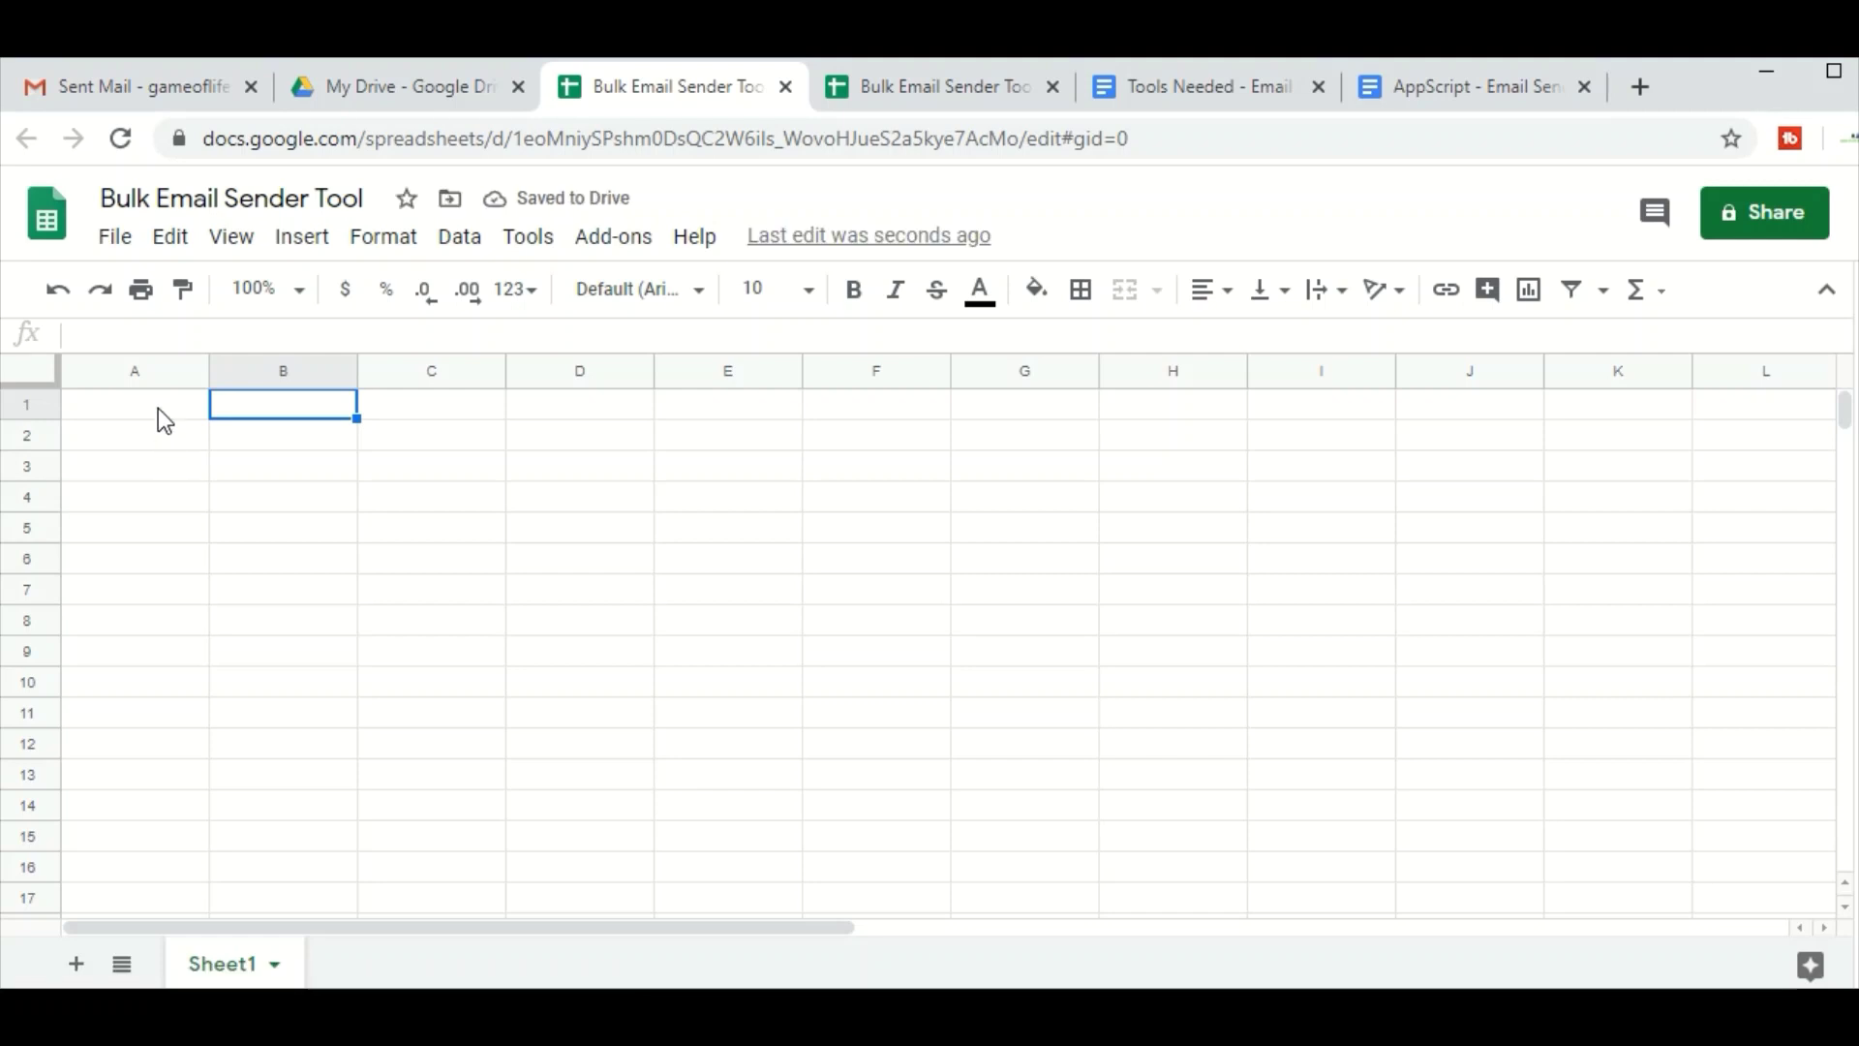
- Enter the headers Email, Subject and Email Body in cells A1 to C1
double_click(159, 409)
text(Email)
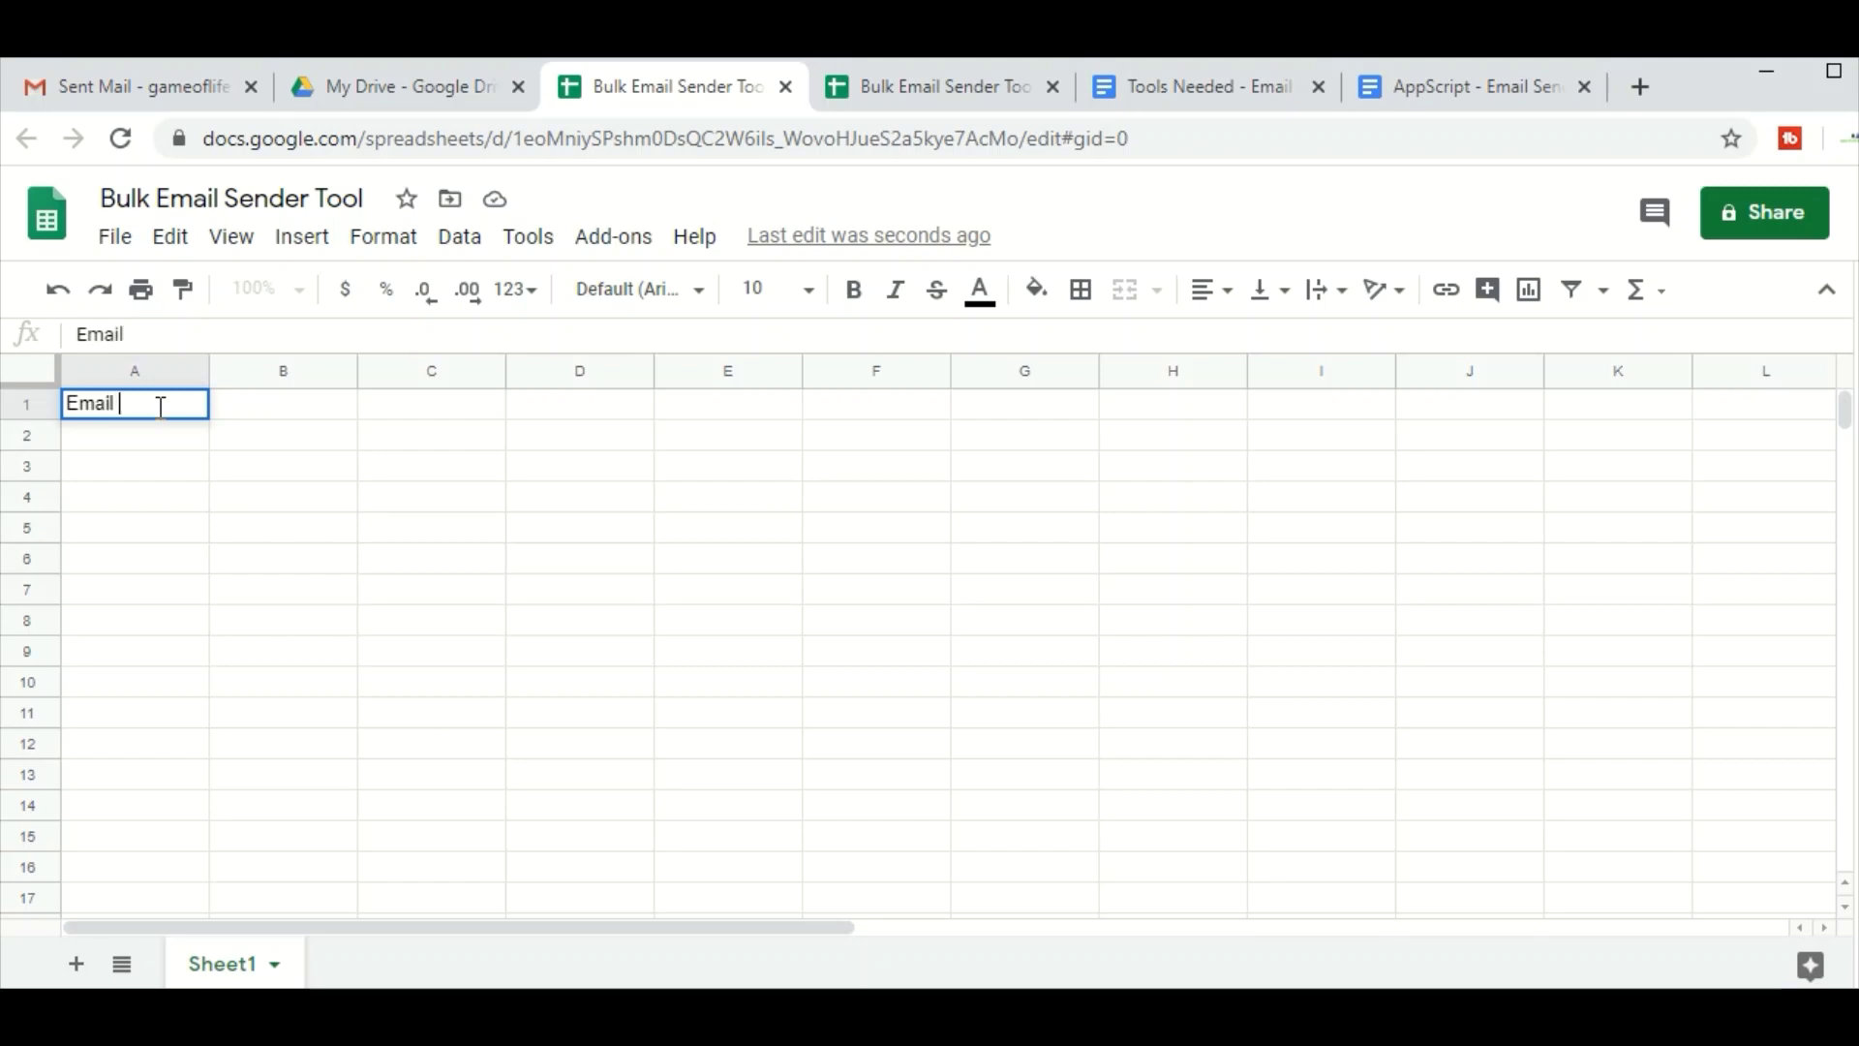
click(309, 405)
double_click(291, 408)
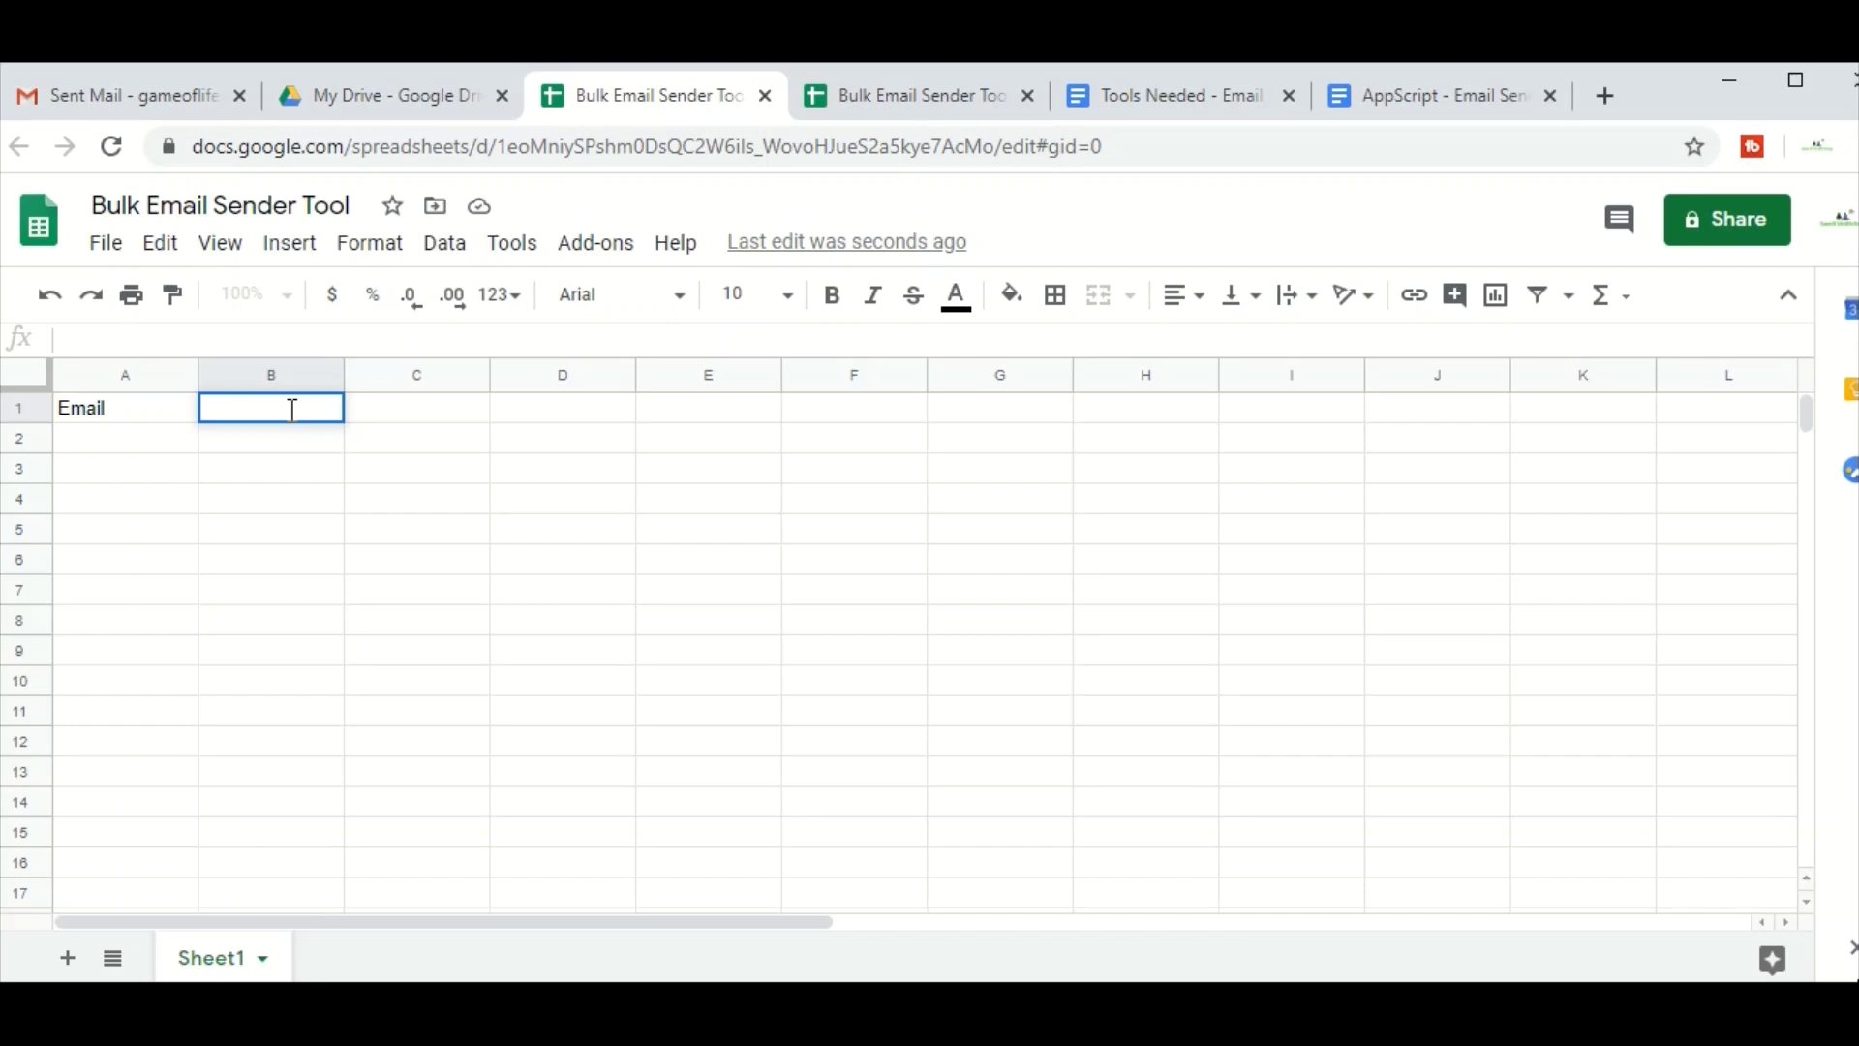
text(sUJECT)
key(BackSpace)
key(BackSpace)
key(BackSpace)
key(BackSpace)
text(Subject)
double_click(417, 405)
text(Email Body)
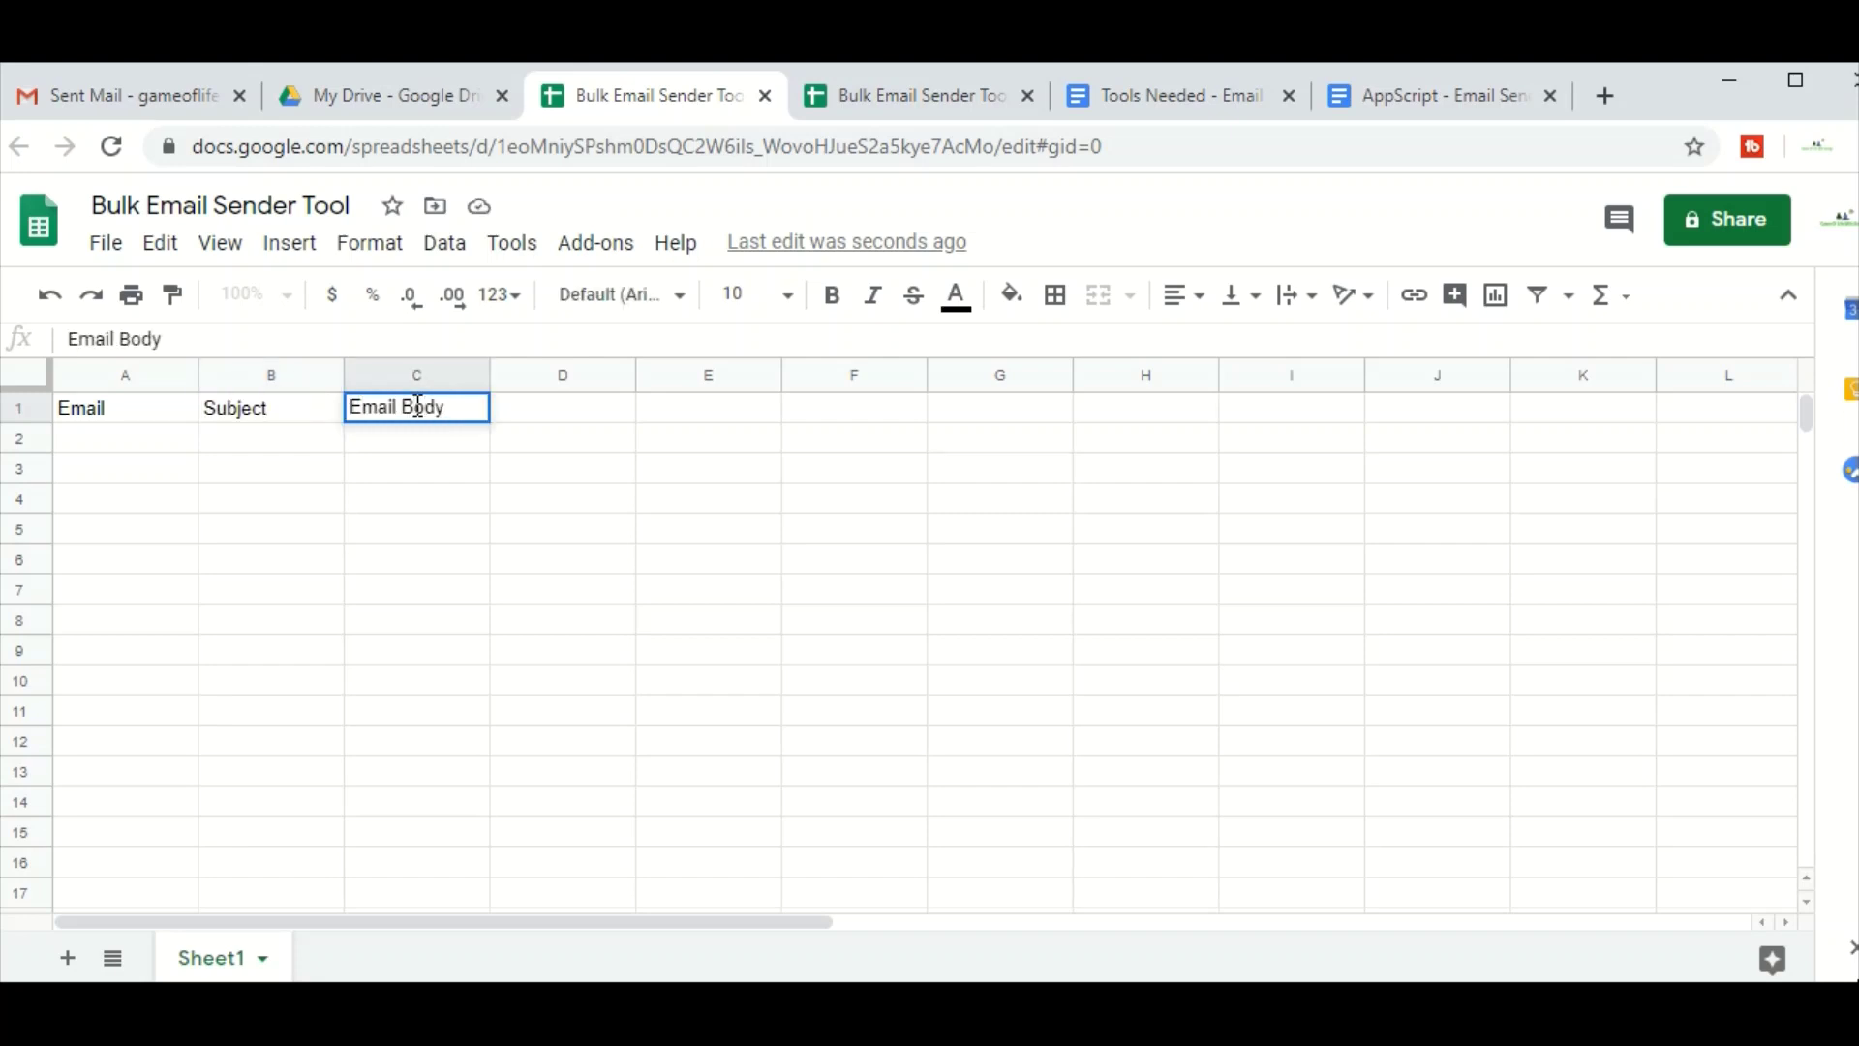
click(411, 538)
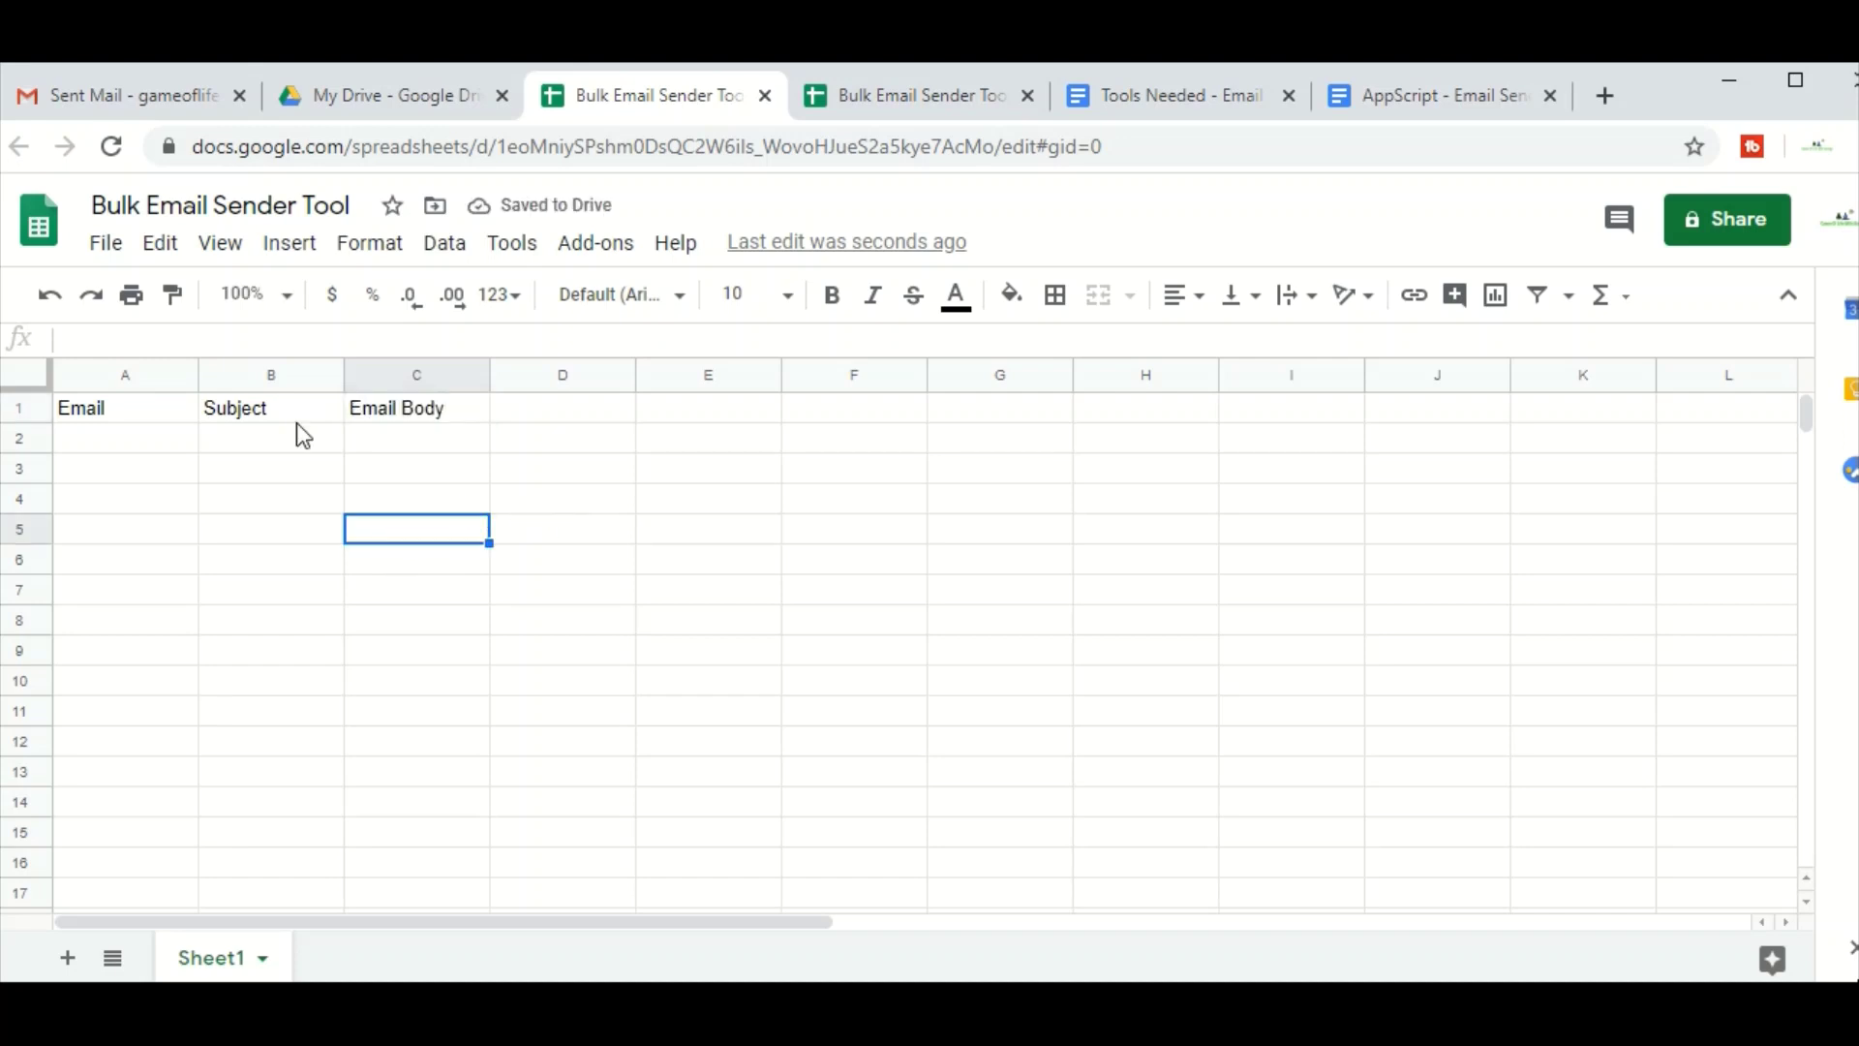
- Select the header cells and widen columns A and C
drag(120, 424, 1091, 385)
drag(344, 380, 859, 410)
drag(194, 375, 517, 409)
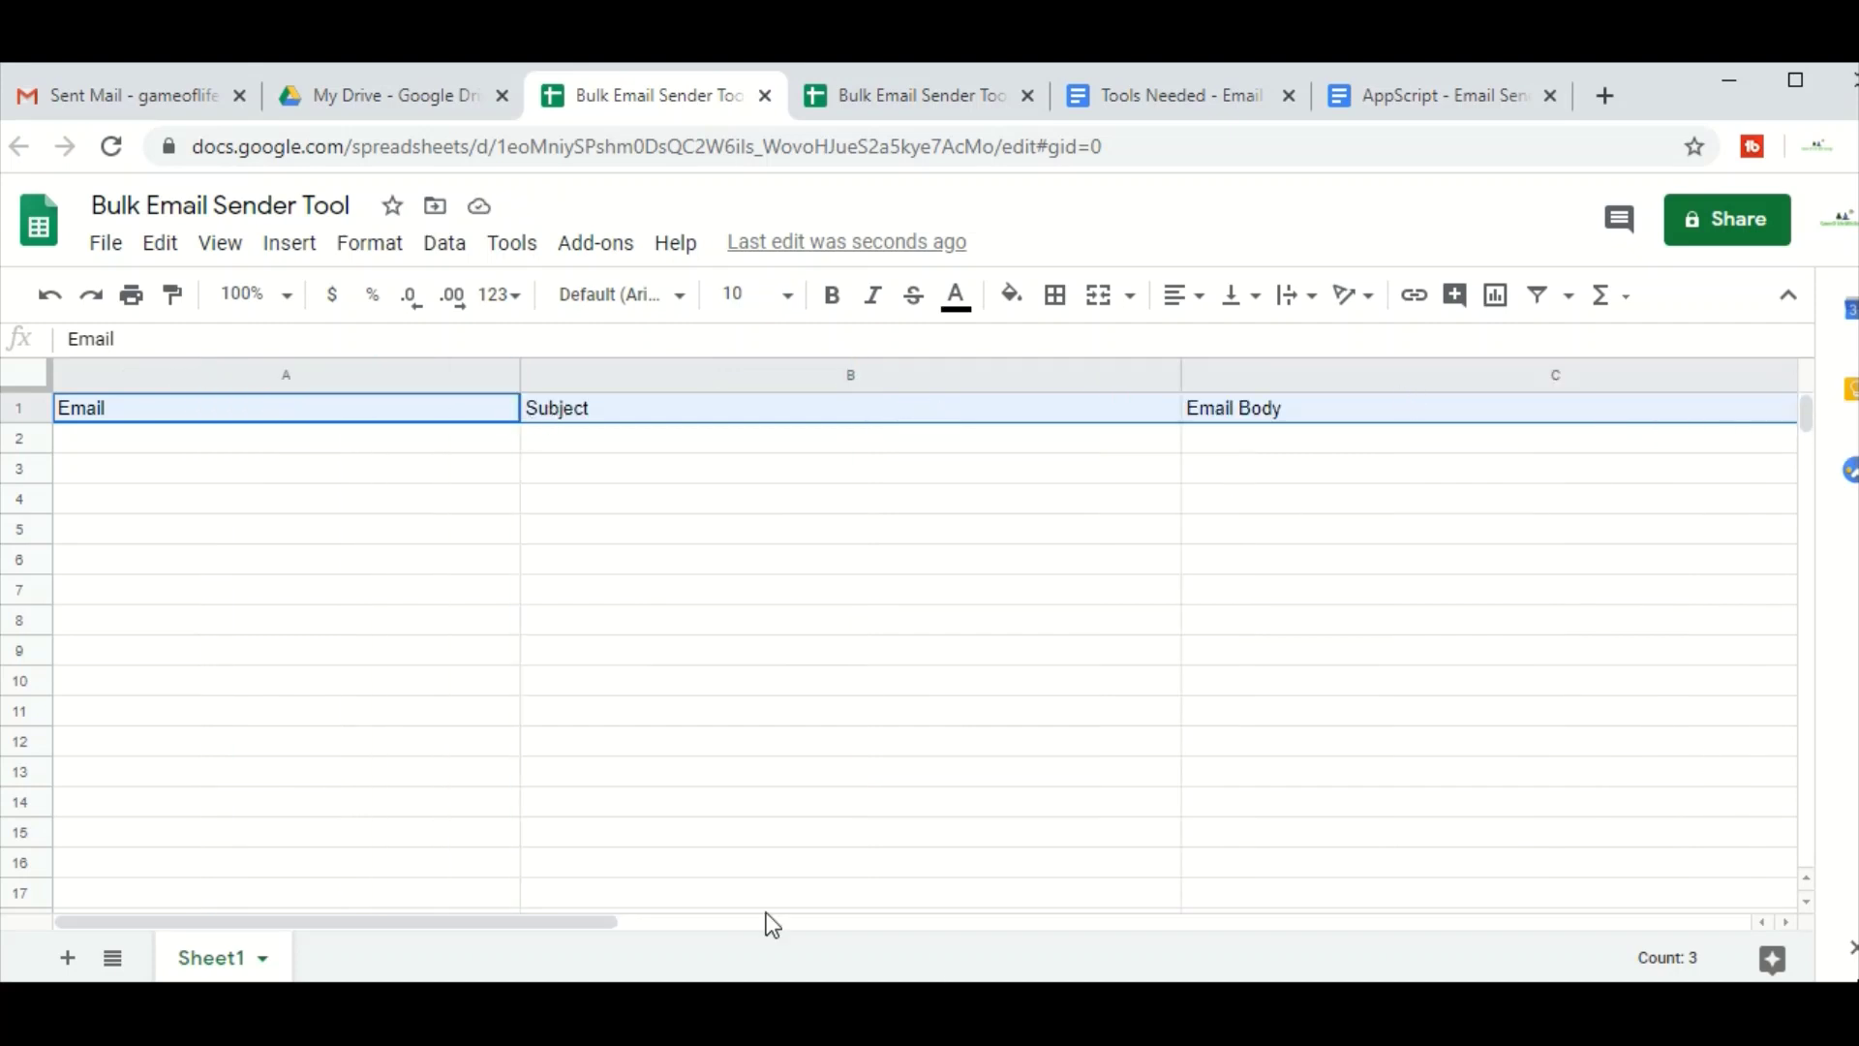
- Narrow columns A and B back down and select header cells A1 to C1
click(589, 909)
drag(647, 920, 837, 921)
drag(1459, 375, 1162, 398)
drag(626, 921, 465, 922)
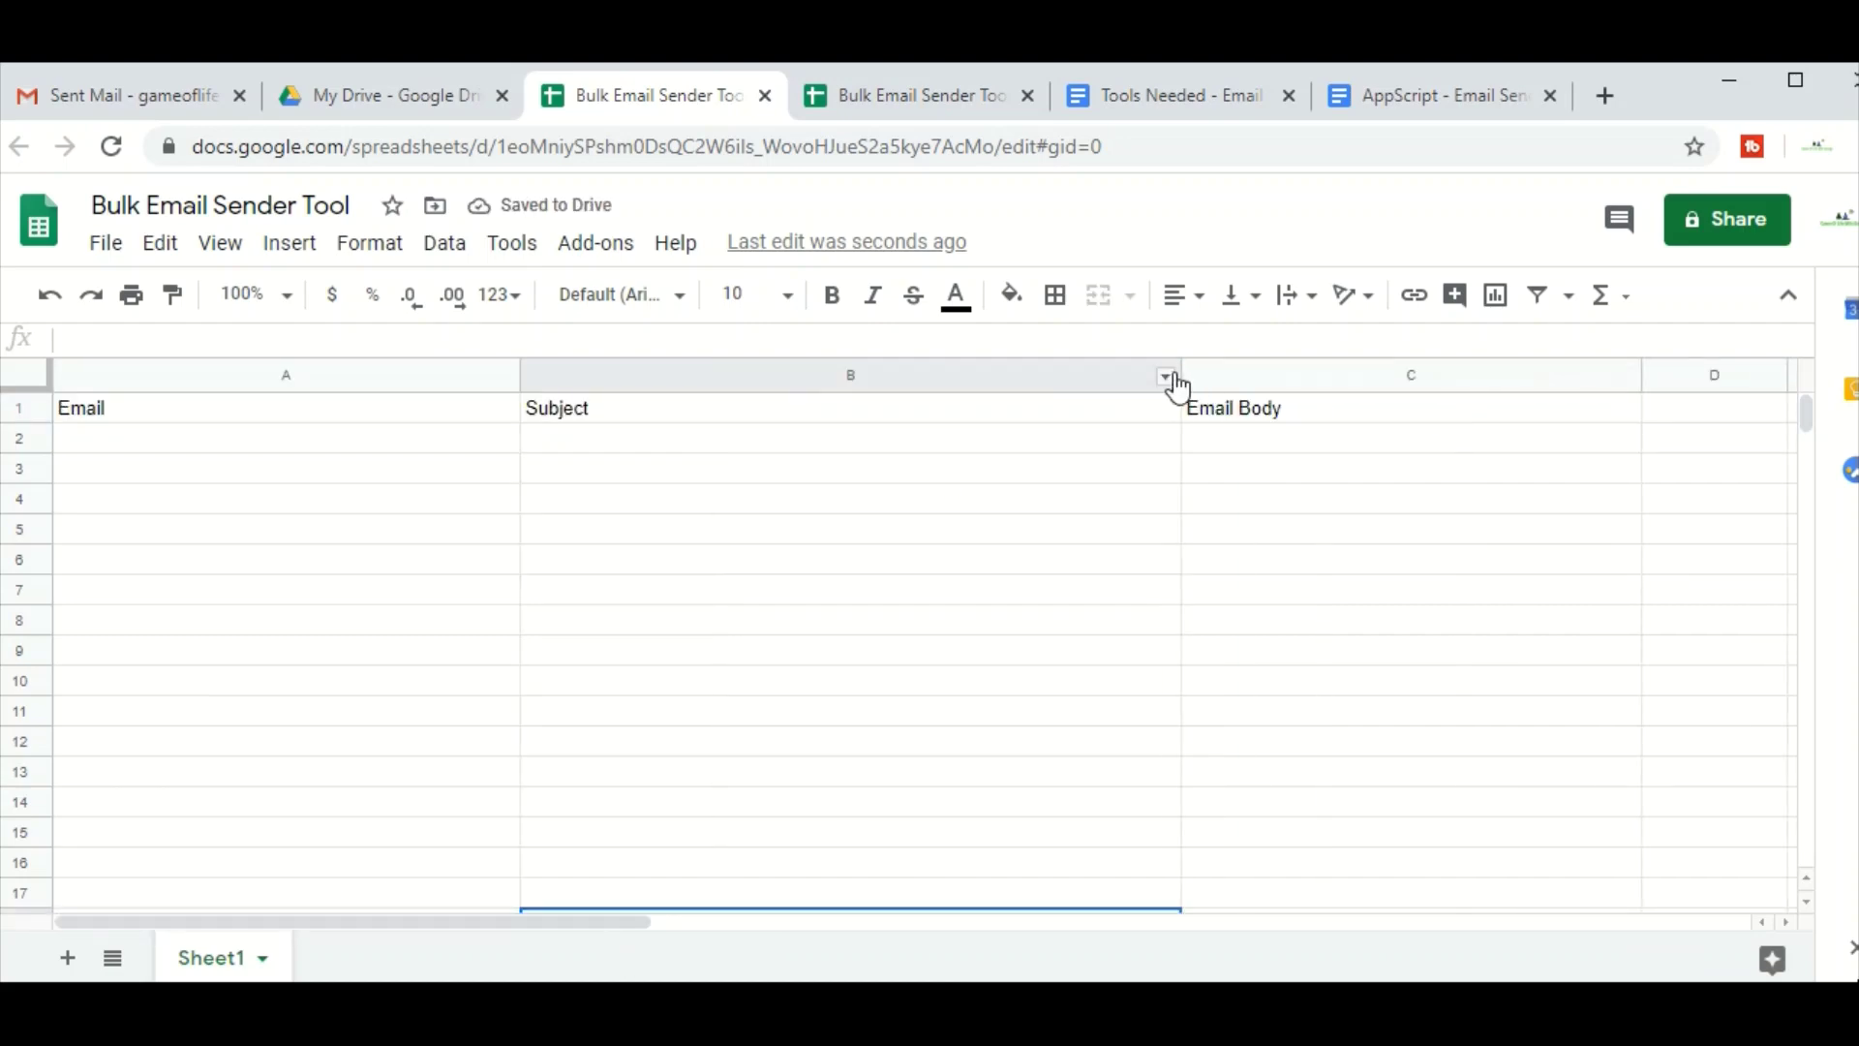
drag(1182, 375, 1069, 376)
drag(519, 375, 434, 365)
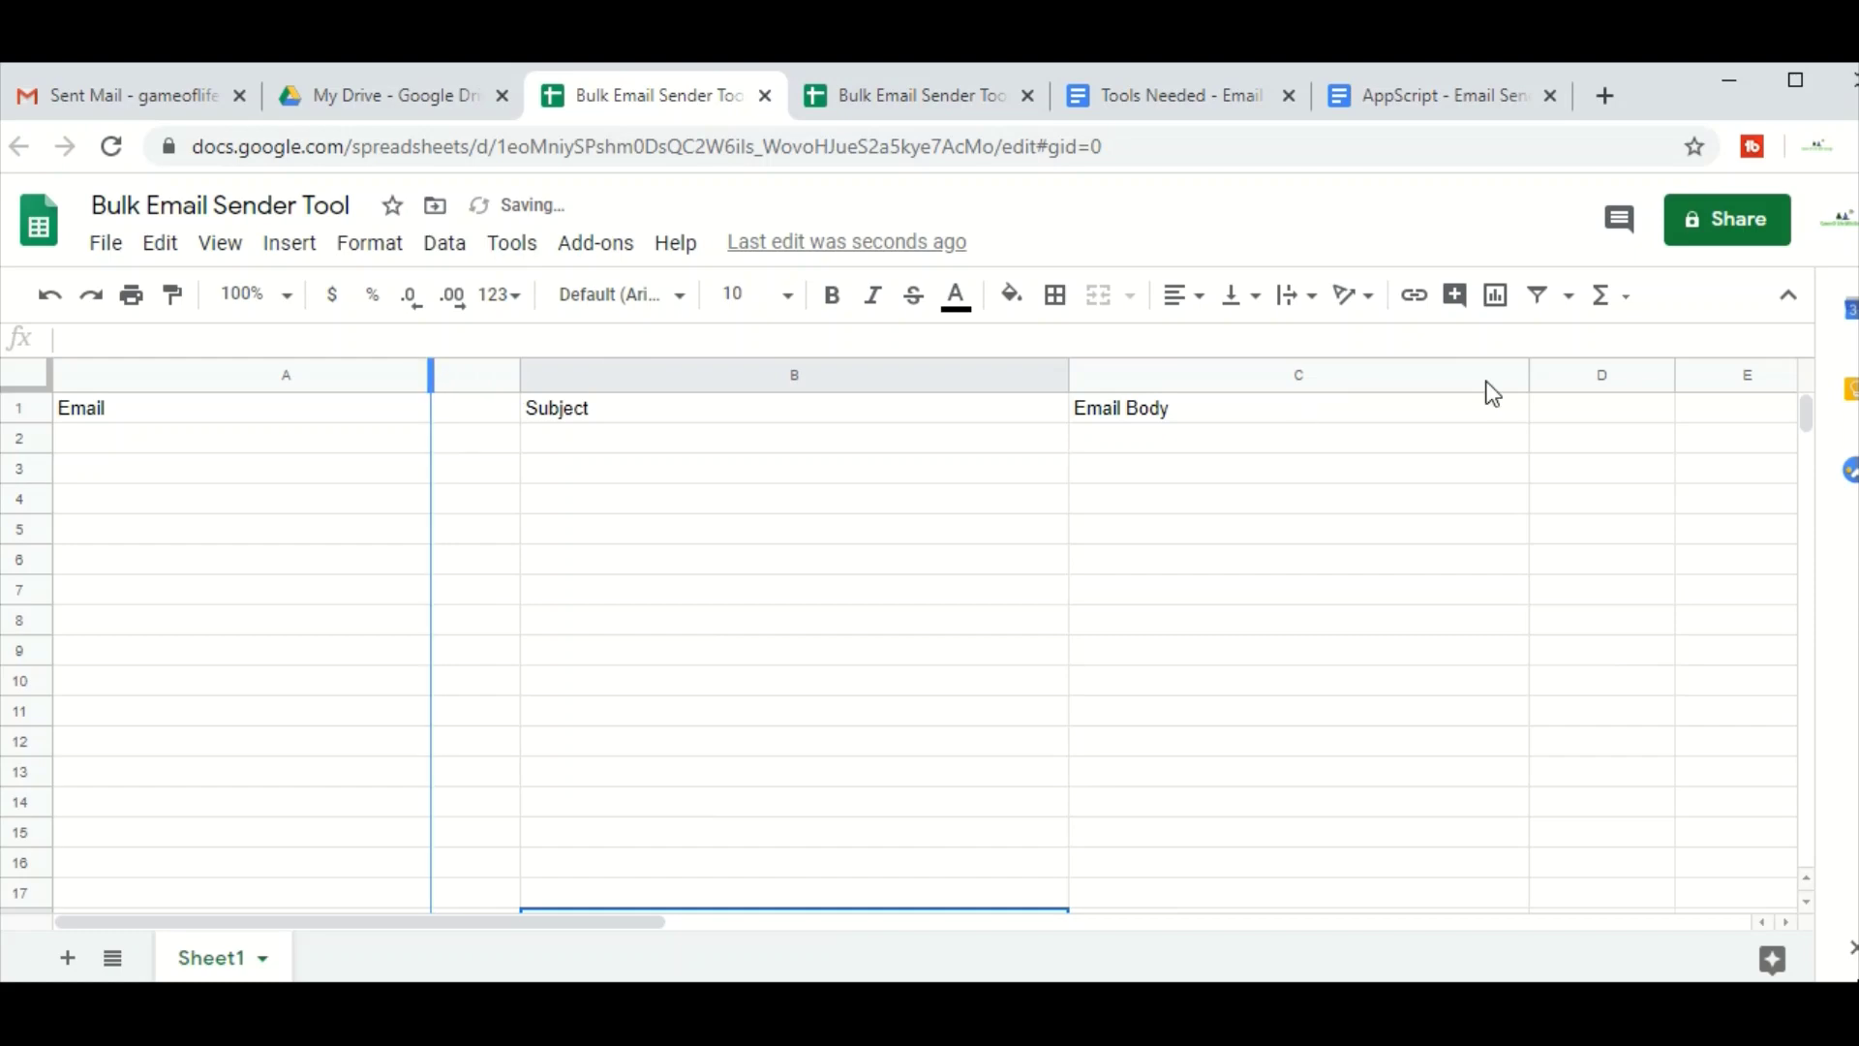
drag(369, 418, 1104, 431)
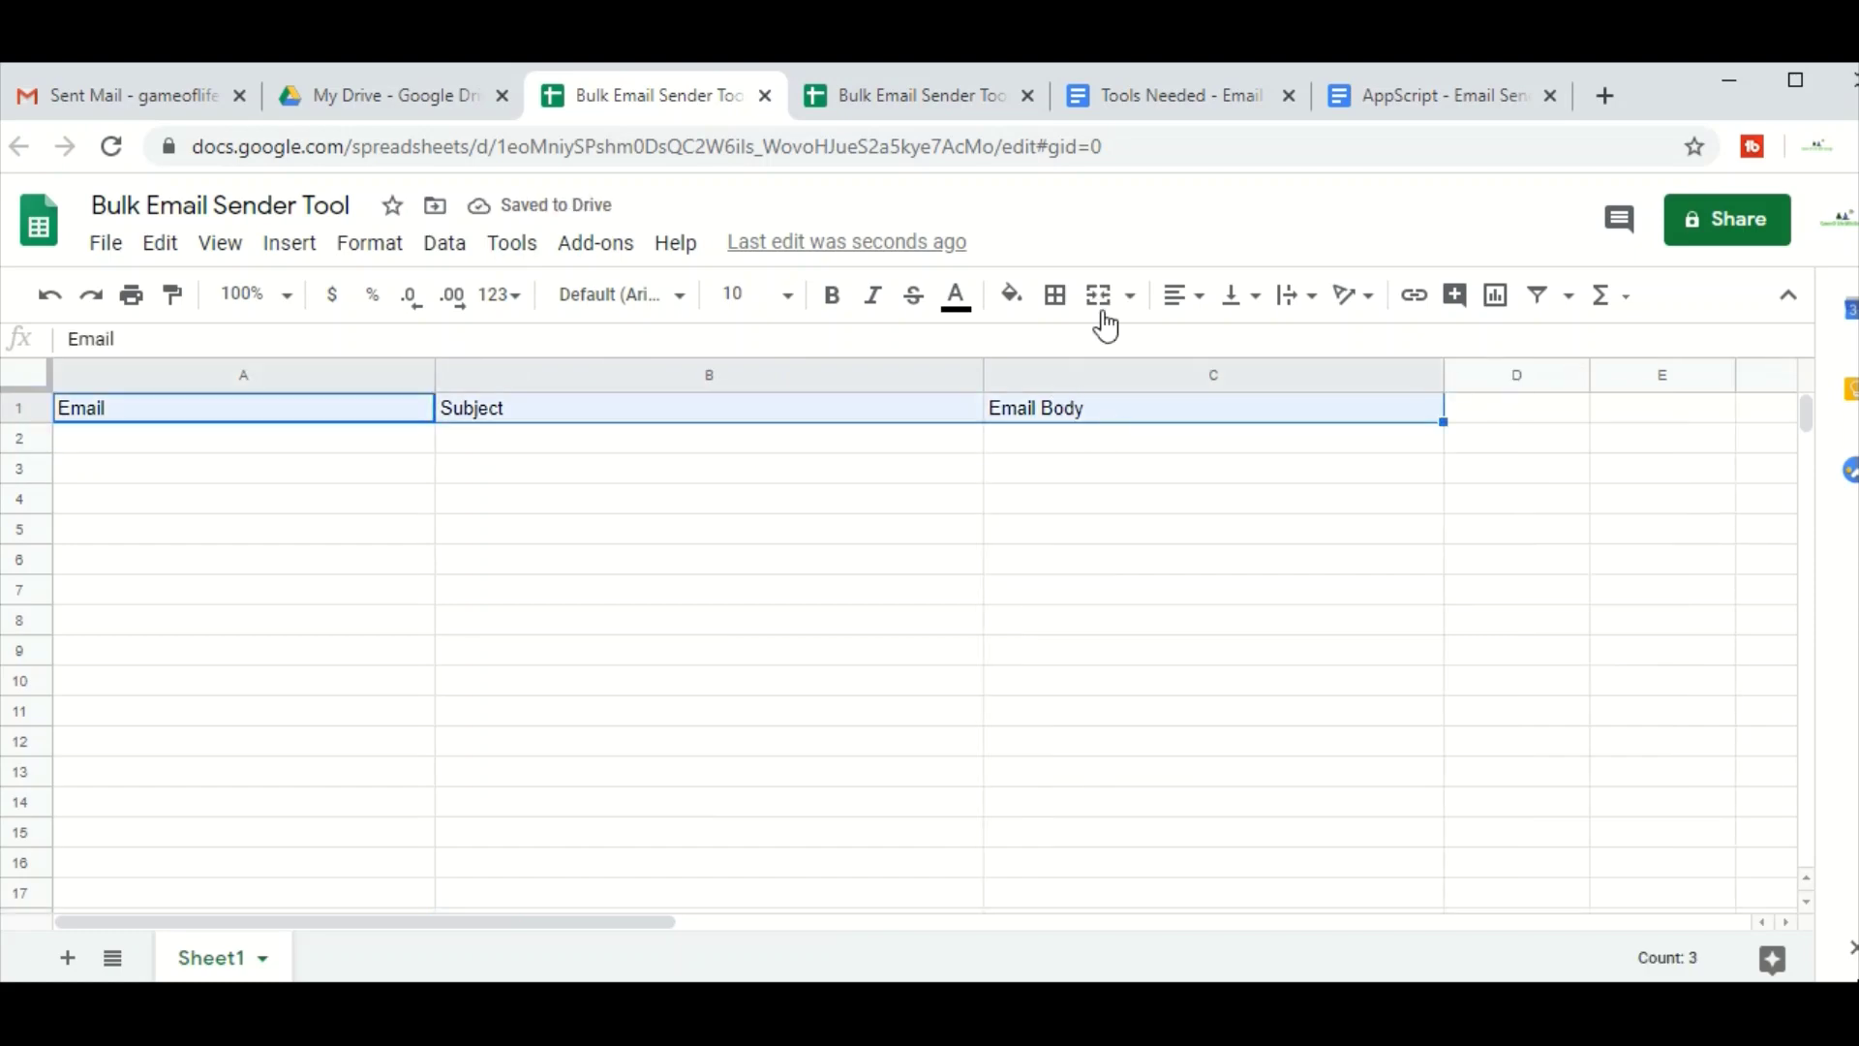
- Centre the headers and style them Impact size 11, white text on black fill
click(1181, 296)
click(1216, 357)
click(664, 307)
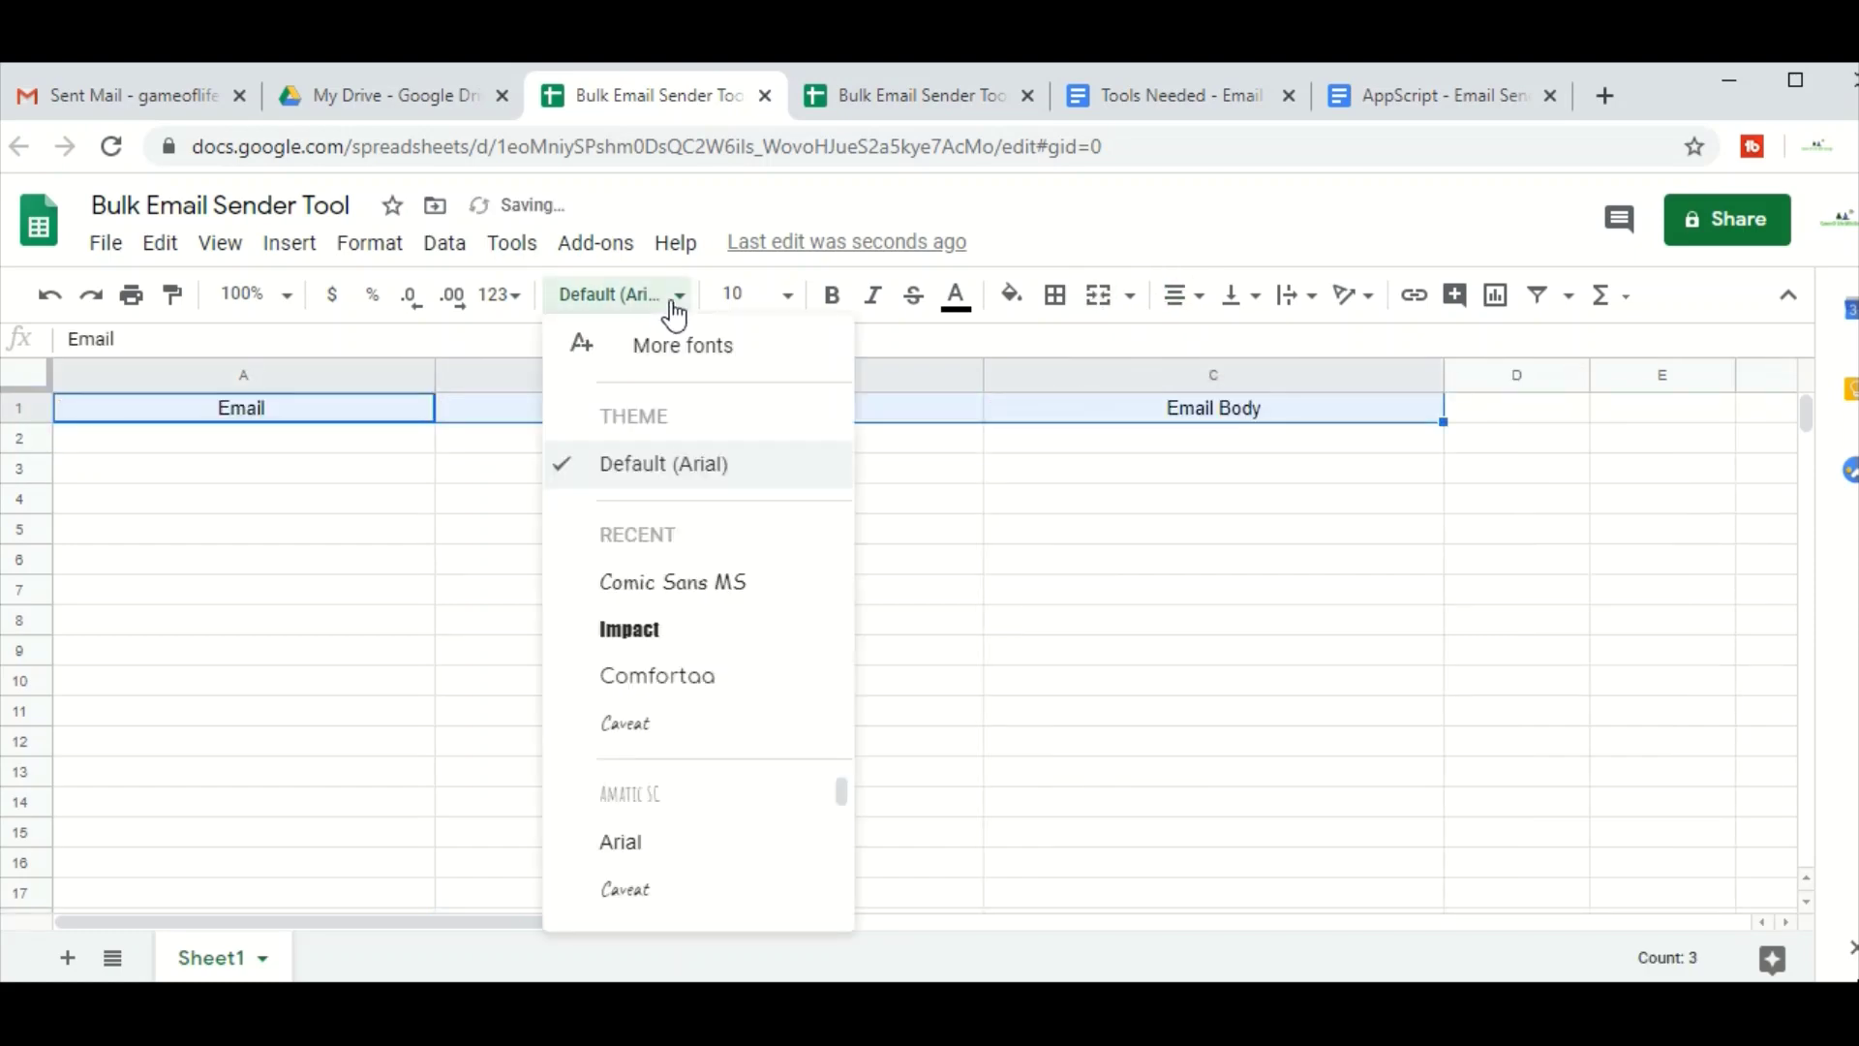
click(676, 629)
click(774, 295)
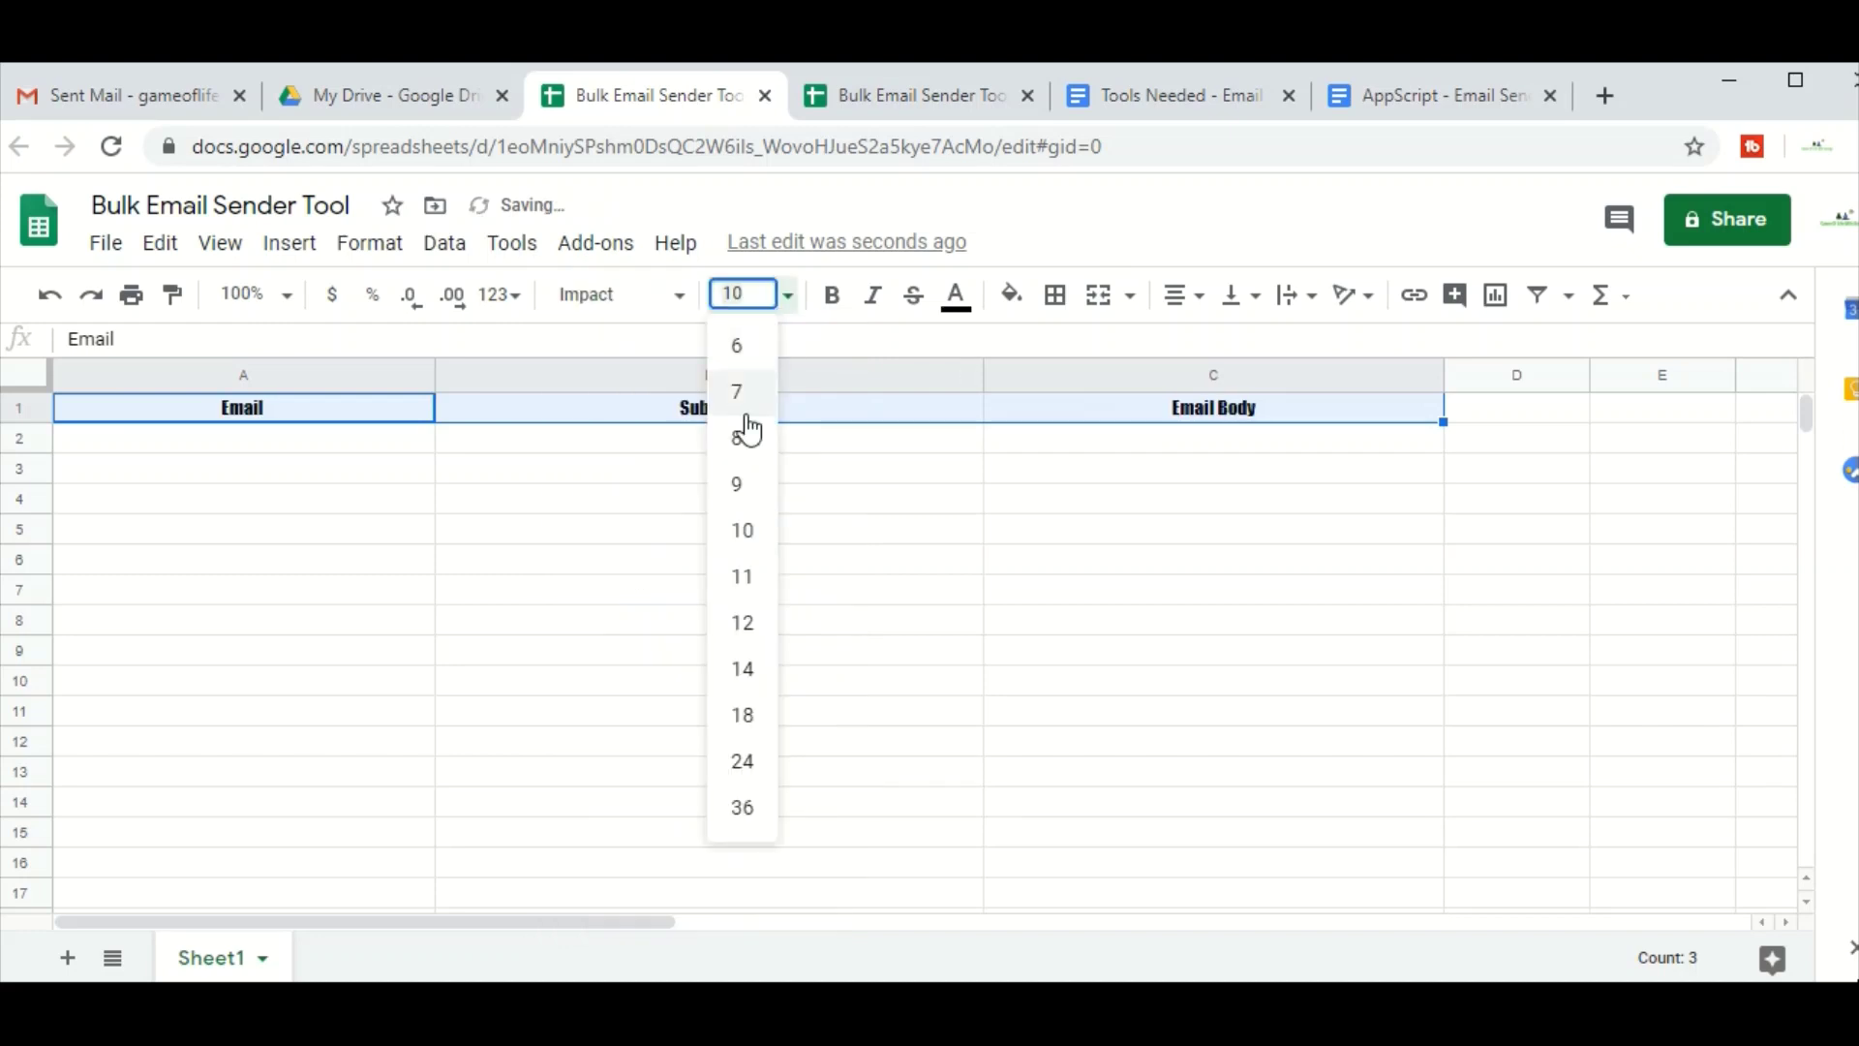
click(742, 575)
click(956, 308)
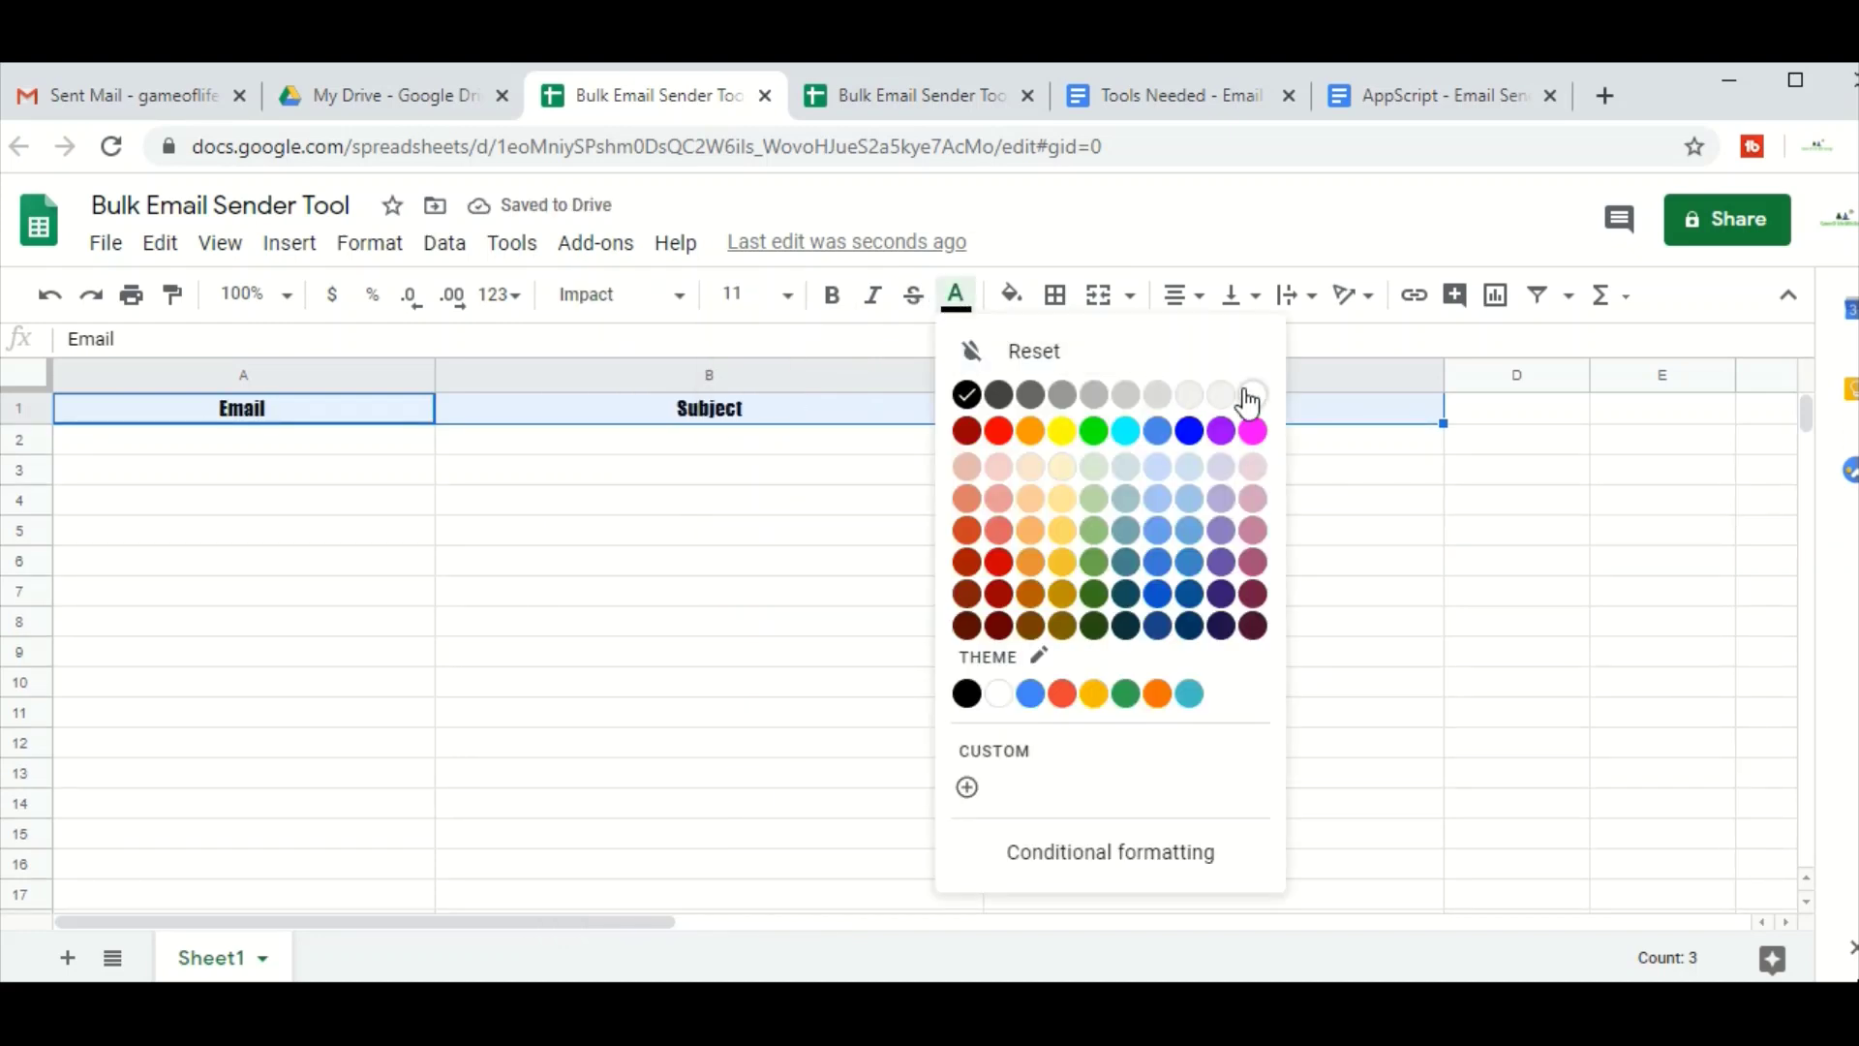
click(1249, 395)
click(1014, 300)
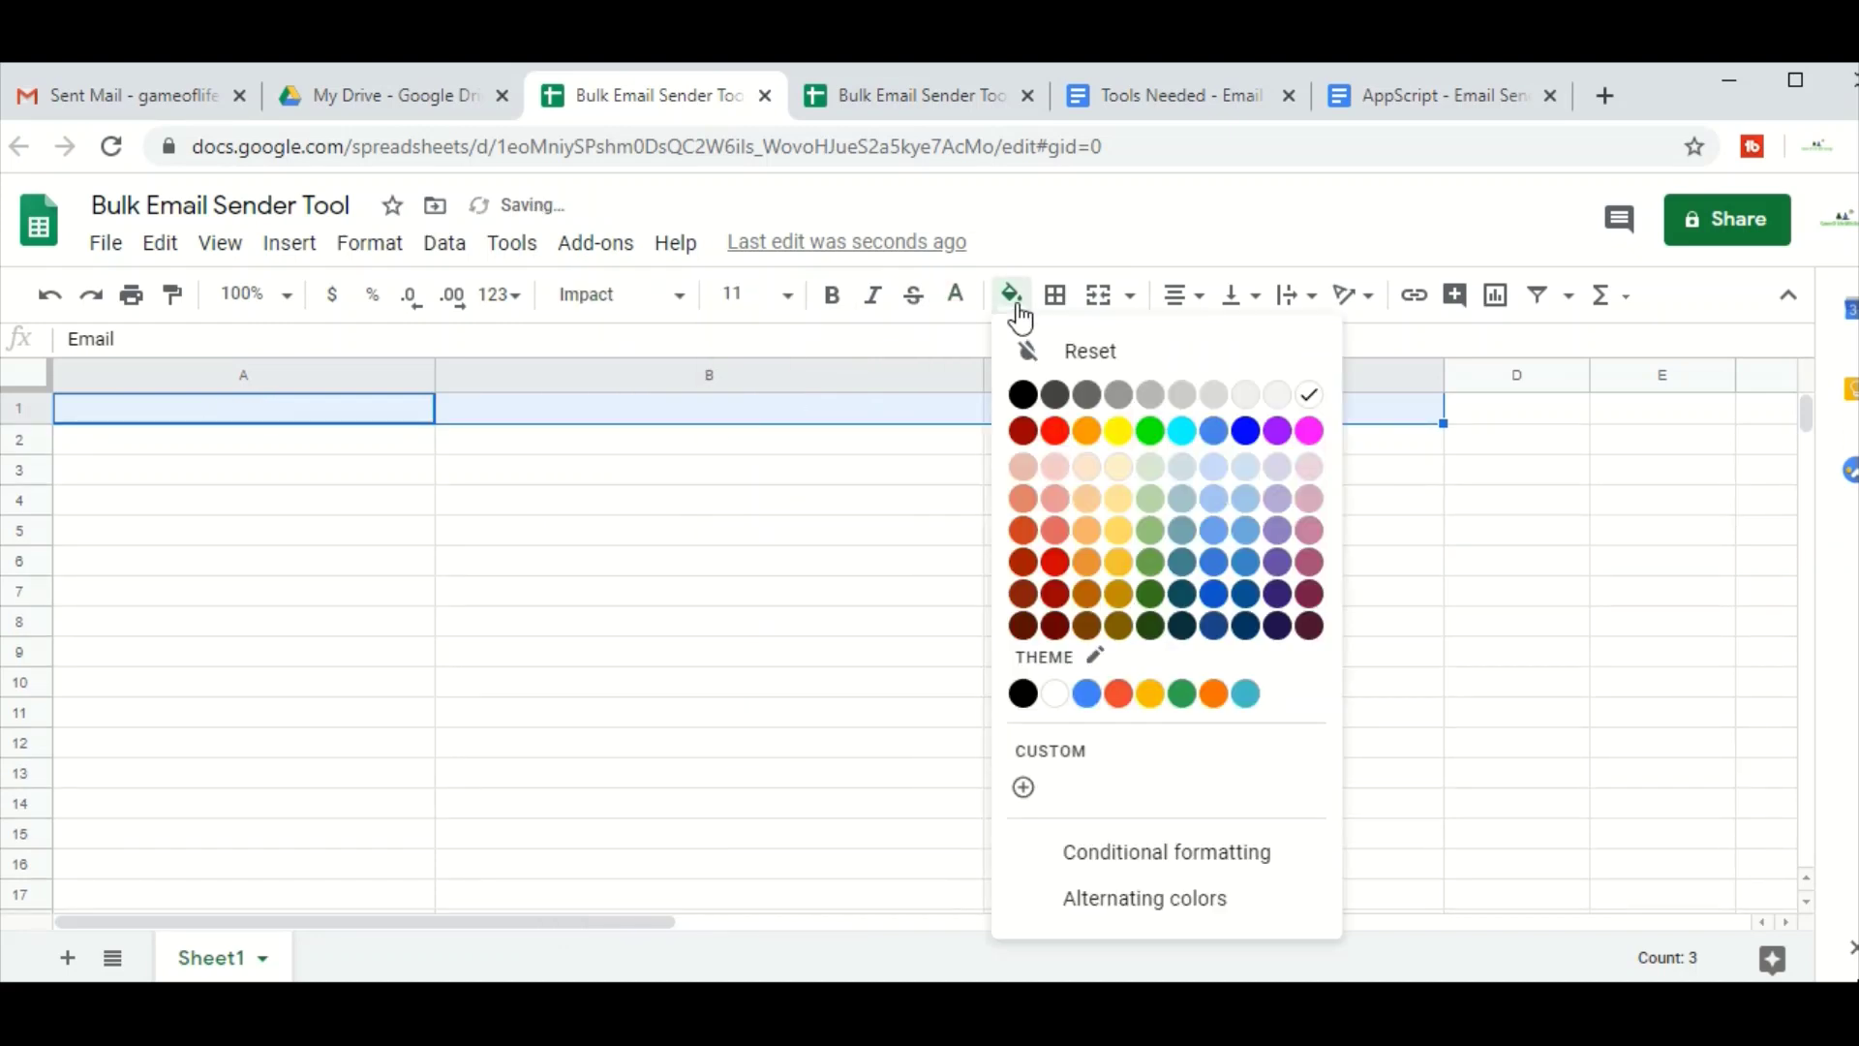
click(1022, 394)
- Switch the header font to Comfortaa and make it bold
click(676, 295)
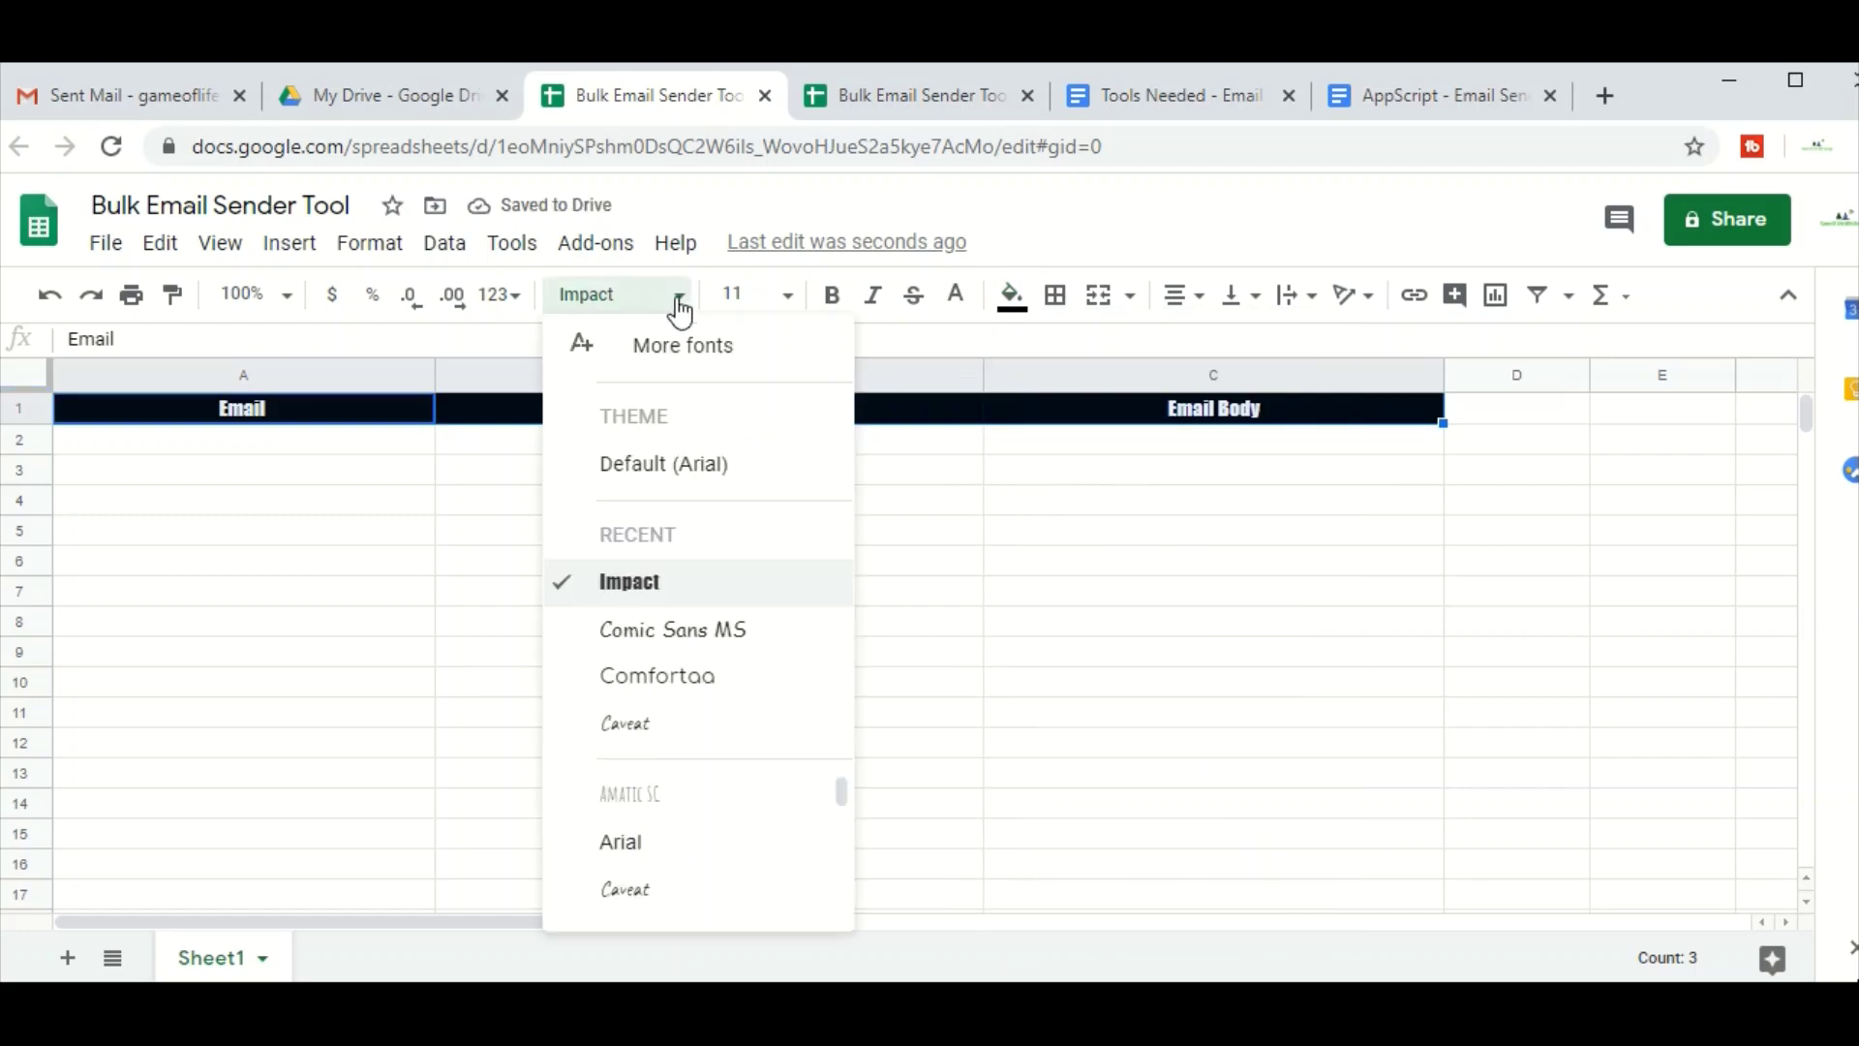
click(721, 678)
click(831, 294)
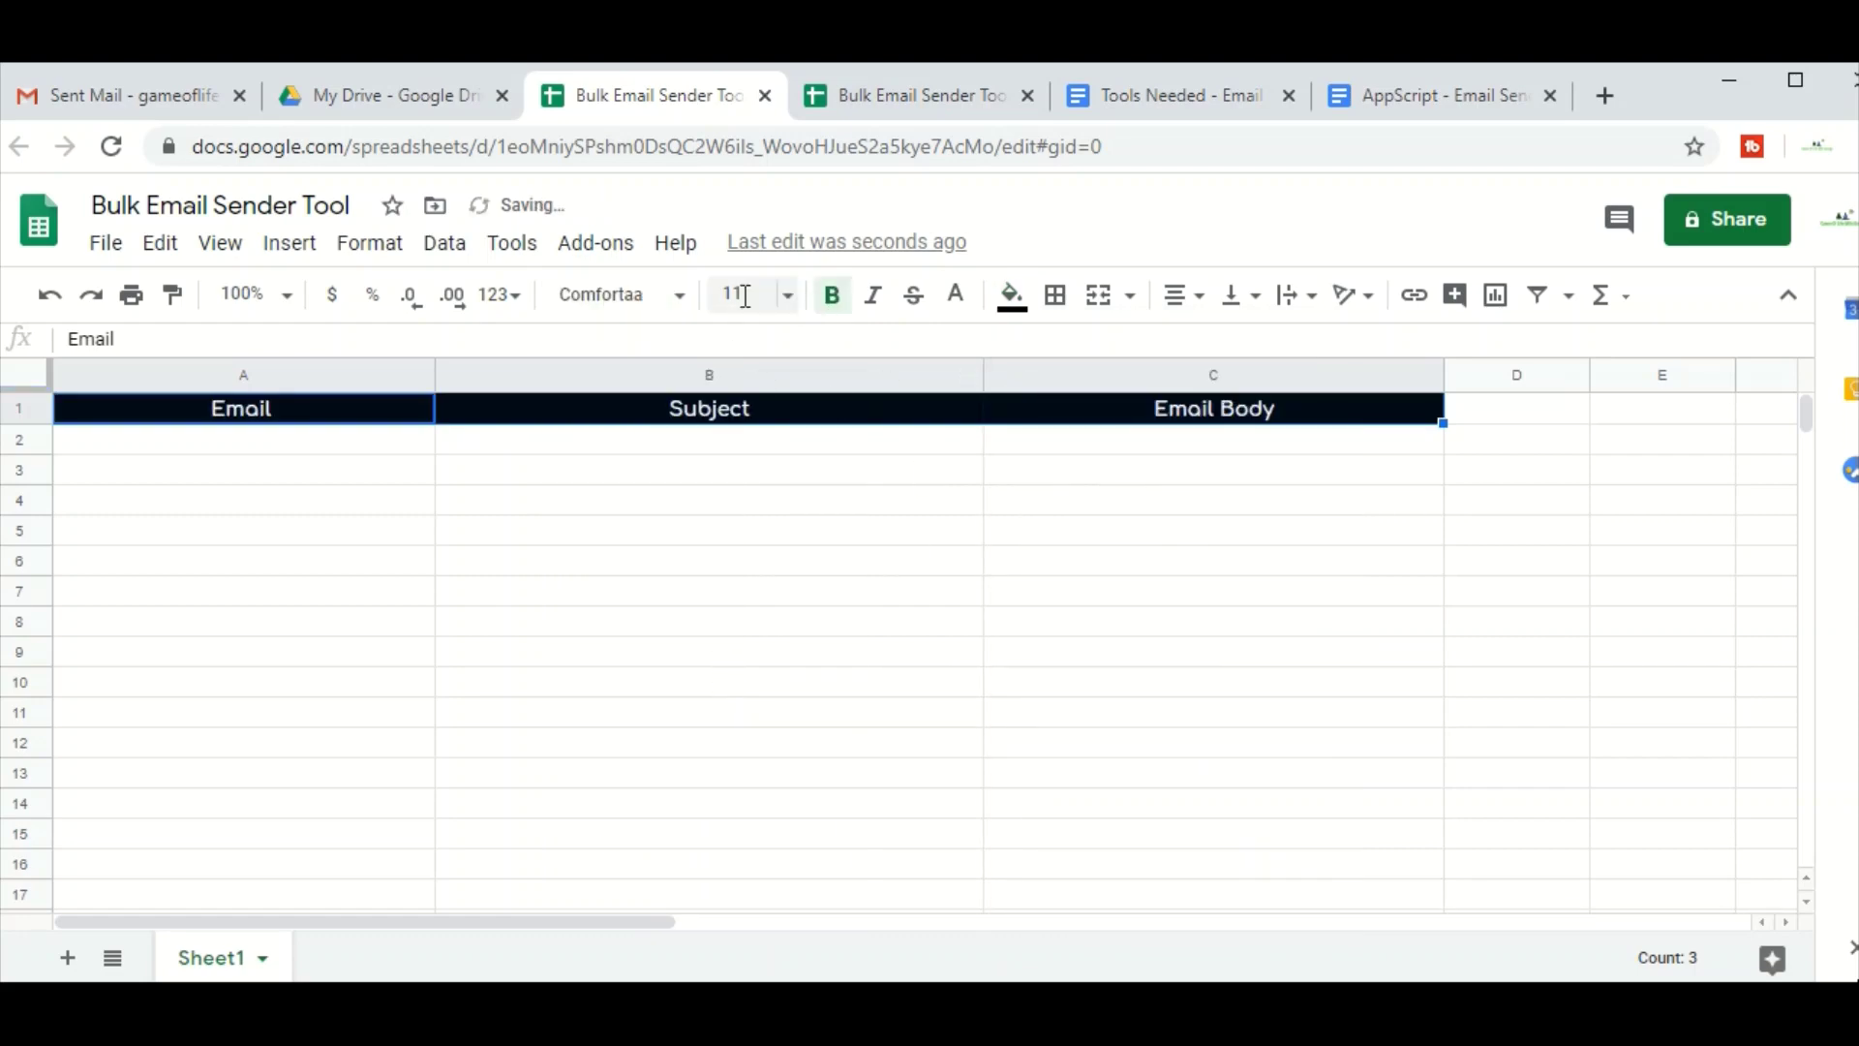
drag(355, 443, 1099, 880)
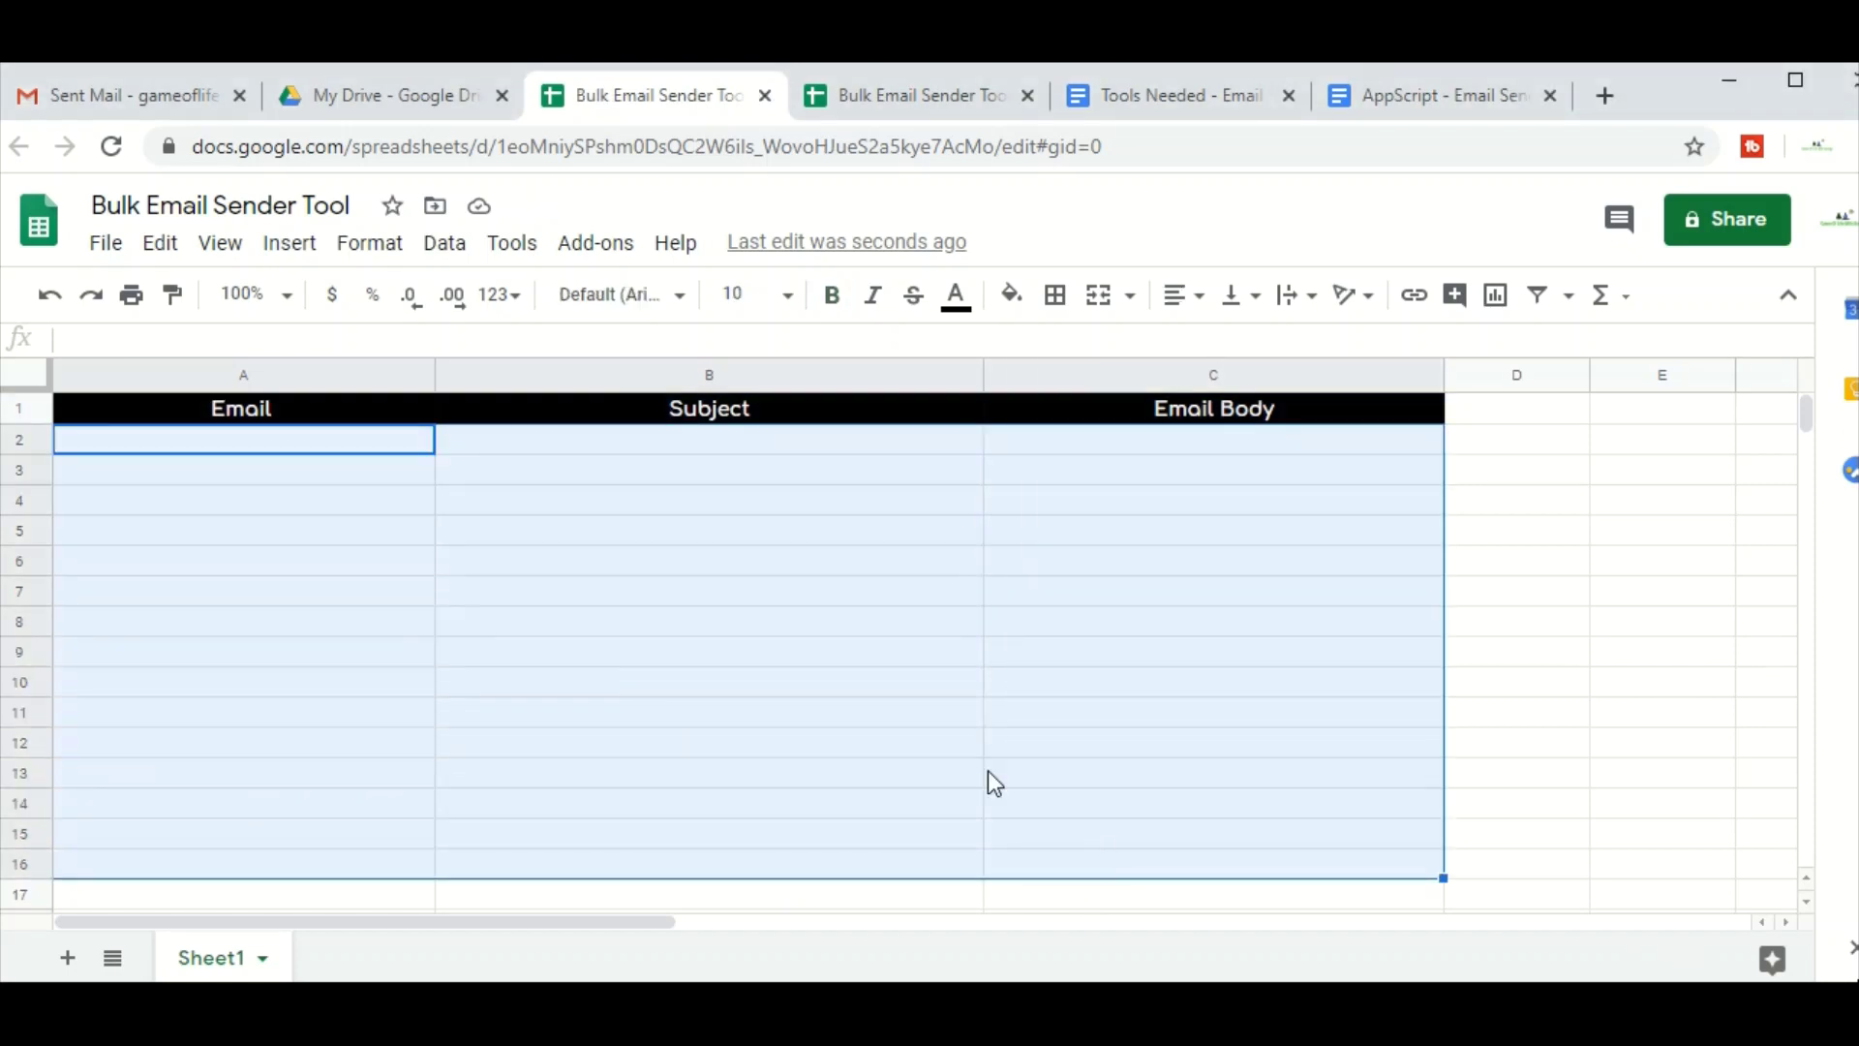
- Apply dotted all-borders across the whole sheet, then view the other Bulk Email Sender Tool spreadsheet
click(1520, 690)
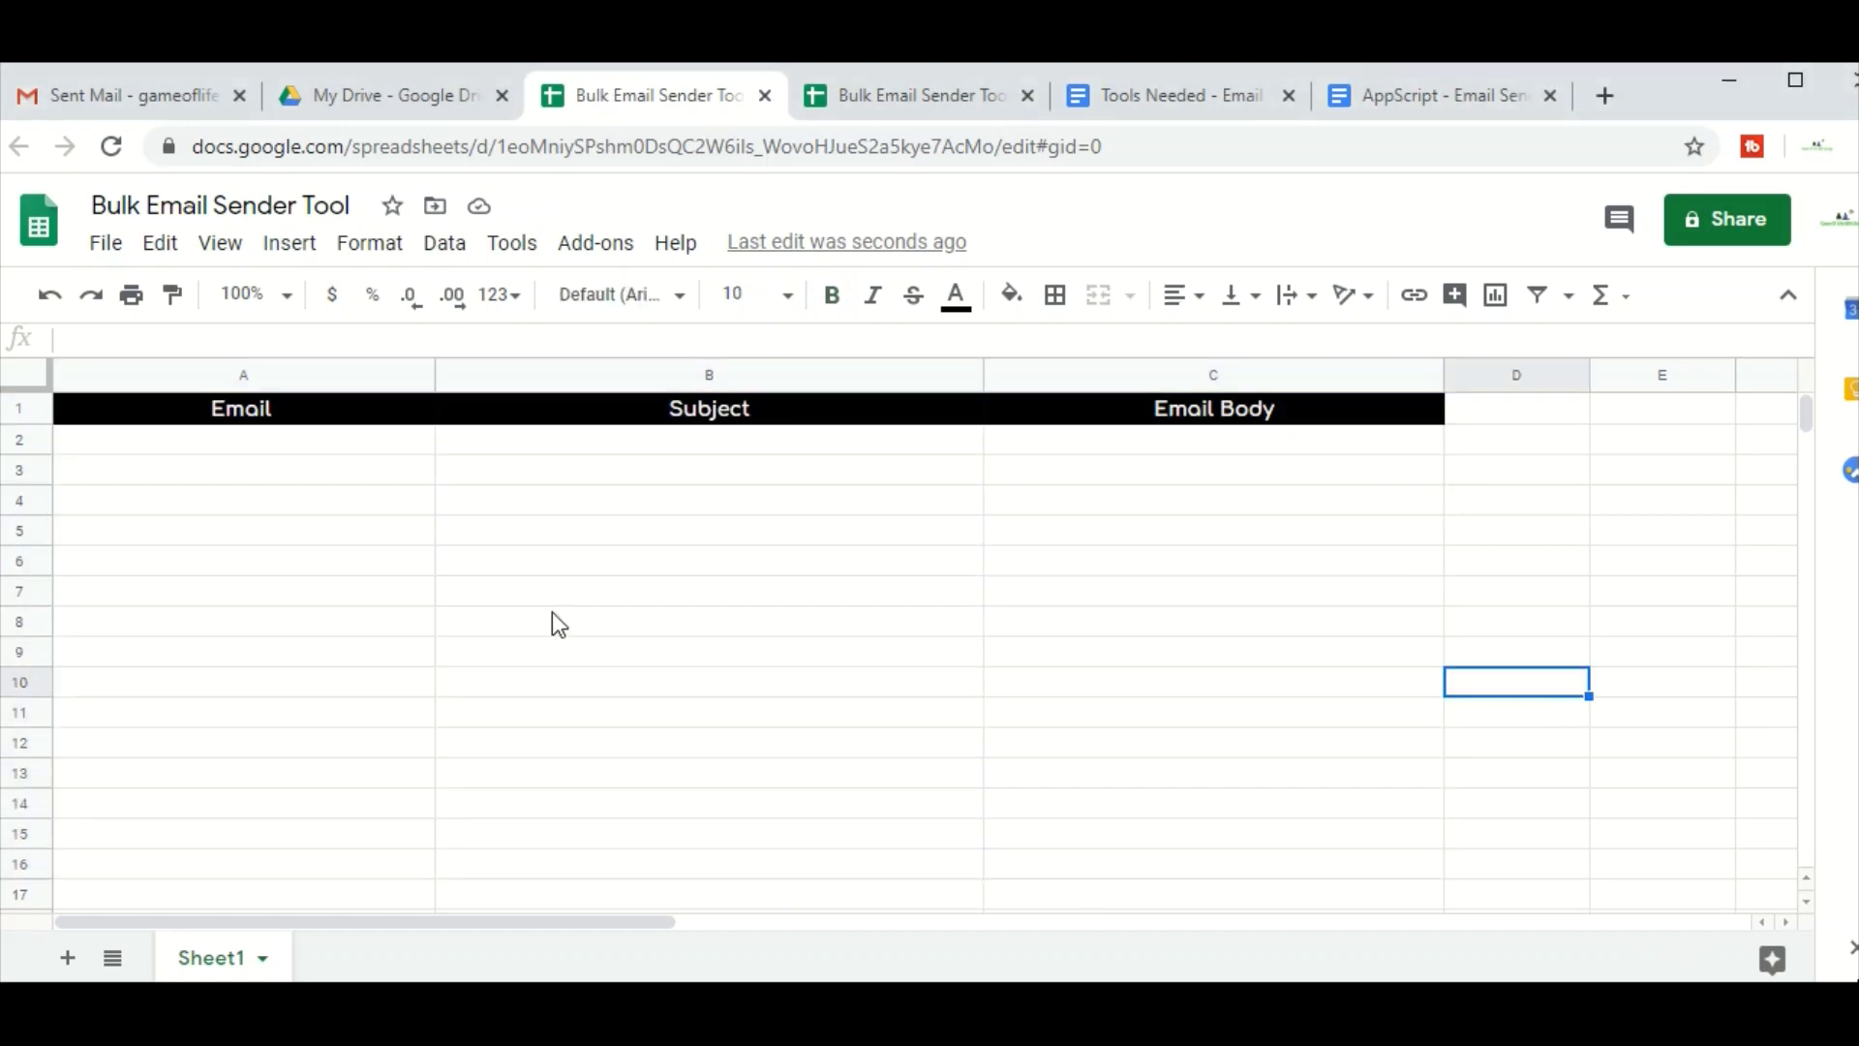
click(593, 589)
key(ctrl+a)
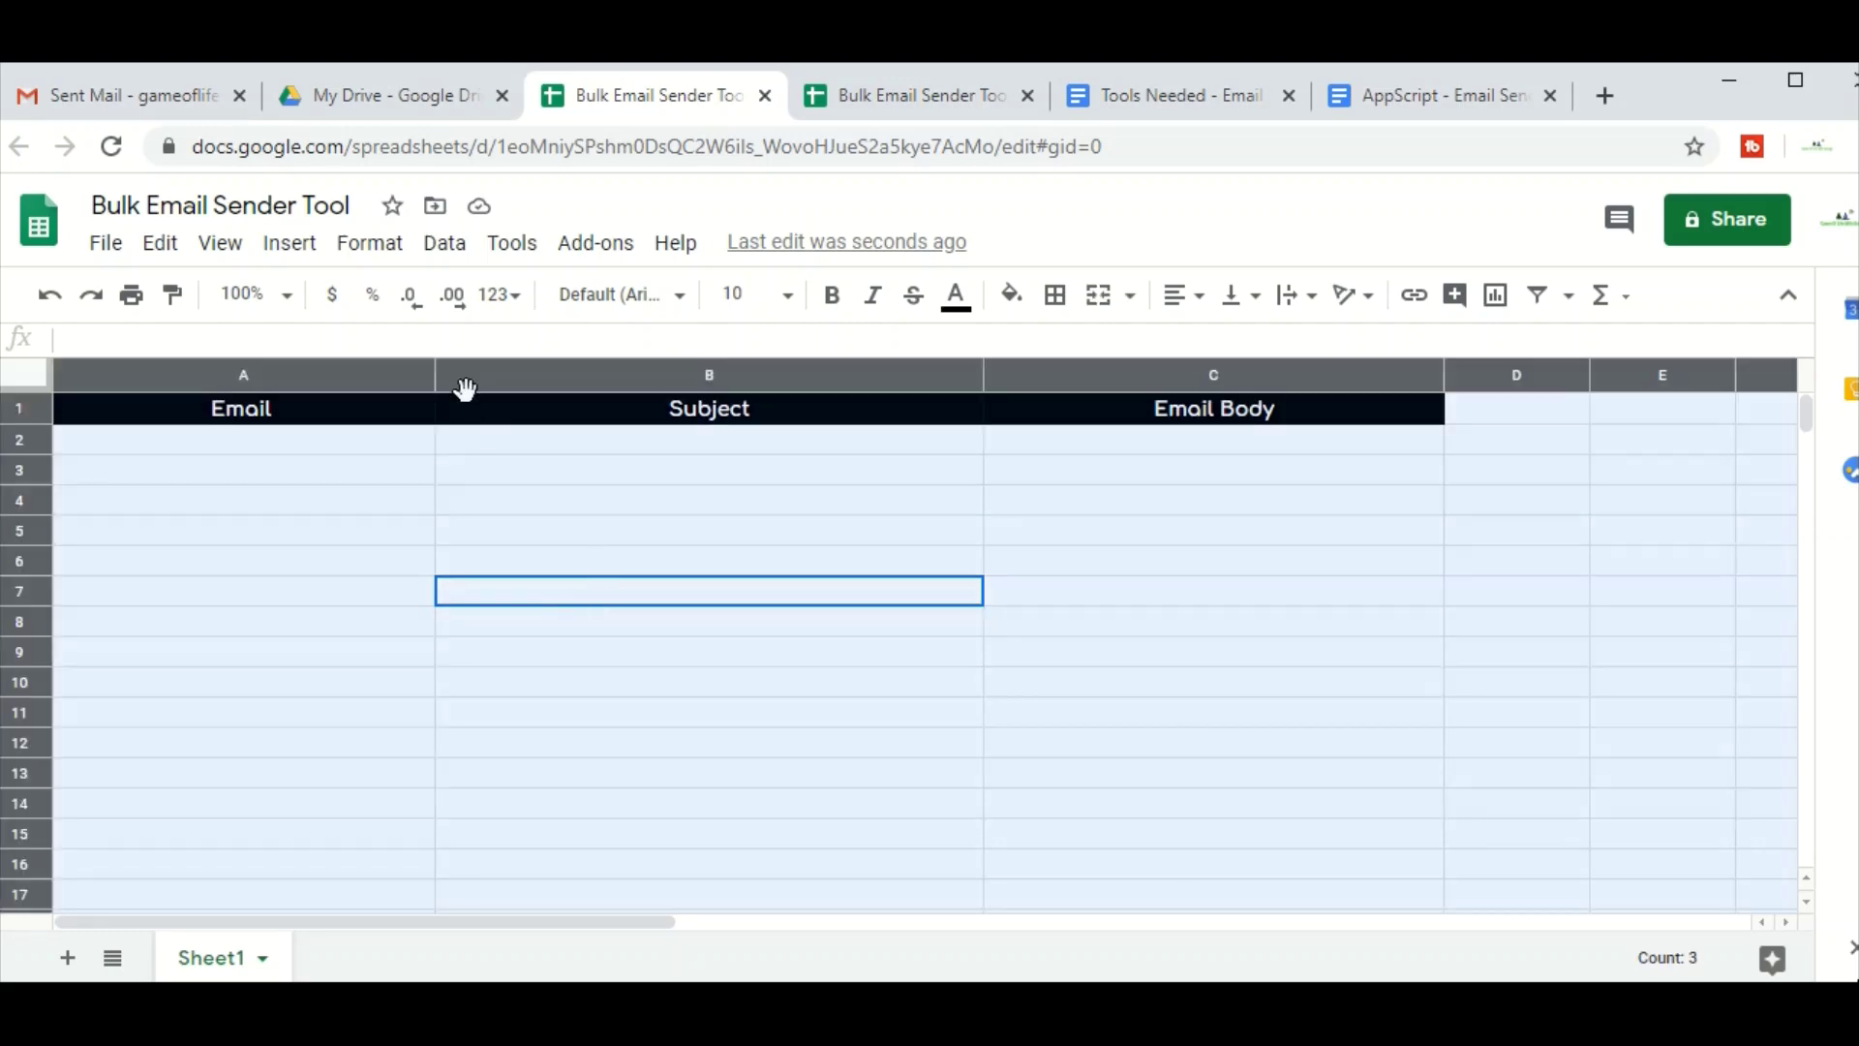
click(1057, 296)
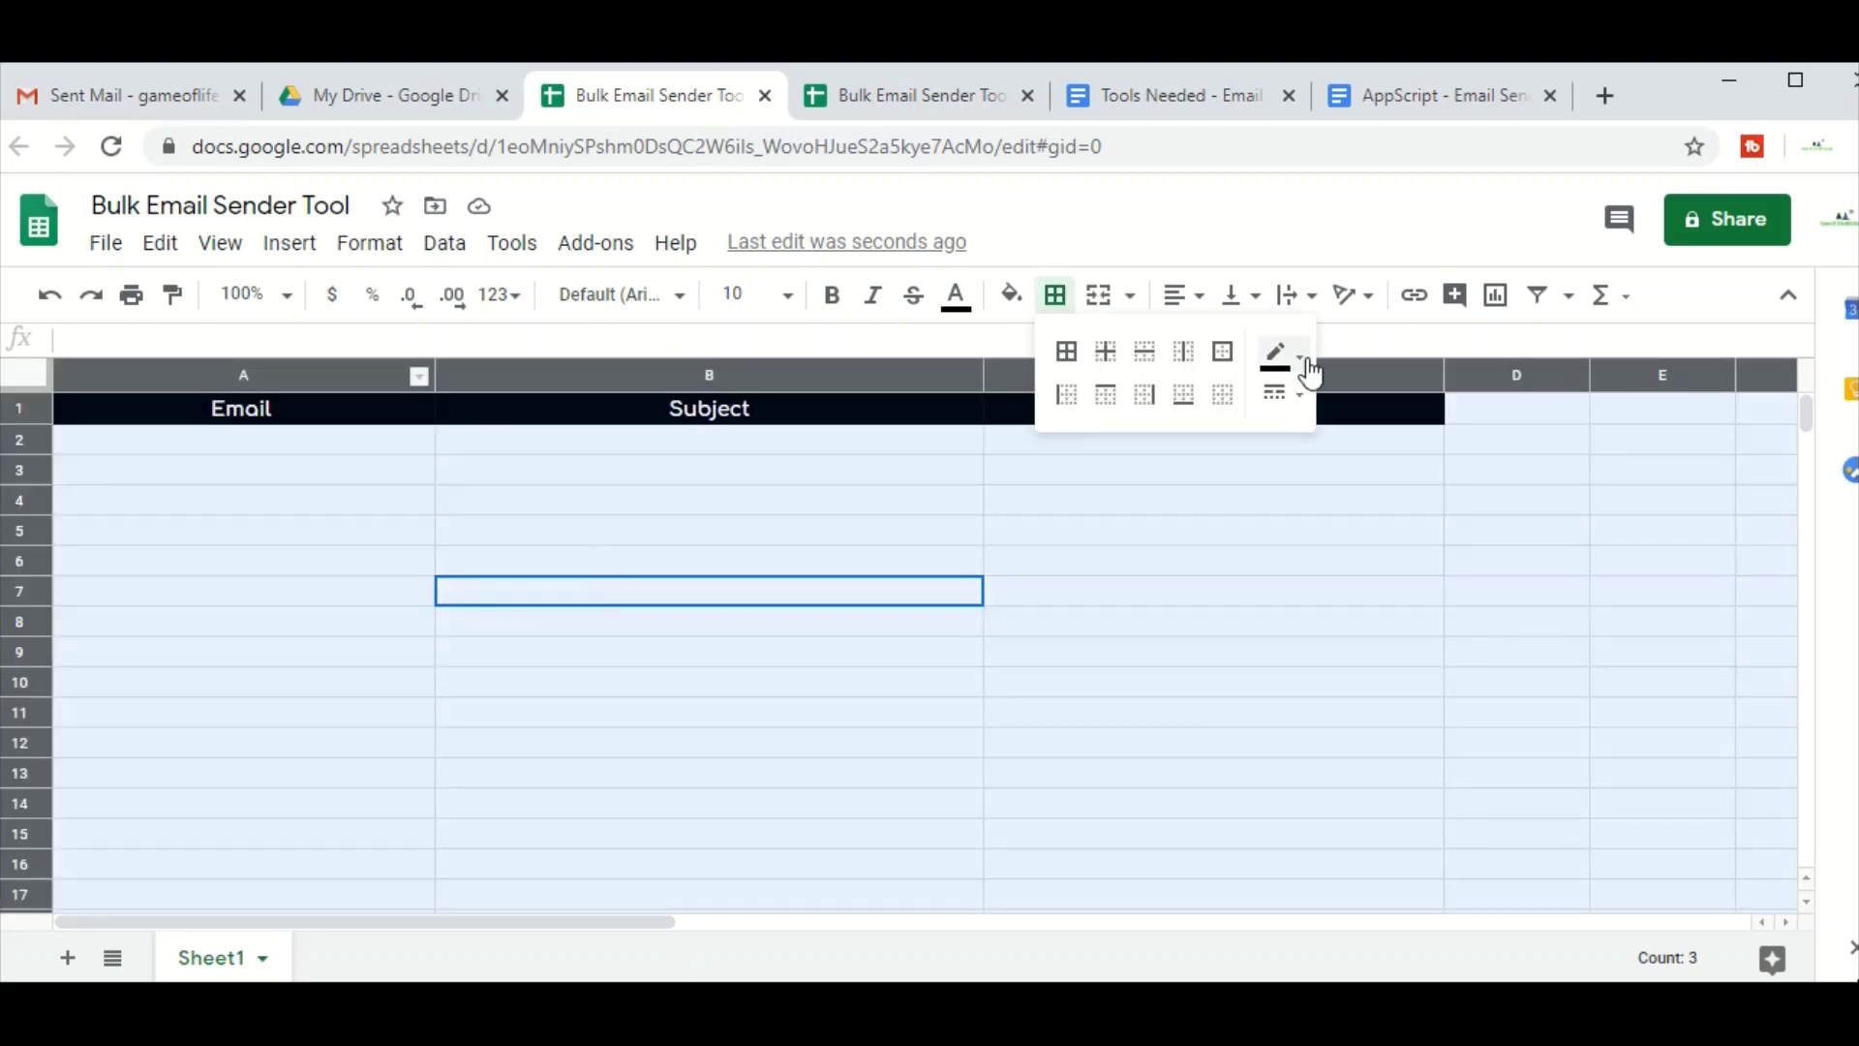
click(1276, 355)
click(1549, 450)
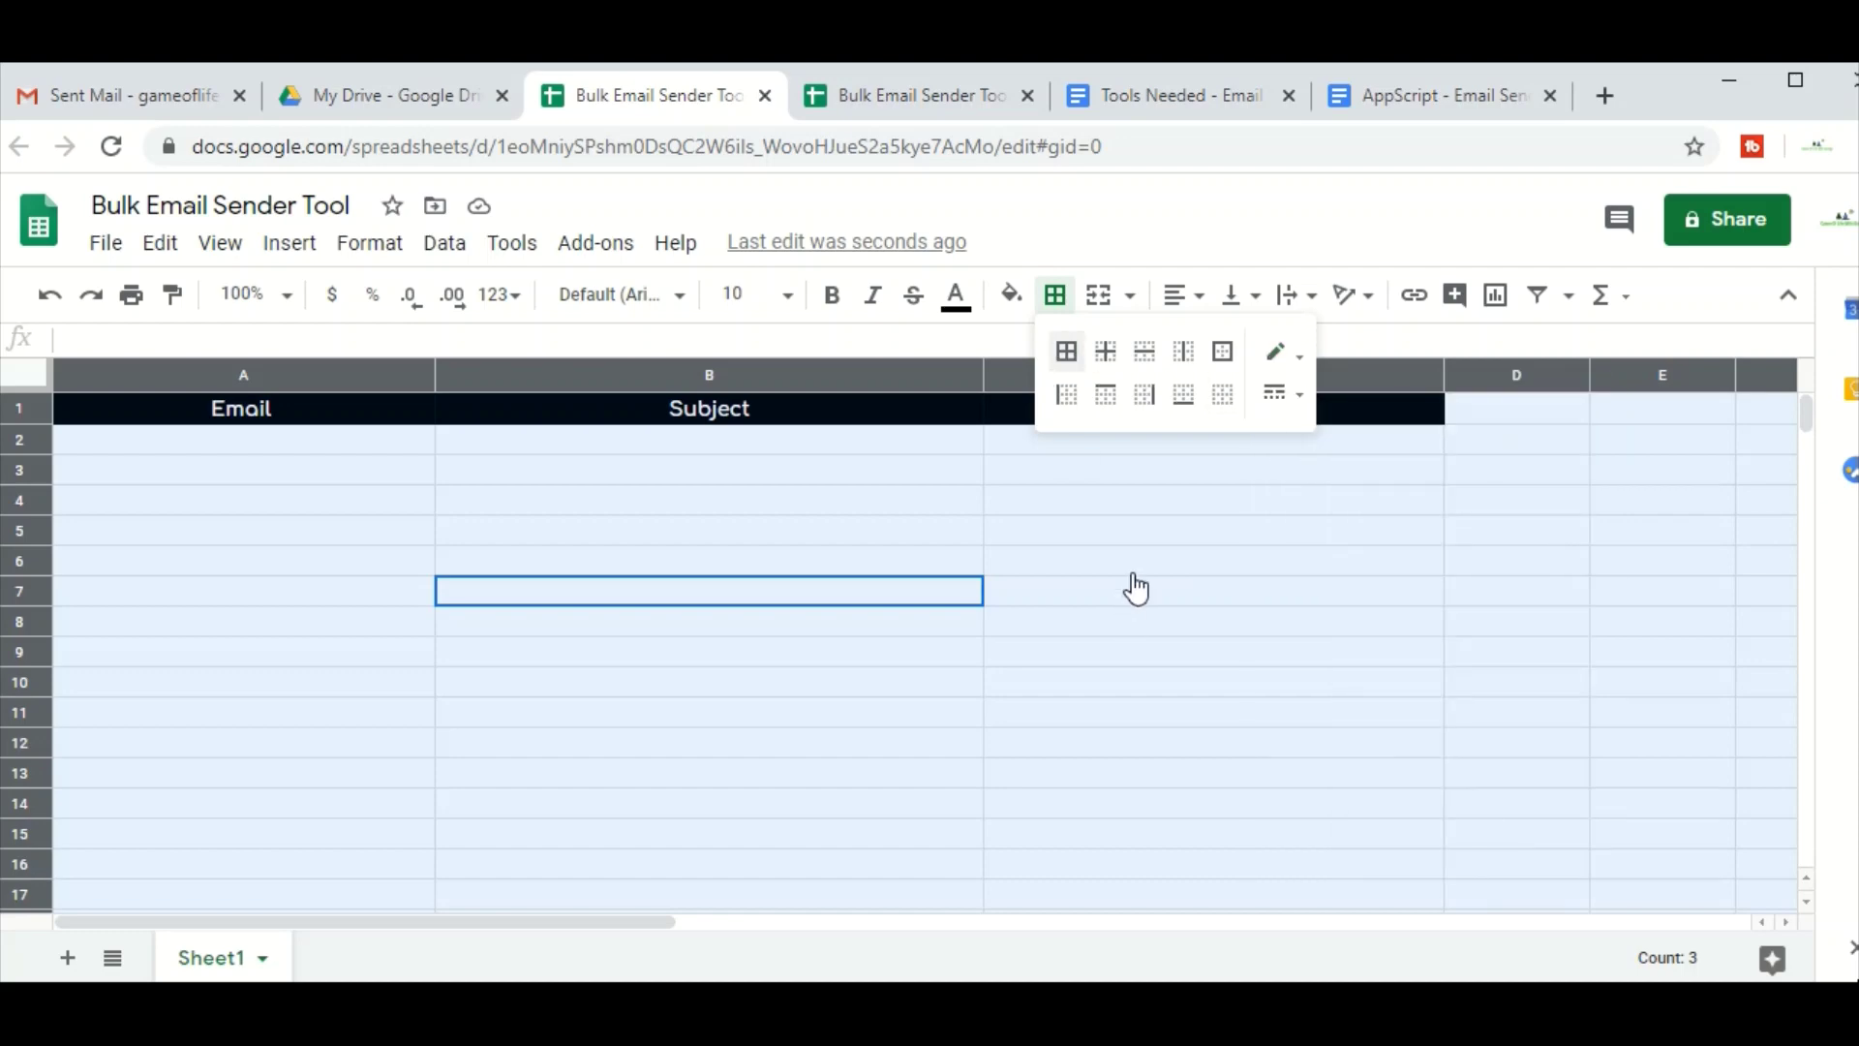
click(884, 504)
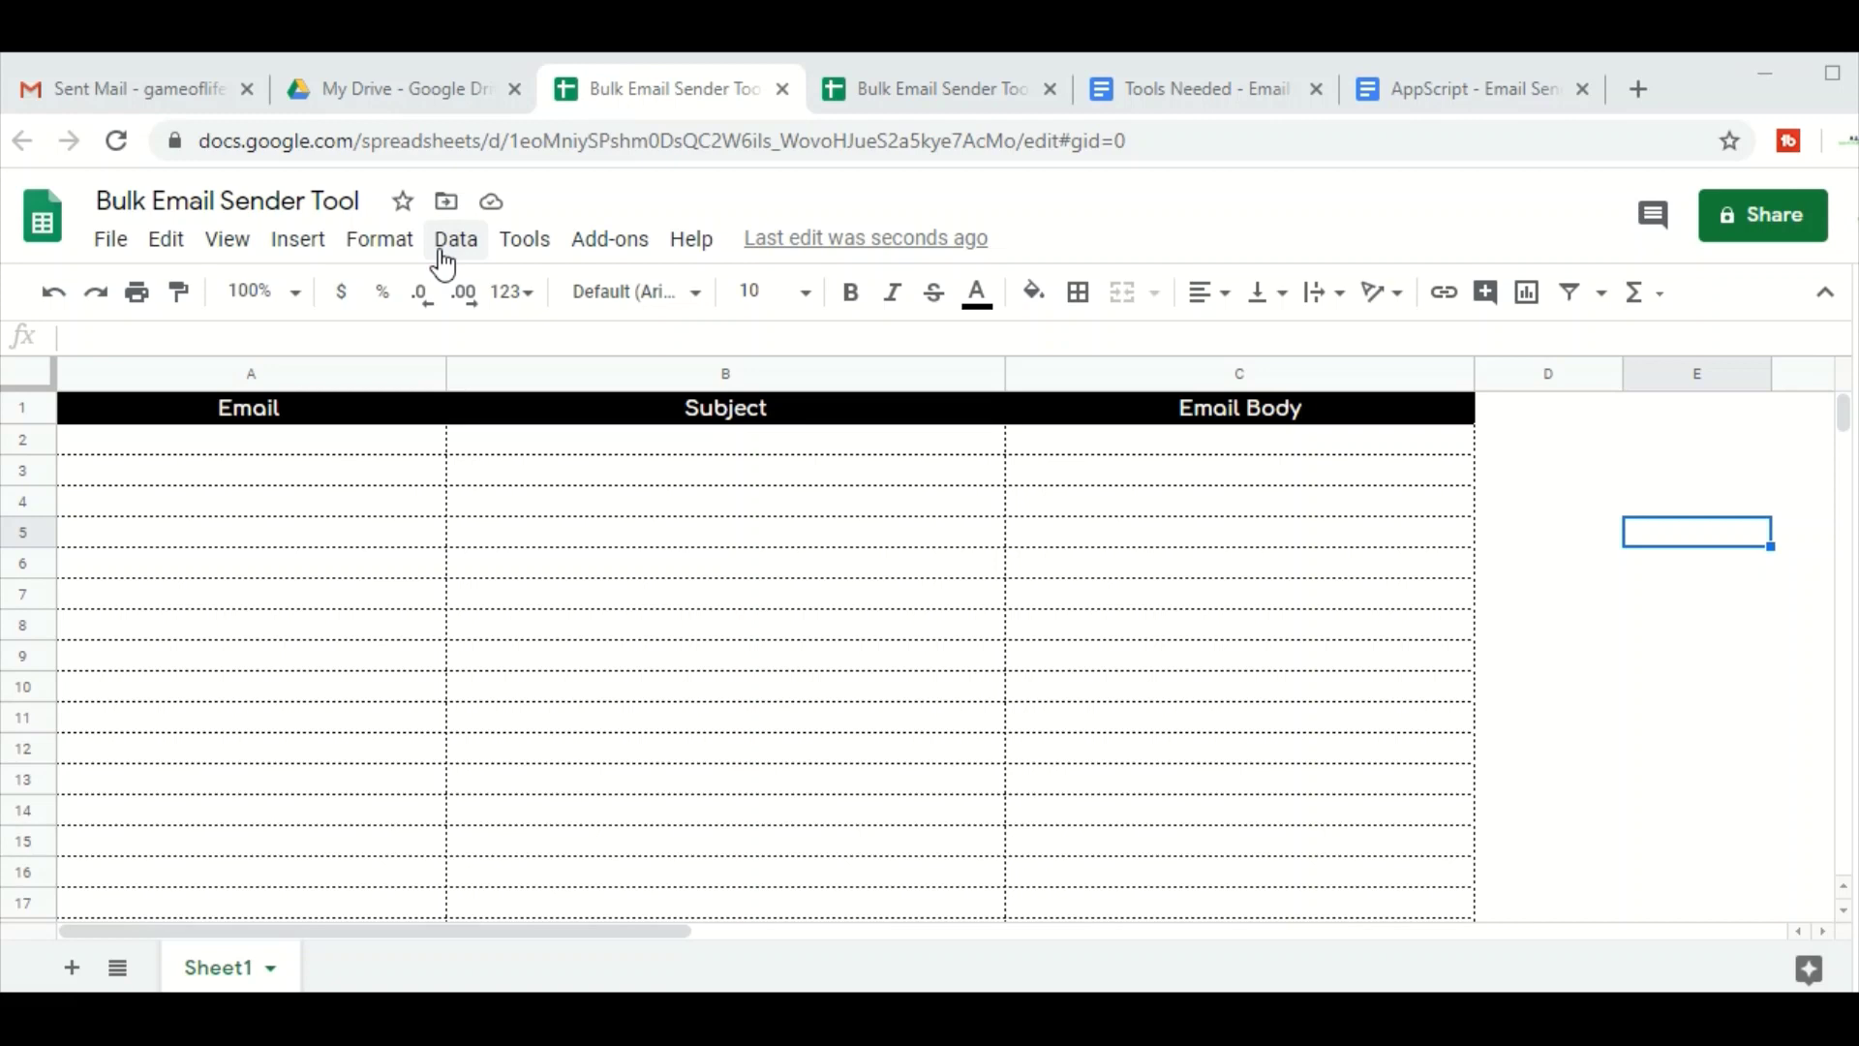
click(914, 92)
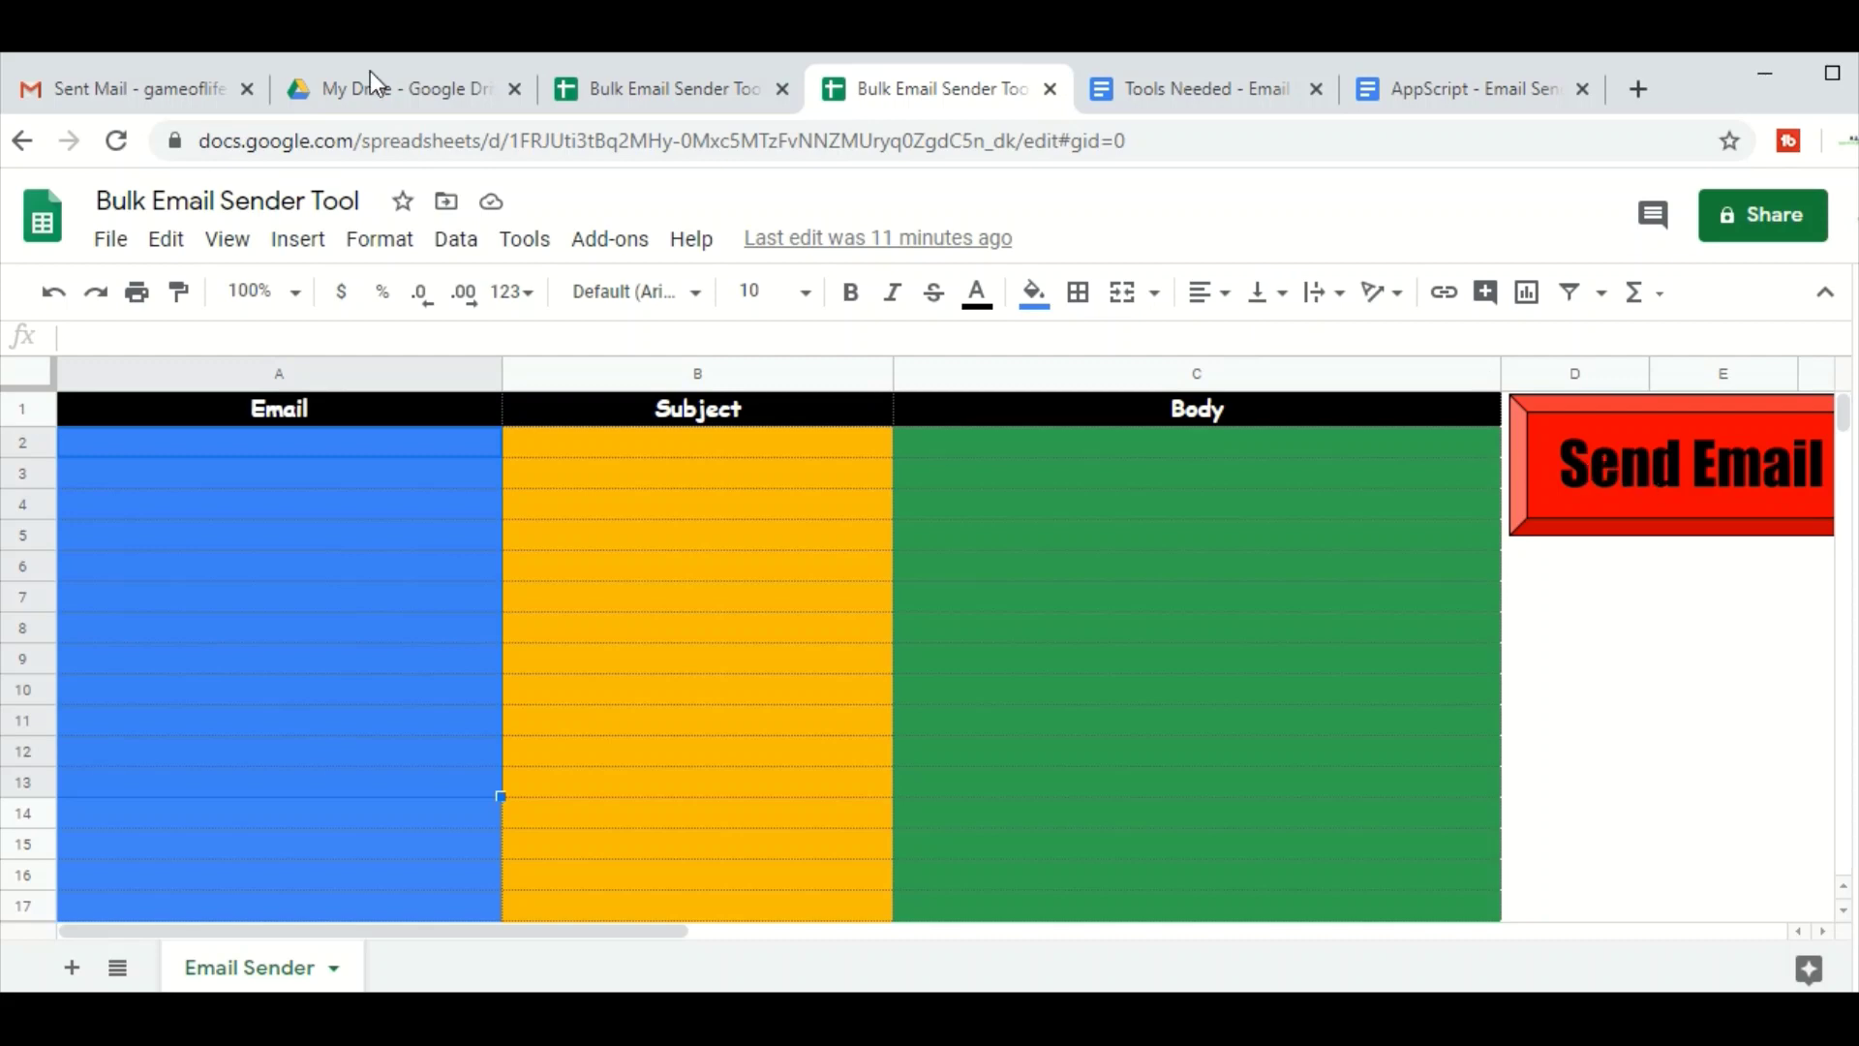
- Back in the new sheet, insert a drawing and draw a bevel shape on its canvas
click(656, 90)
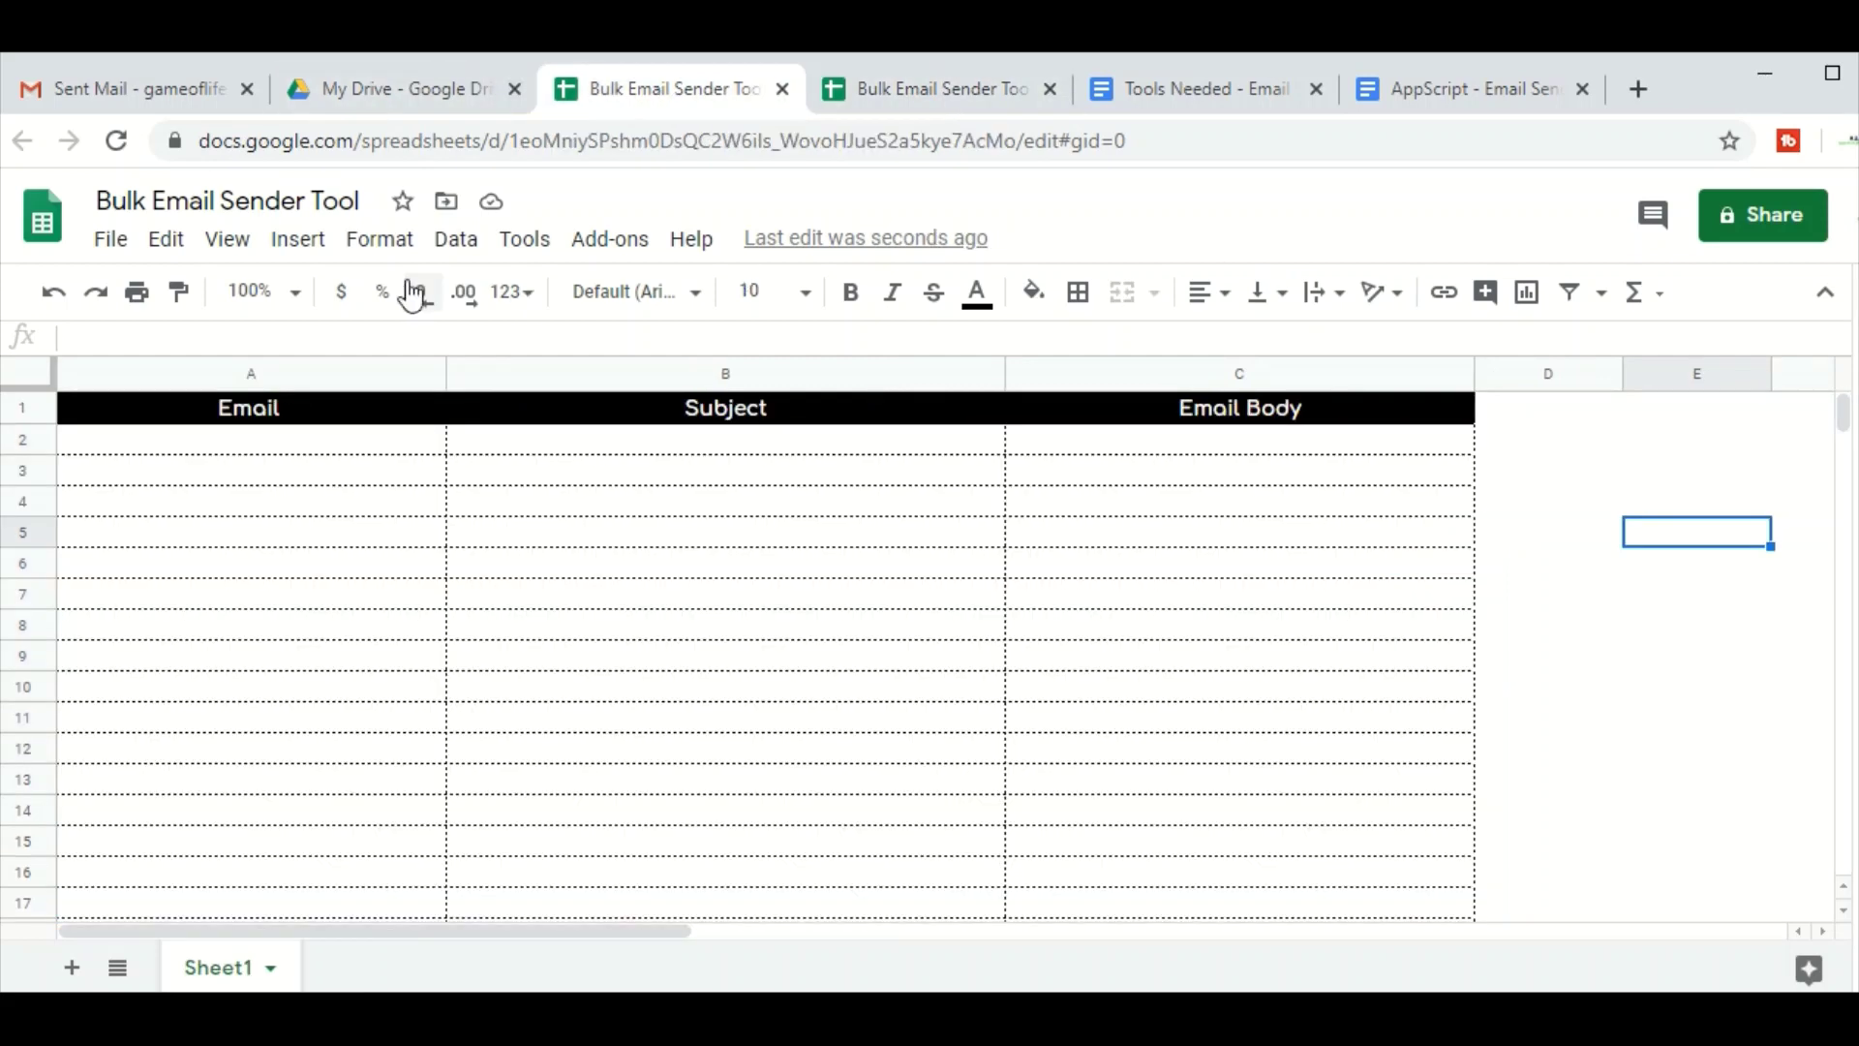
click(300, 249)
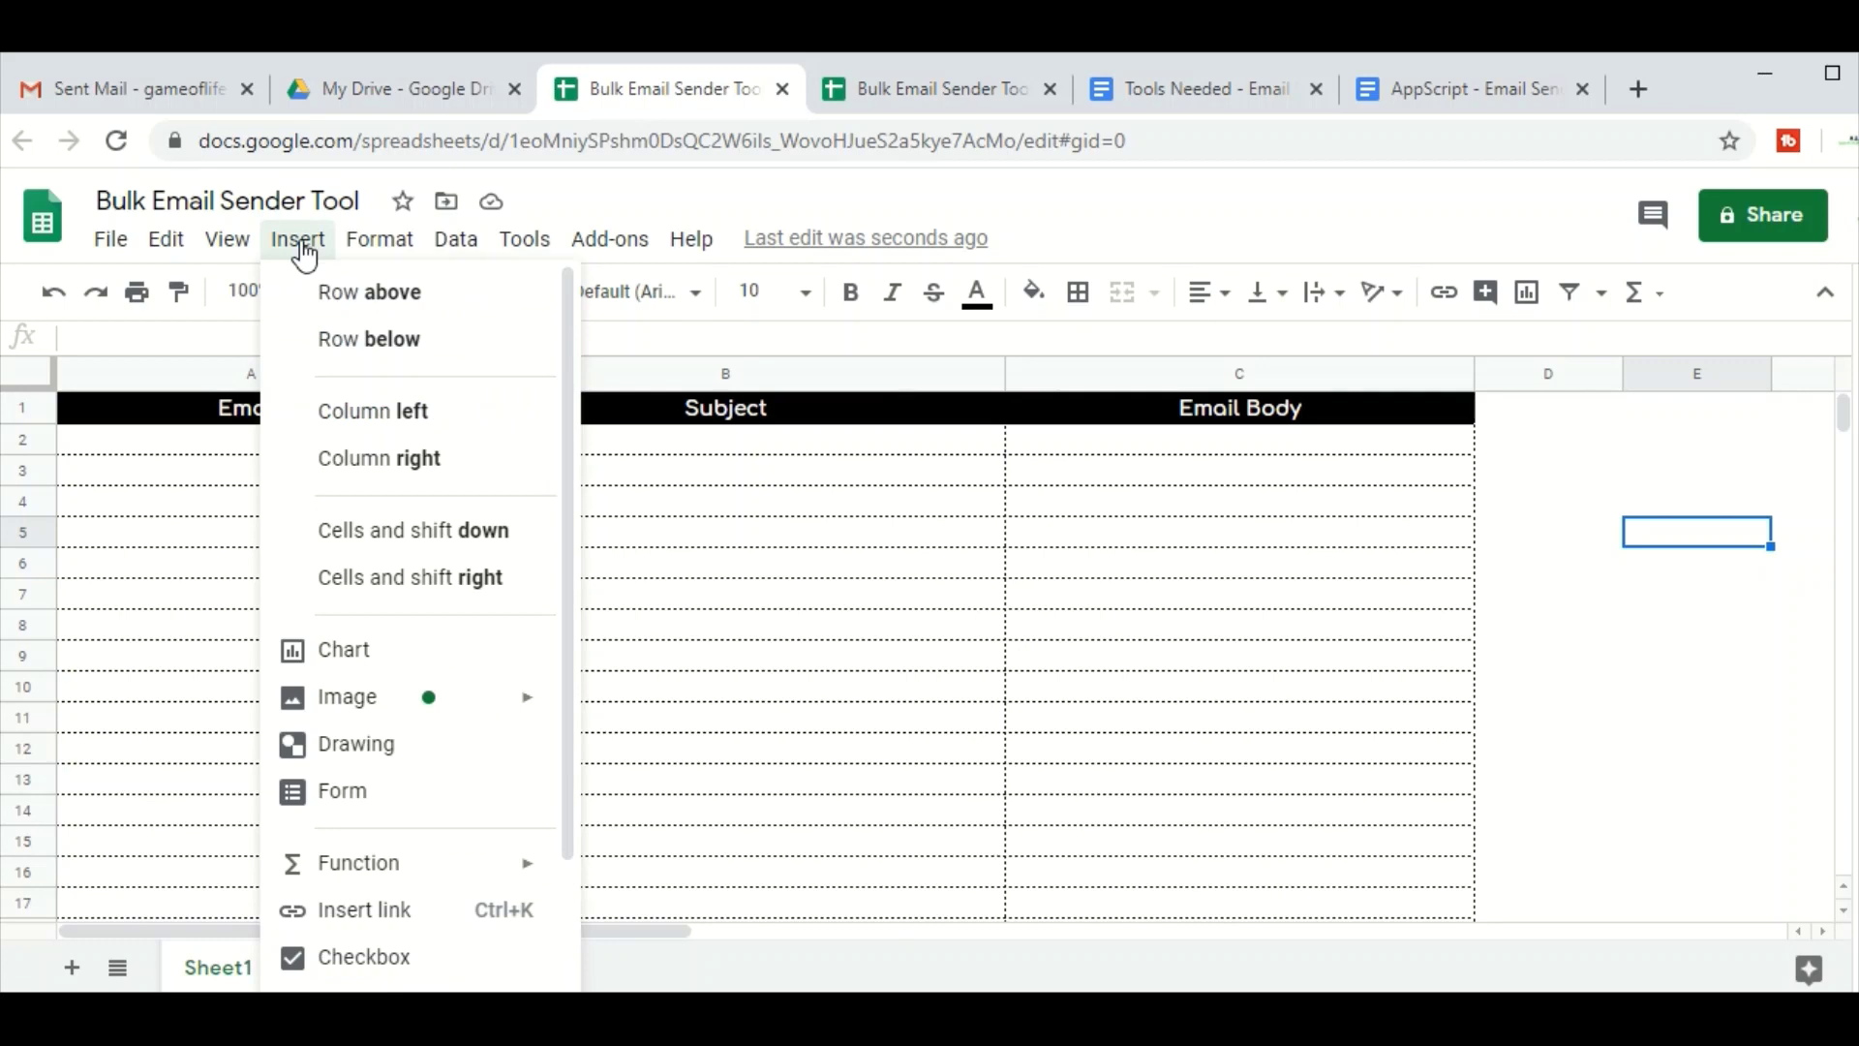
click(356, 745)
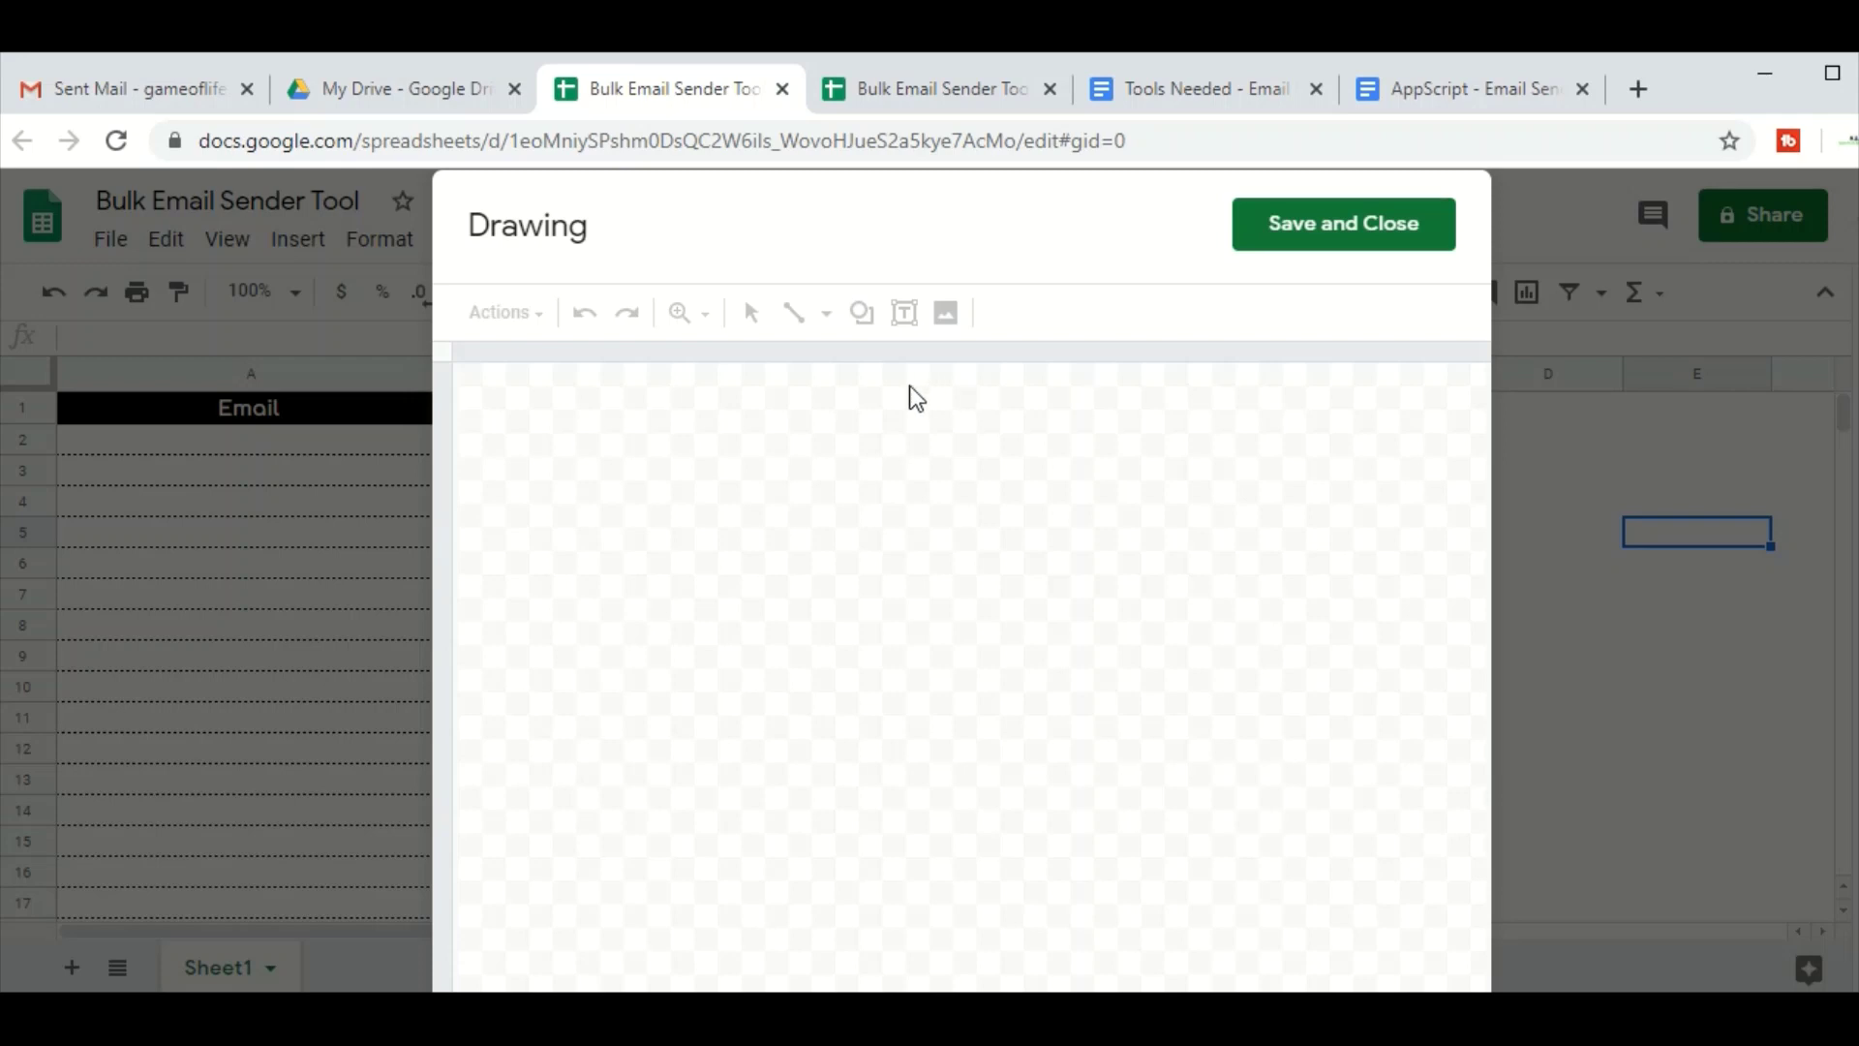
click(859, 318)
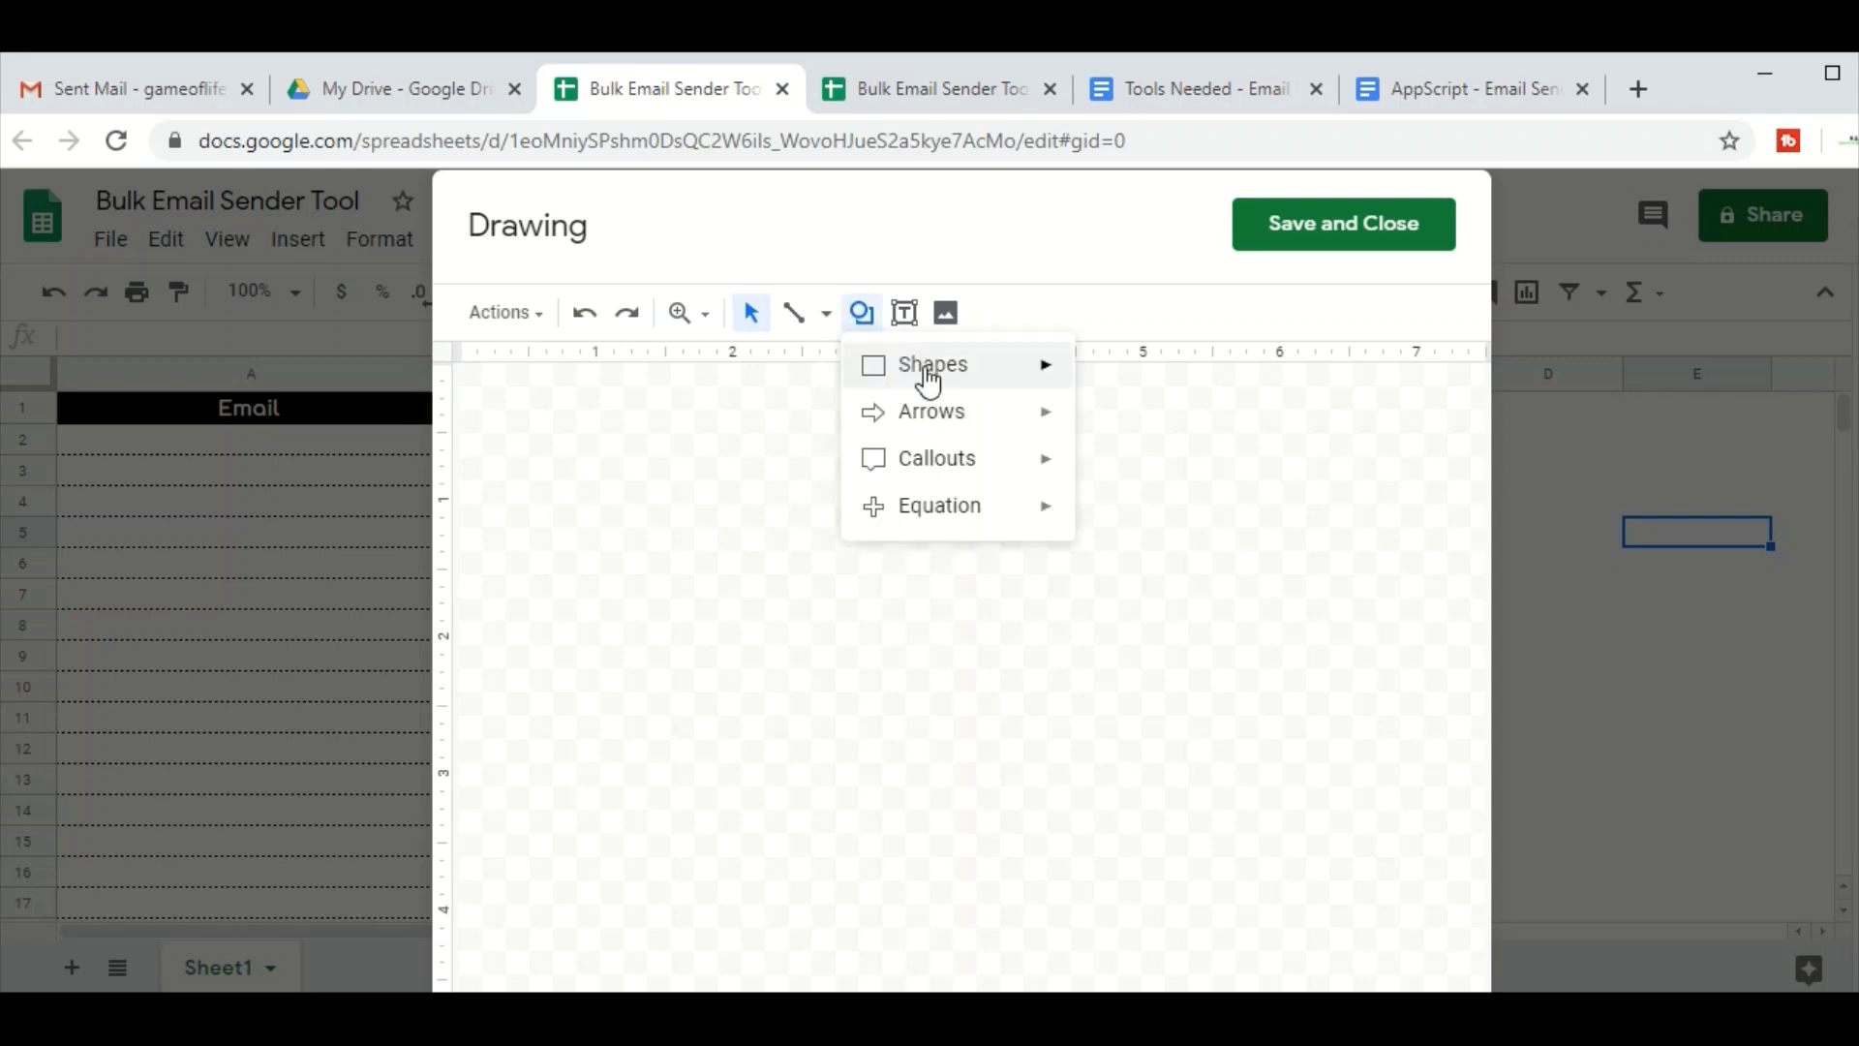
mouse_move(931, 380)
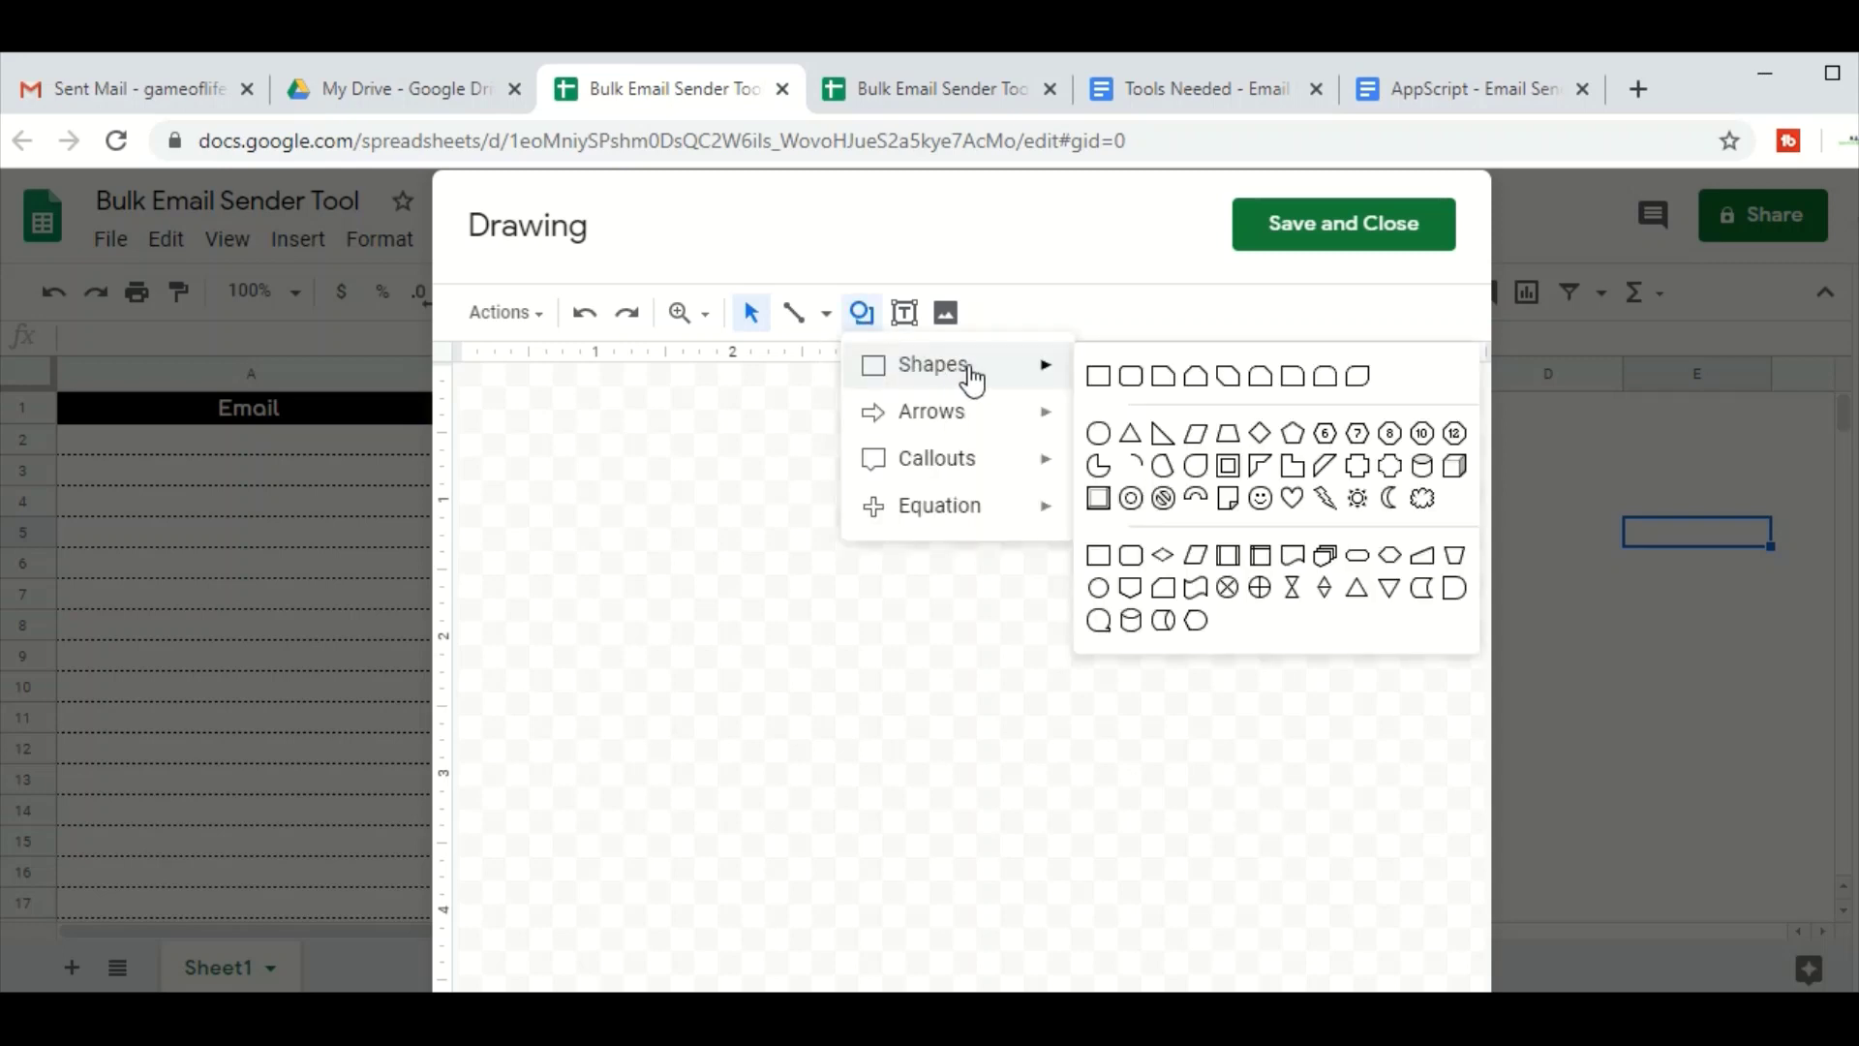
click(1098, 500)
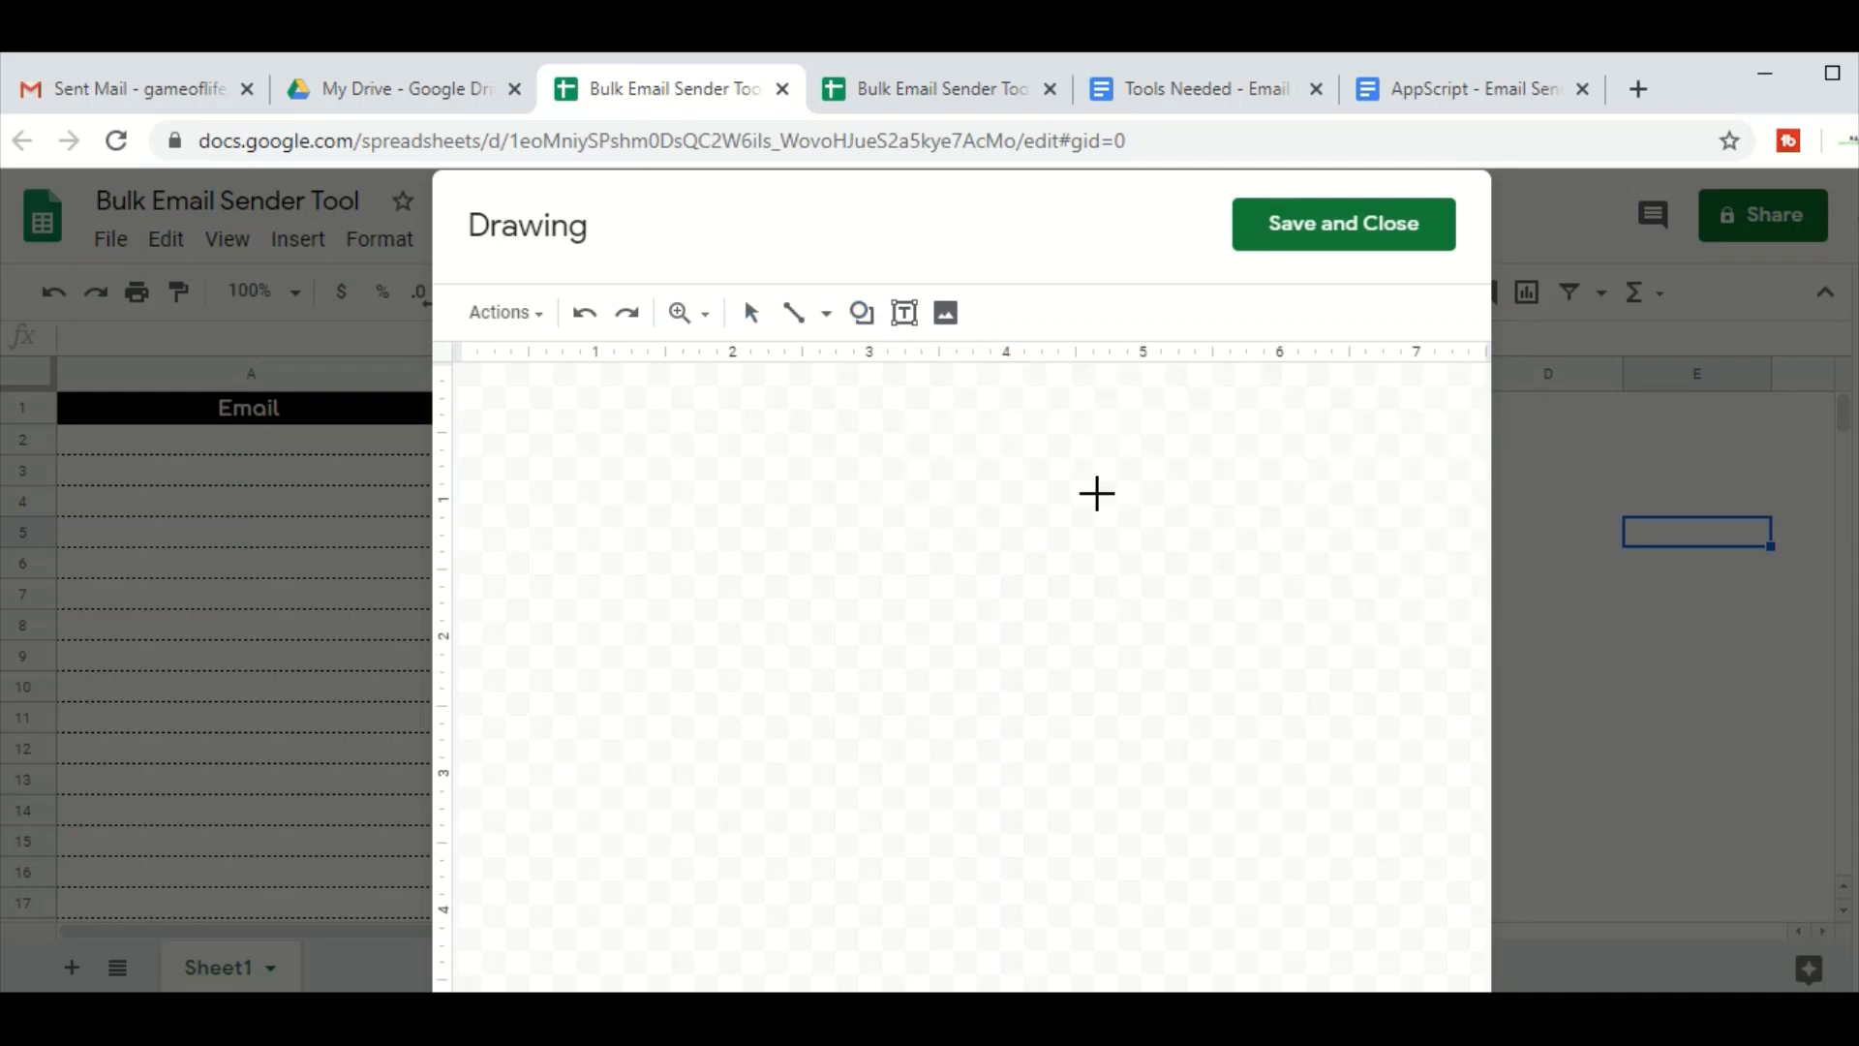
drag(789, 510, 1191, 675)
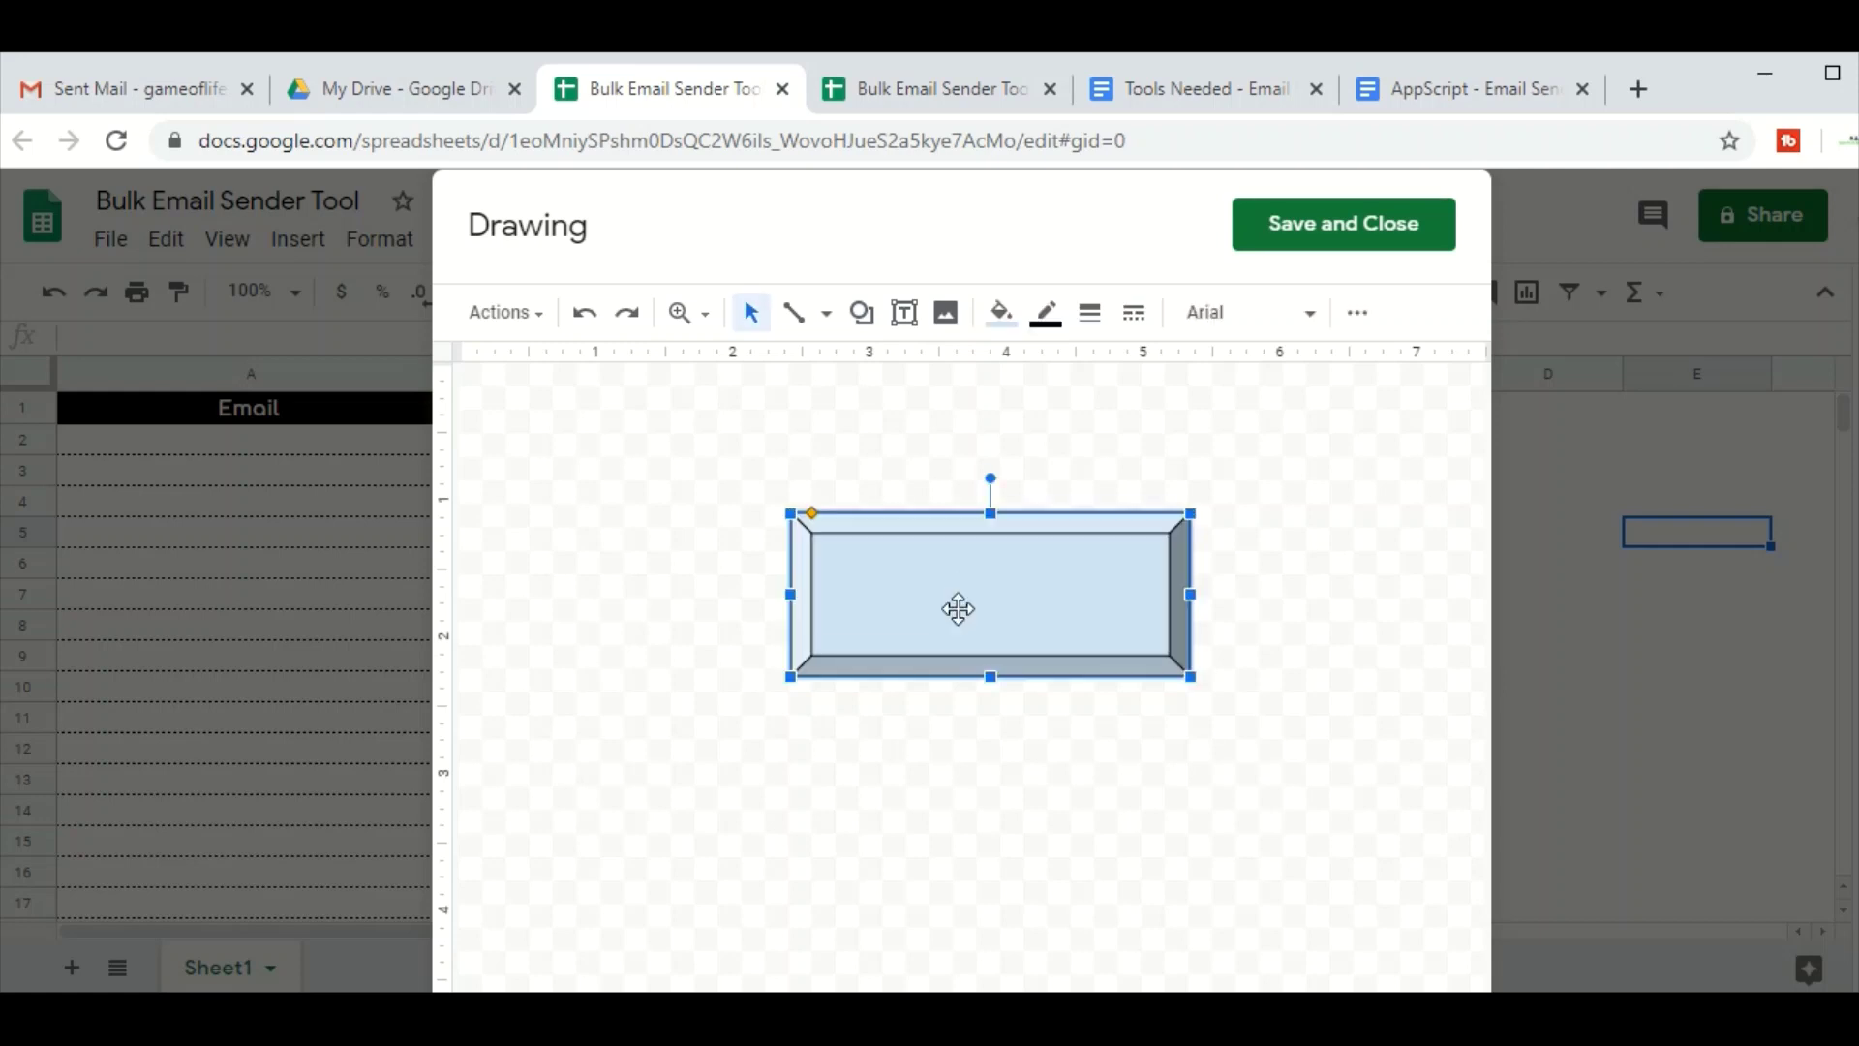
- Label the bevel shape 'Send Email' and give it a black border
double_click(958, 608)
text(Send Email)
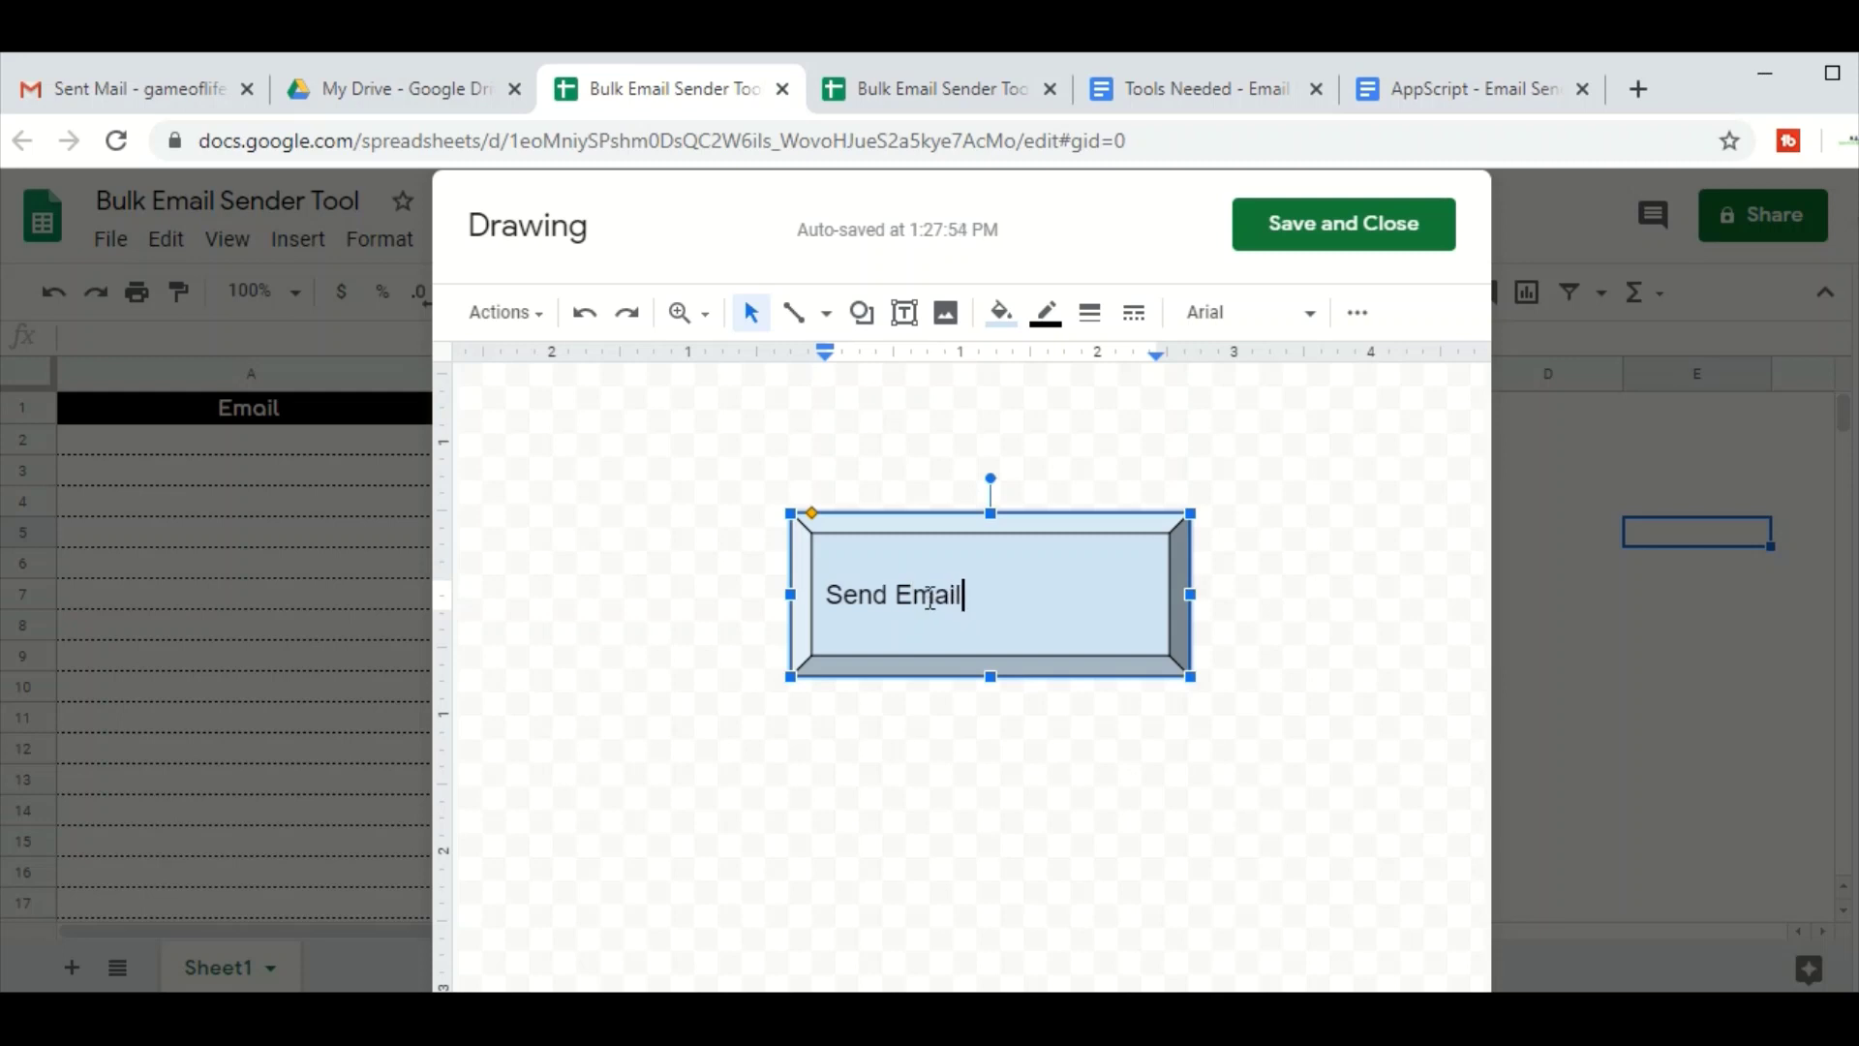
triple_click(928, 596)
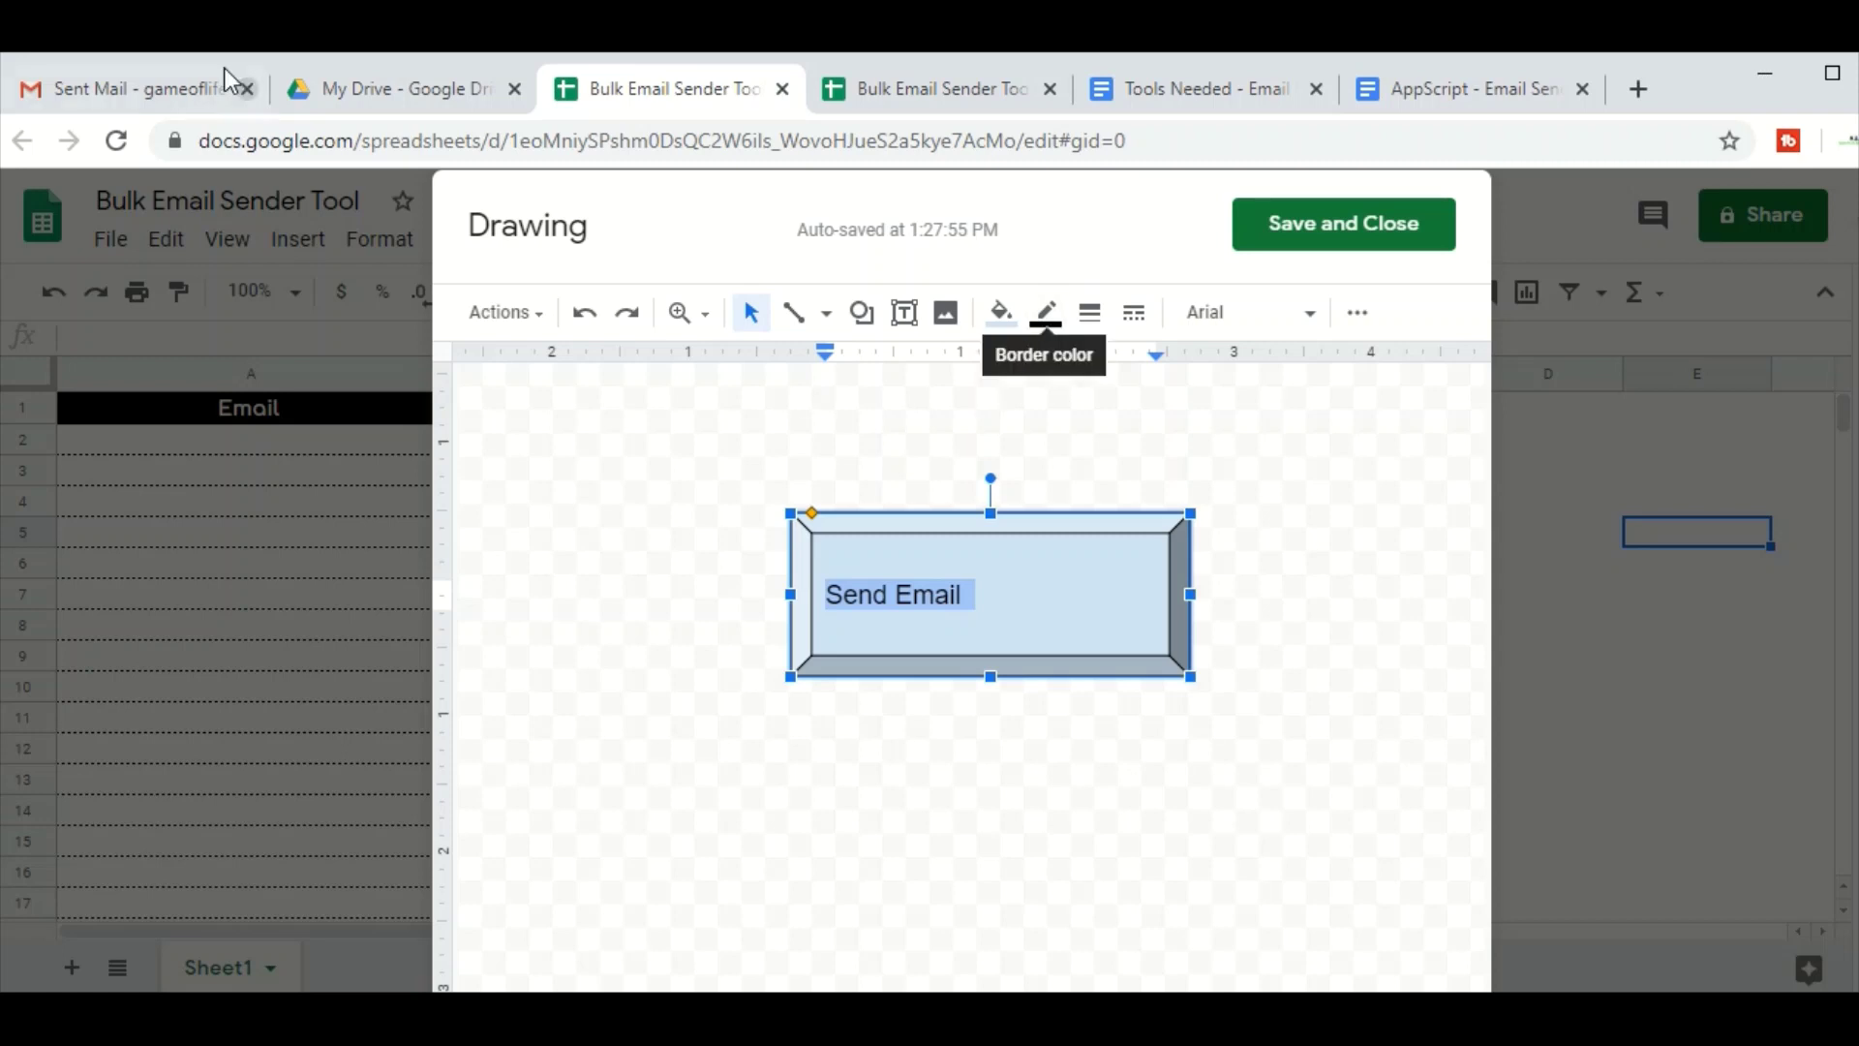
click(1036, 317)
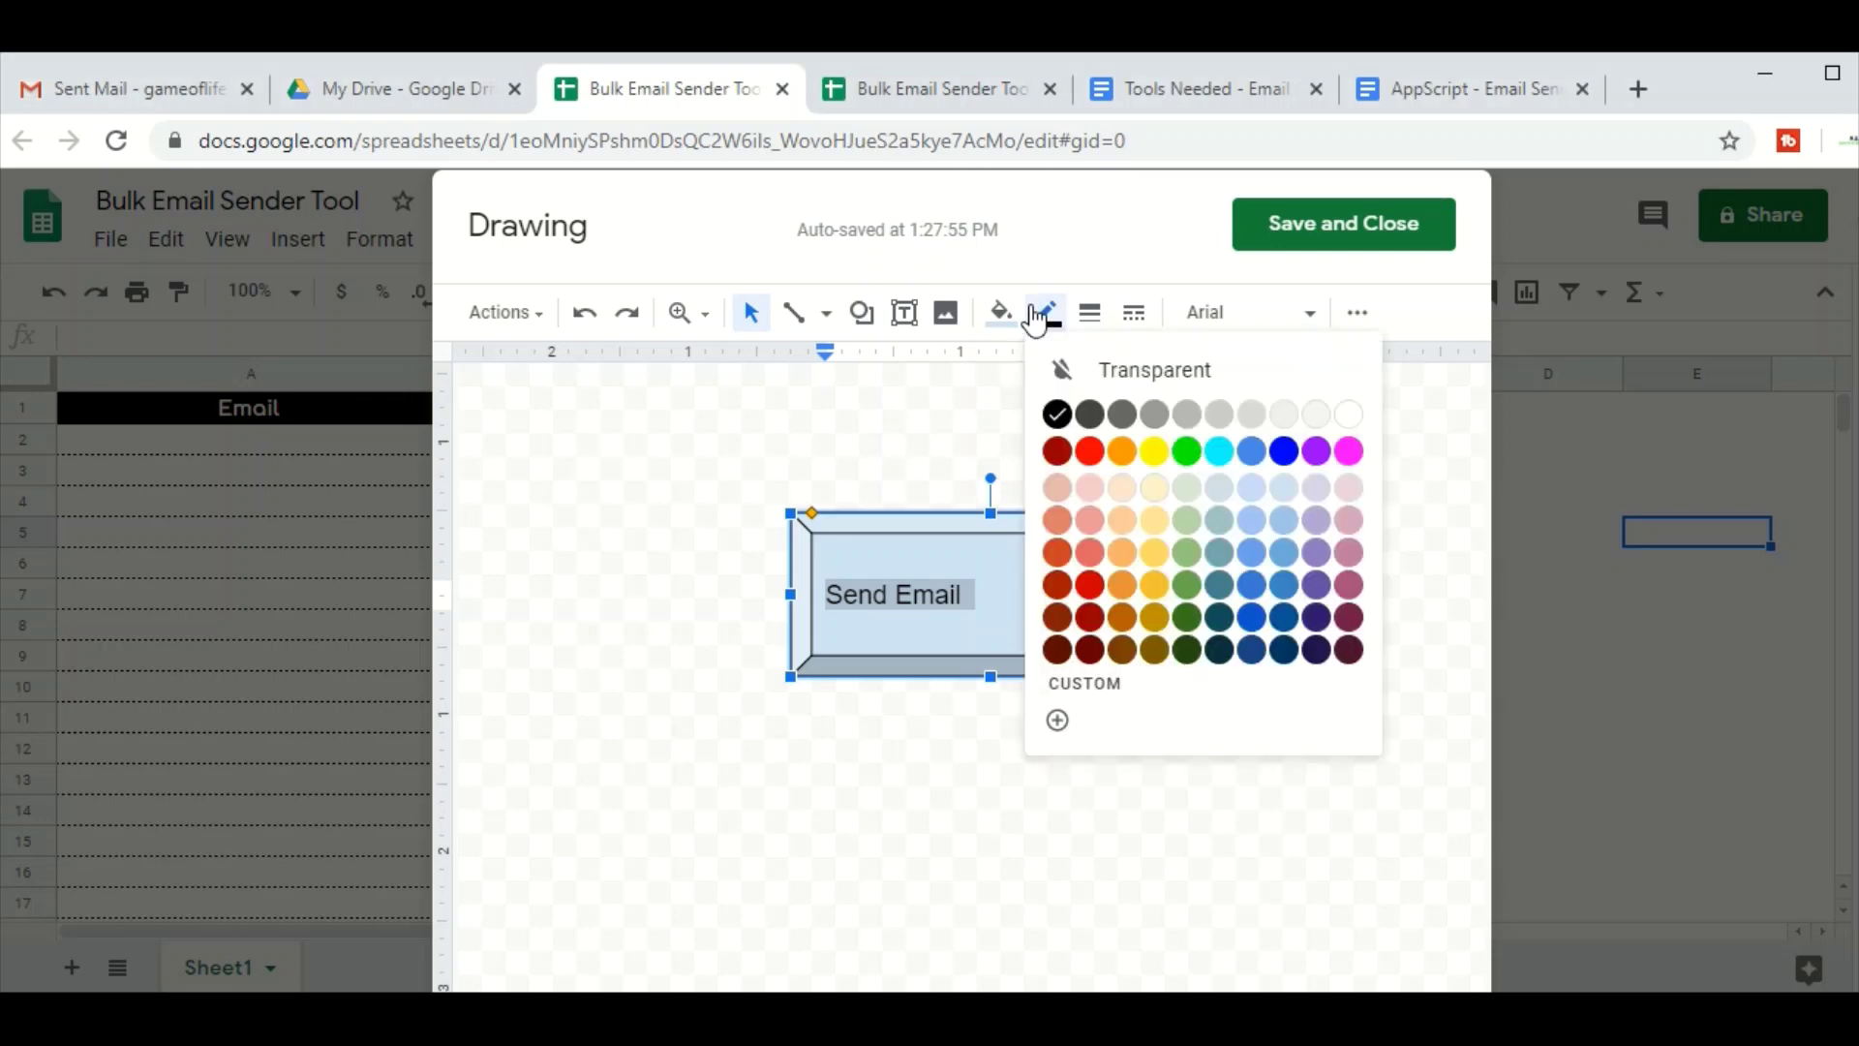
click(1065, 411)
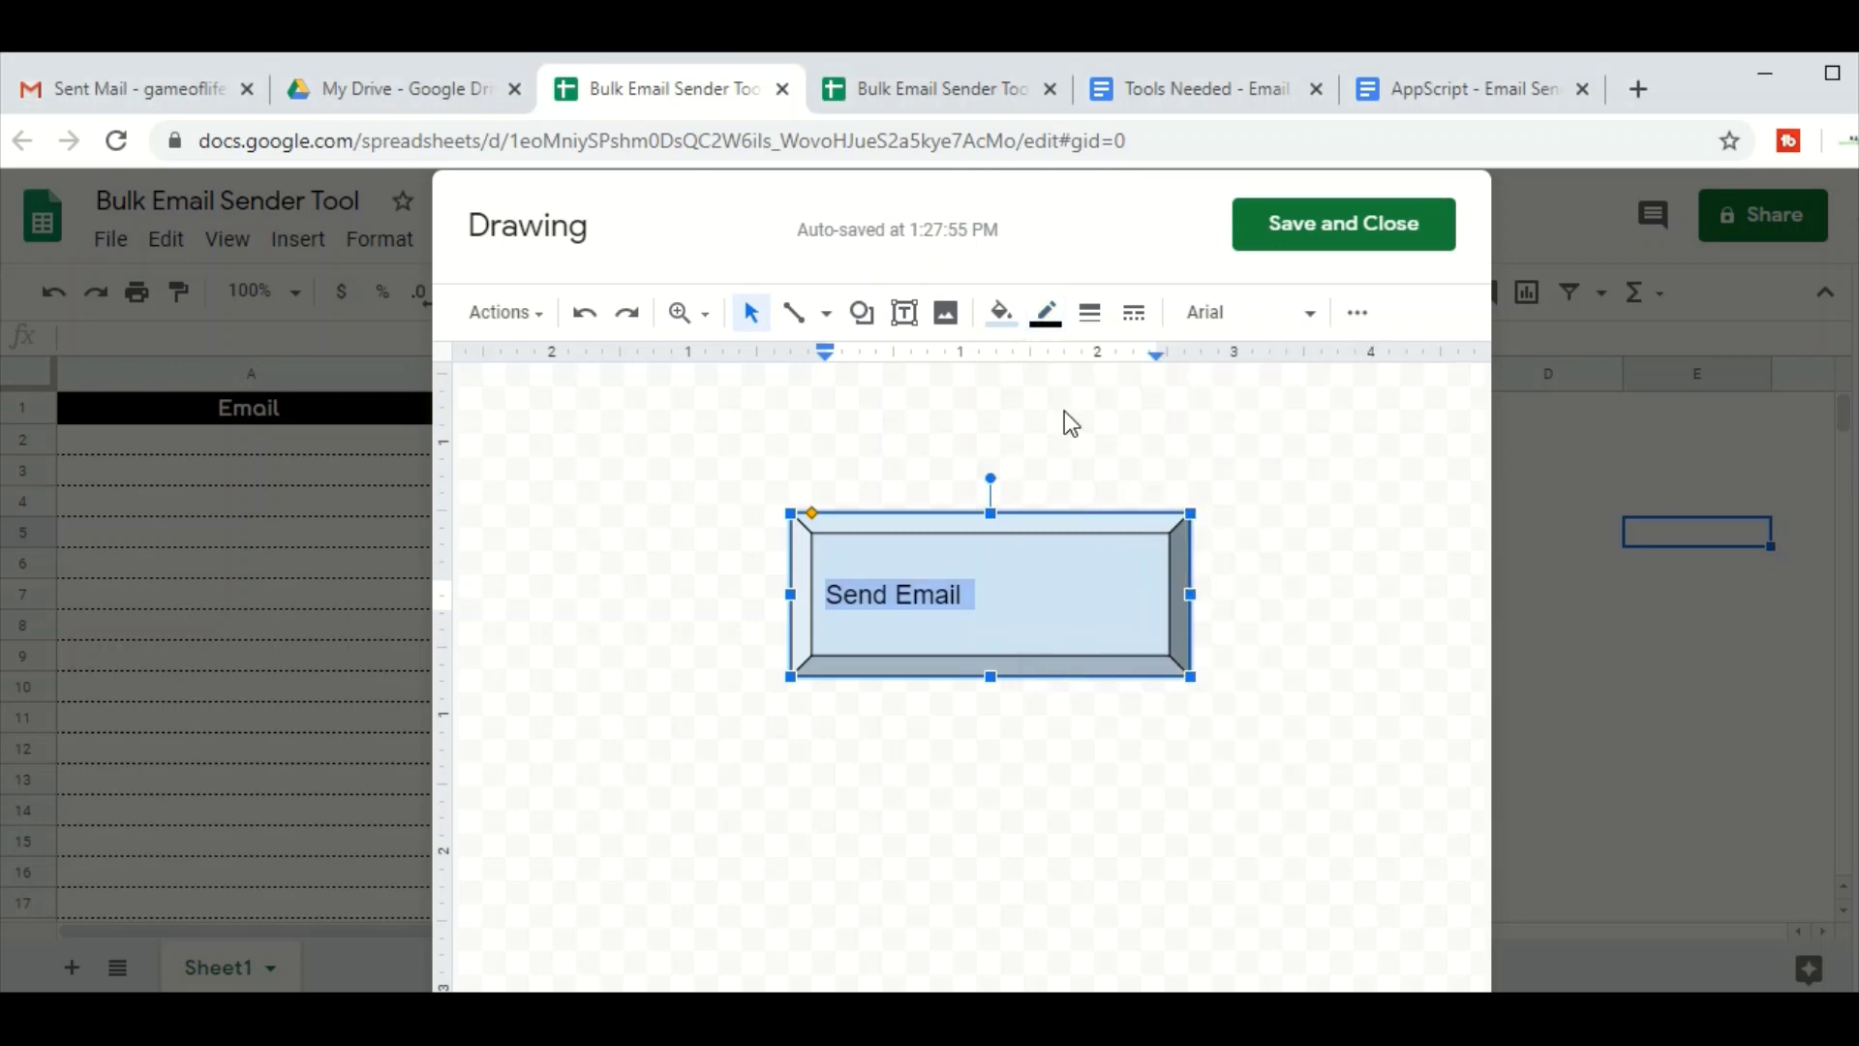
- Fill the button shape red and set the label font to Impact
click(1003, 315)
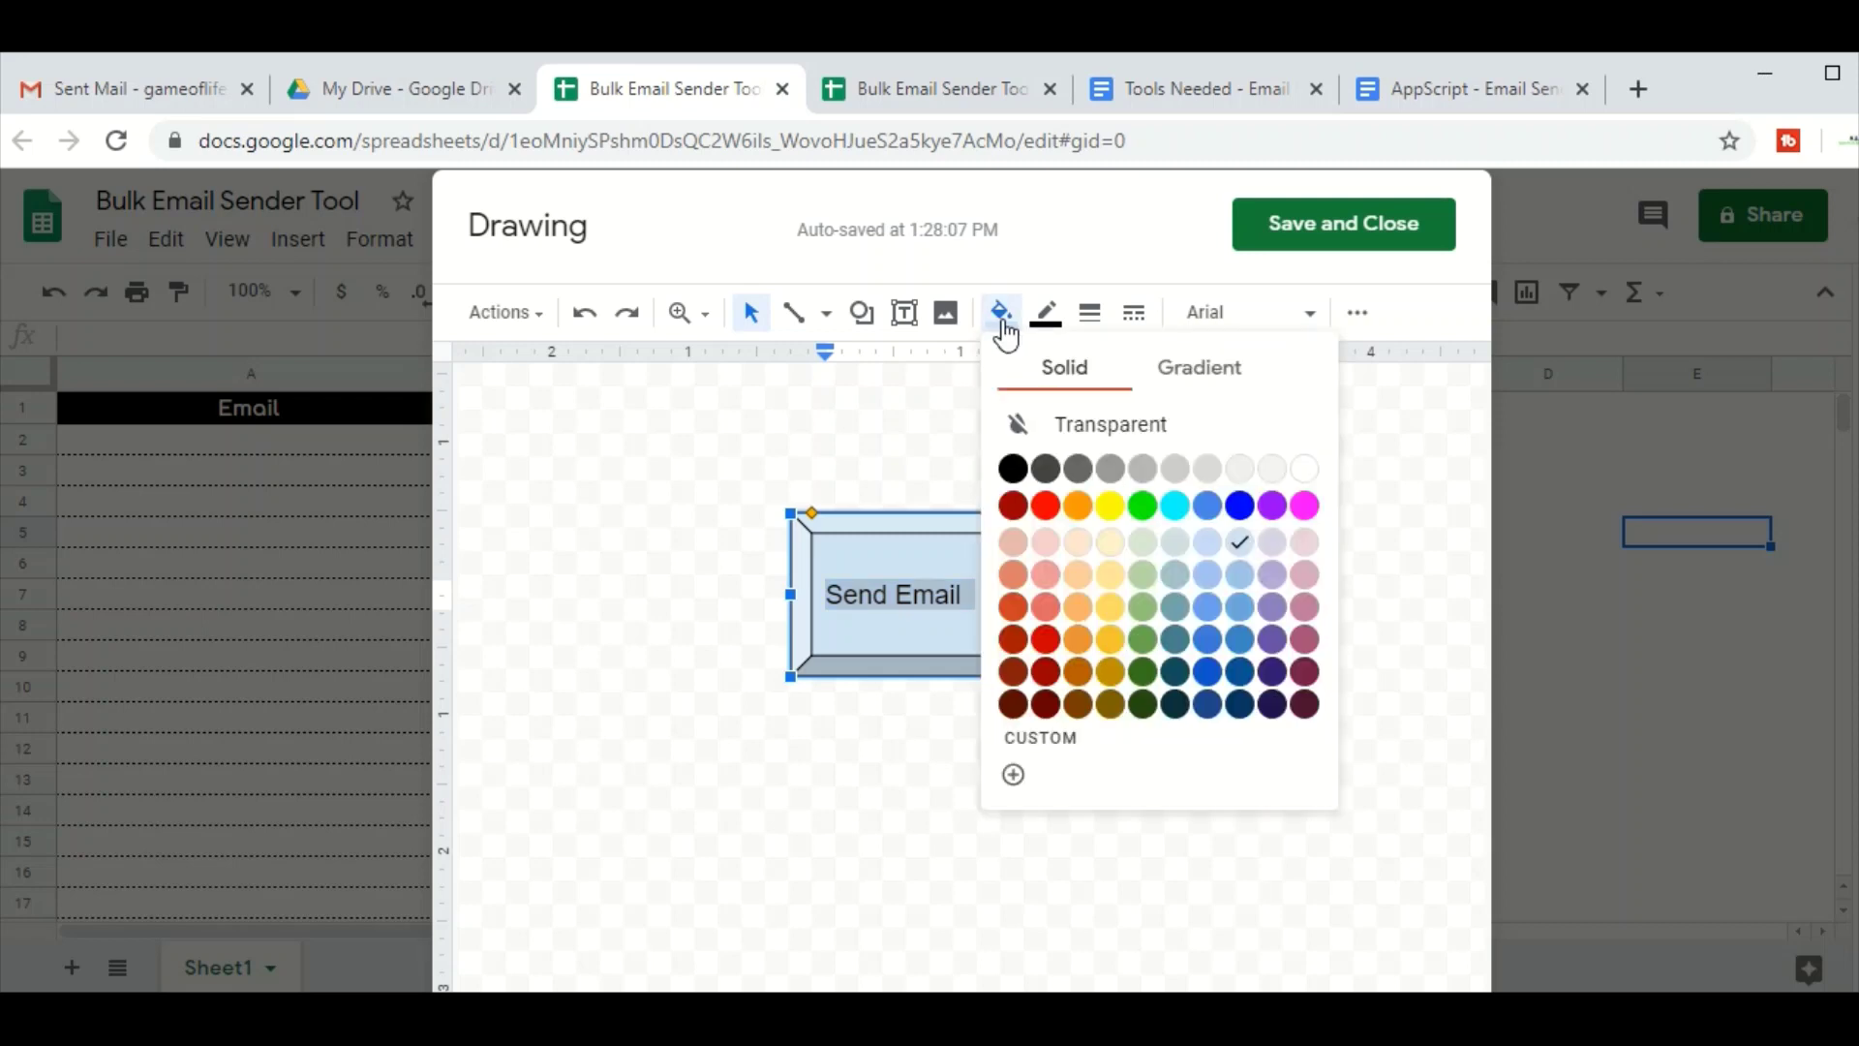
click(1043, 509)
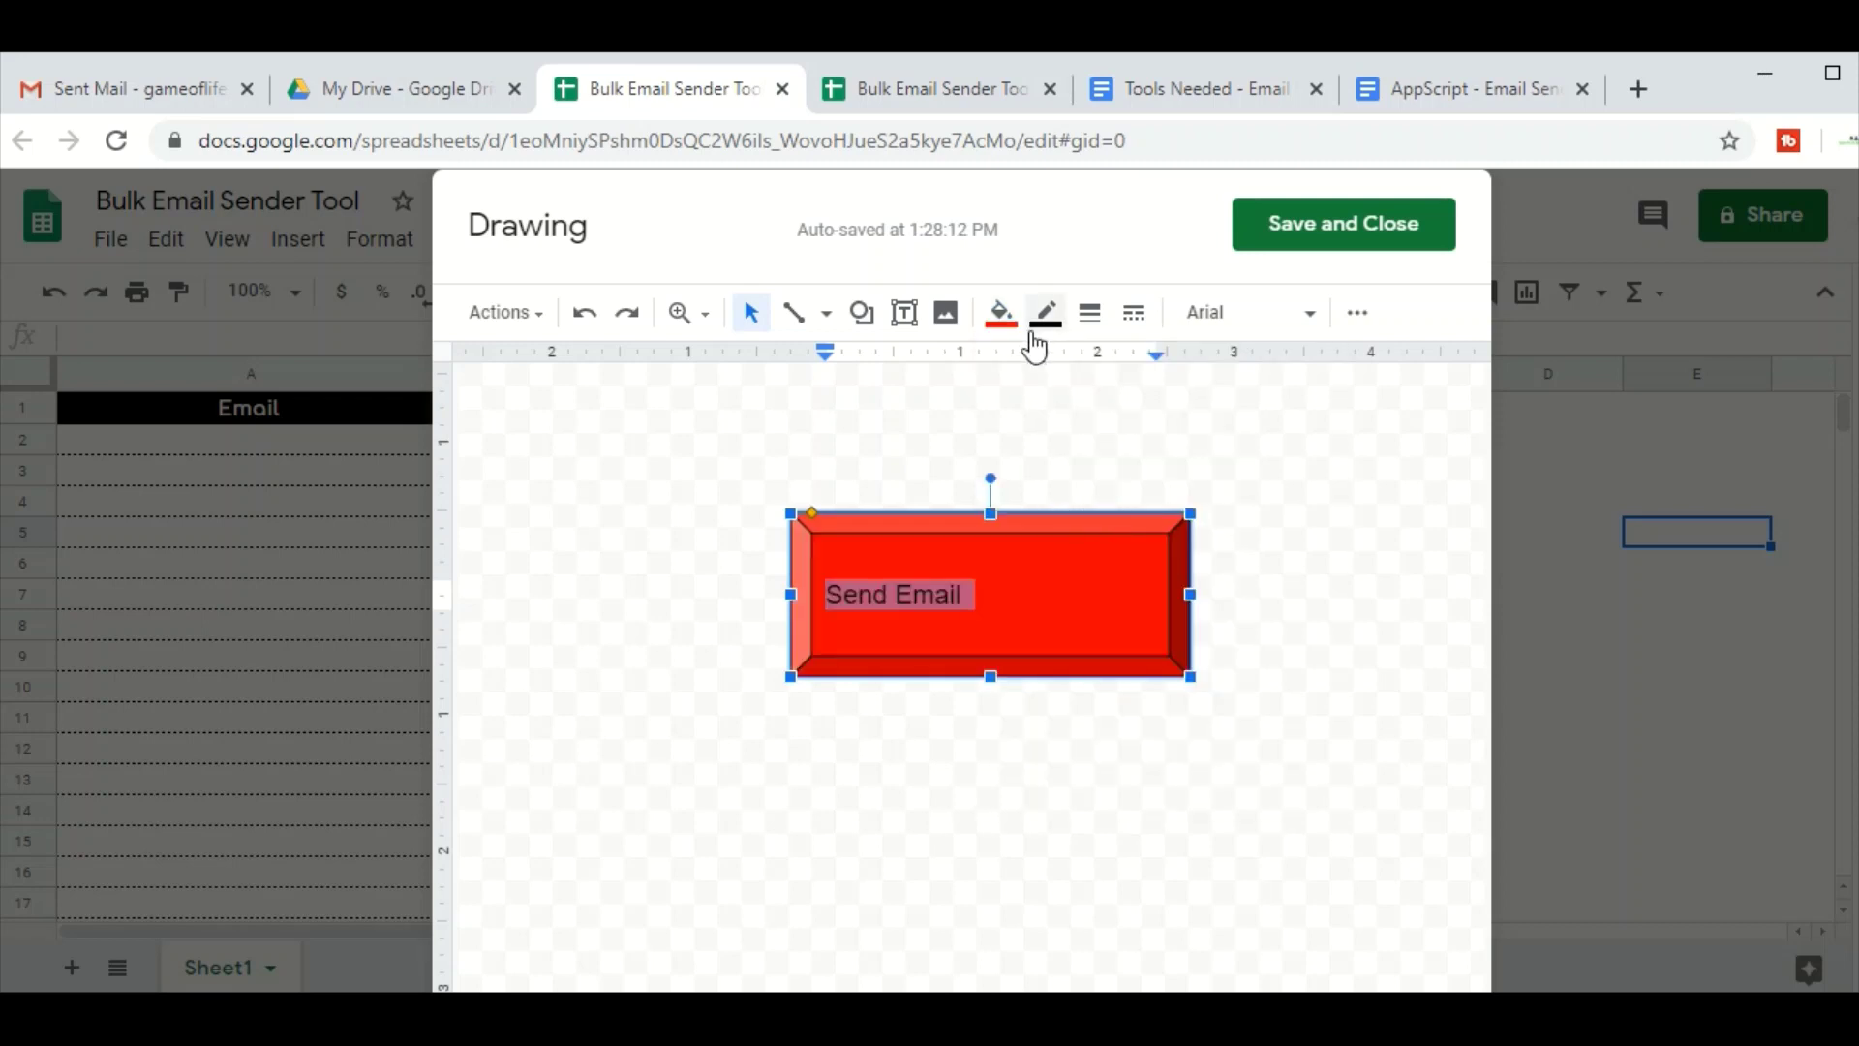
click(1308, 324)
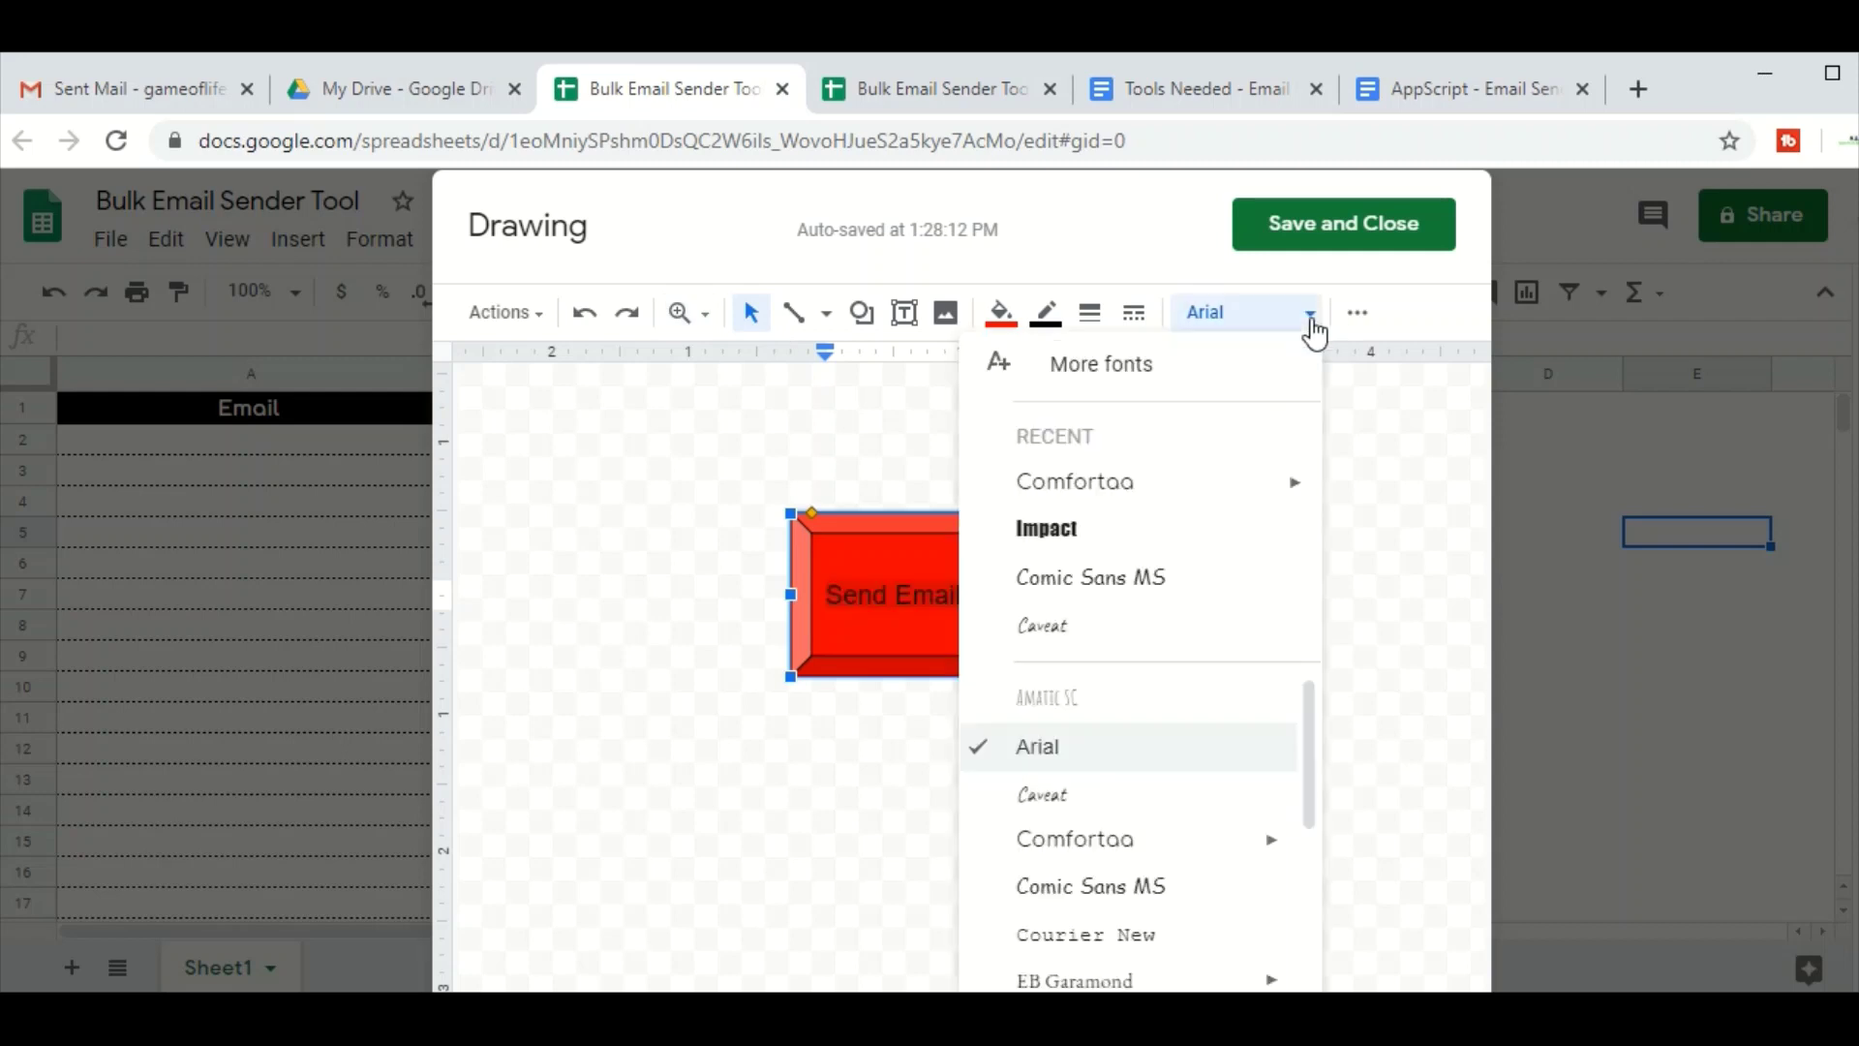
click(1142, 531)
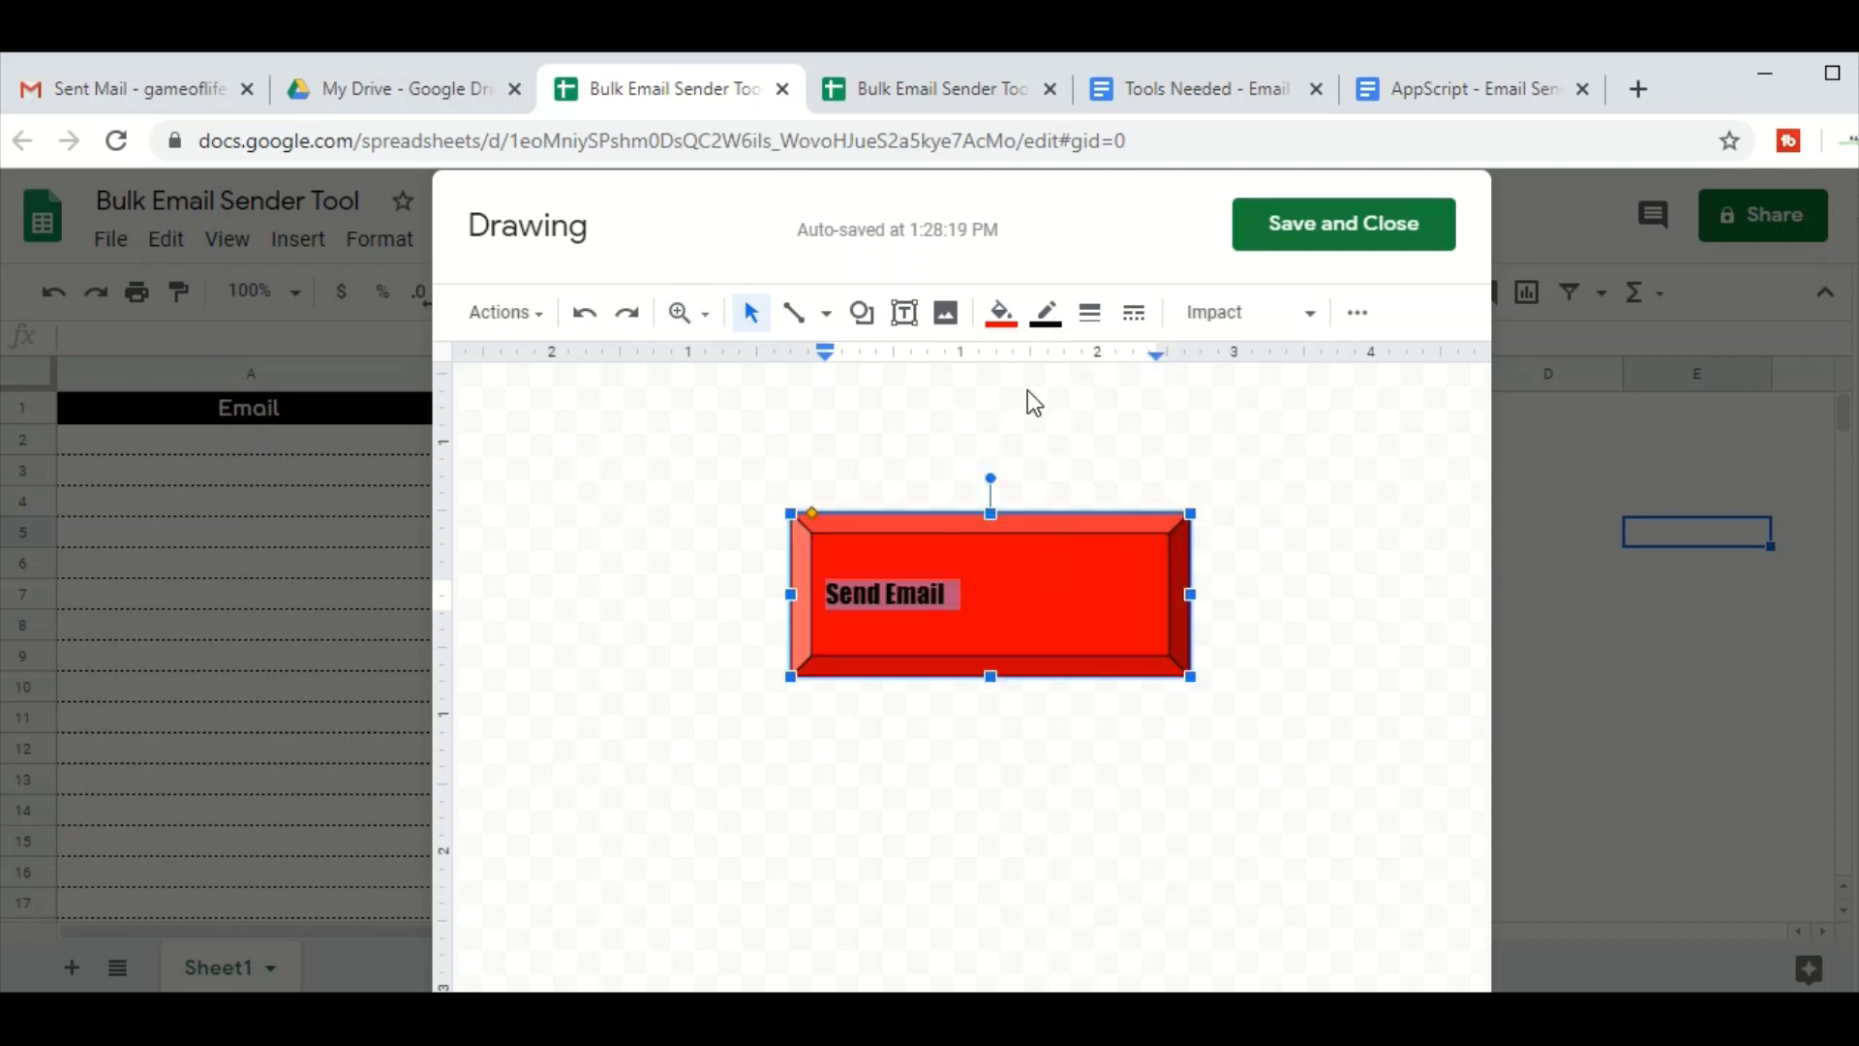
- Set the Send Email label to size 30 and centre it in the shape
click(1358, 317)
click(729, 373)
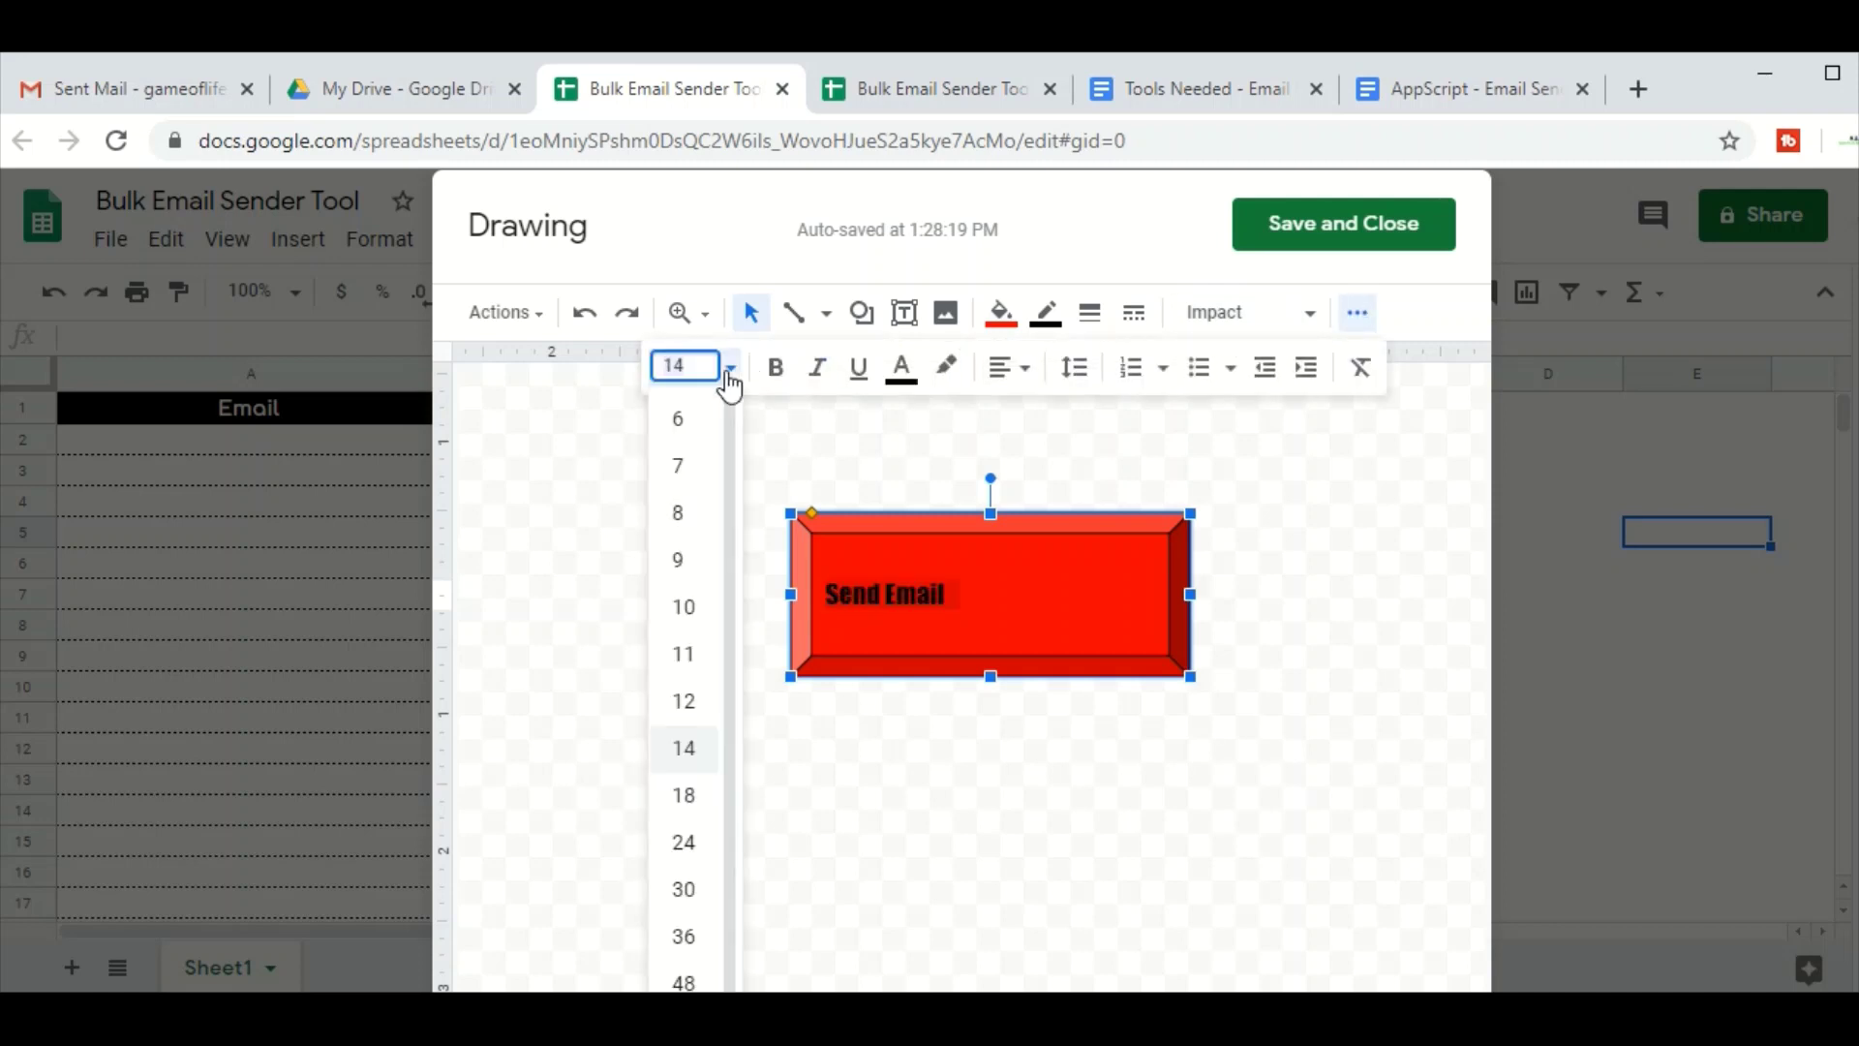
click(684, 844)
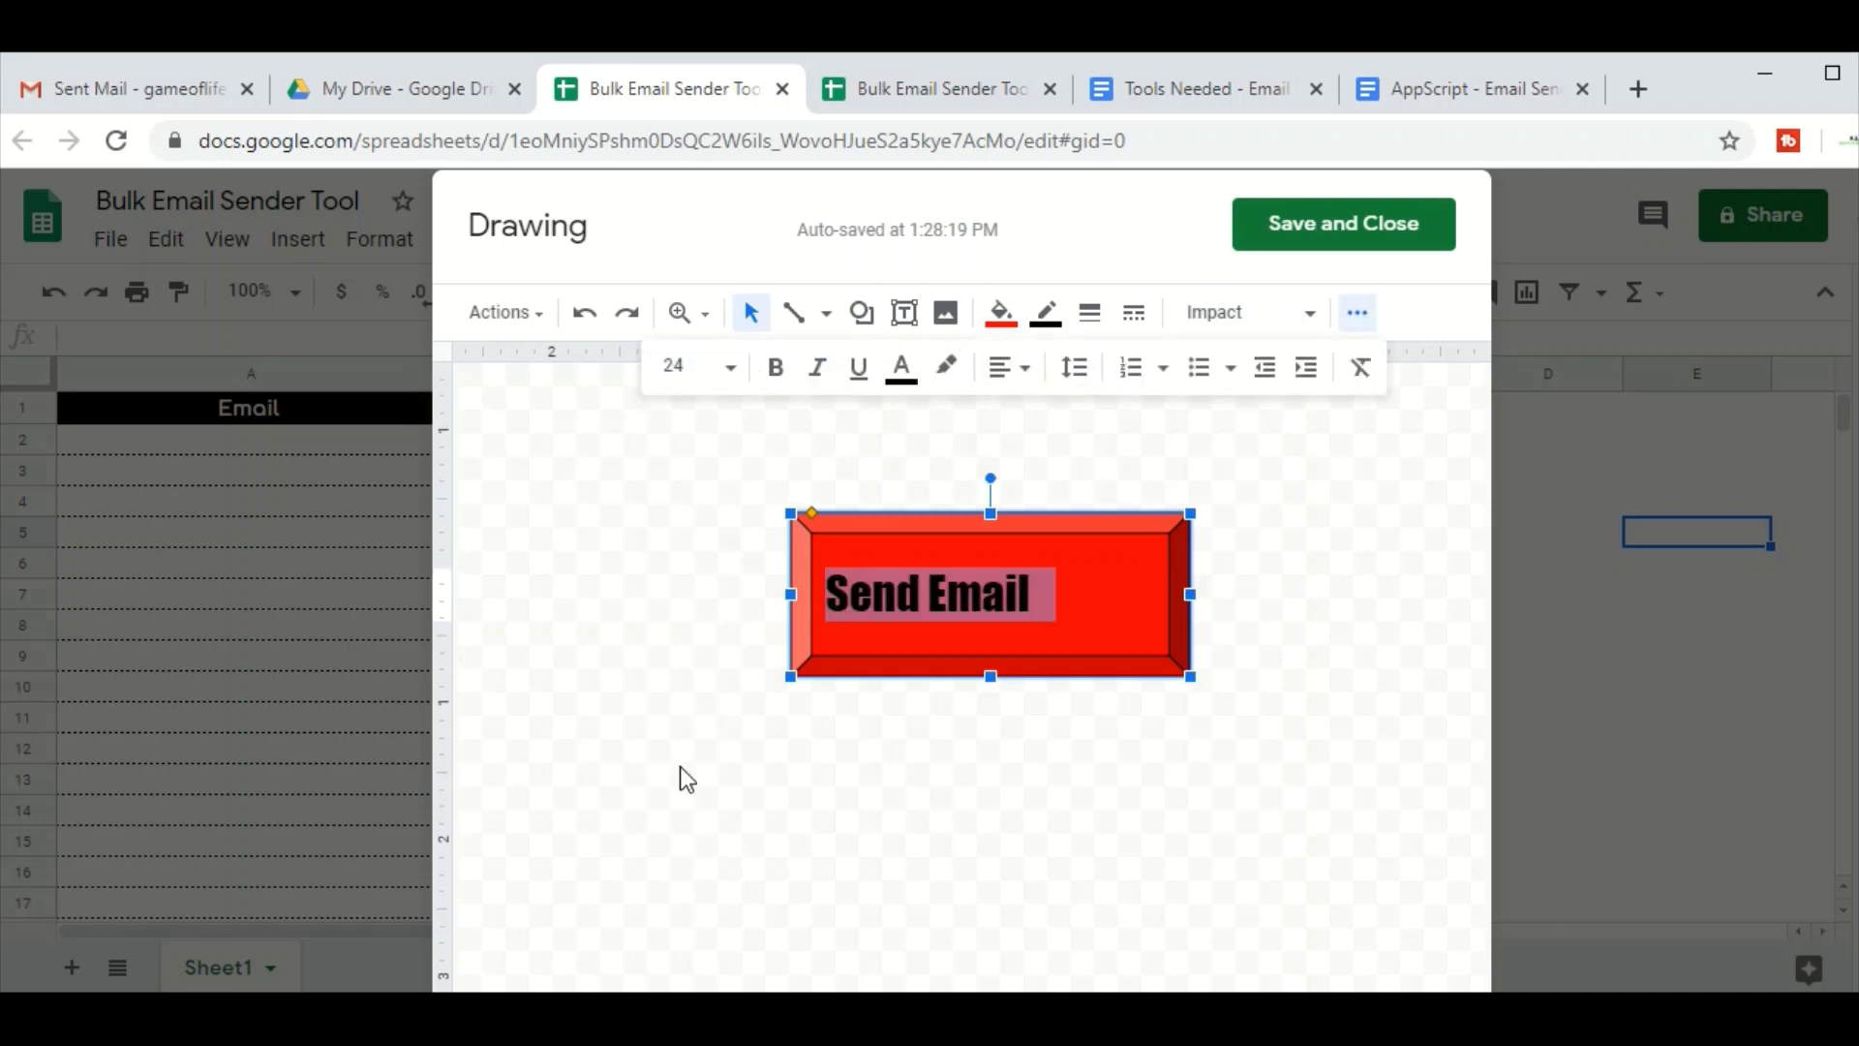
click(728, 368)
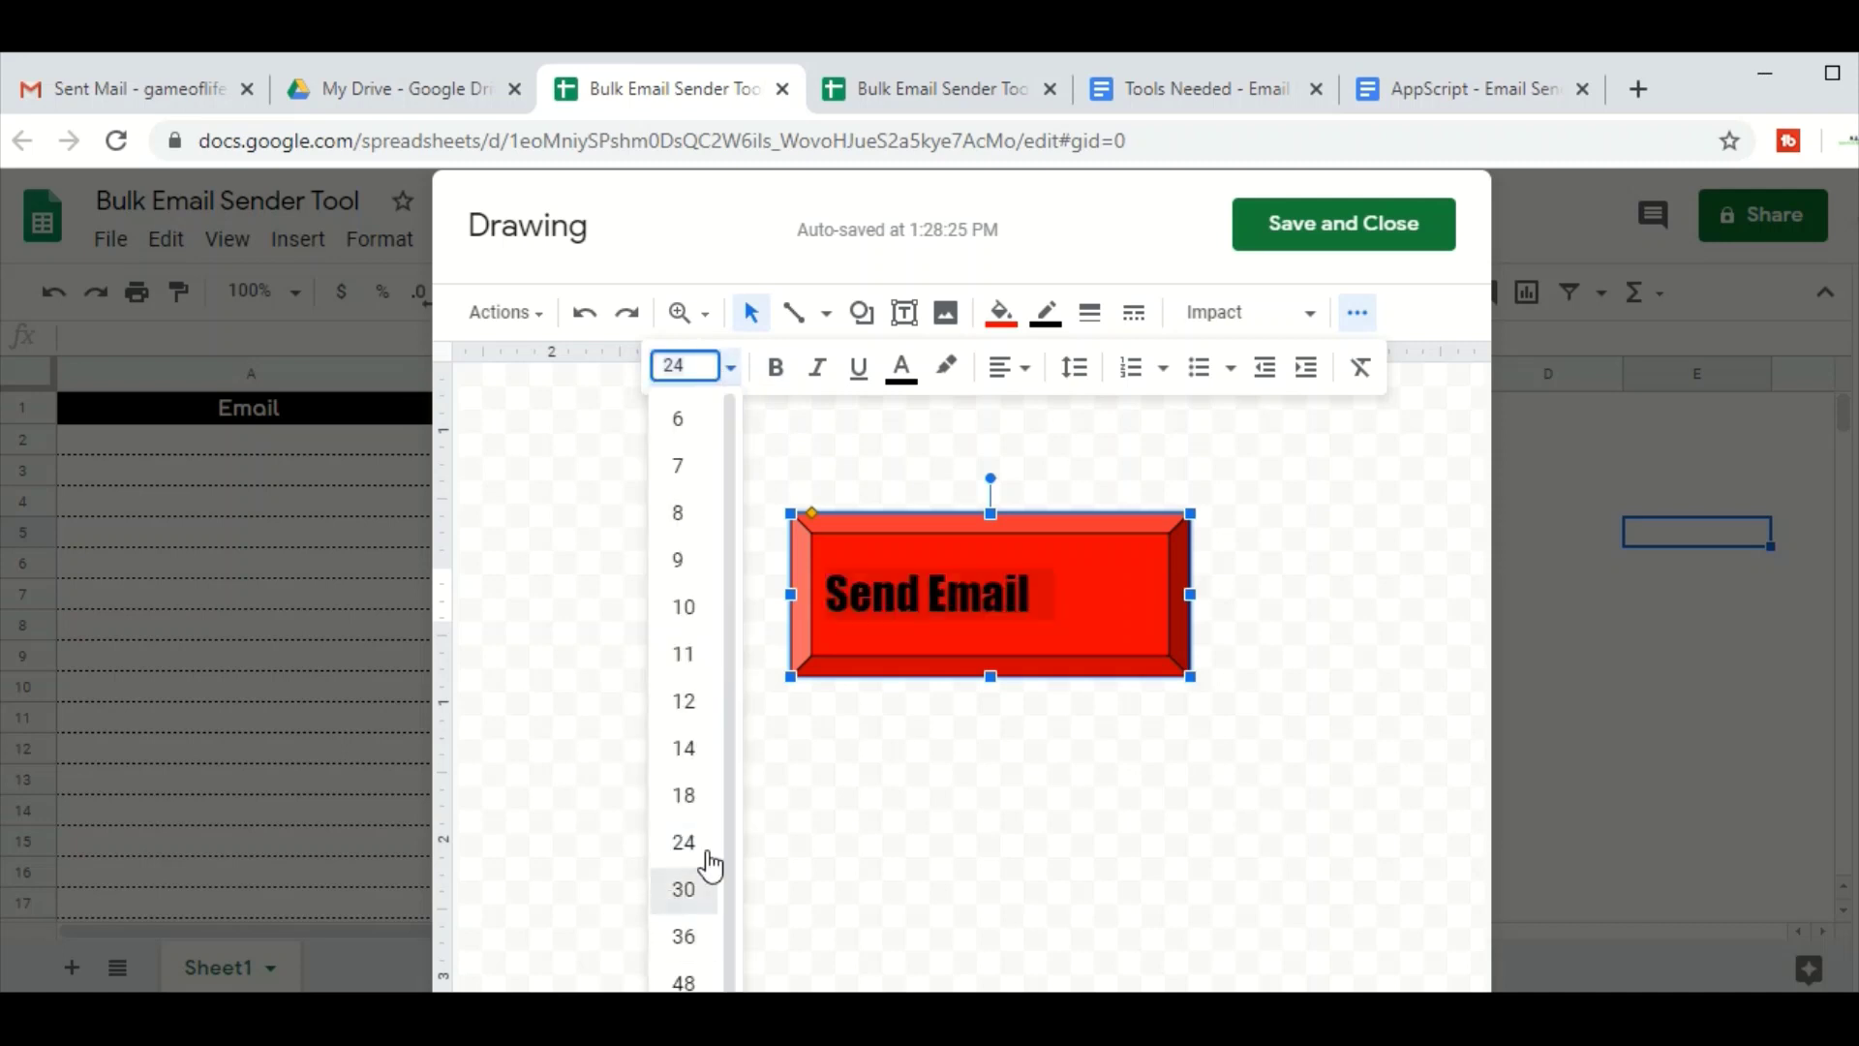
click(684, 889)
click(1008, 367)
click(1049, 419)
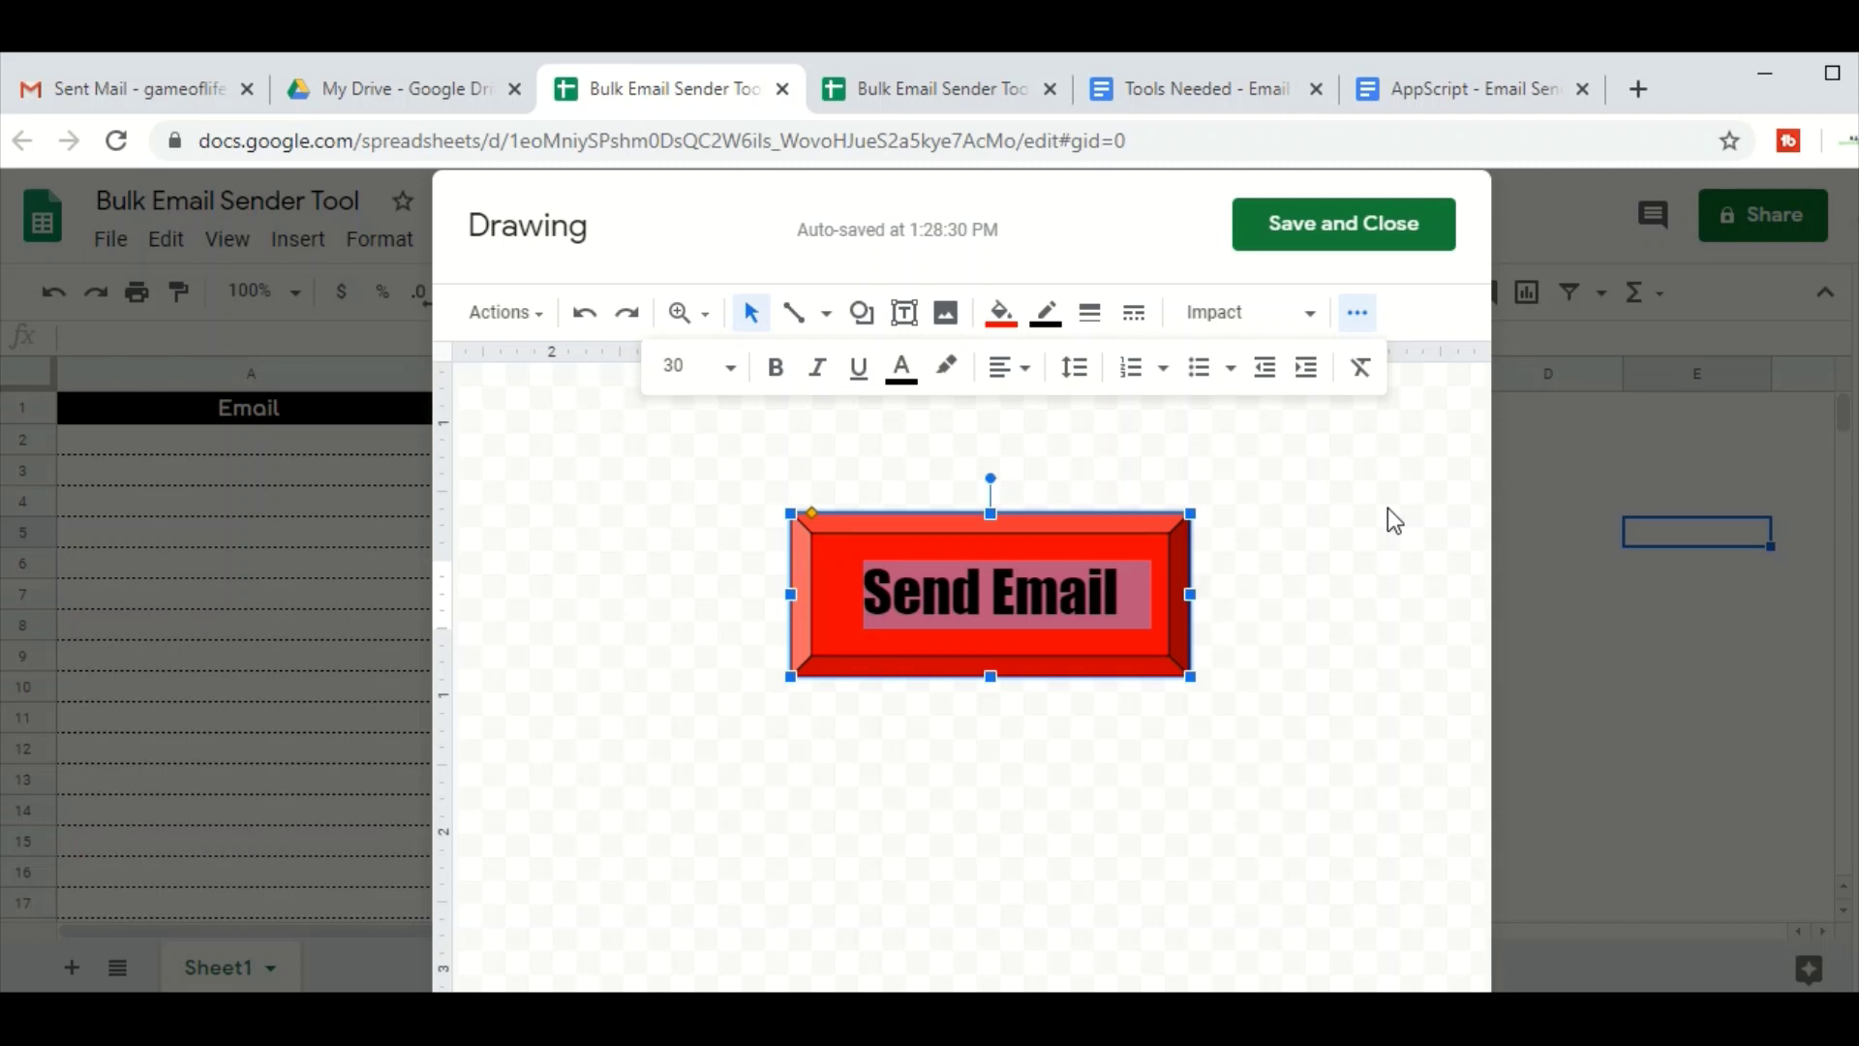
click(1284, 489)
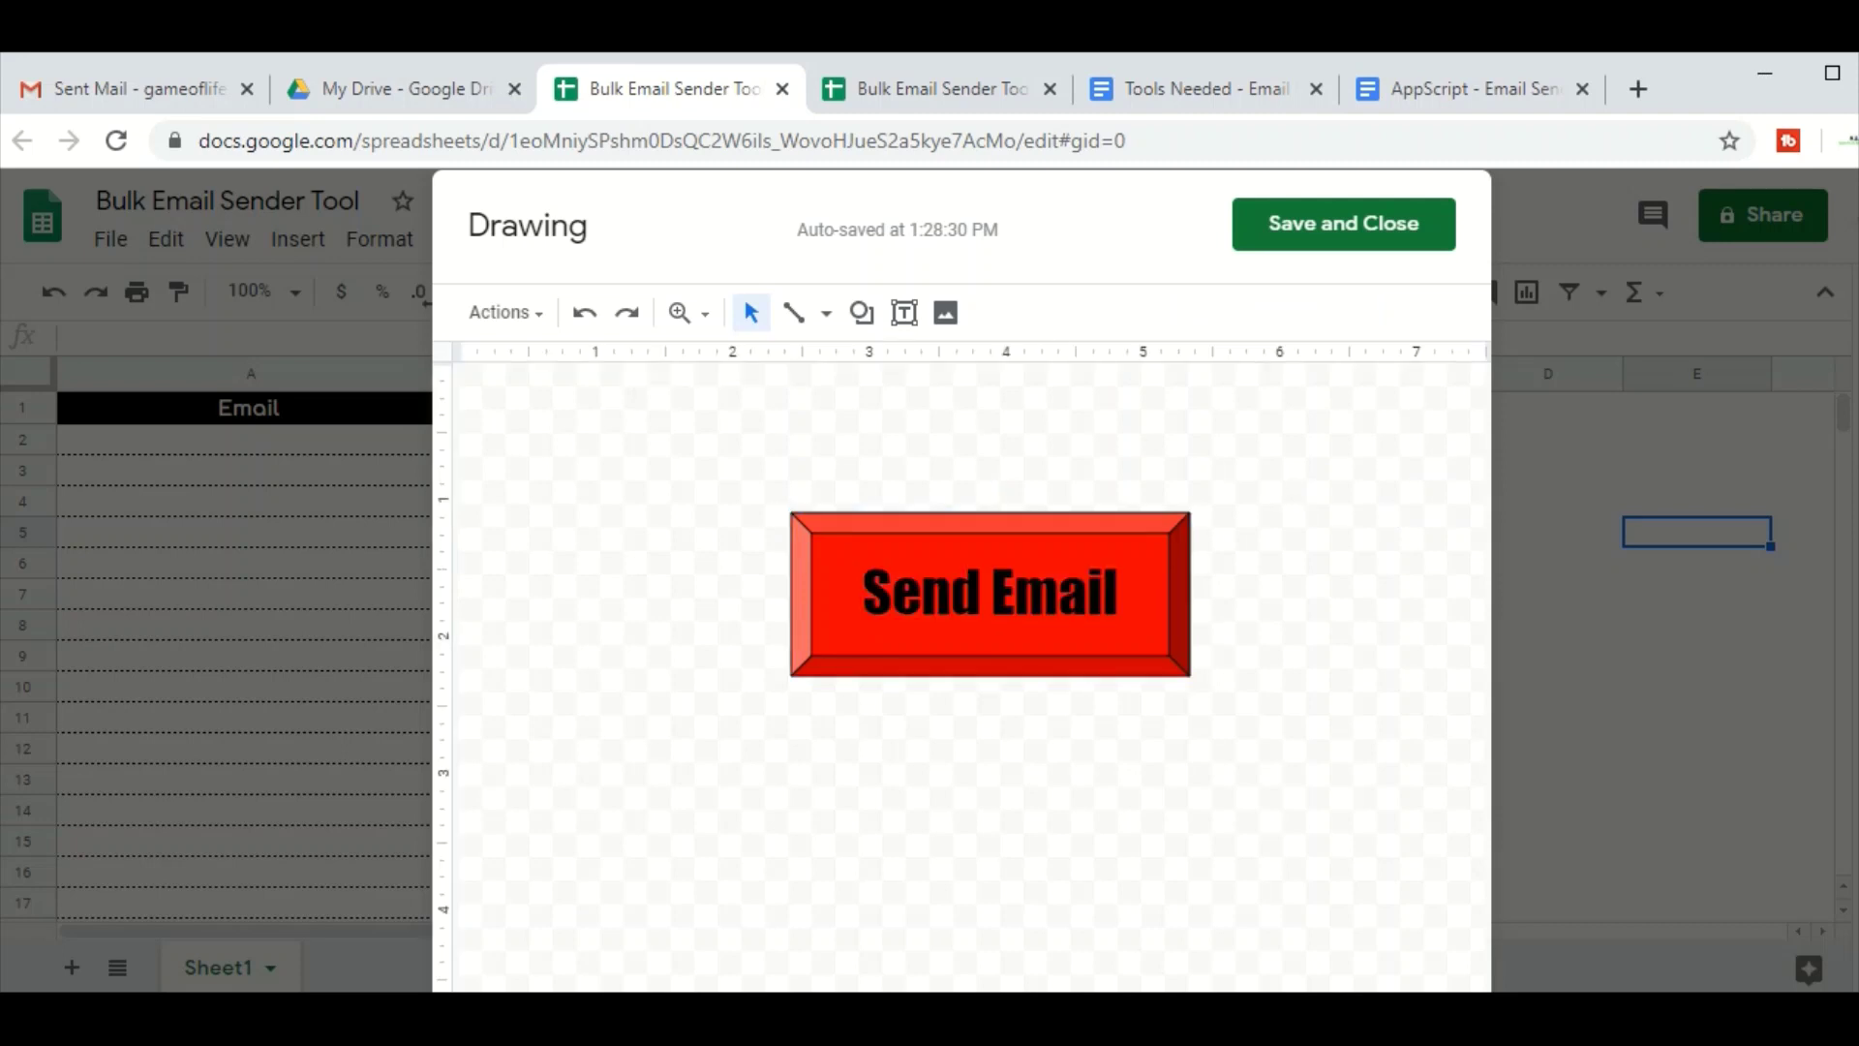
- Save the drawing and place the shrunken Send Email button in column D beside row 1
click(1298, 230)
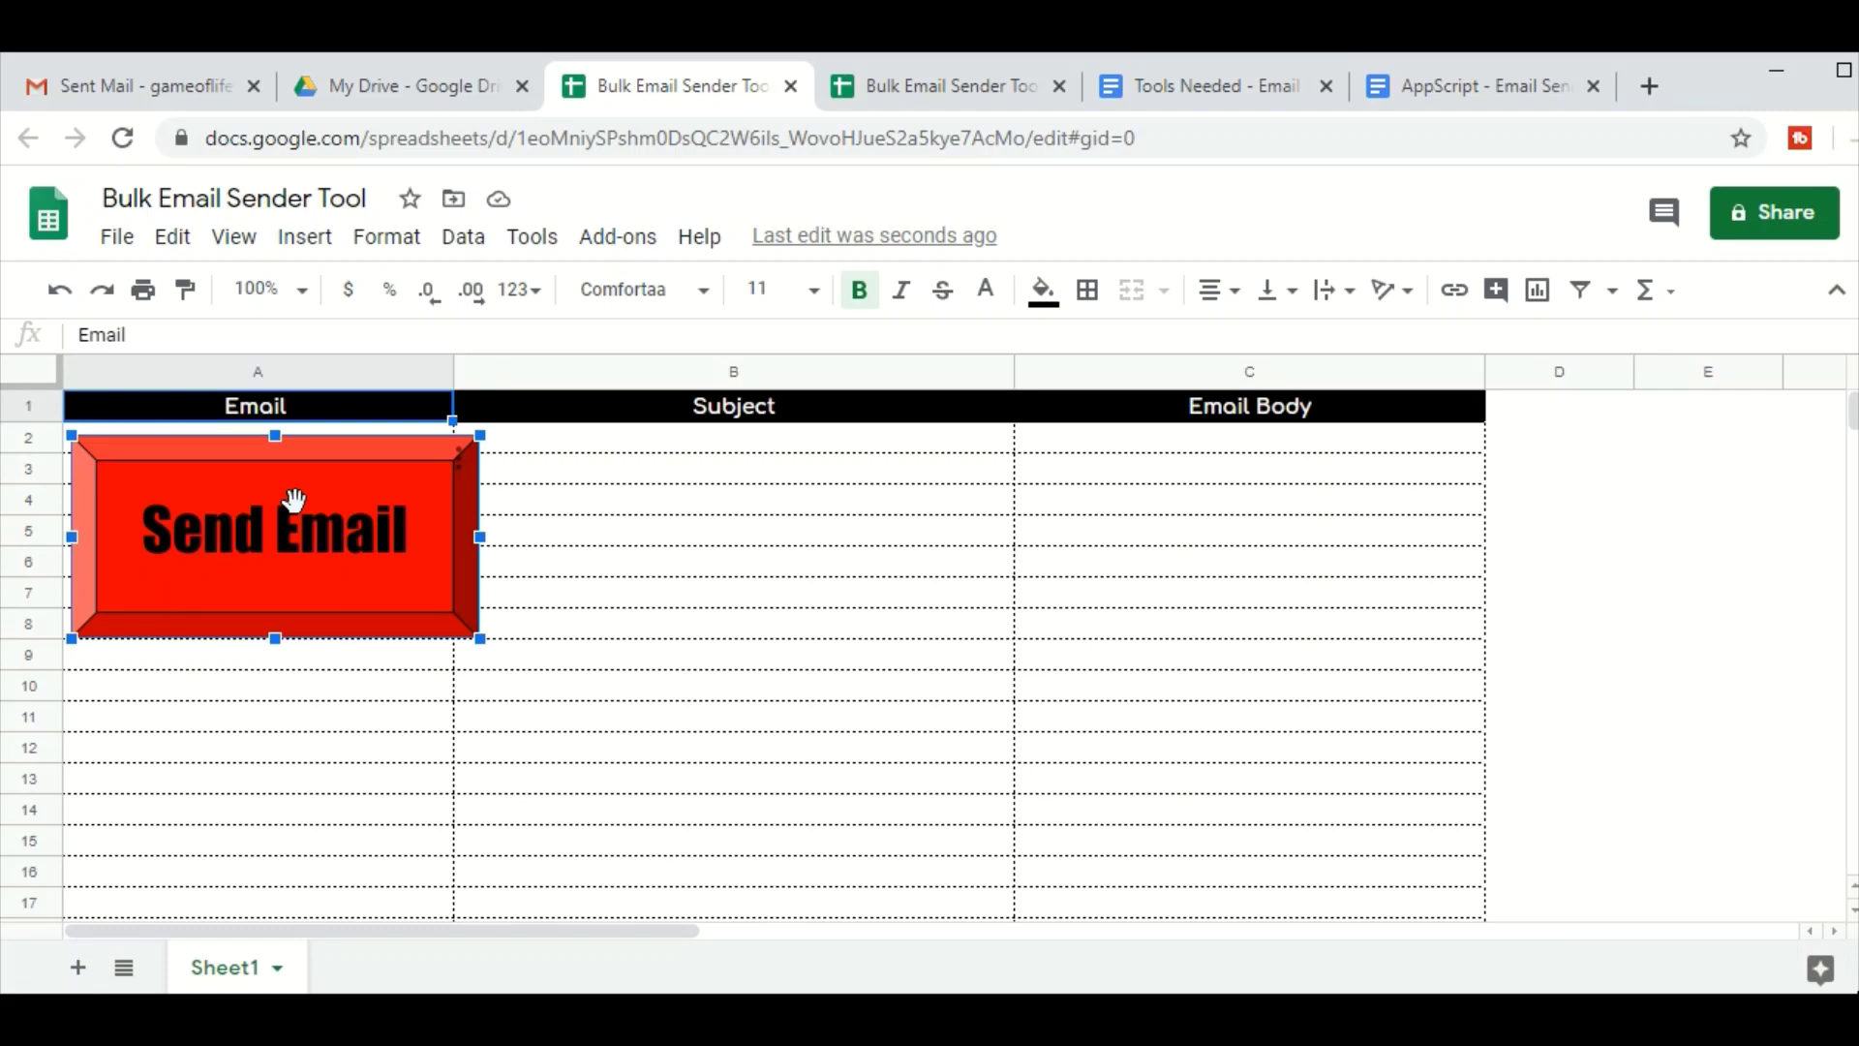
mouse_move(295, 500)
mouse_down()
mouse_move(537, 489)
mouse_move(1353, 539)
mouse_move(1578, 523)
mouse_up()
mouse_move(1674, 482)
mouse_down()
mouse_move(1689, 470)
mouse_move(1666, 461)
mouse_up()
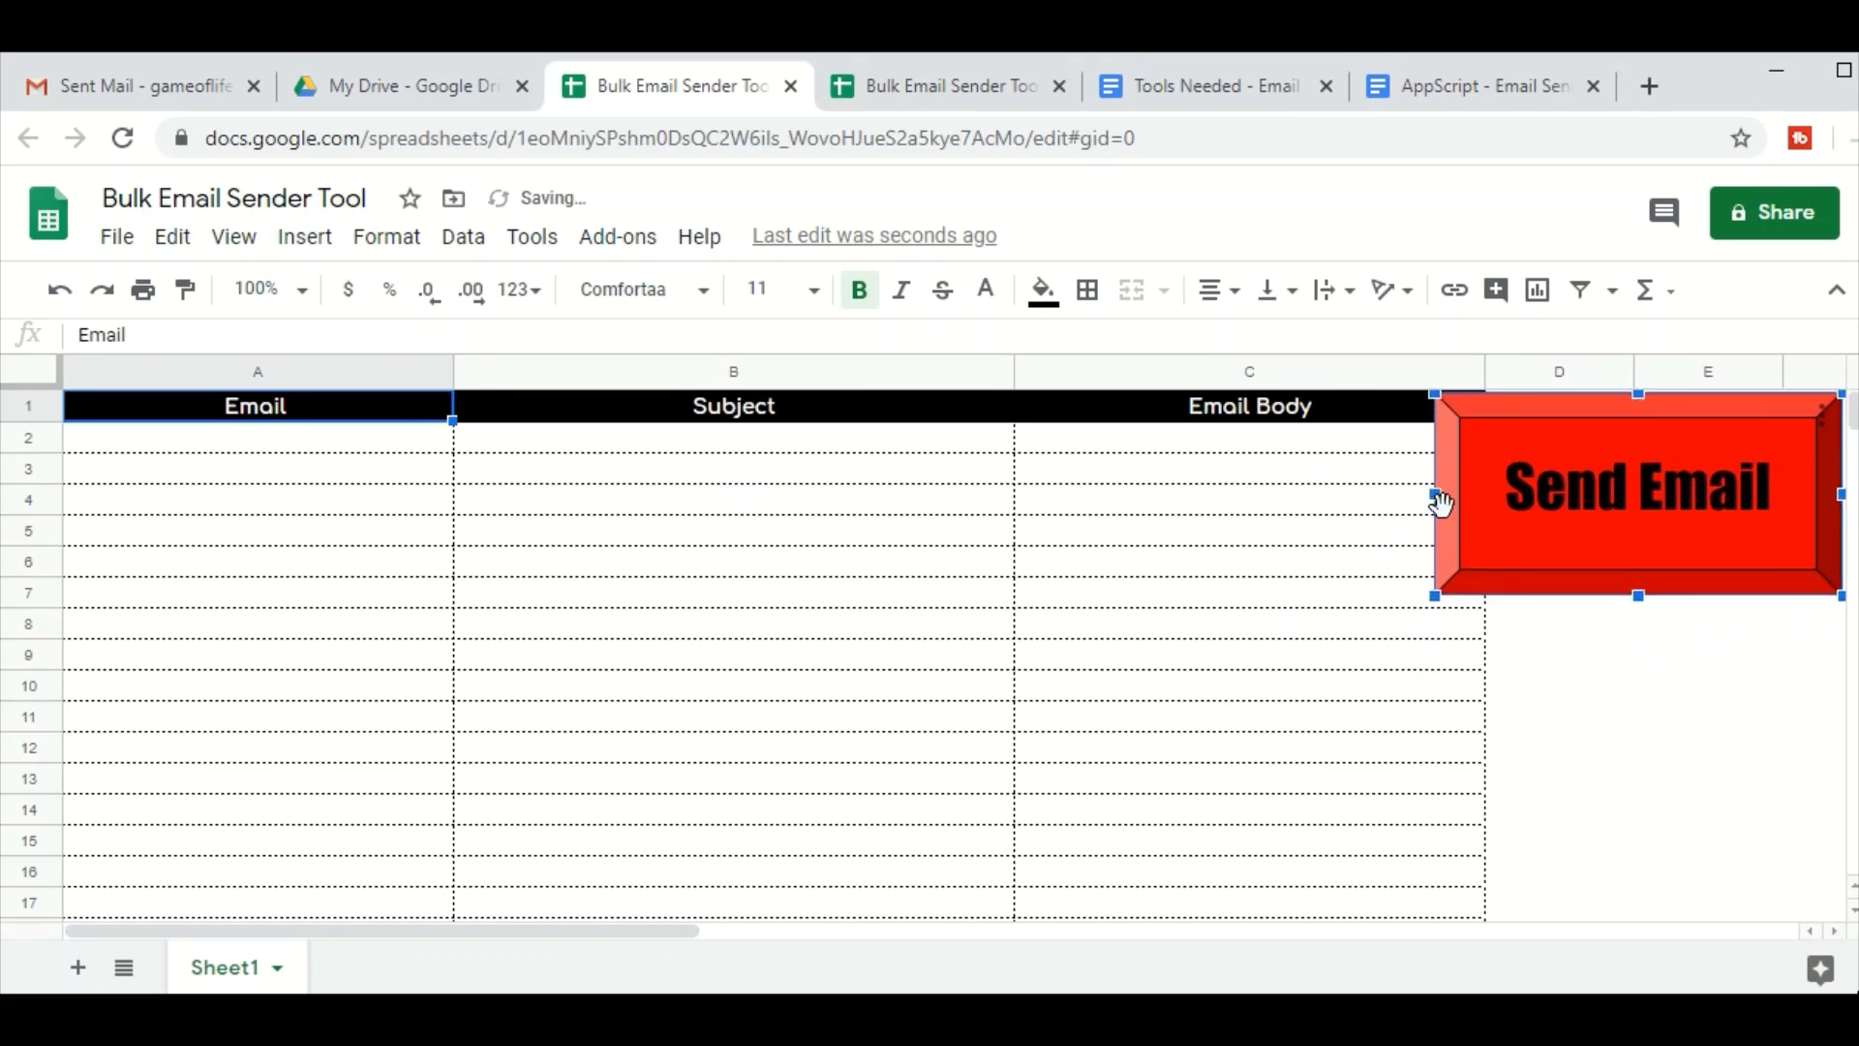
drag(1427, 600, 1492, 544)
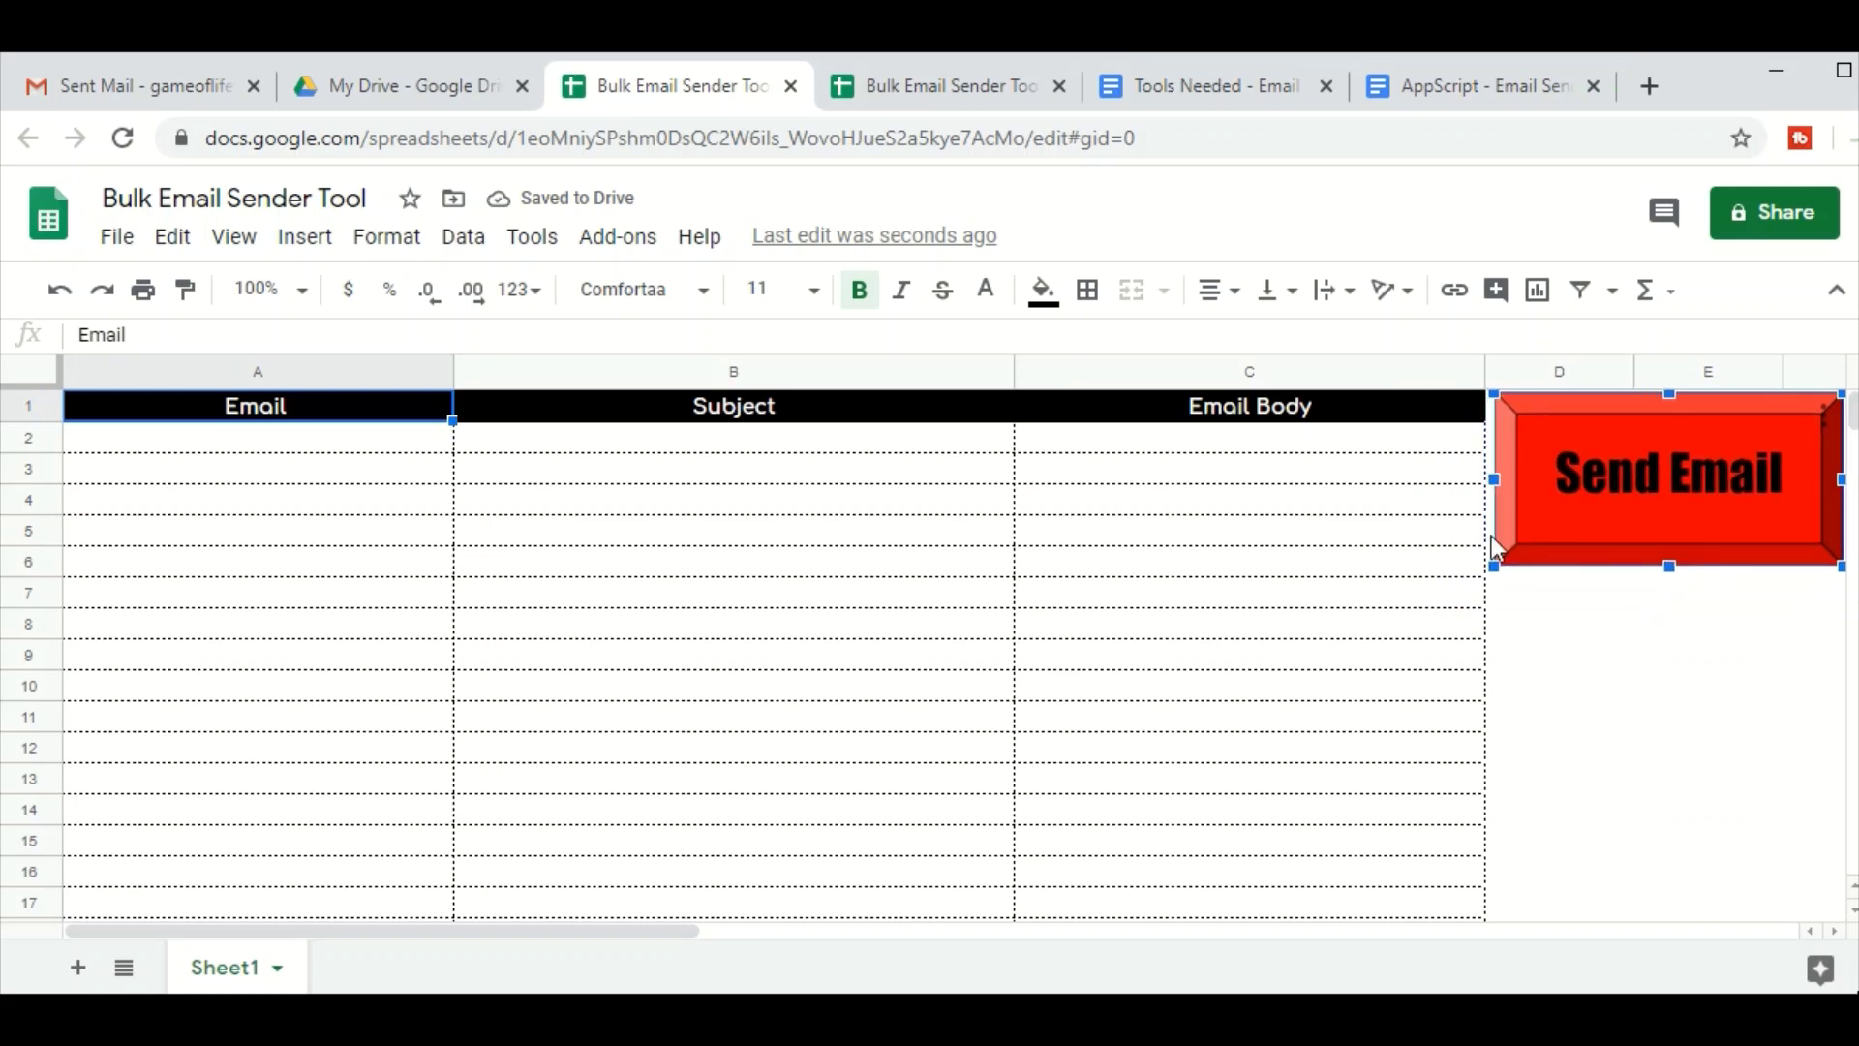
click(1600, 633)
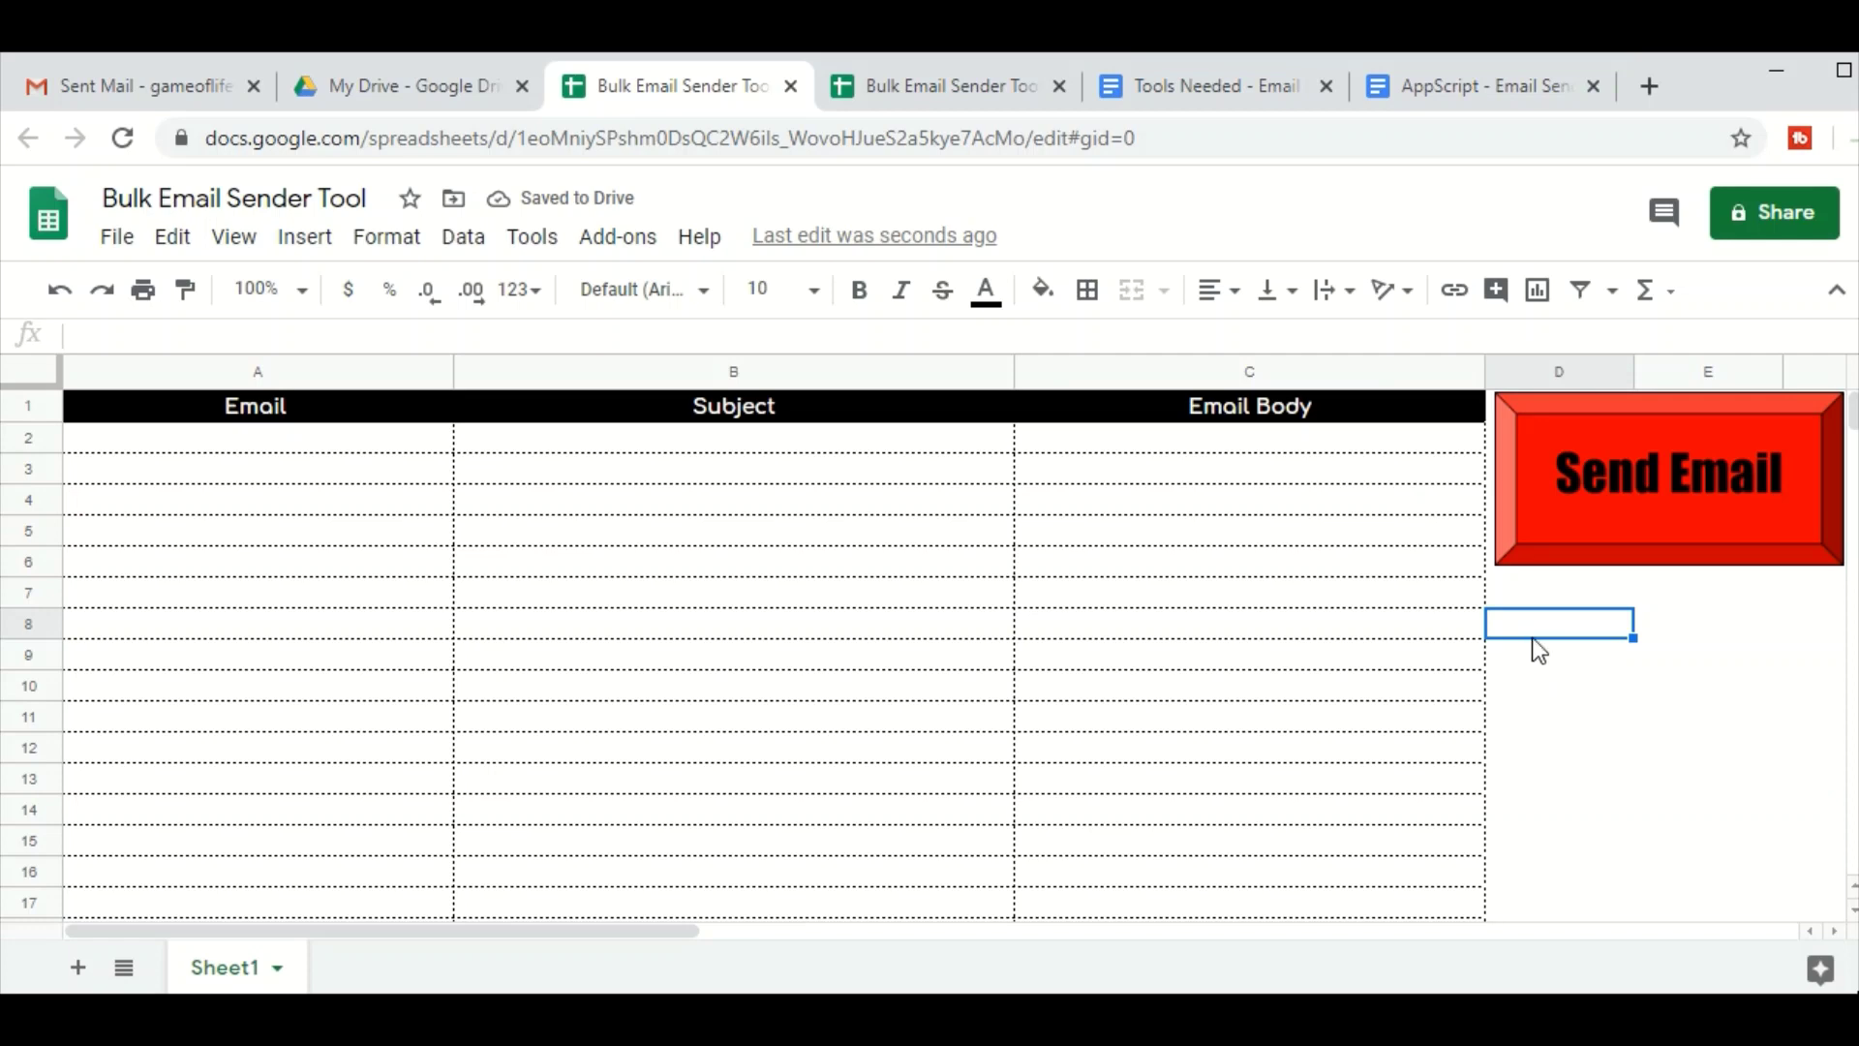
- Highlight Google AppScript in the Tools Needed document, then open the AppScript - Email Sender document
click(1190, 96)
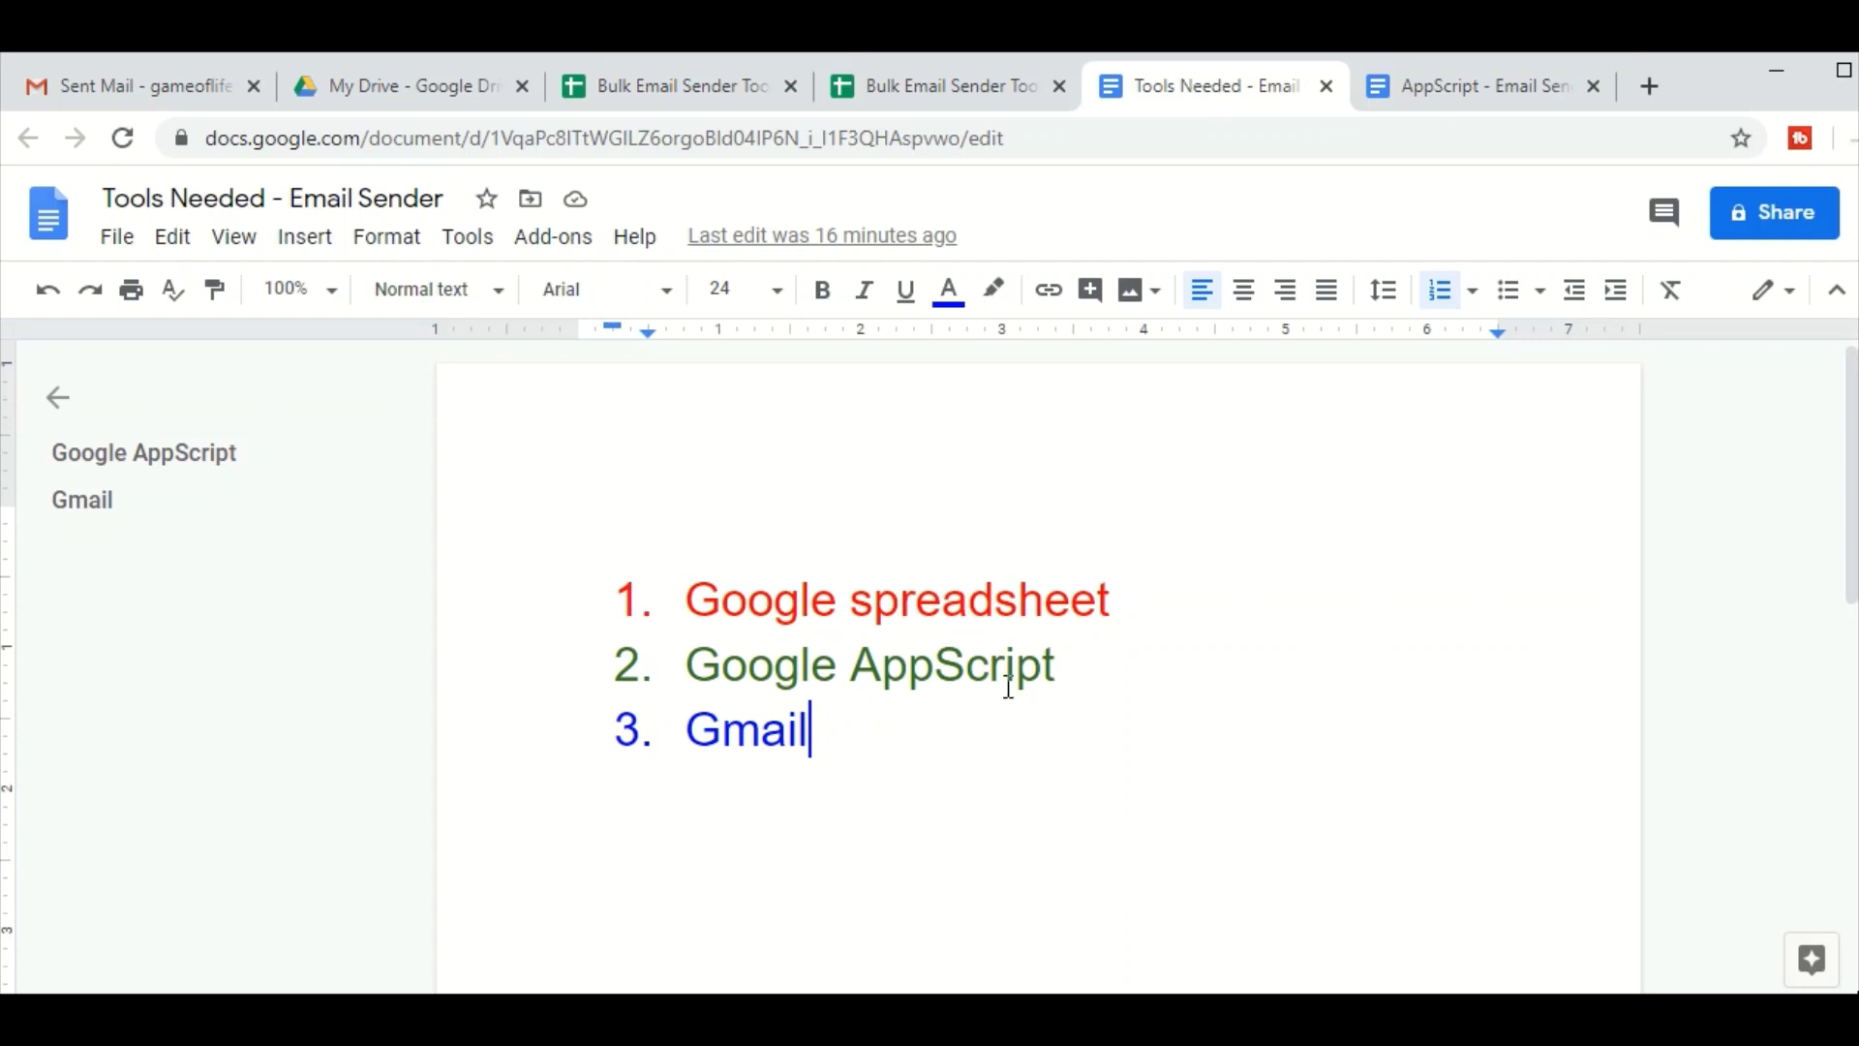
drag(1057, 666, 685, 666)
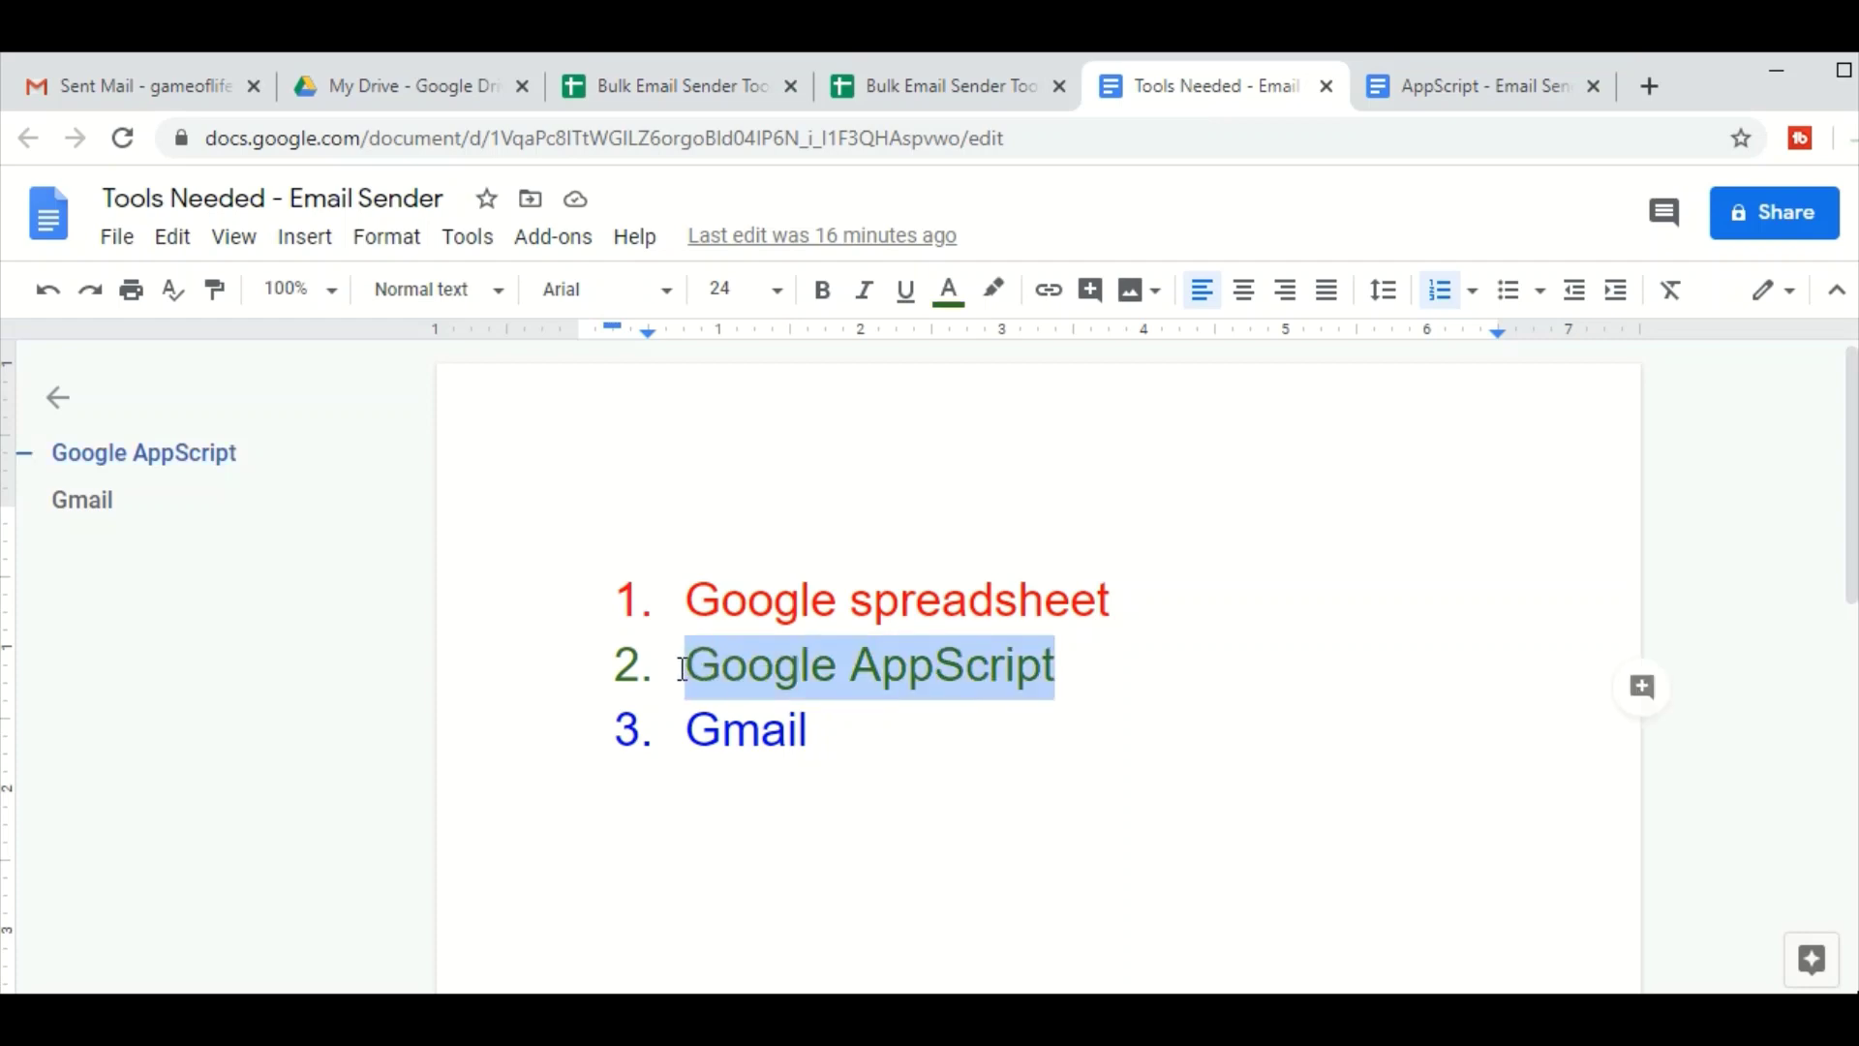
click(1454, 96)
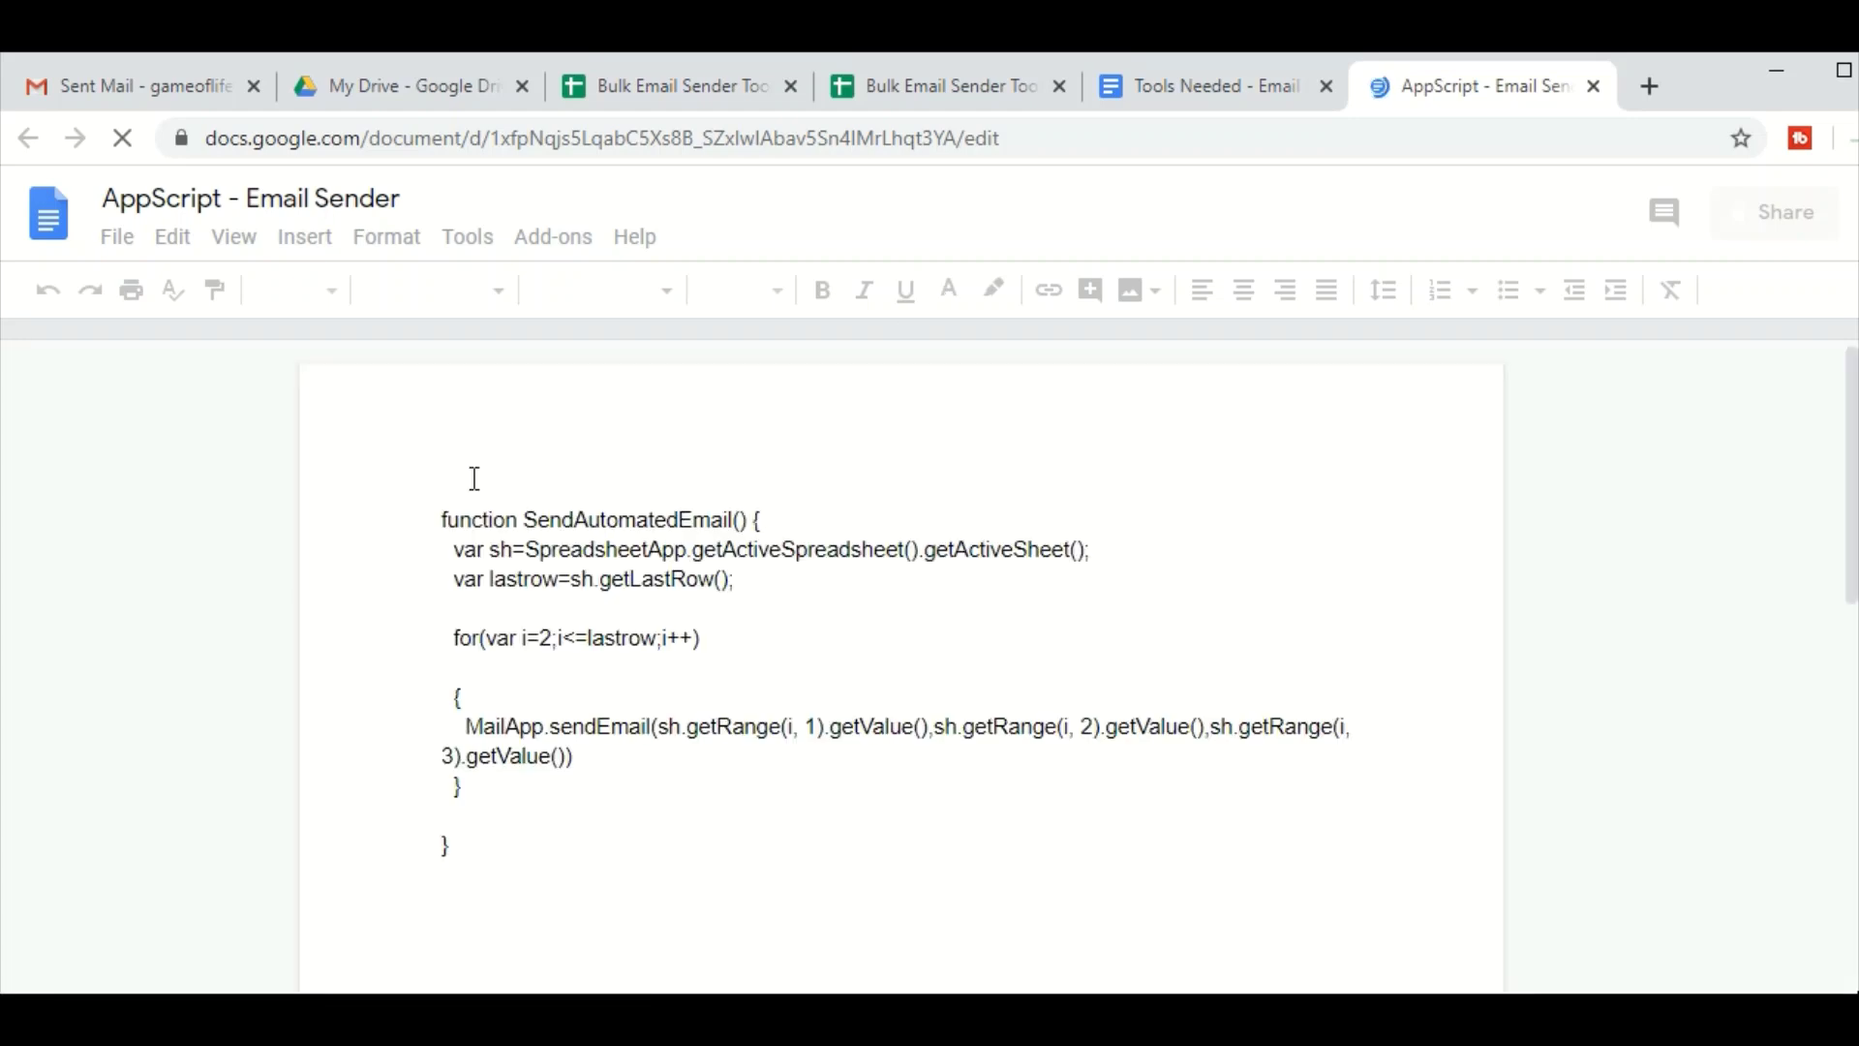
- Select and copy the entire SendAutomatedEmail code block
click(443, 516)
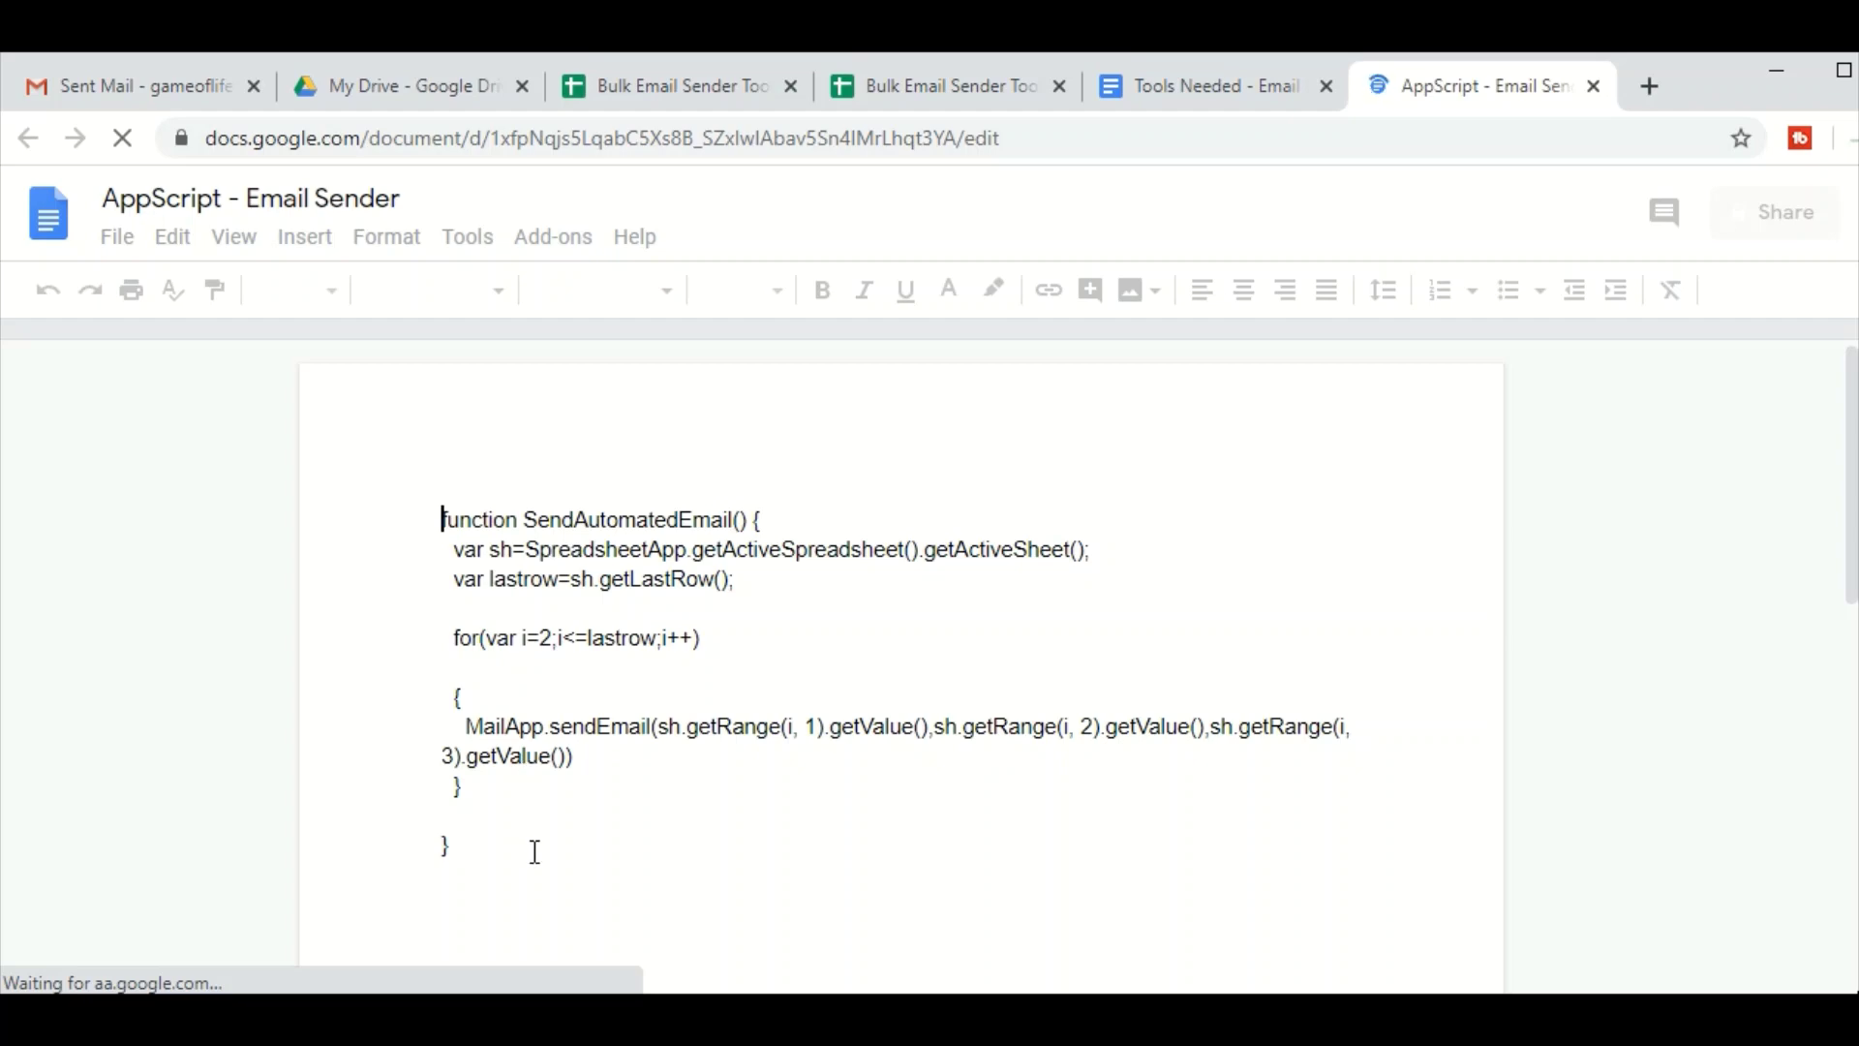
key(ctrl+a)
click(460, 513)
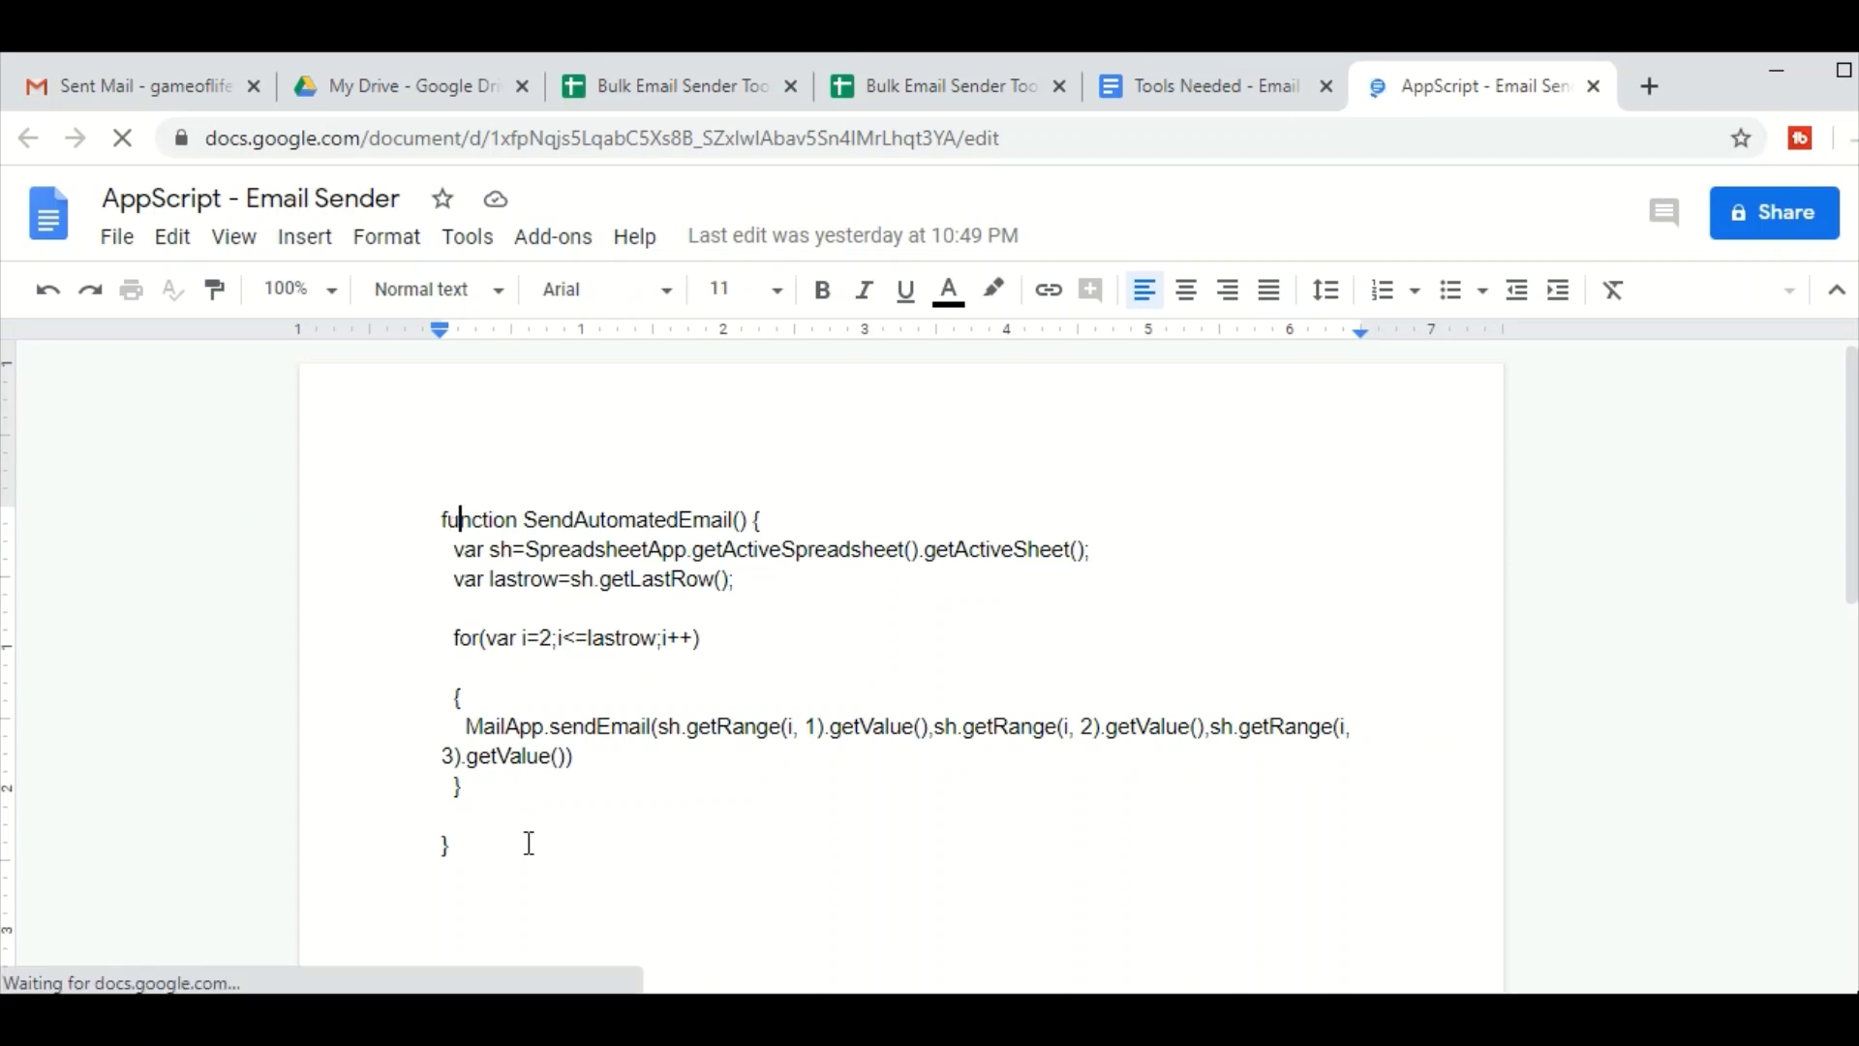
key(ctrl+a)
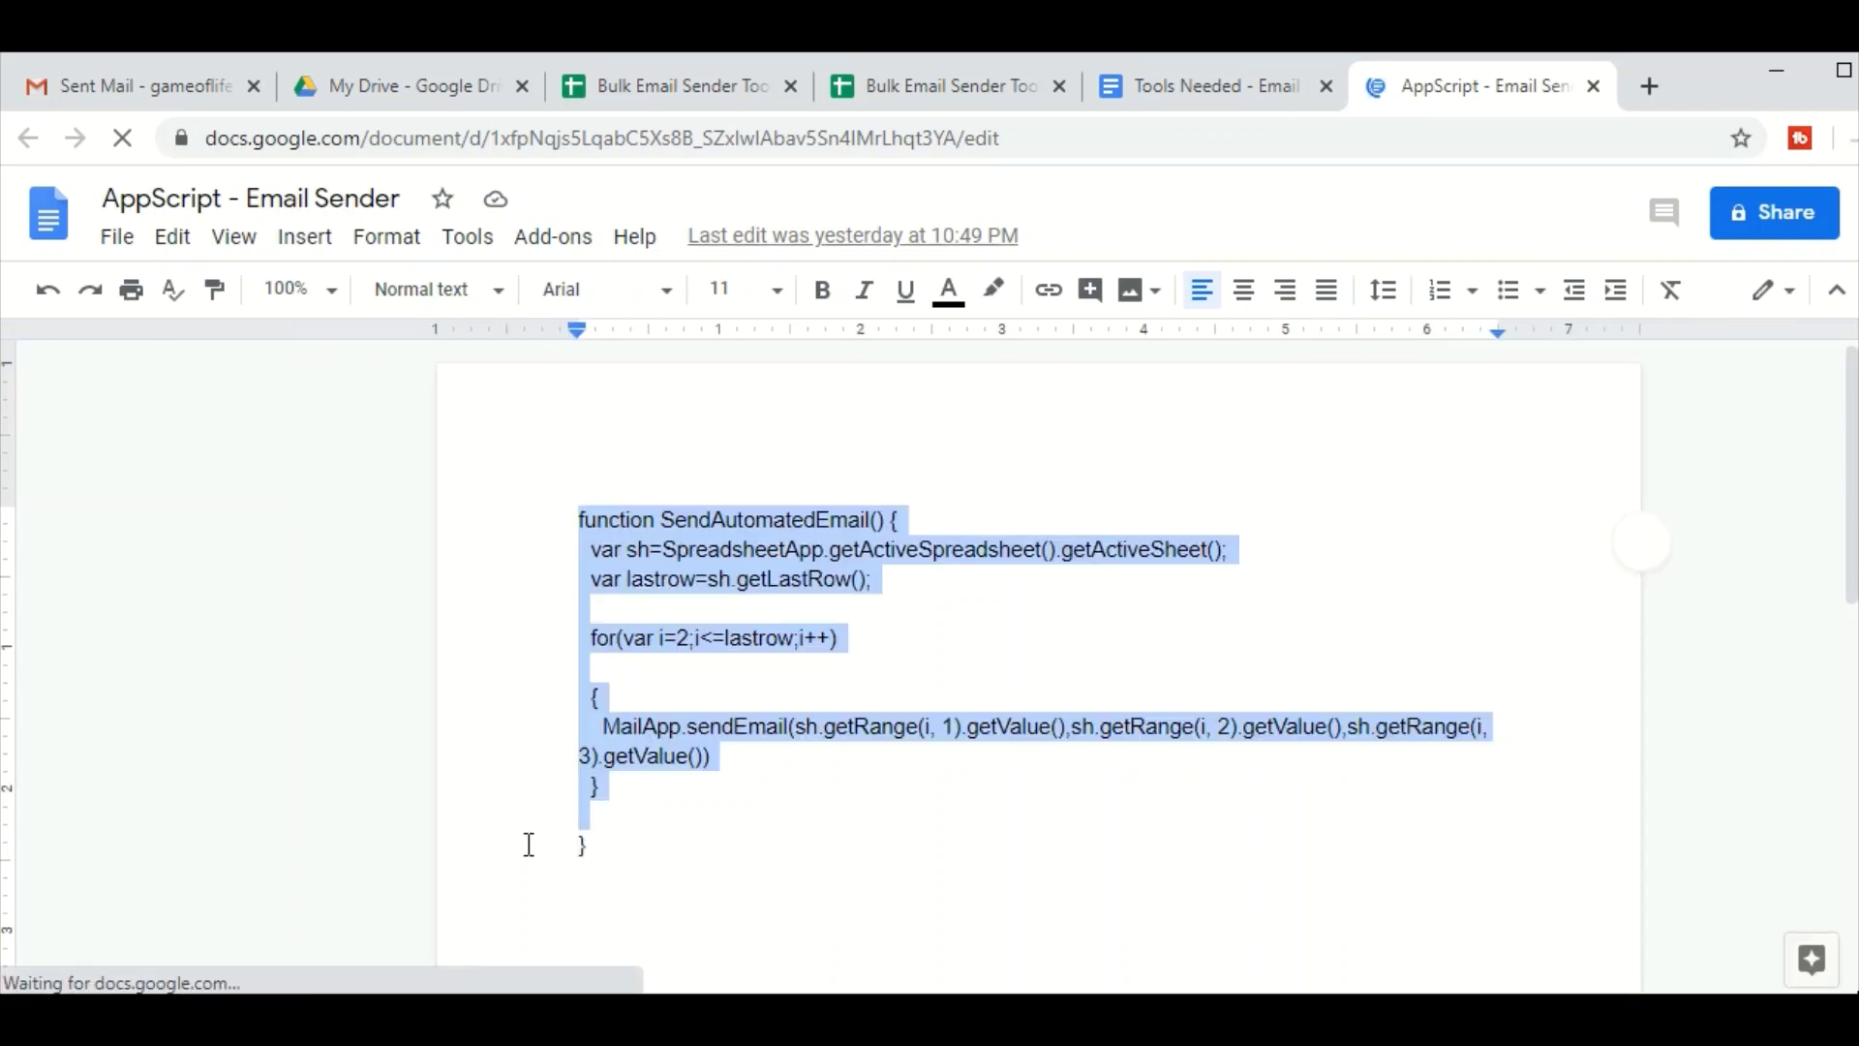
click(582, 840)
click(579, 519)
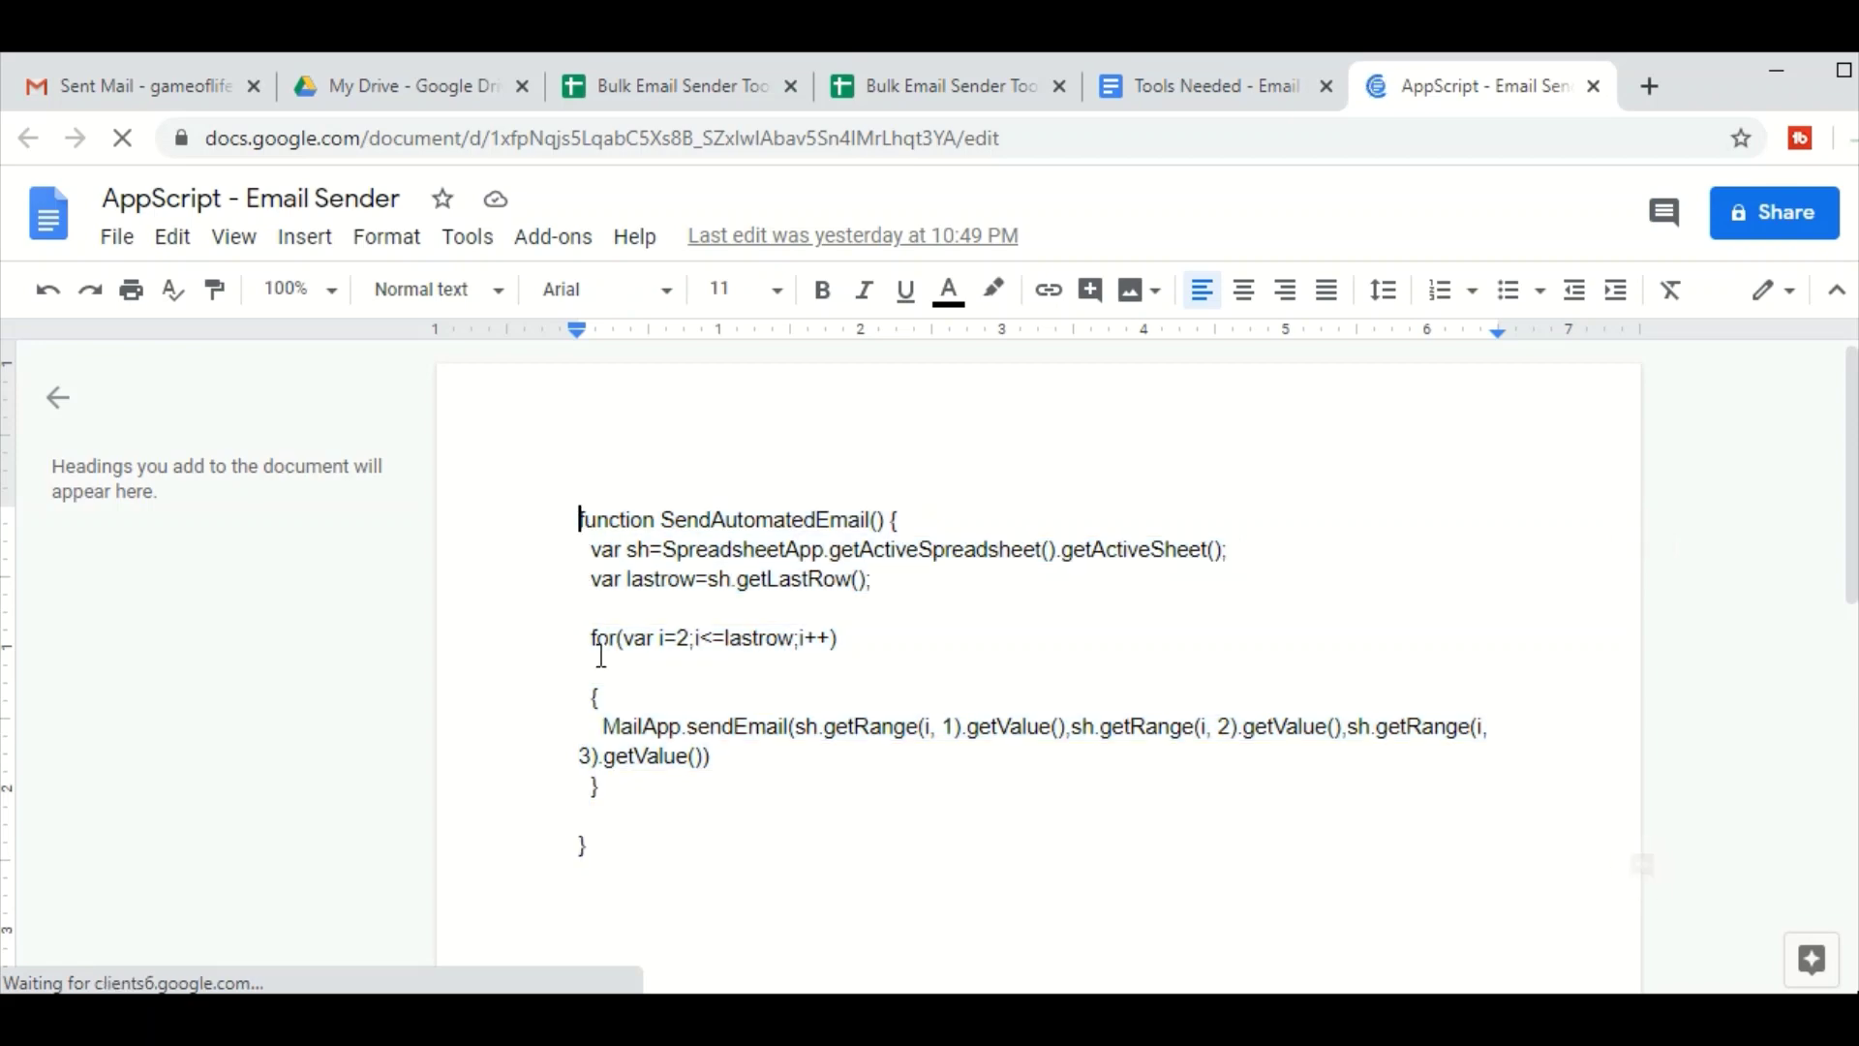
key(ctrl+a)
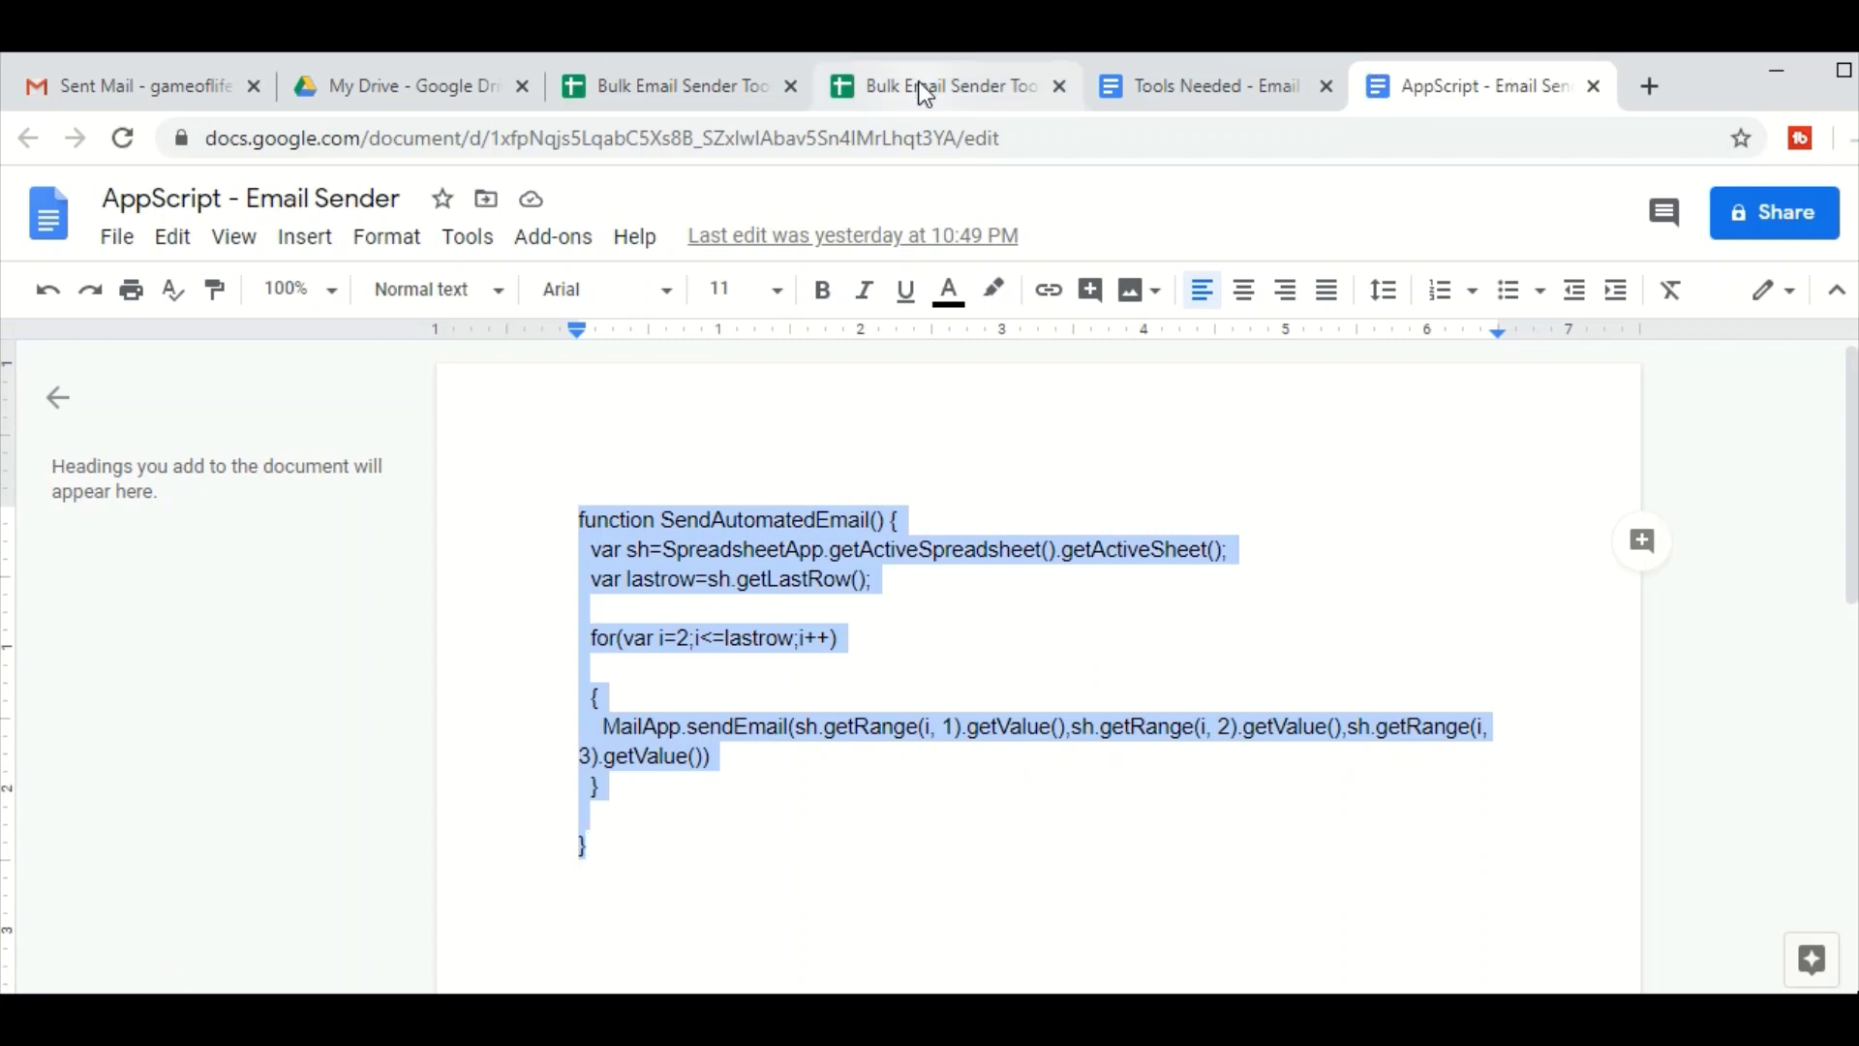
- From the Bulk Email Sender Tool spreadsheet, open Tools > Script editor to create an Apps Script project
click(710, 92)
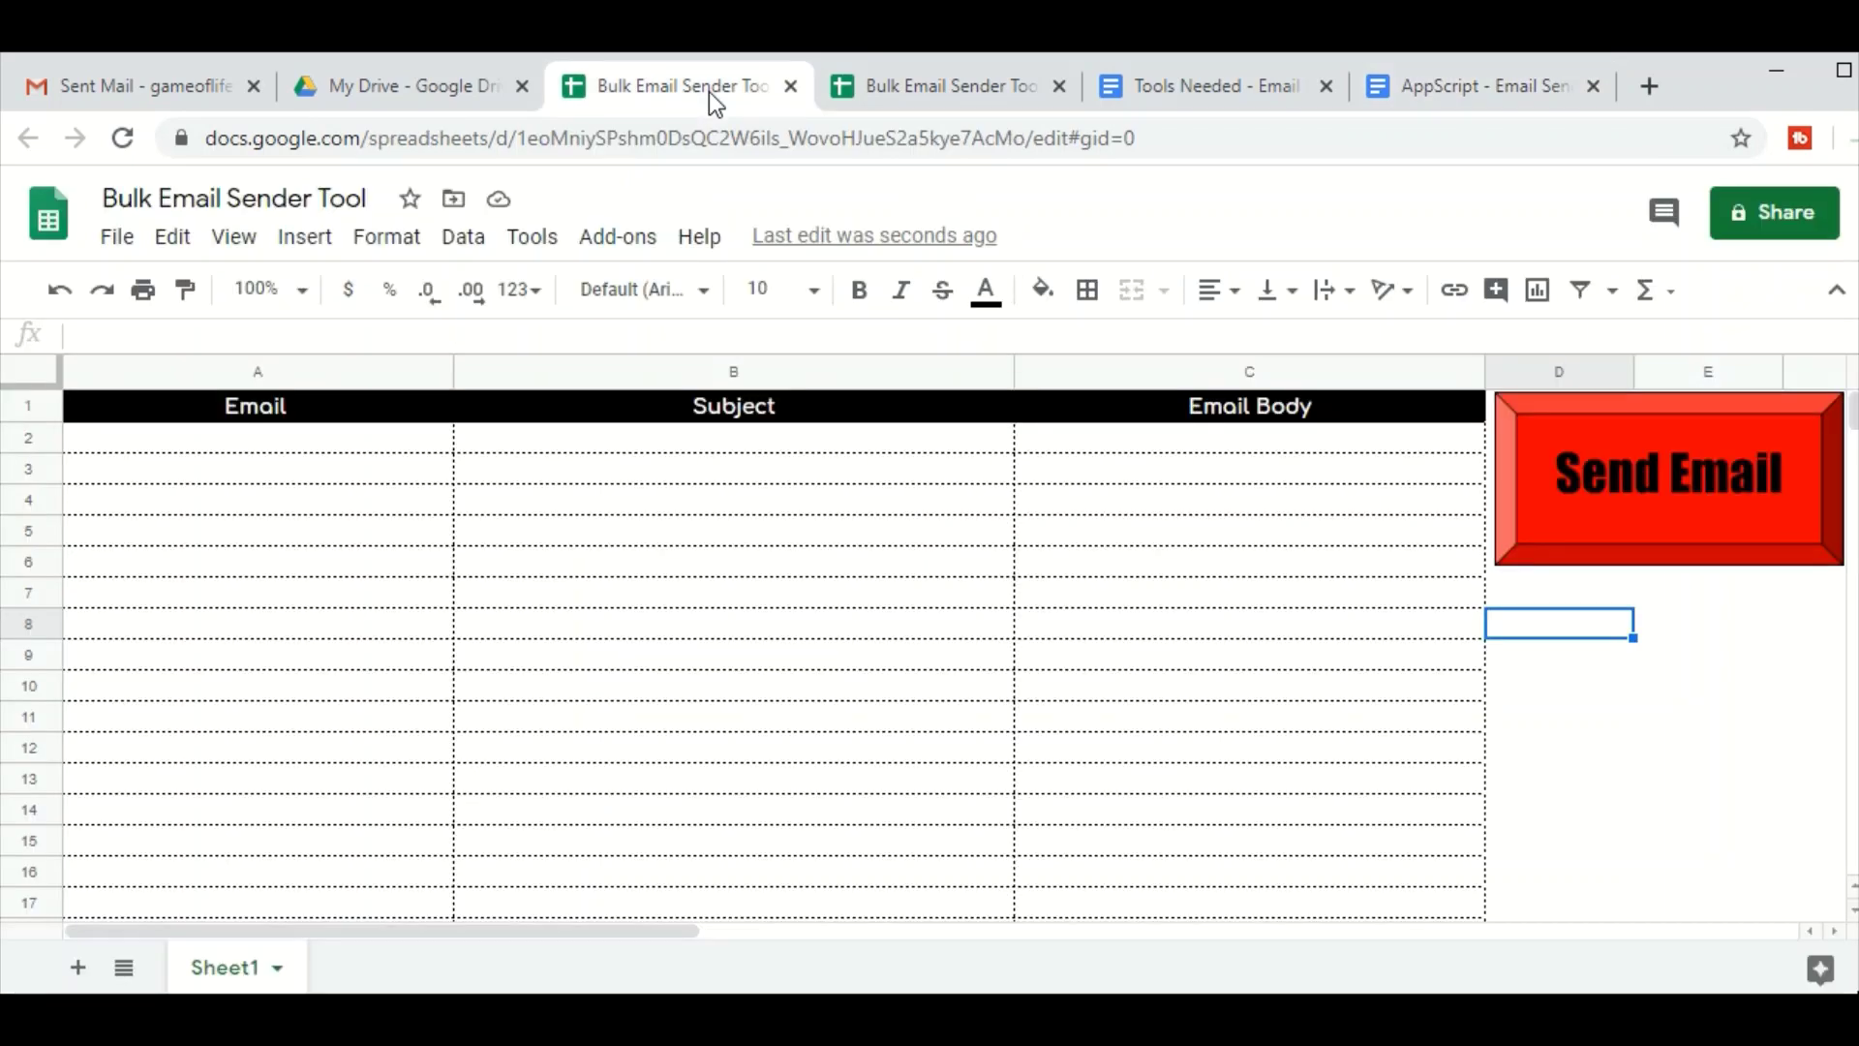
click(526, 244)
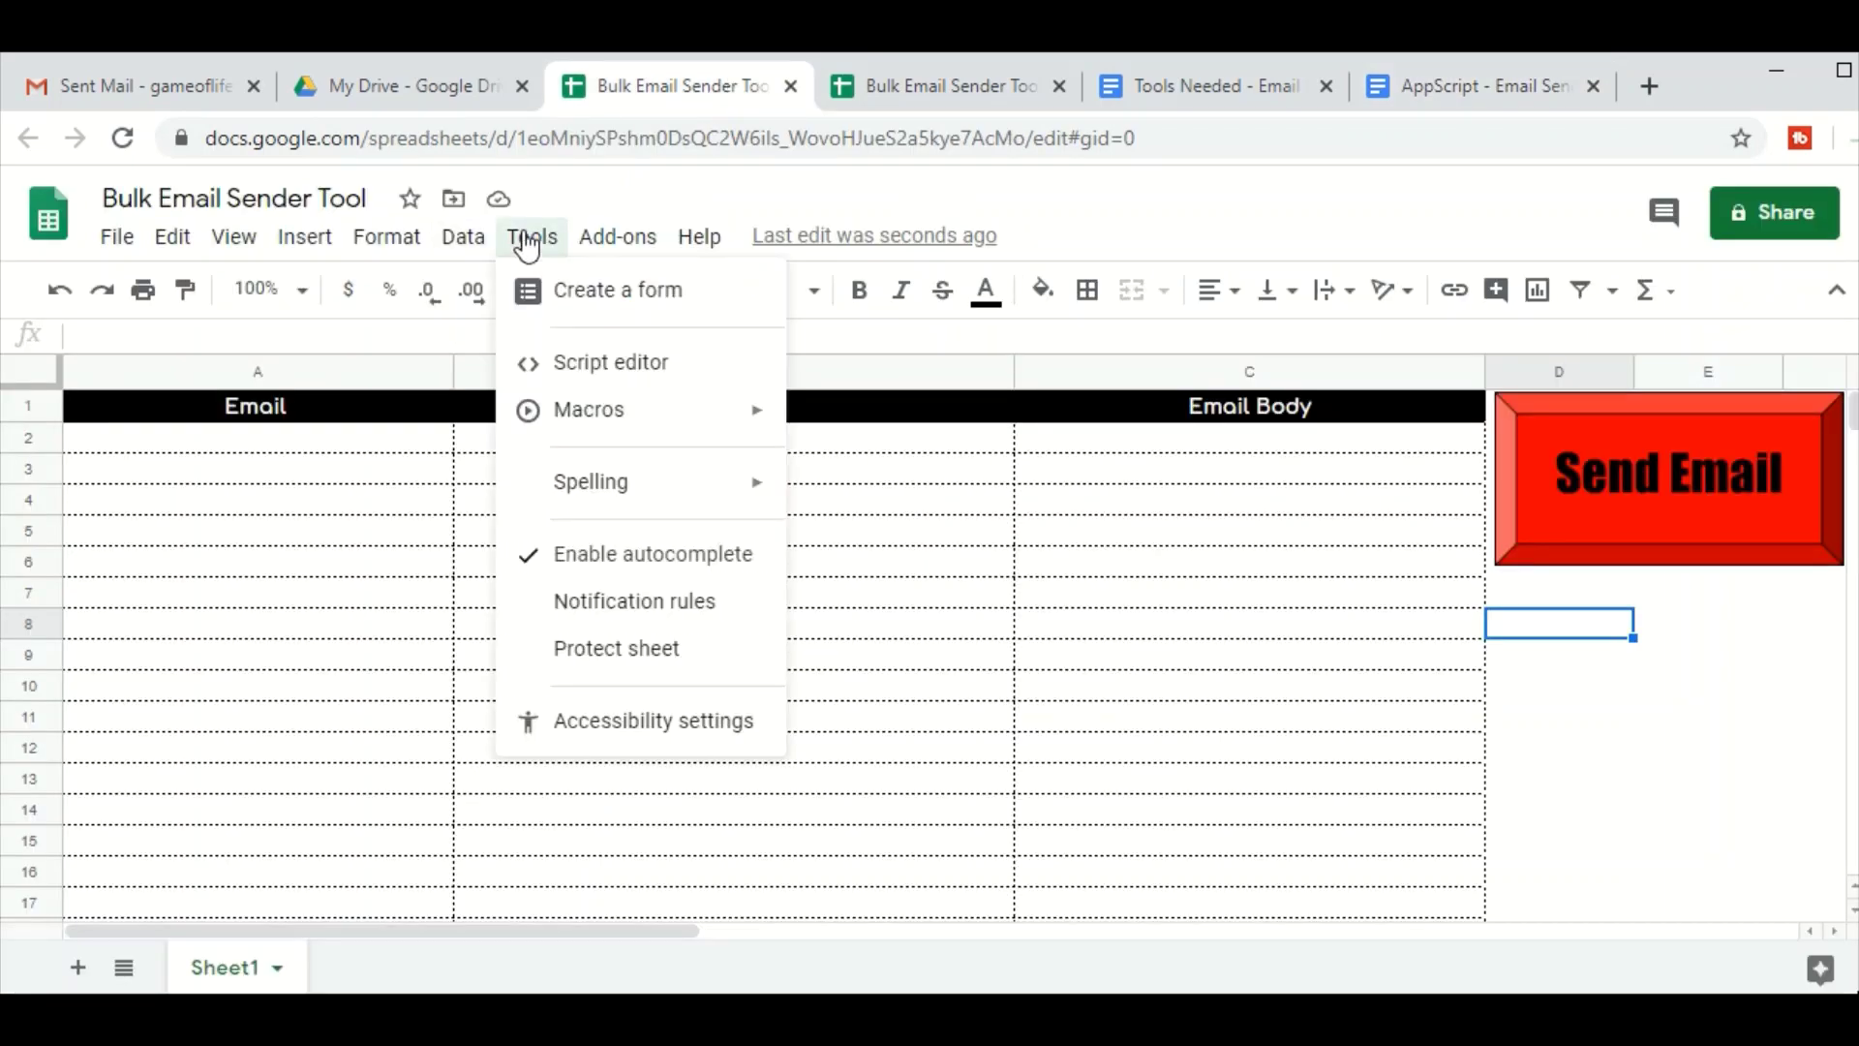
click(593, 361)
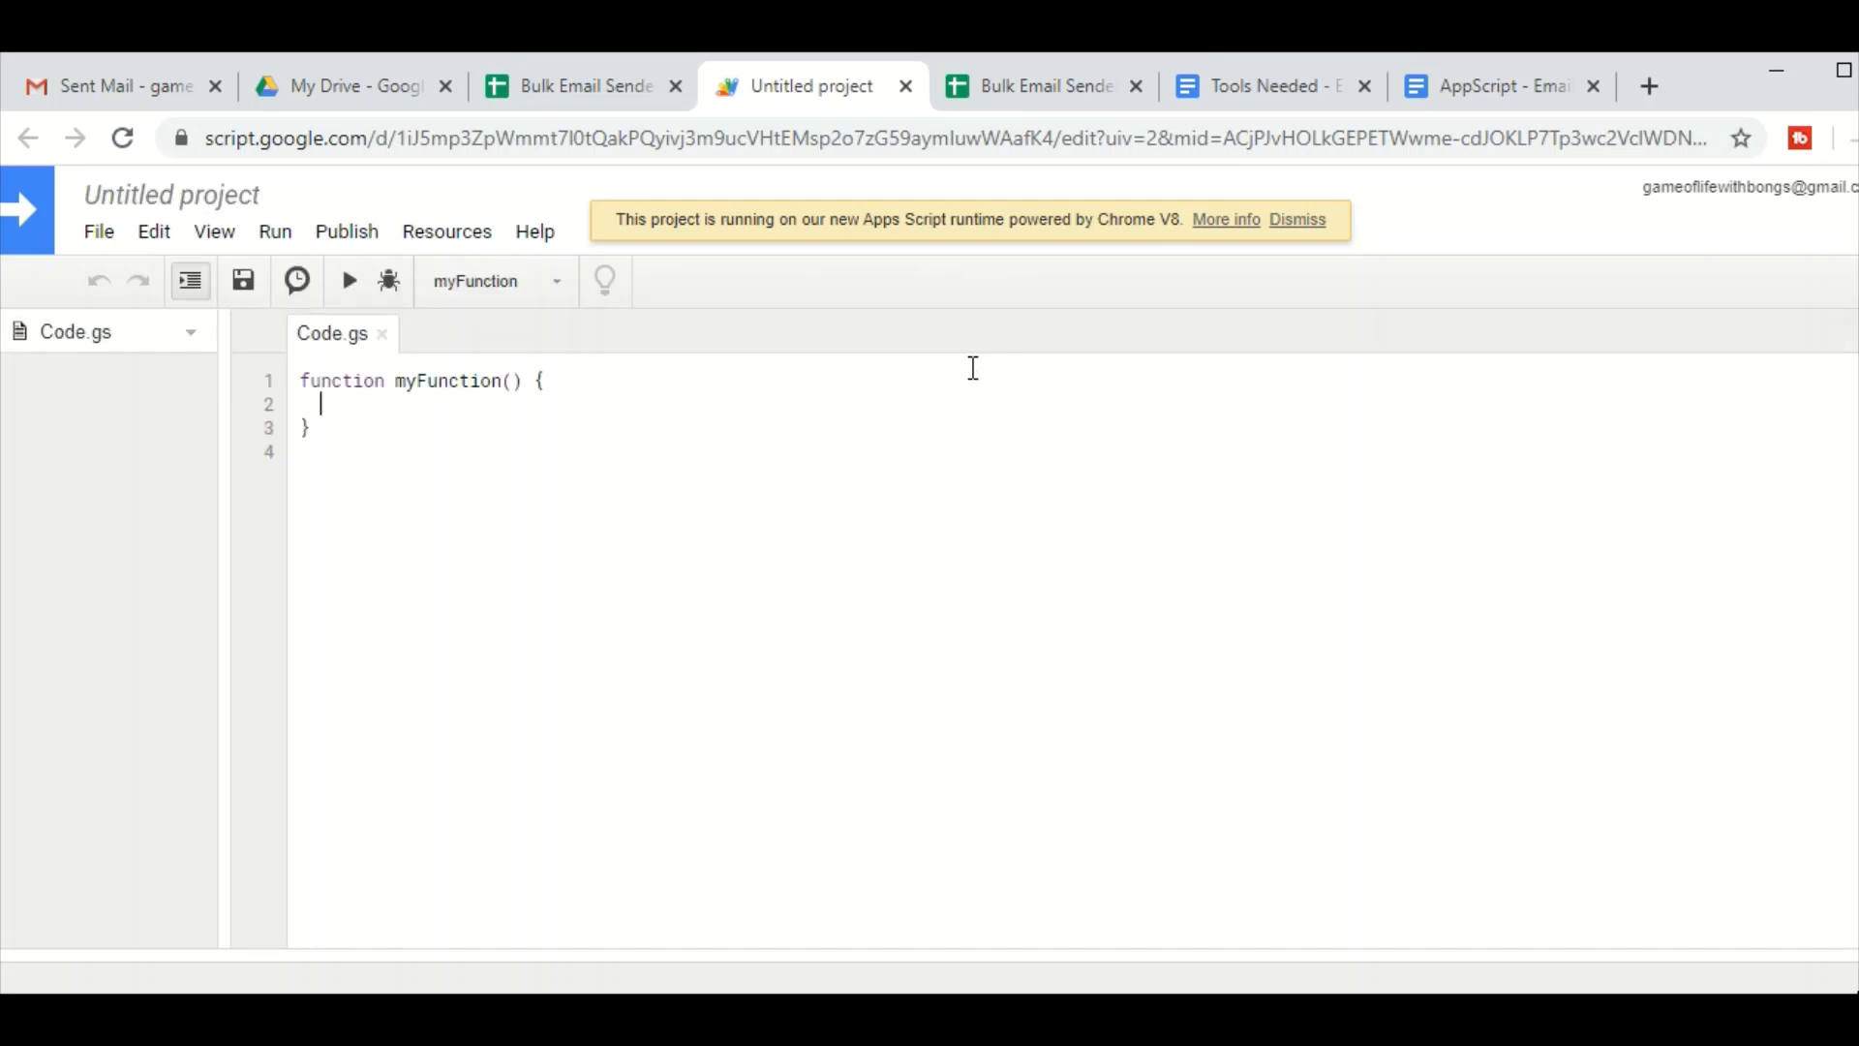
- Replace the starter myFunction code with the pasted SendAutomatedEmail code
drag(351, 424, 298, 366)
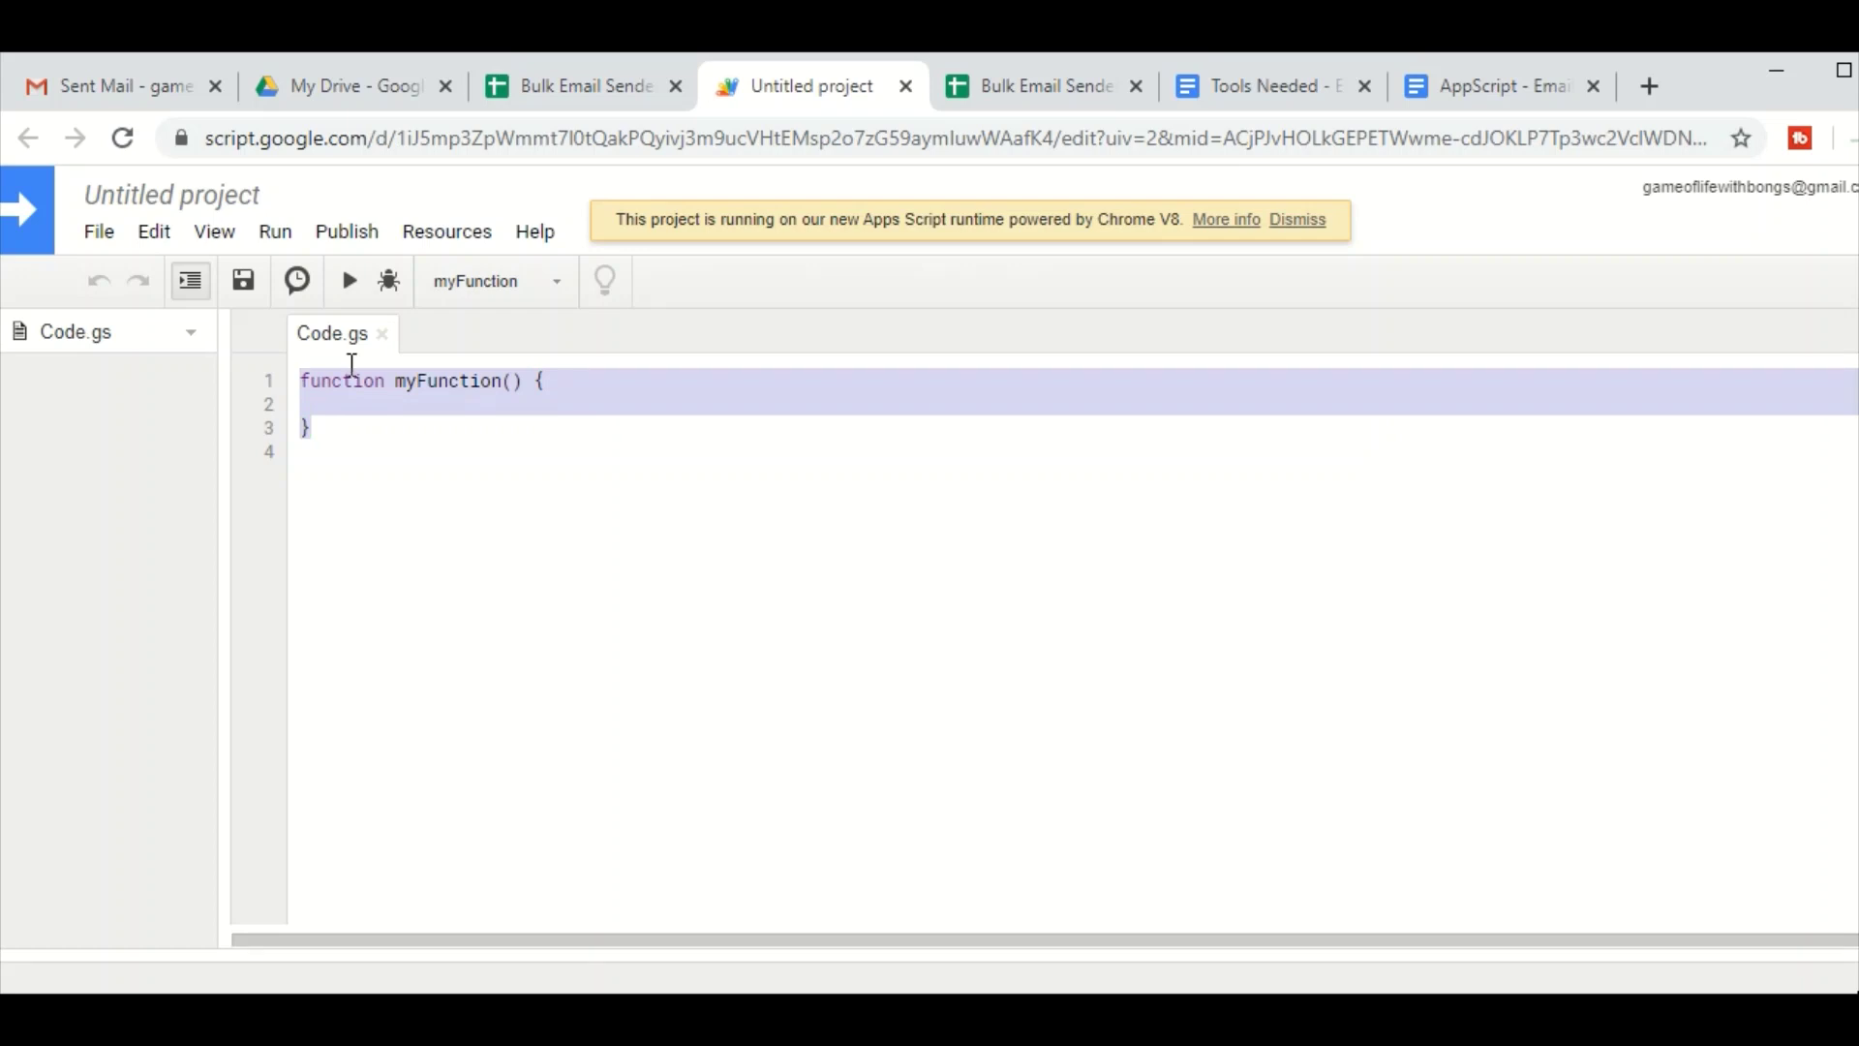
key(BackSpace)
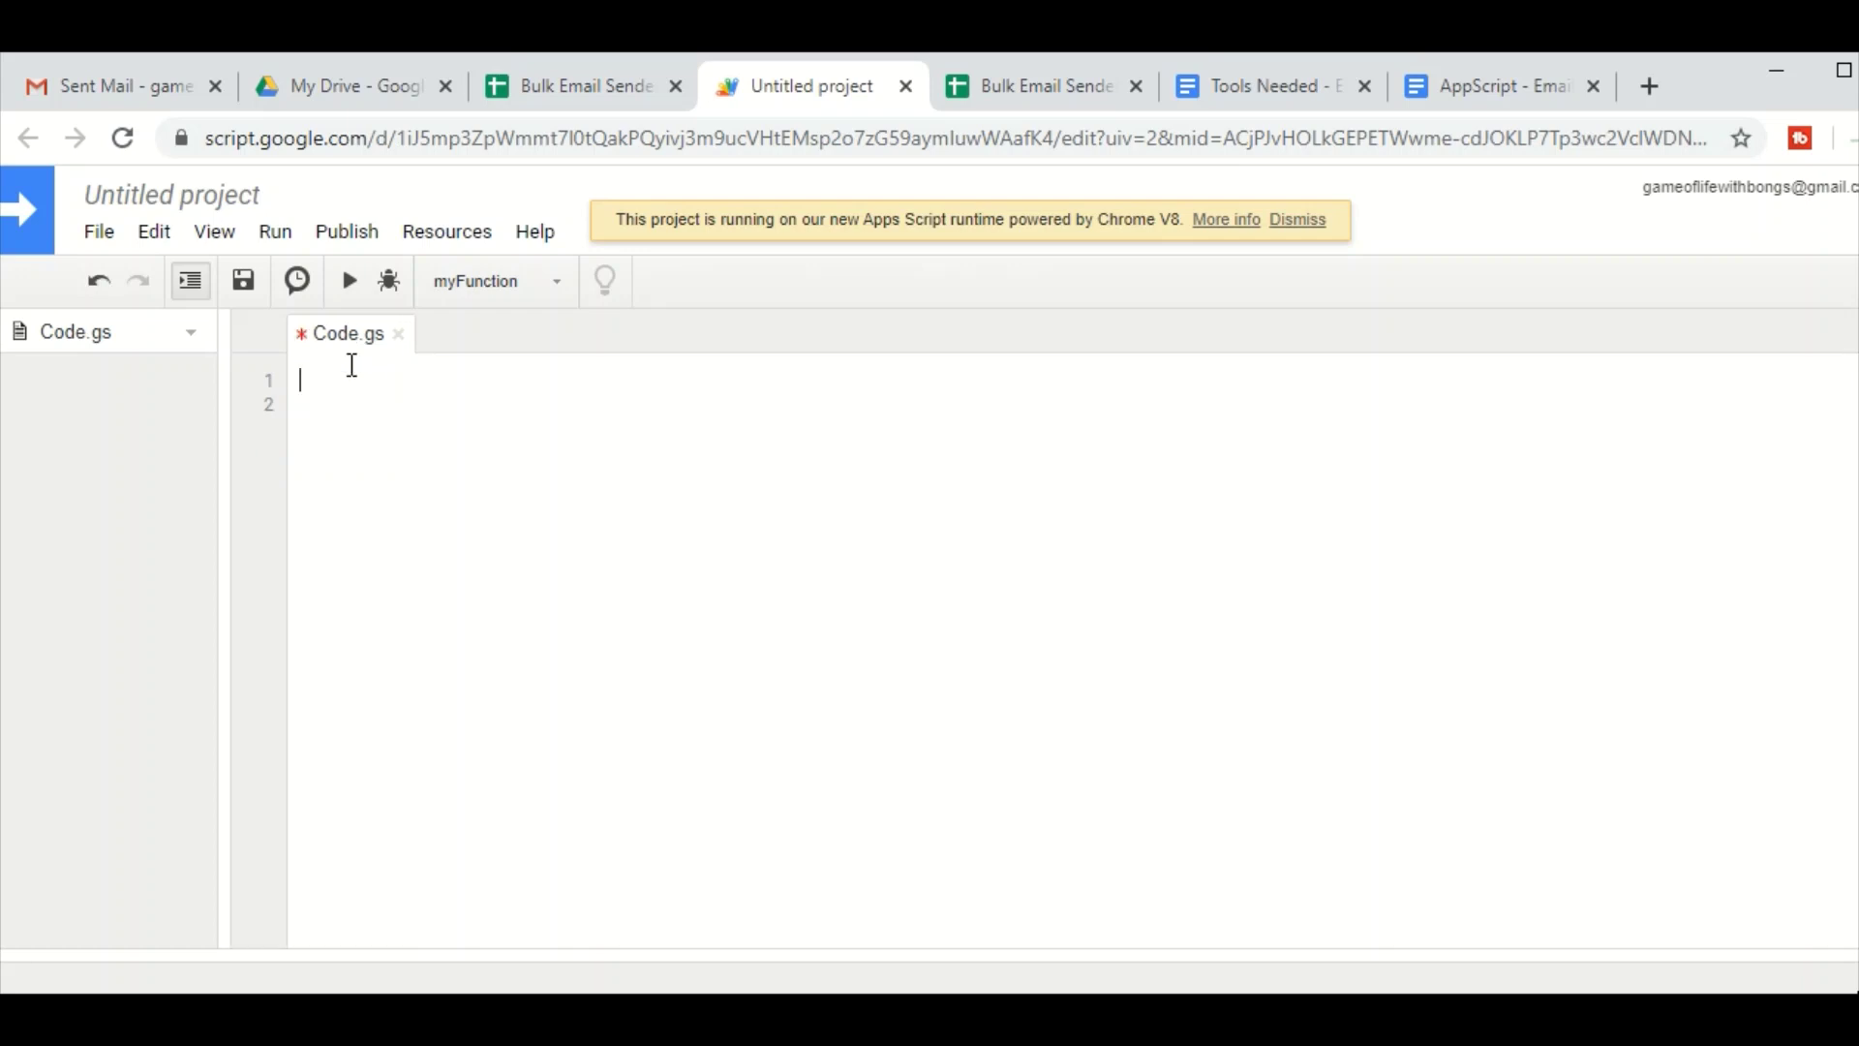
text(function SendAutomatedEmail() {   var sh=SpreadsheetApp.getActiveSpreadsheet().getActiveSheet();   var lastrow=sh.getLastRow();    for(var i=2;i<=lastrow;i++)    {     MailApp.sendEmail(sh.getRange(i, 1).getValue(),sh.getRange(i, 2).getValue(),sh.getRange(i, 3).getValue())   }  })
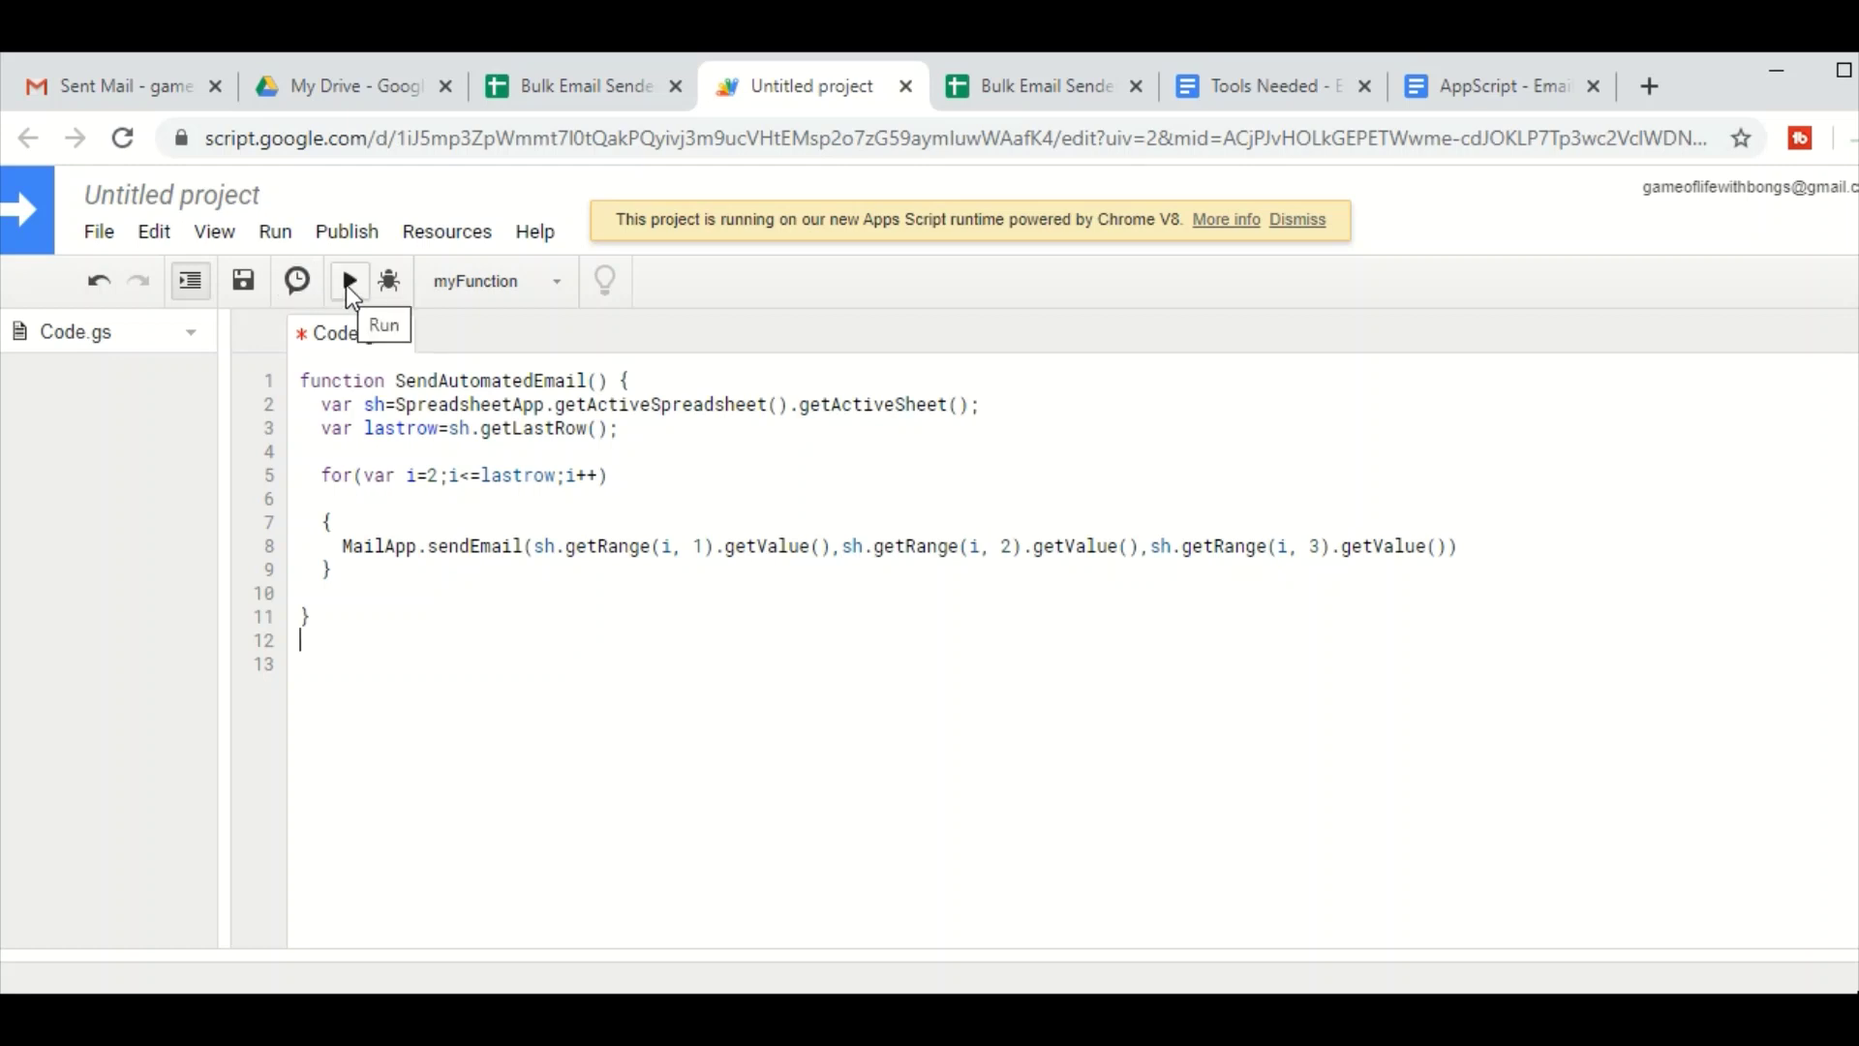
- Save the project under the name Email and run the SendAutomatedEmail function
click(347, 285)
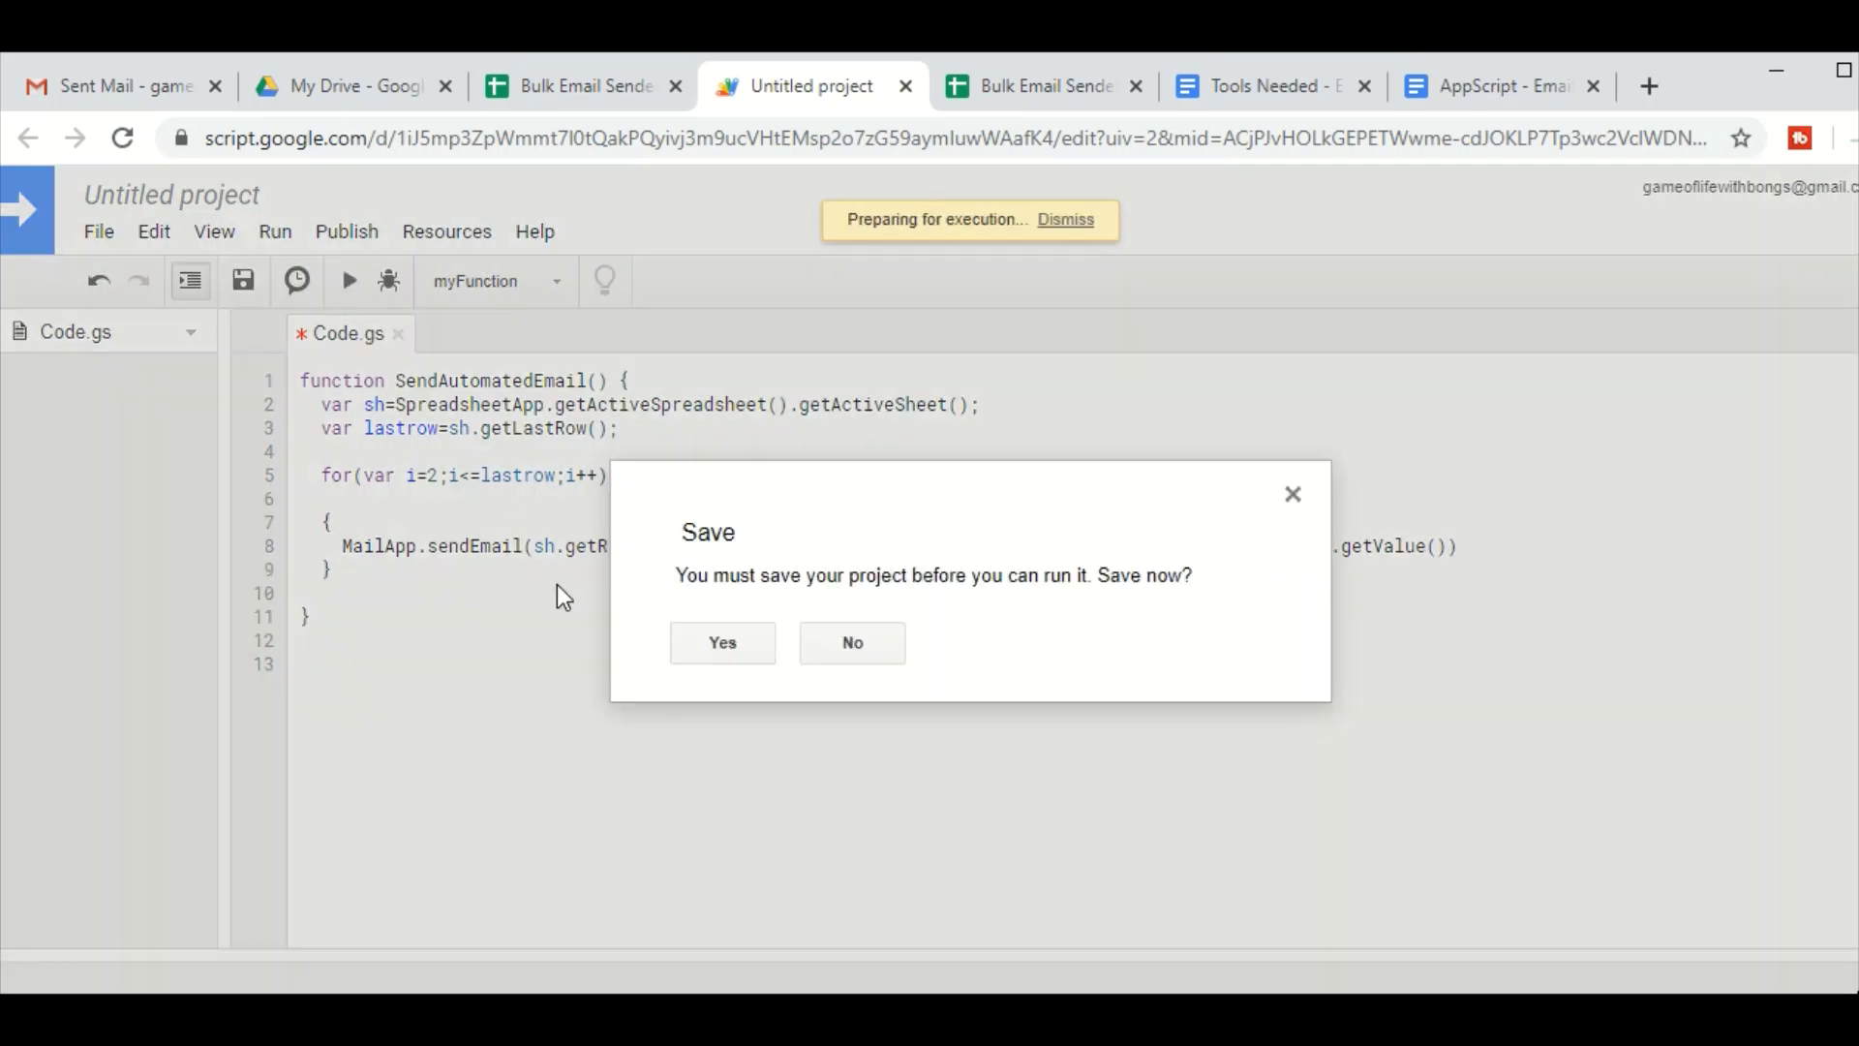
click(697, 654)
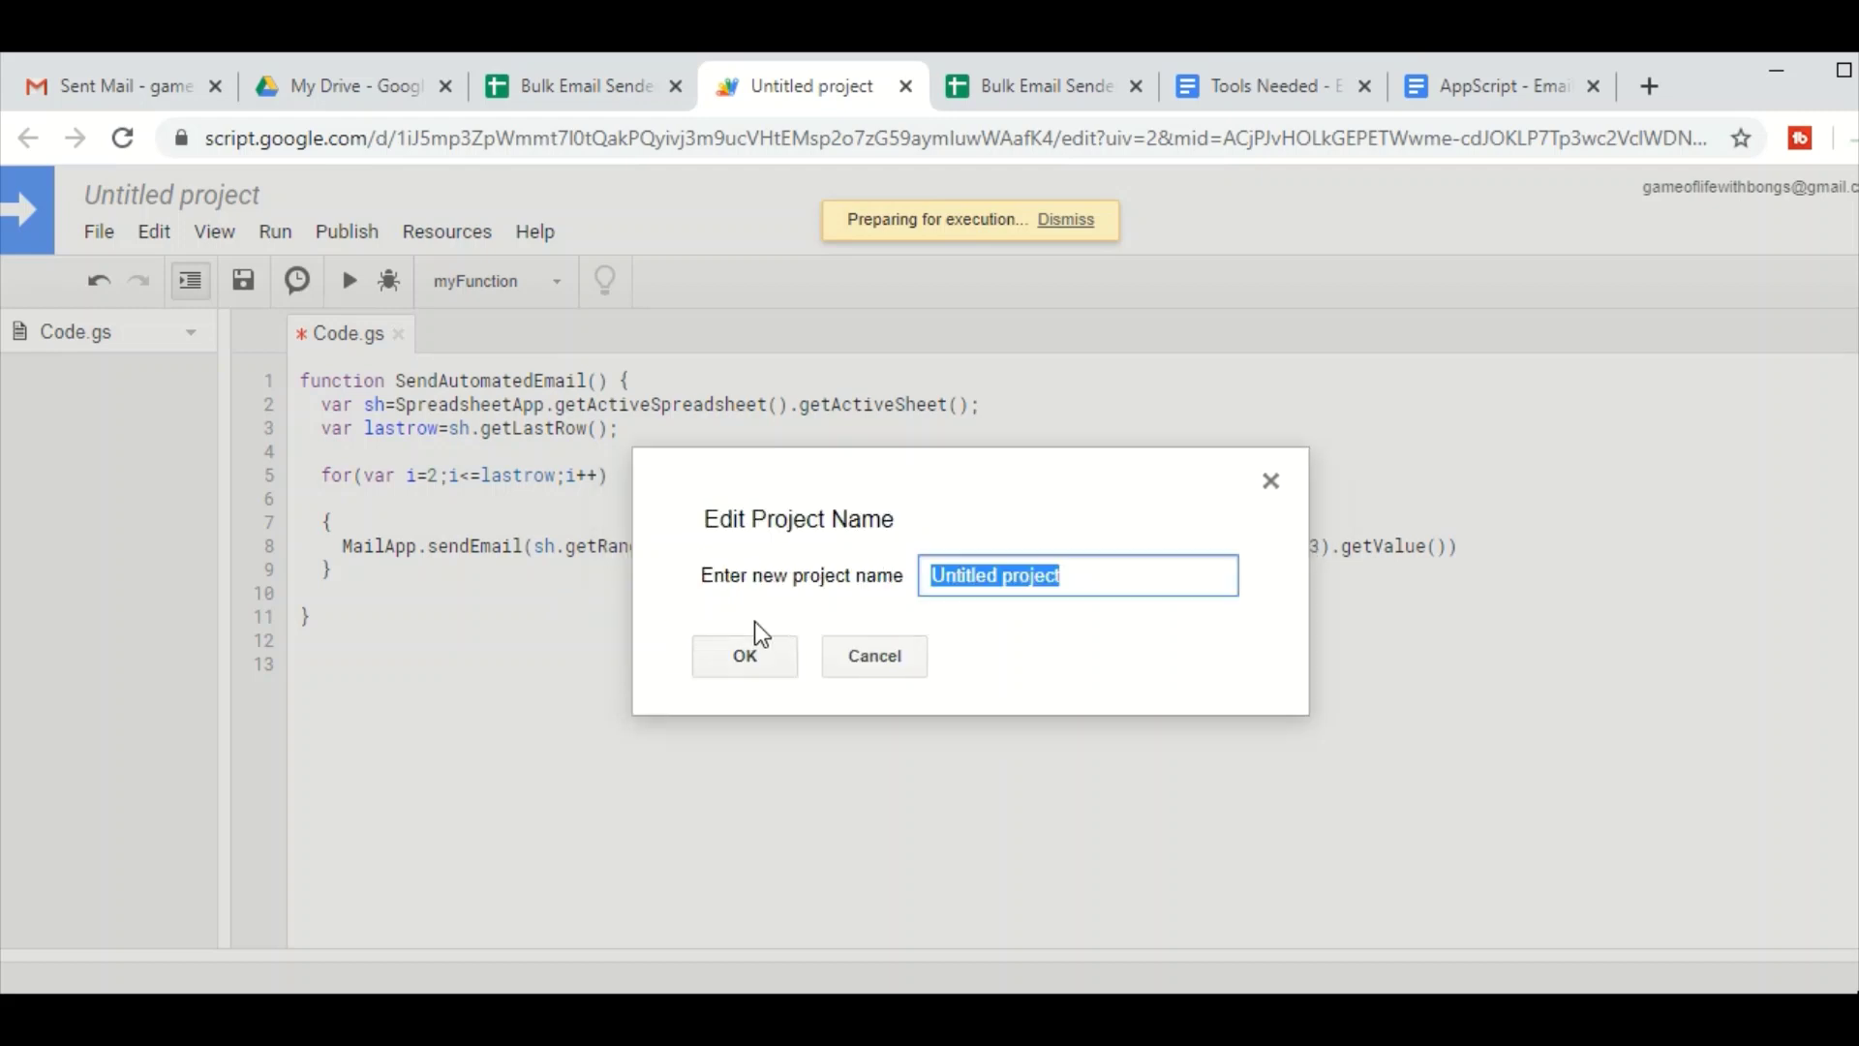
text(Email)
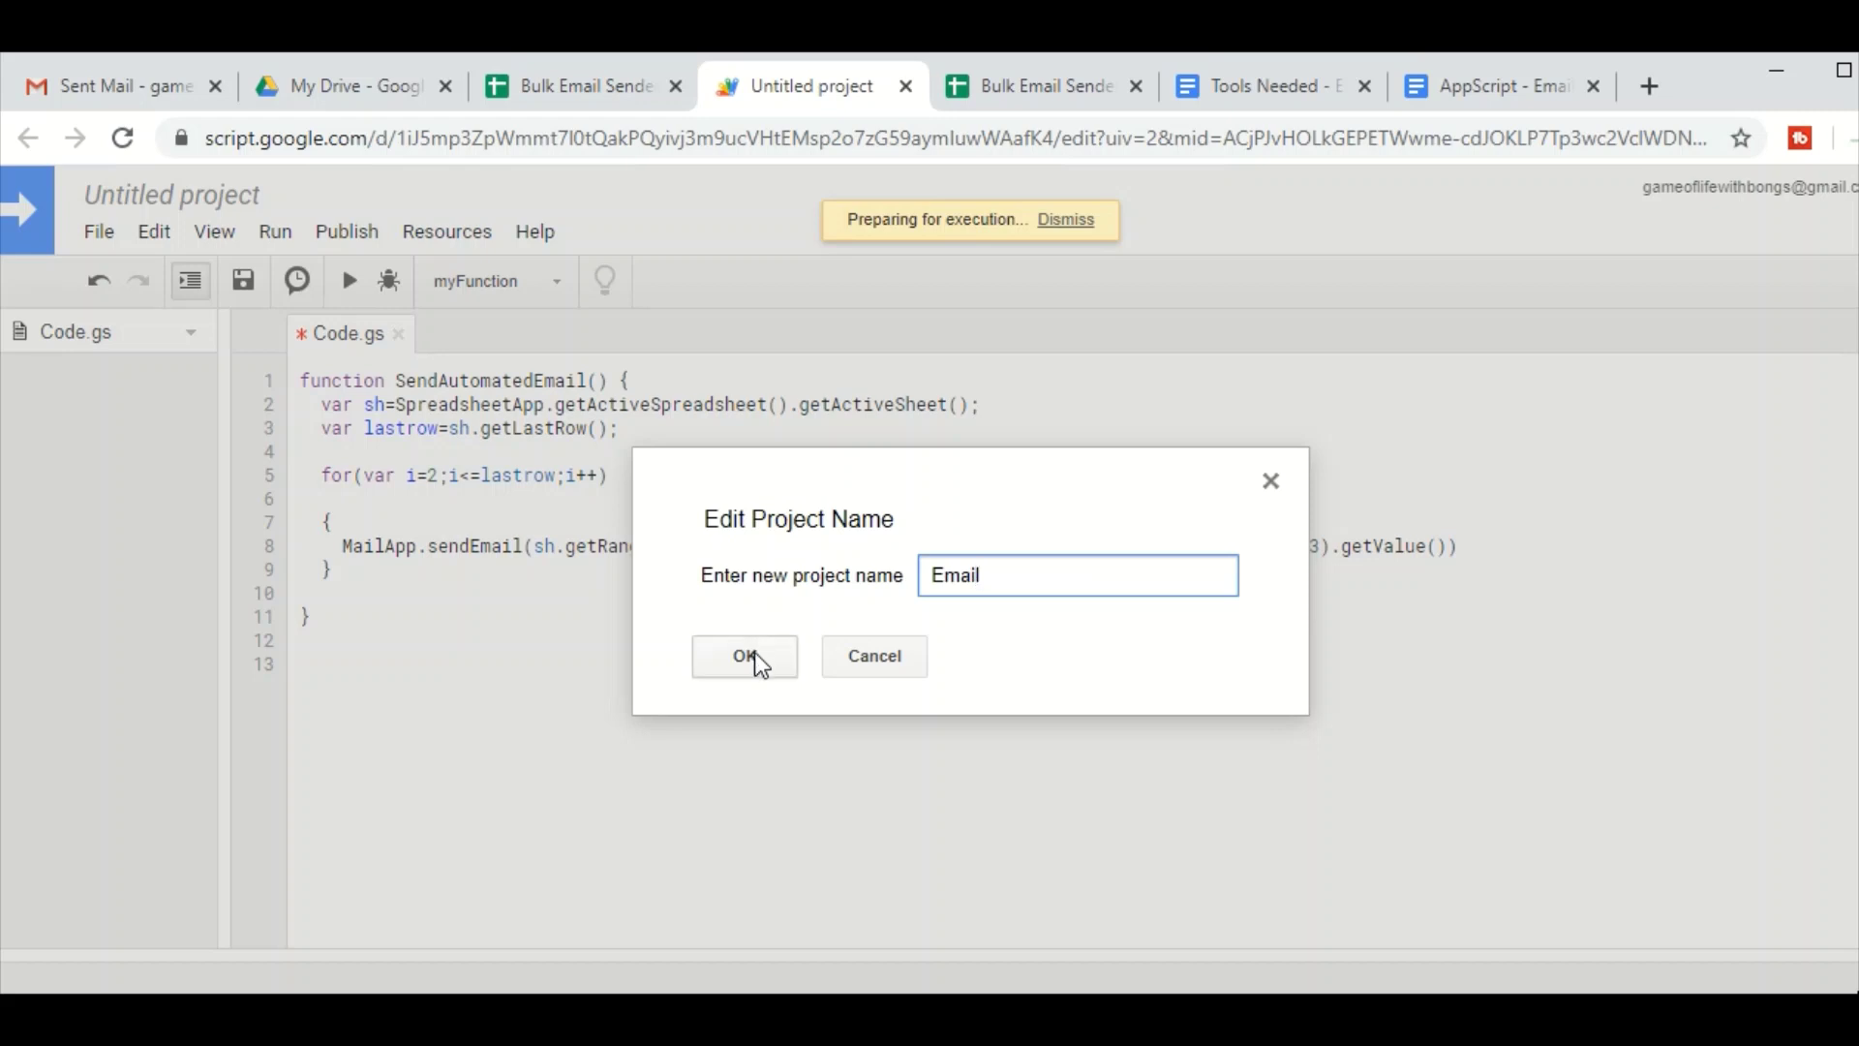
click(750, 658)
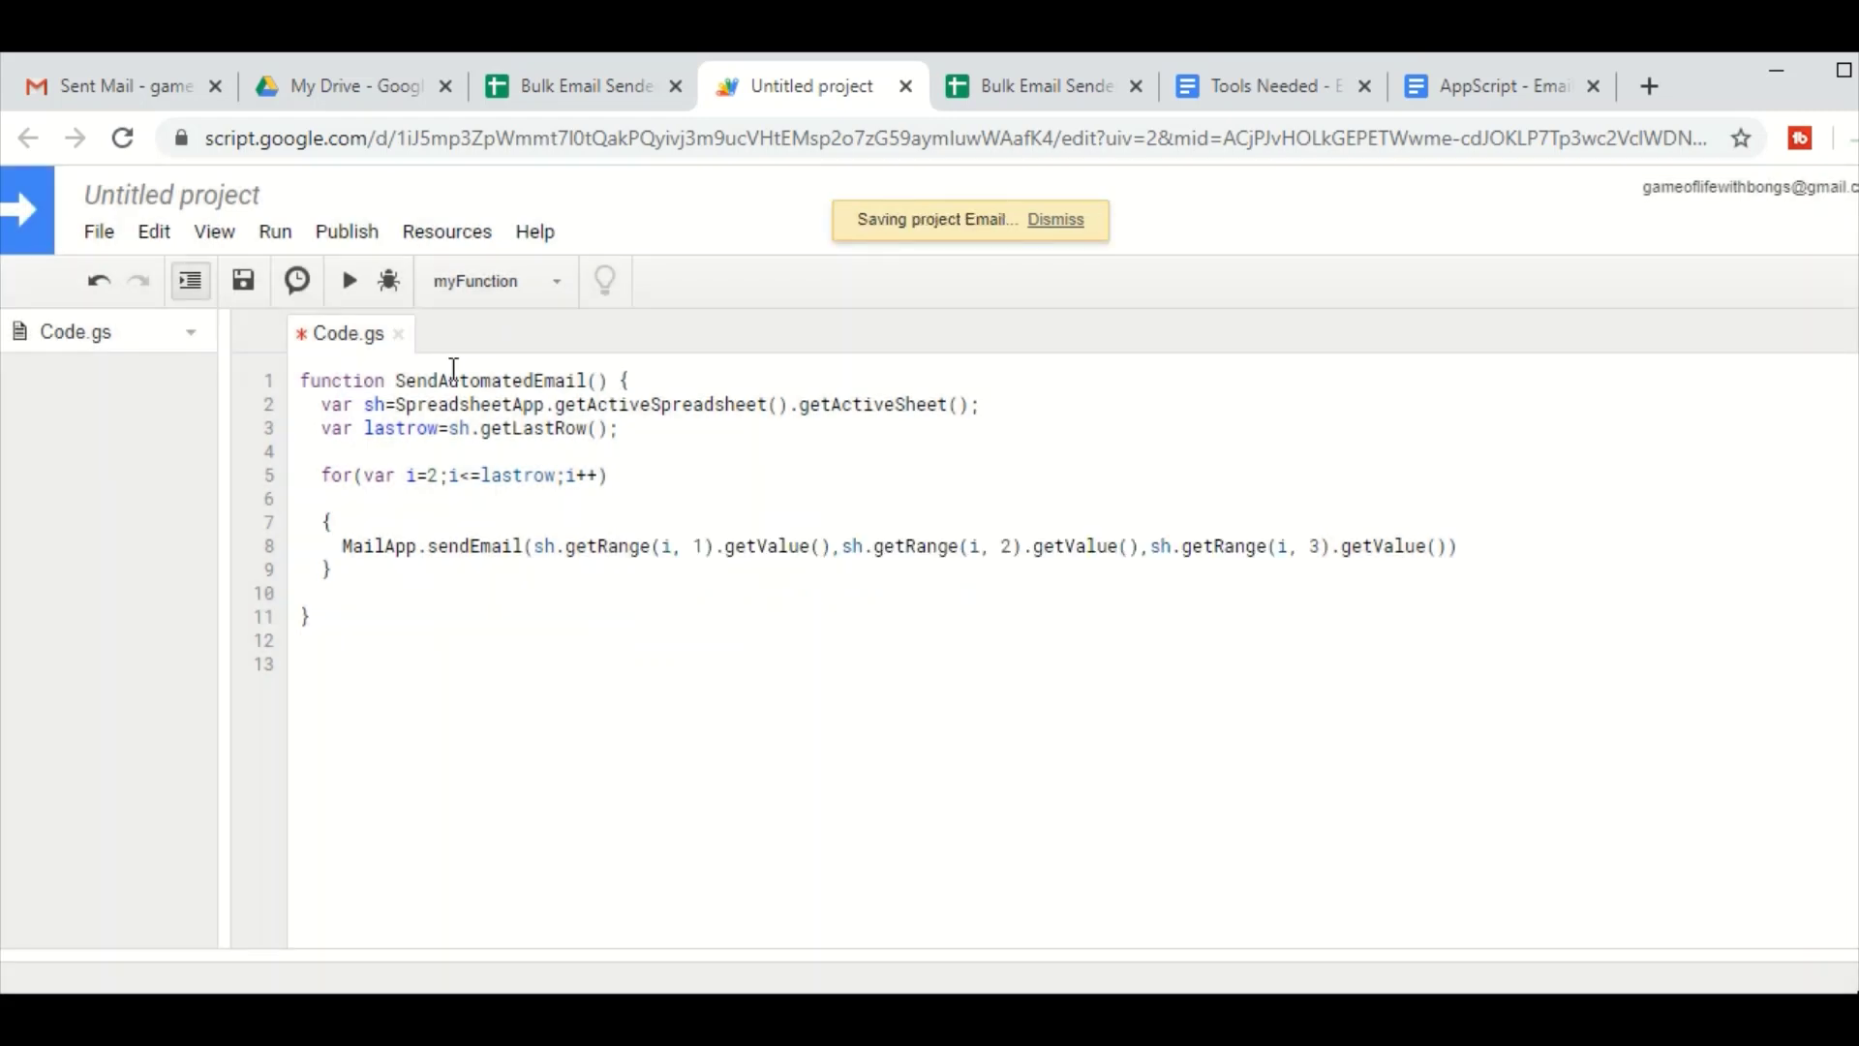
click(349, 284)
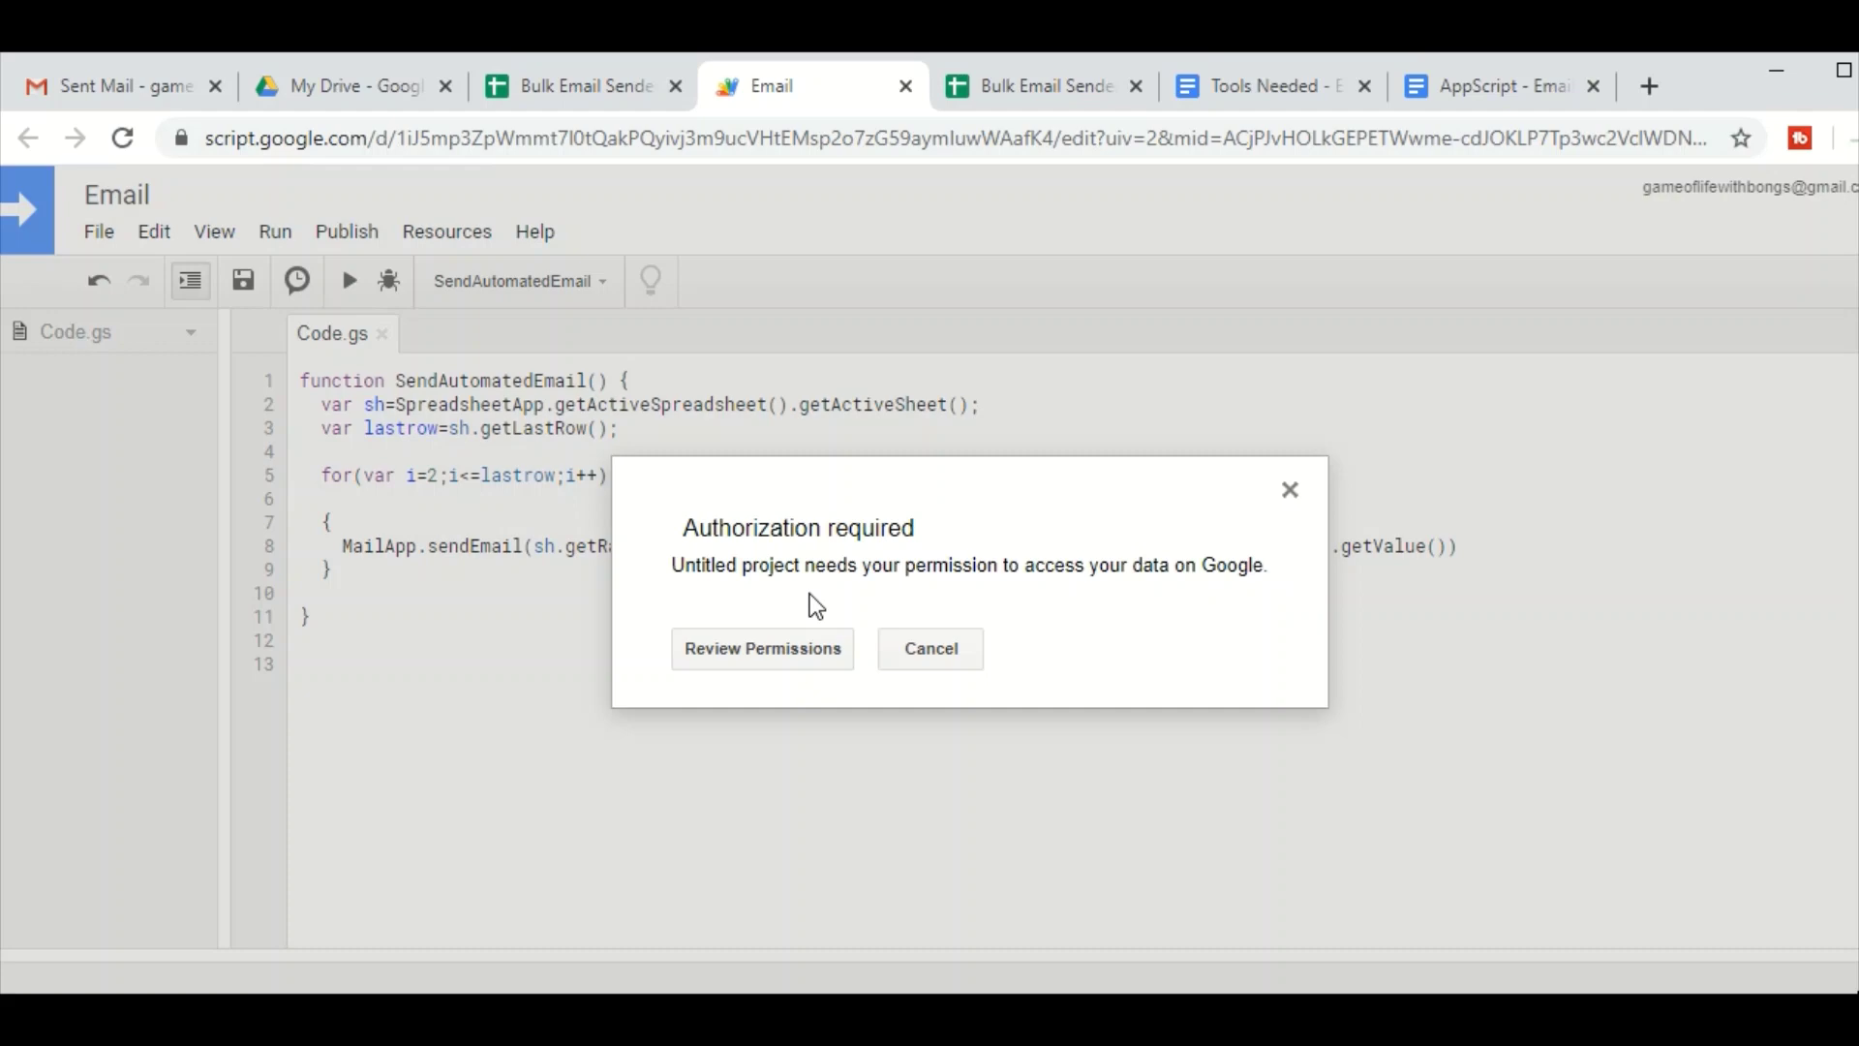
- Grant the script access to spreadsheets and email, proceeding past the unverified-app warning
click(784, 659)
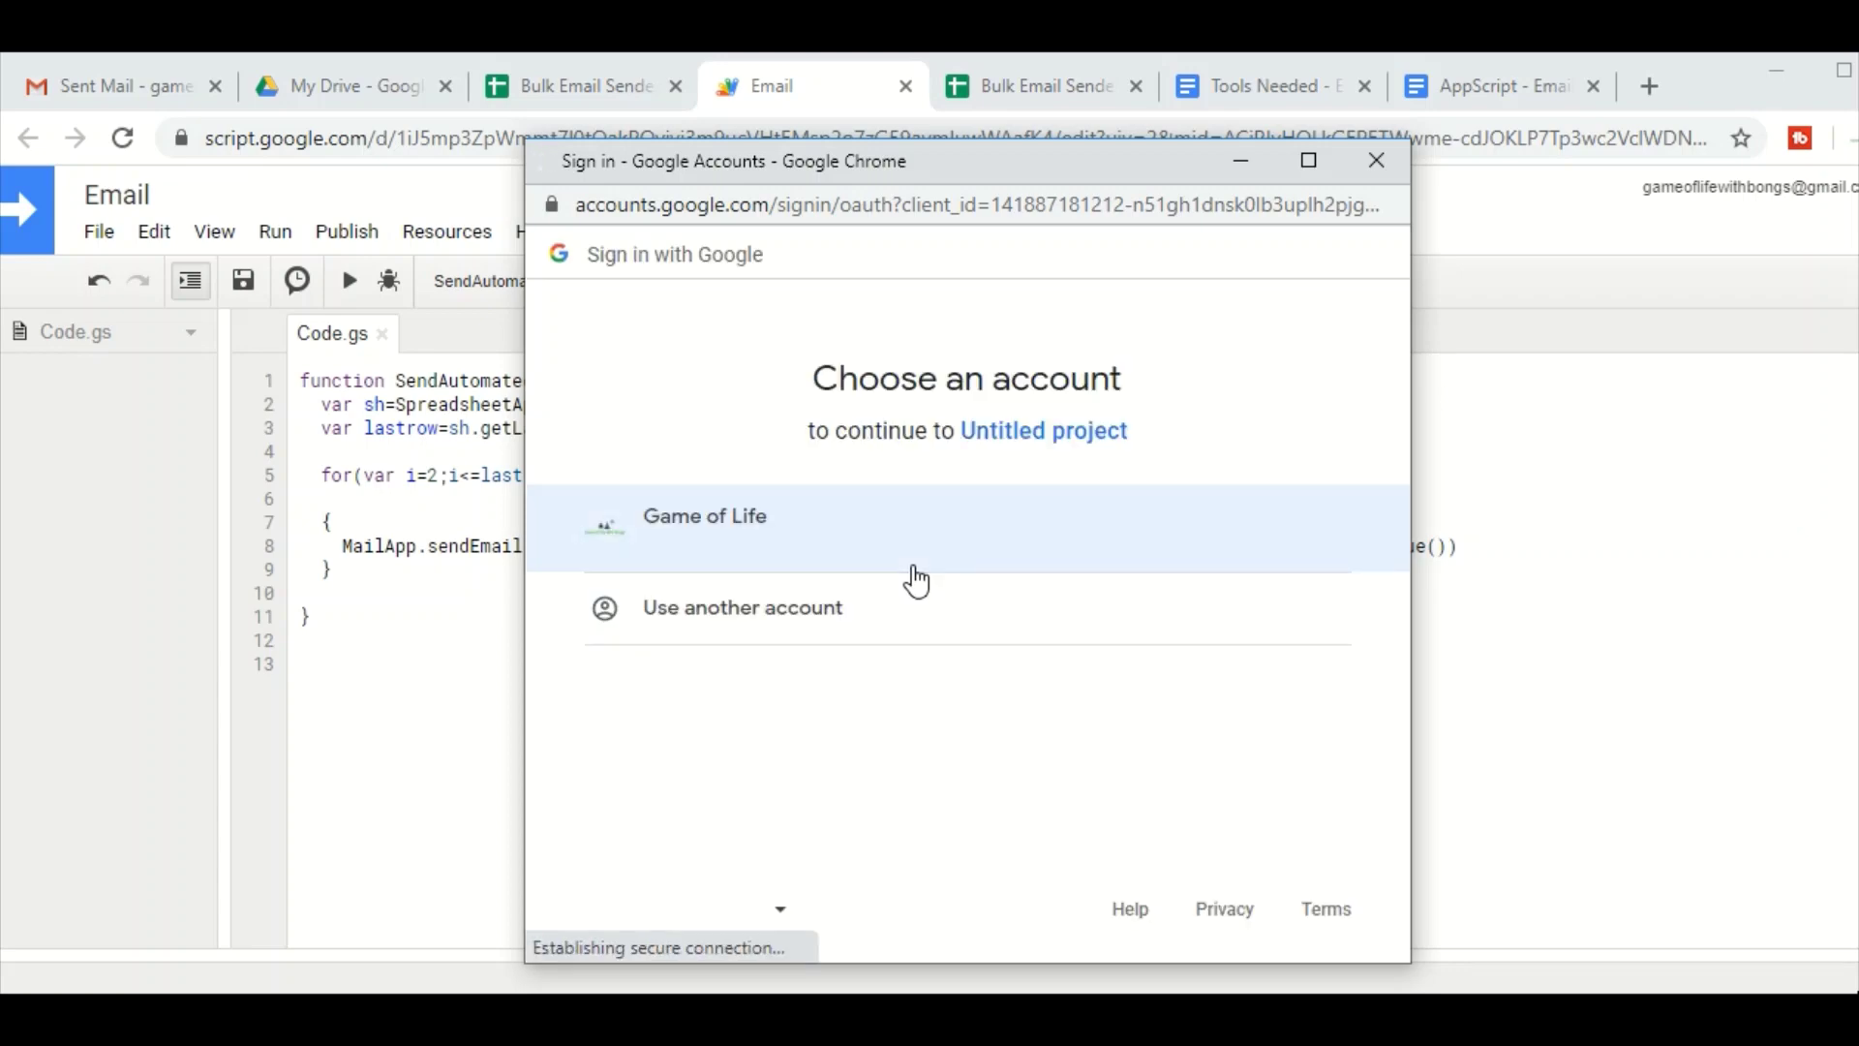
click(884, 541)
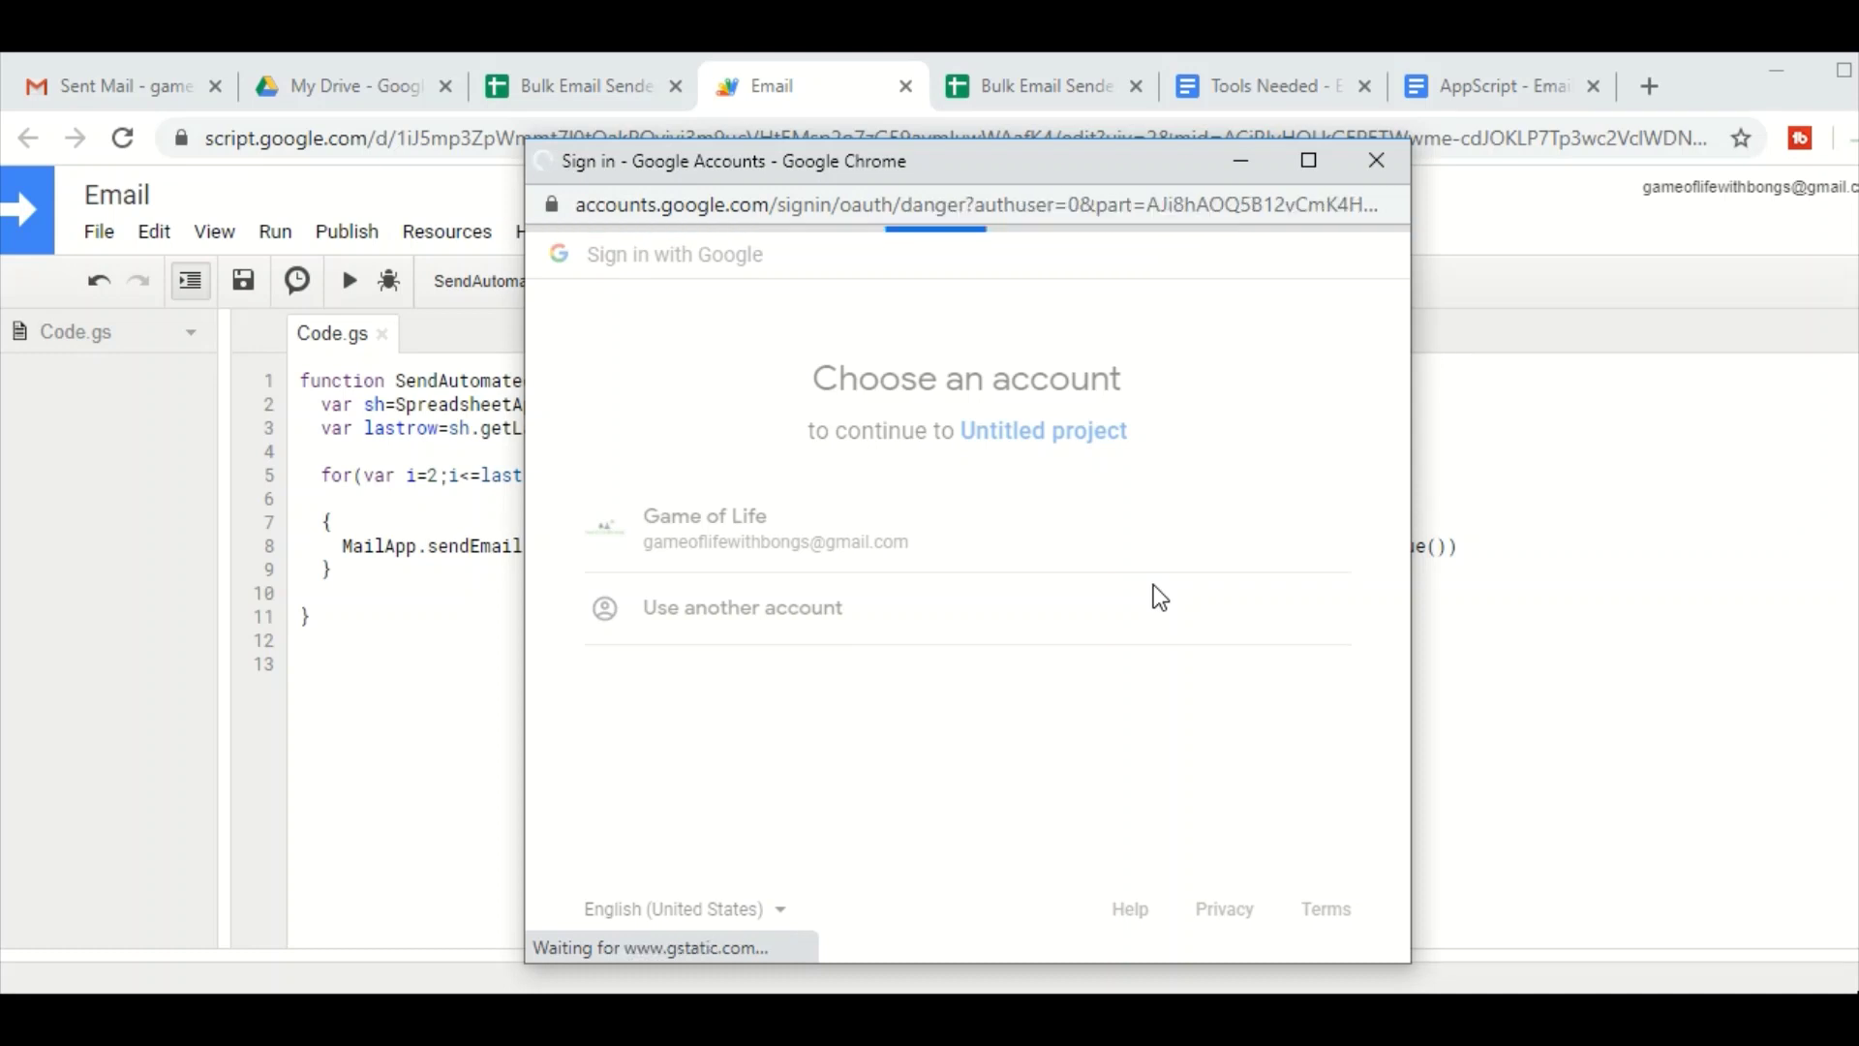
click(601, 699)
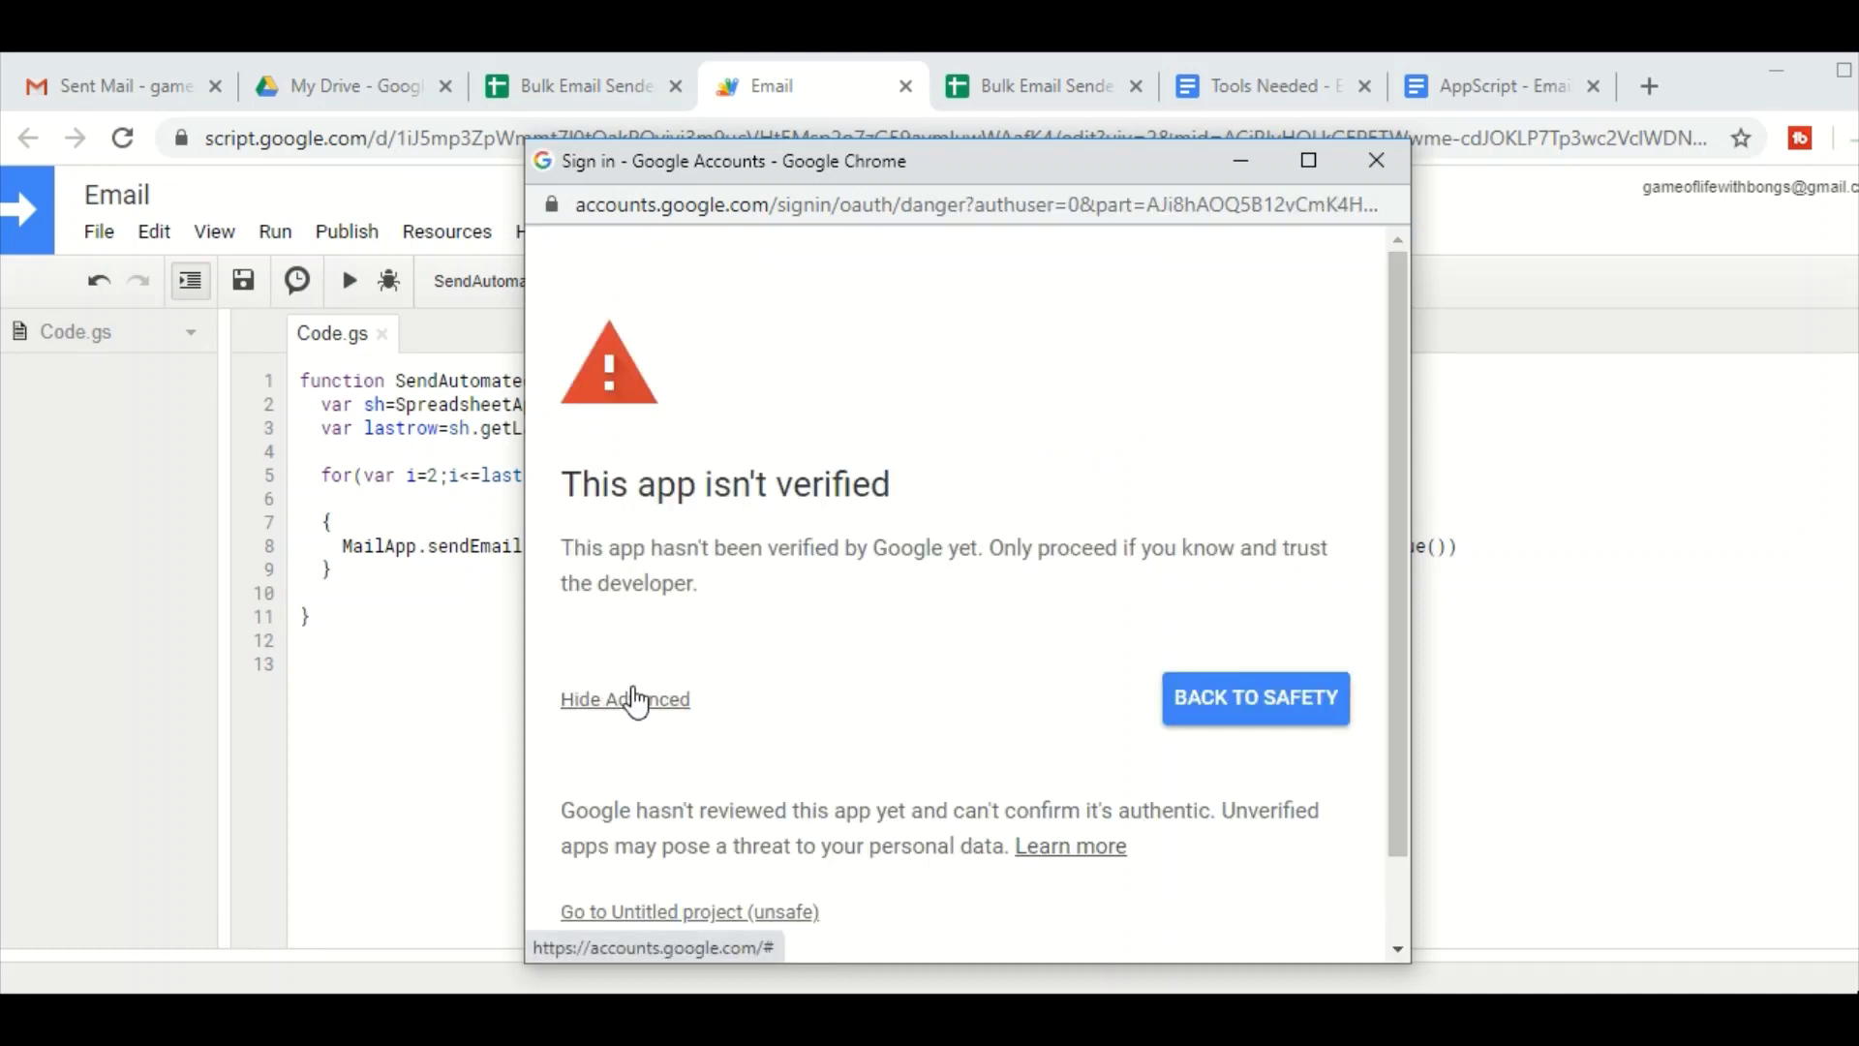
scroll(869, 666, down, 1)
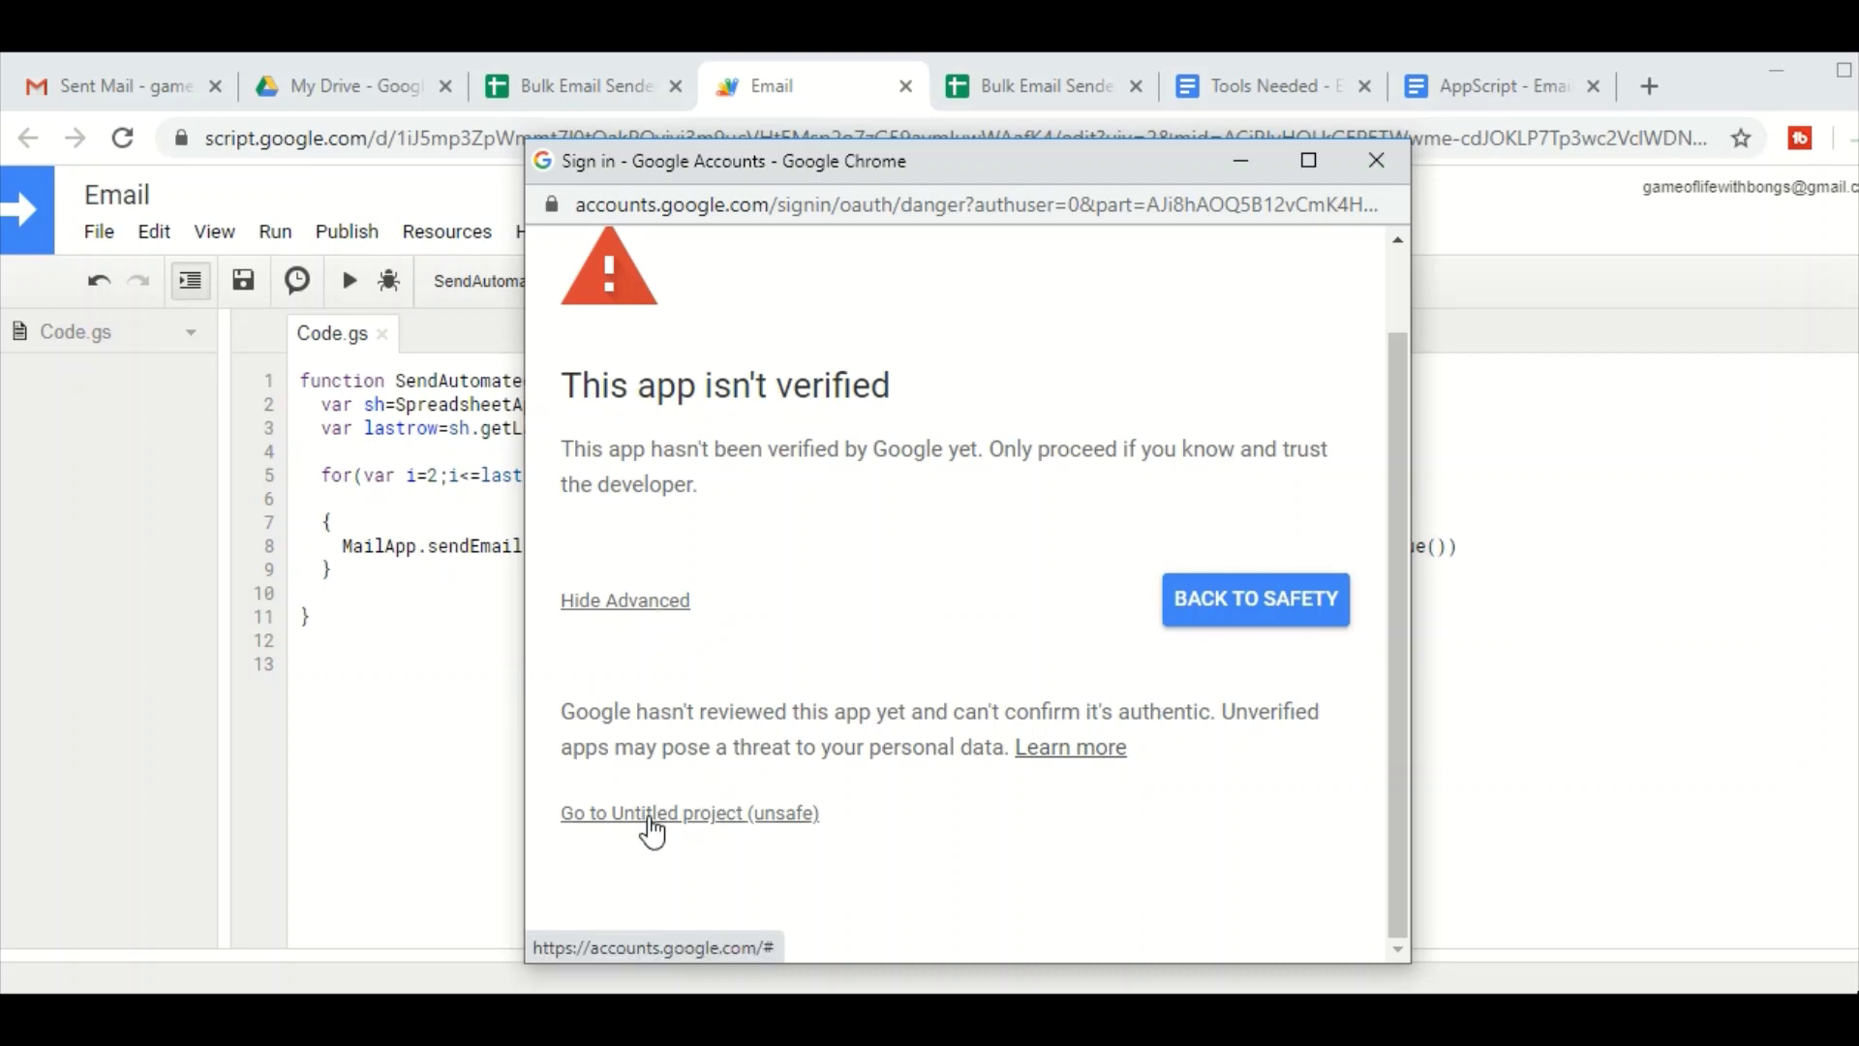
click(654, 815)
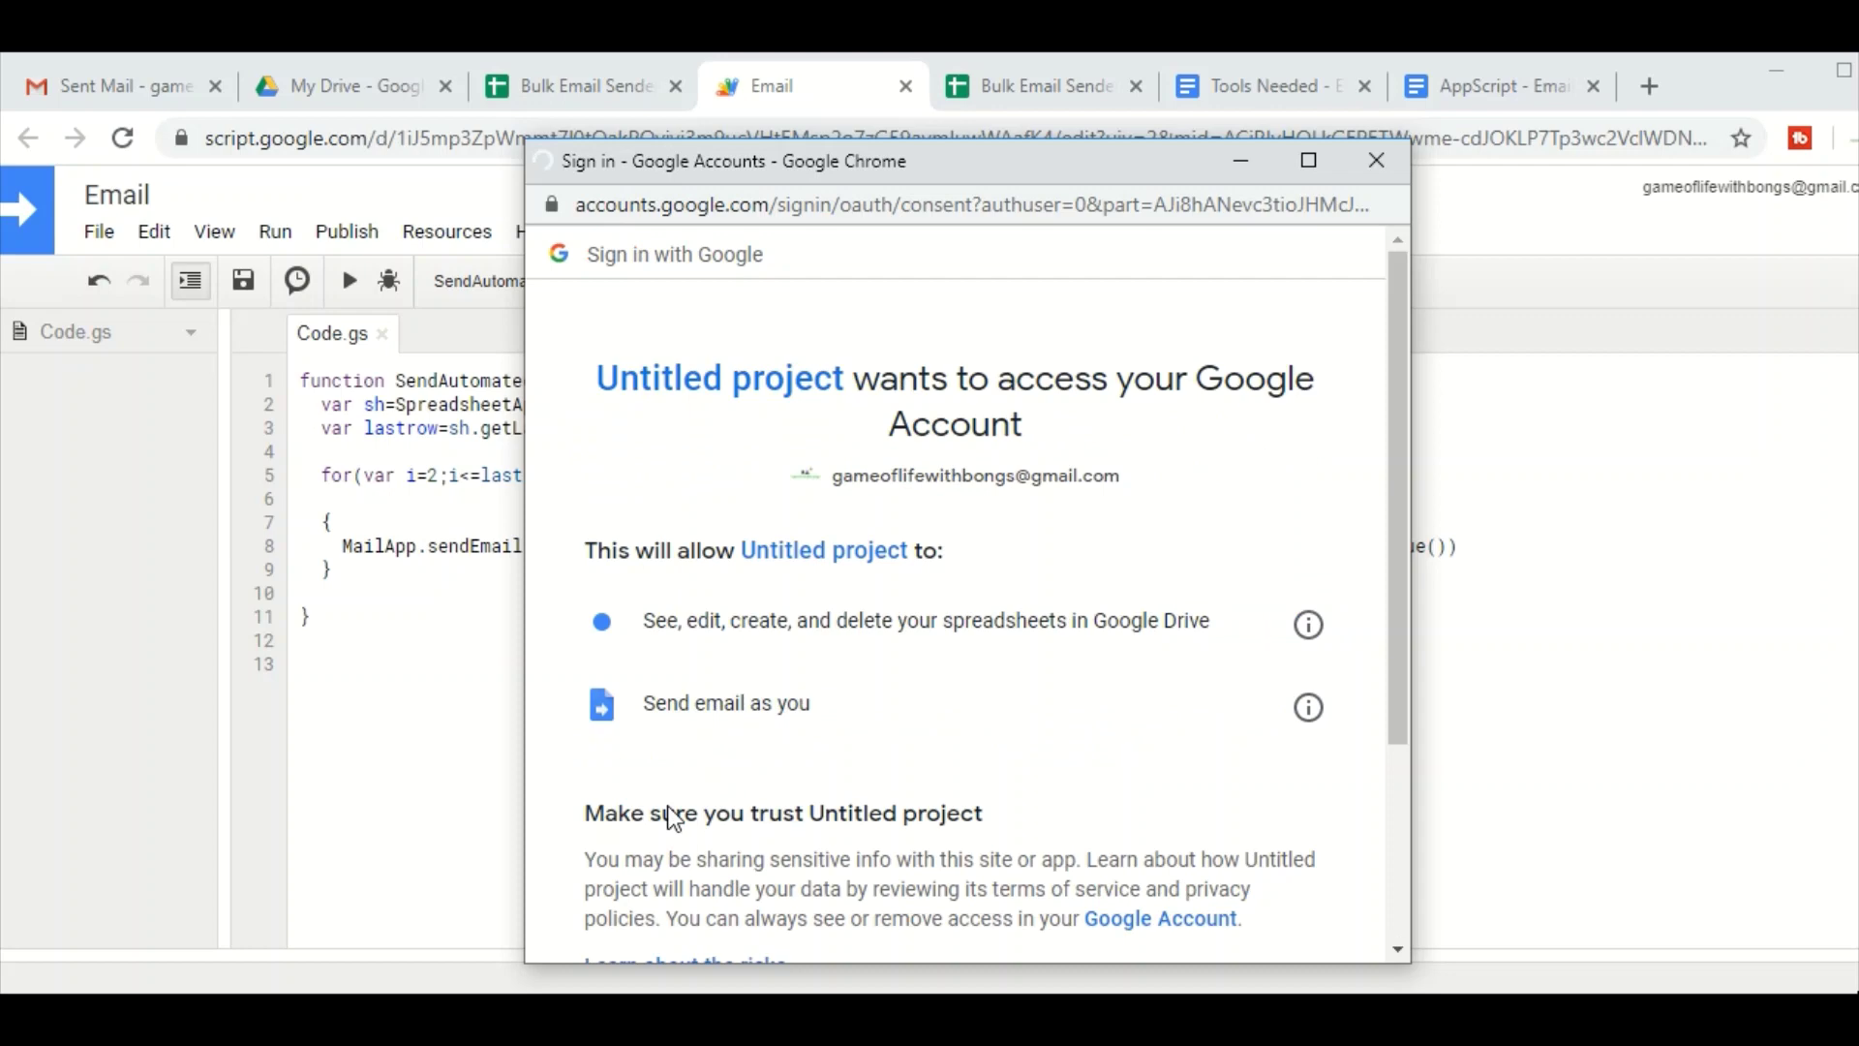
scroll(1075, 605, down, 3)
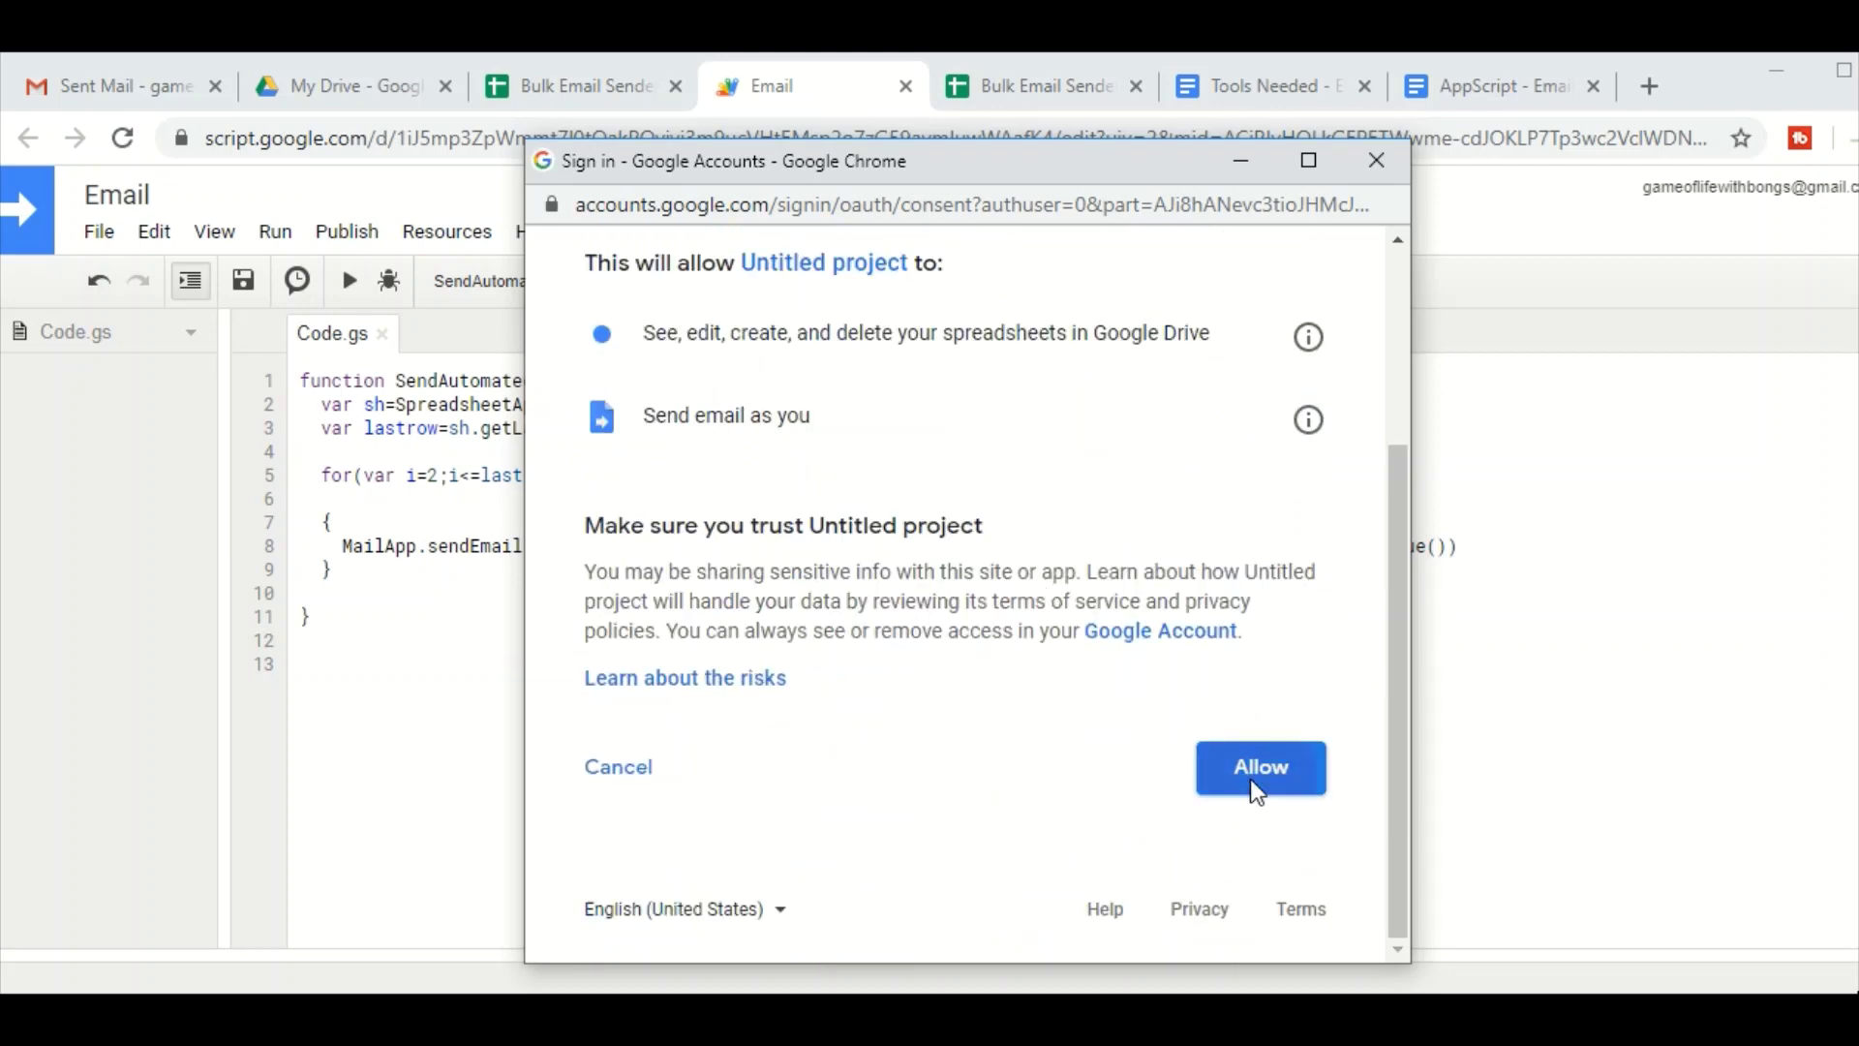
click(1218, 787)
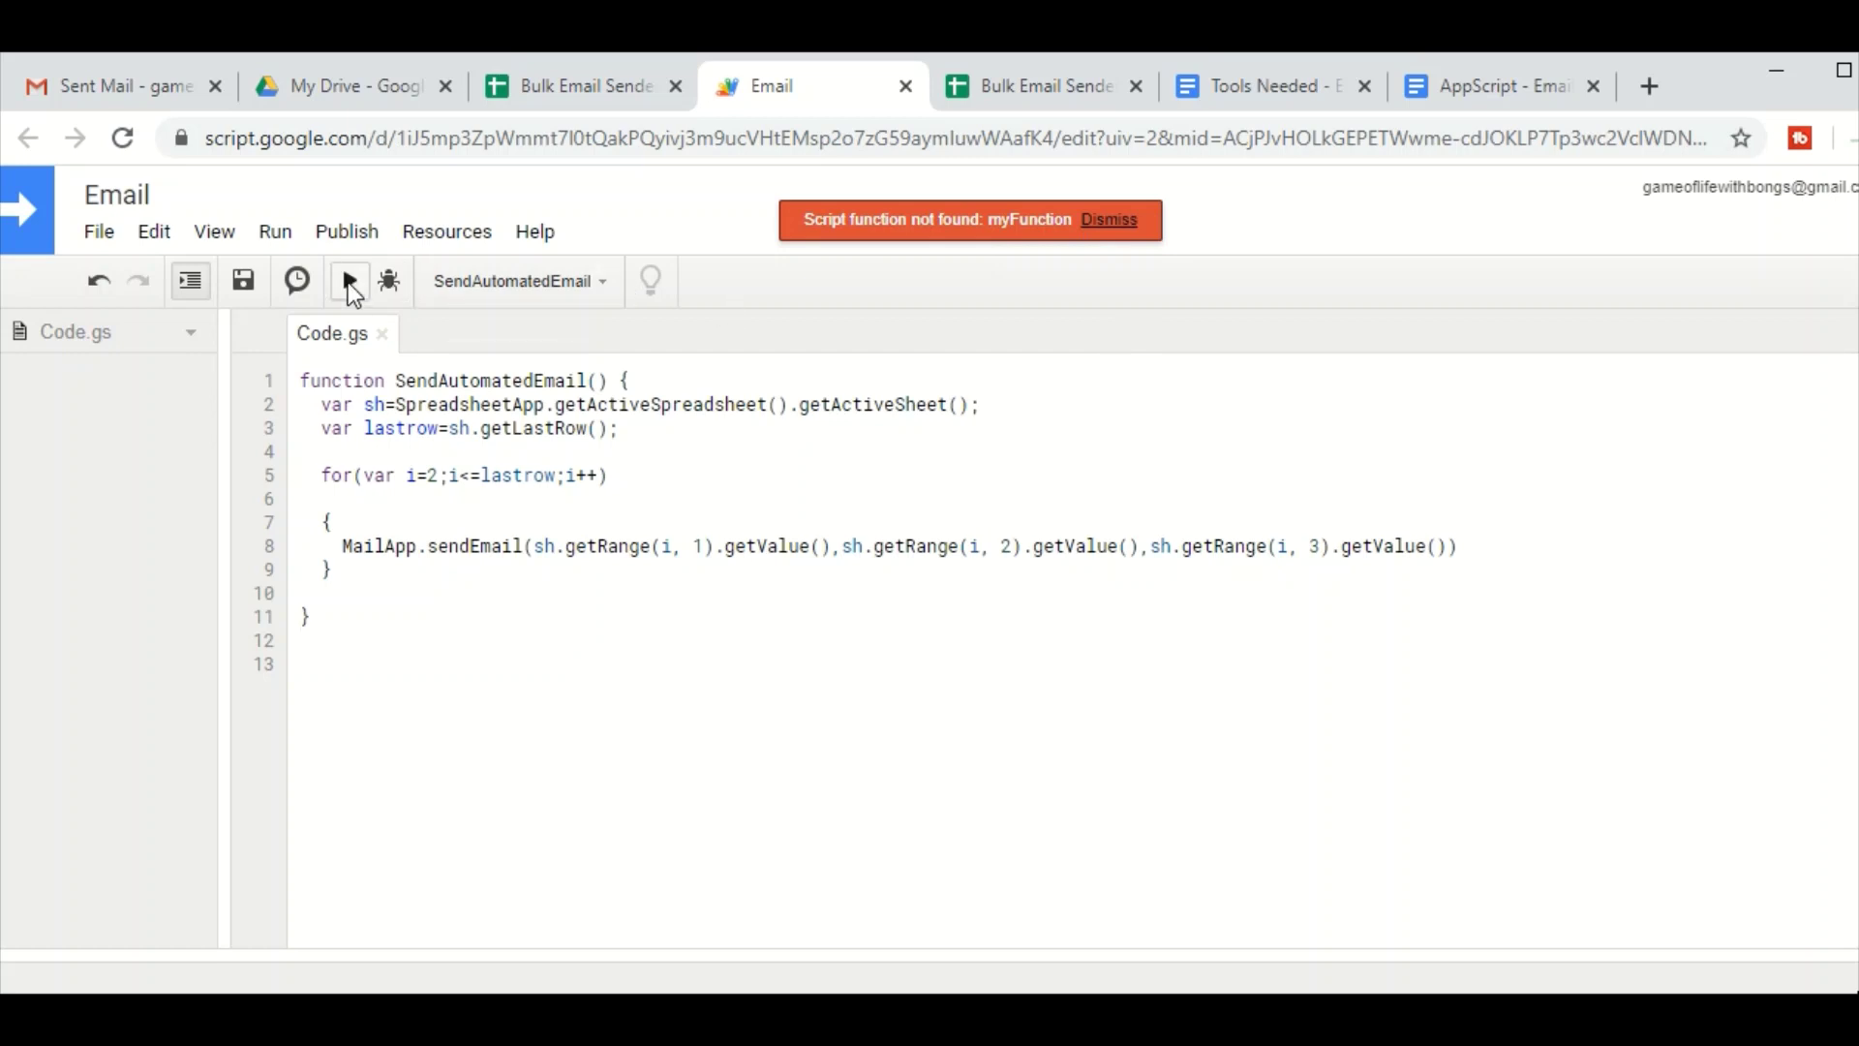
- Run SendAutomatedEmail, copy its function name, and close the script editor tab
click(350, 281)
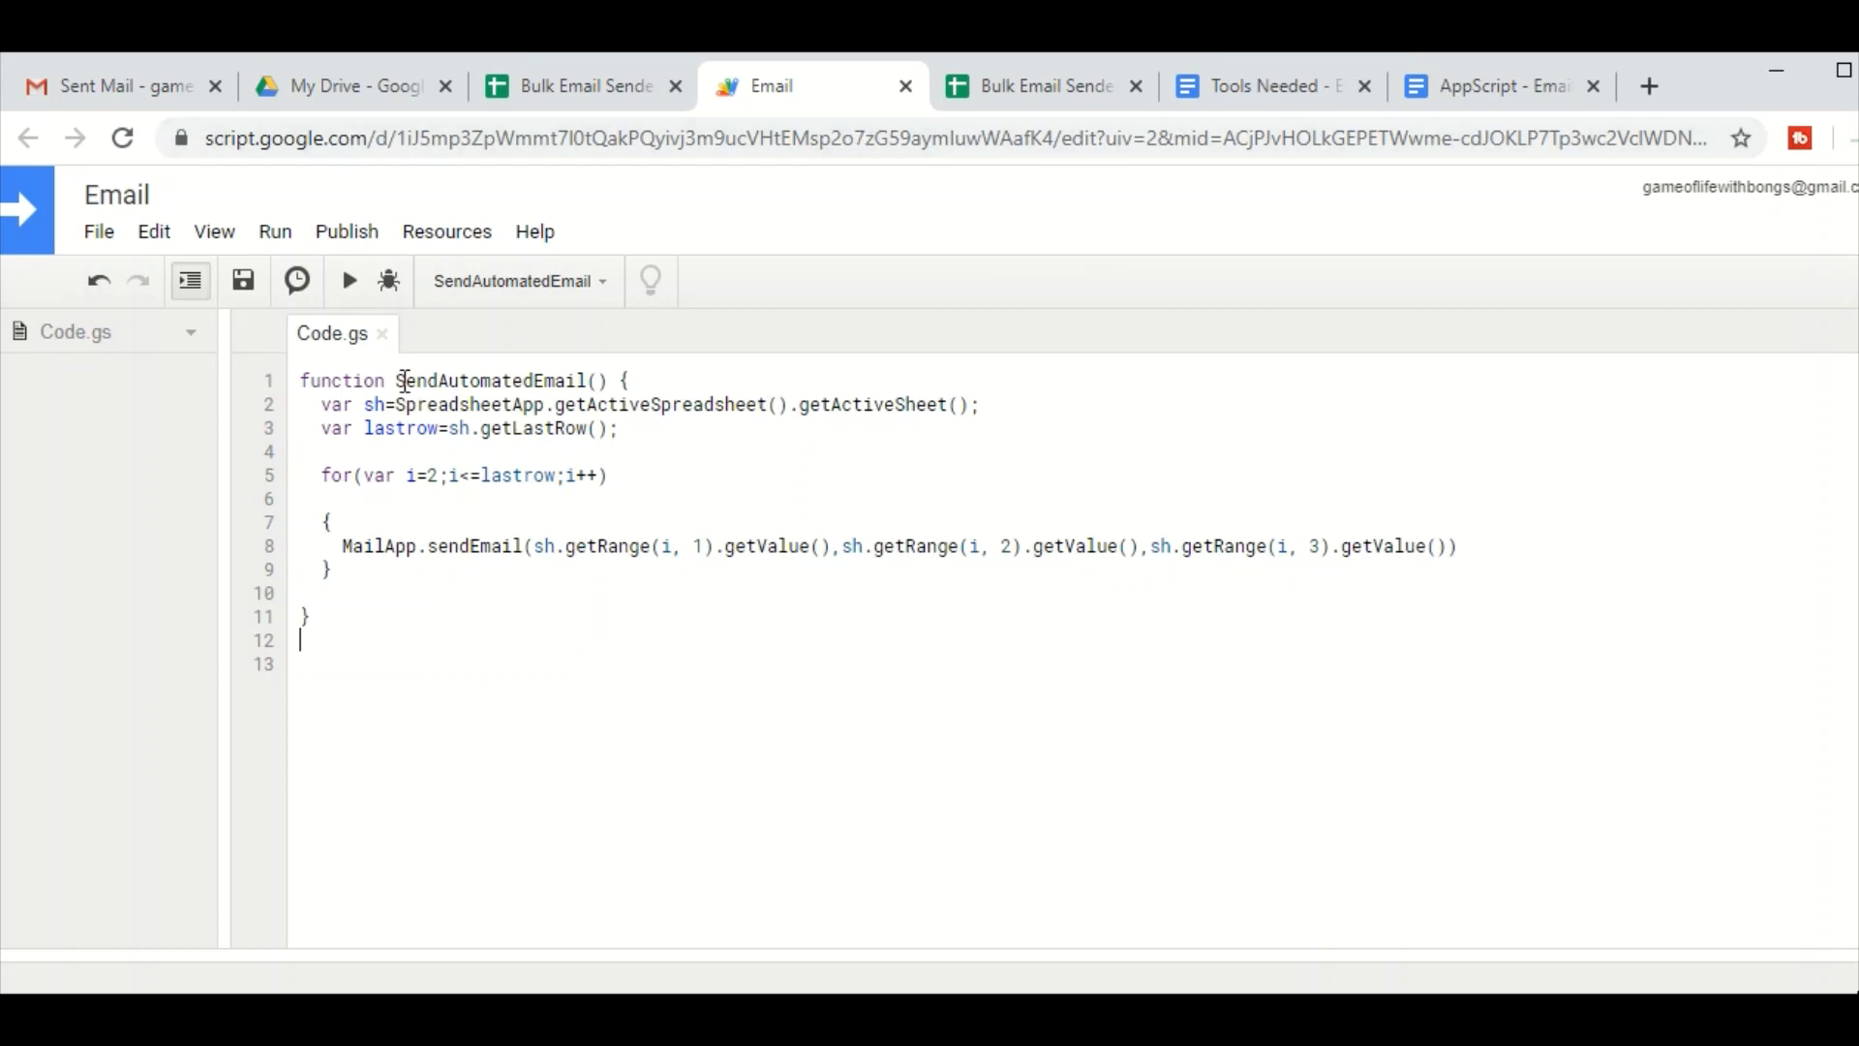
drag(396, 380, 580, 378)
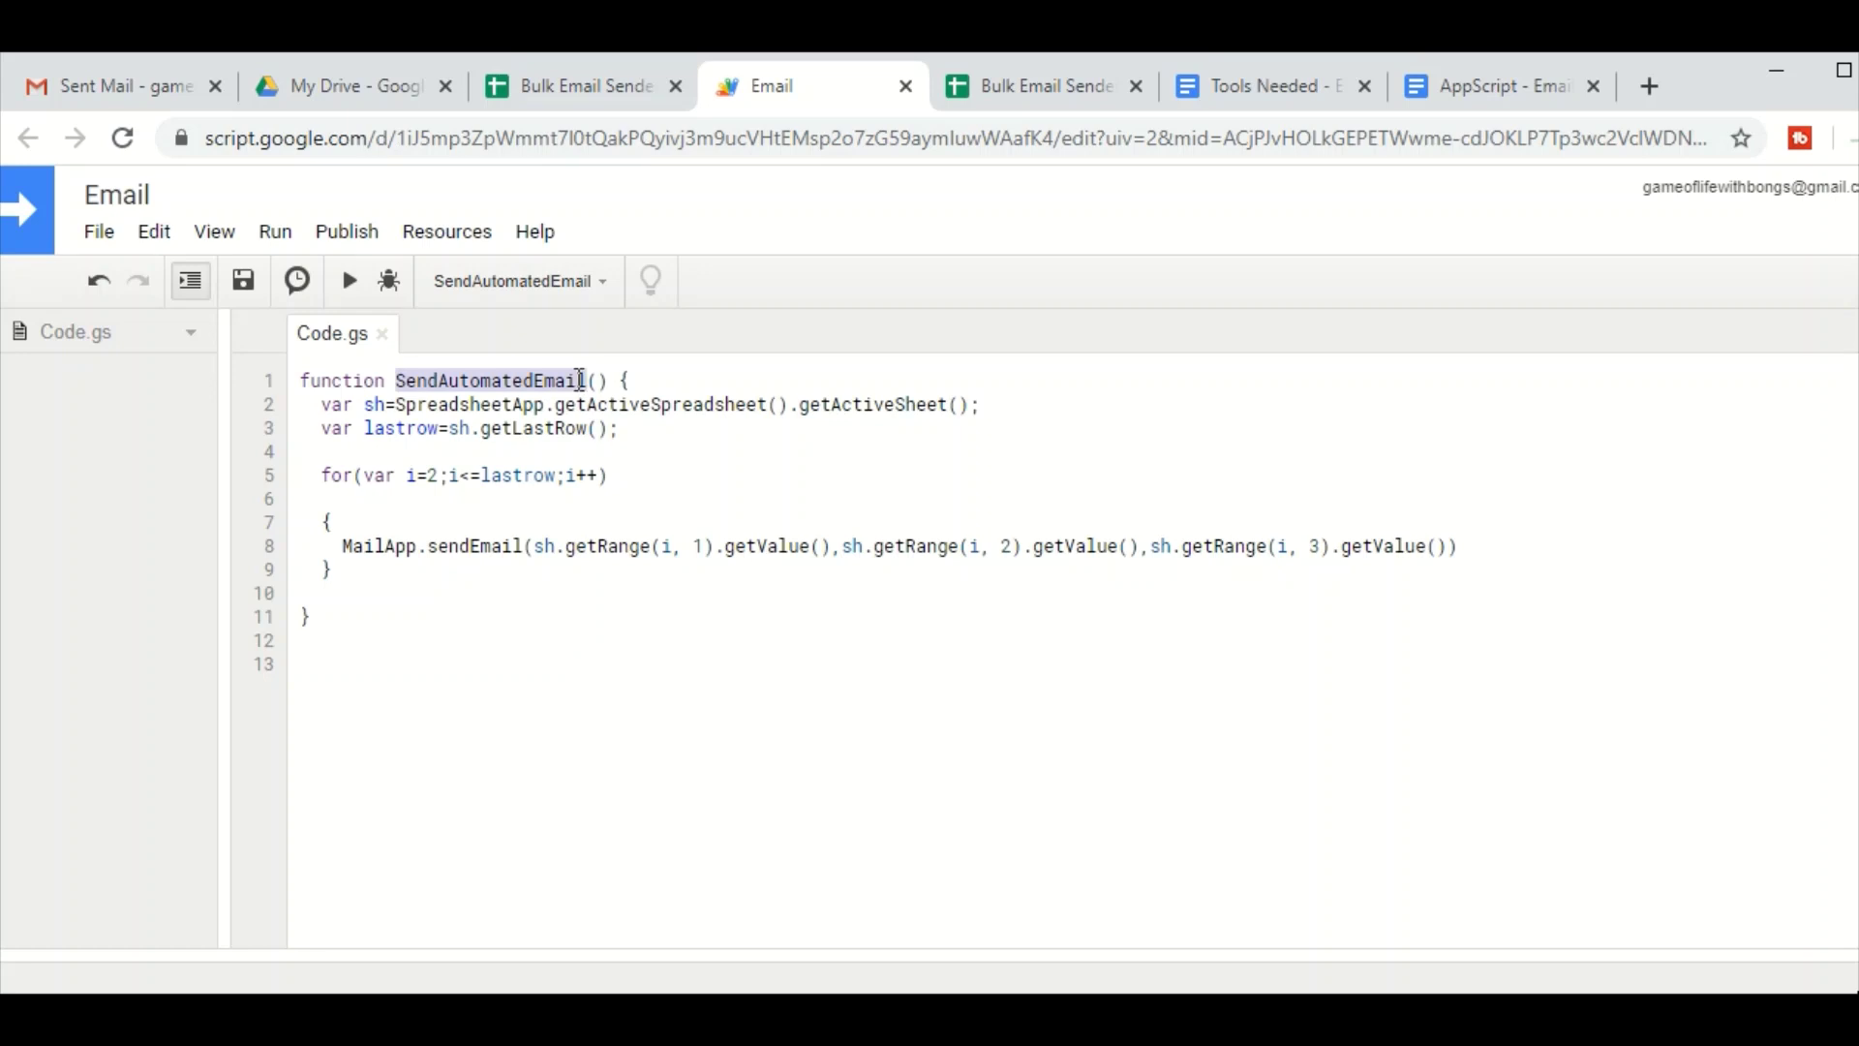
mouse_move(580, 379)
mouse_down()
mouse_move(533, 414)
mouse_move(590, 384)
mouse_up()
key(ctrl+c)
click(906, 86)
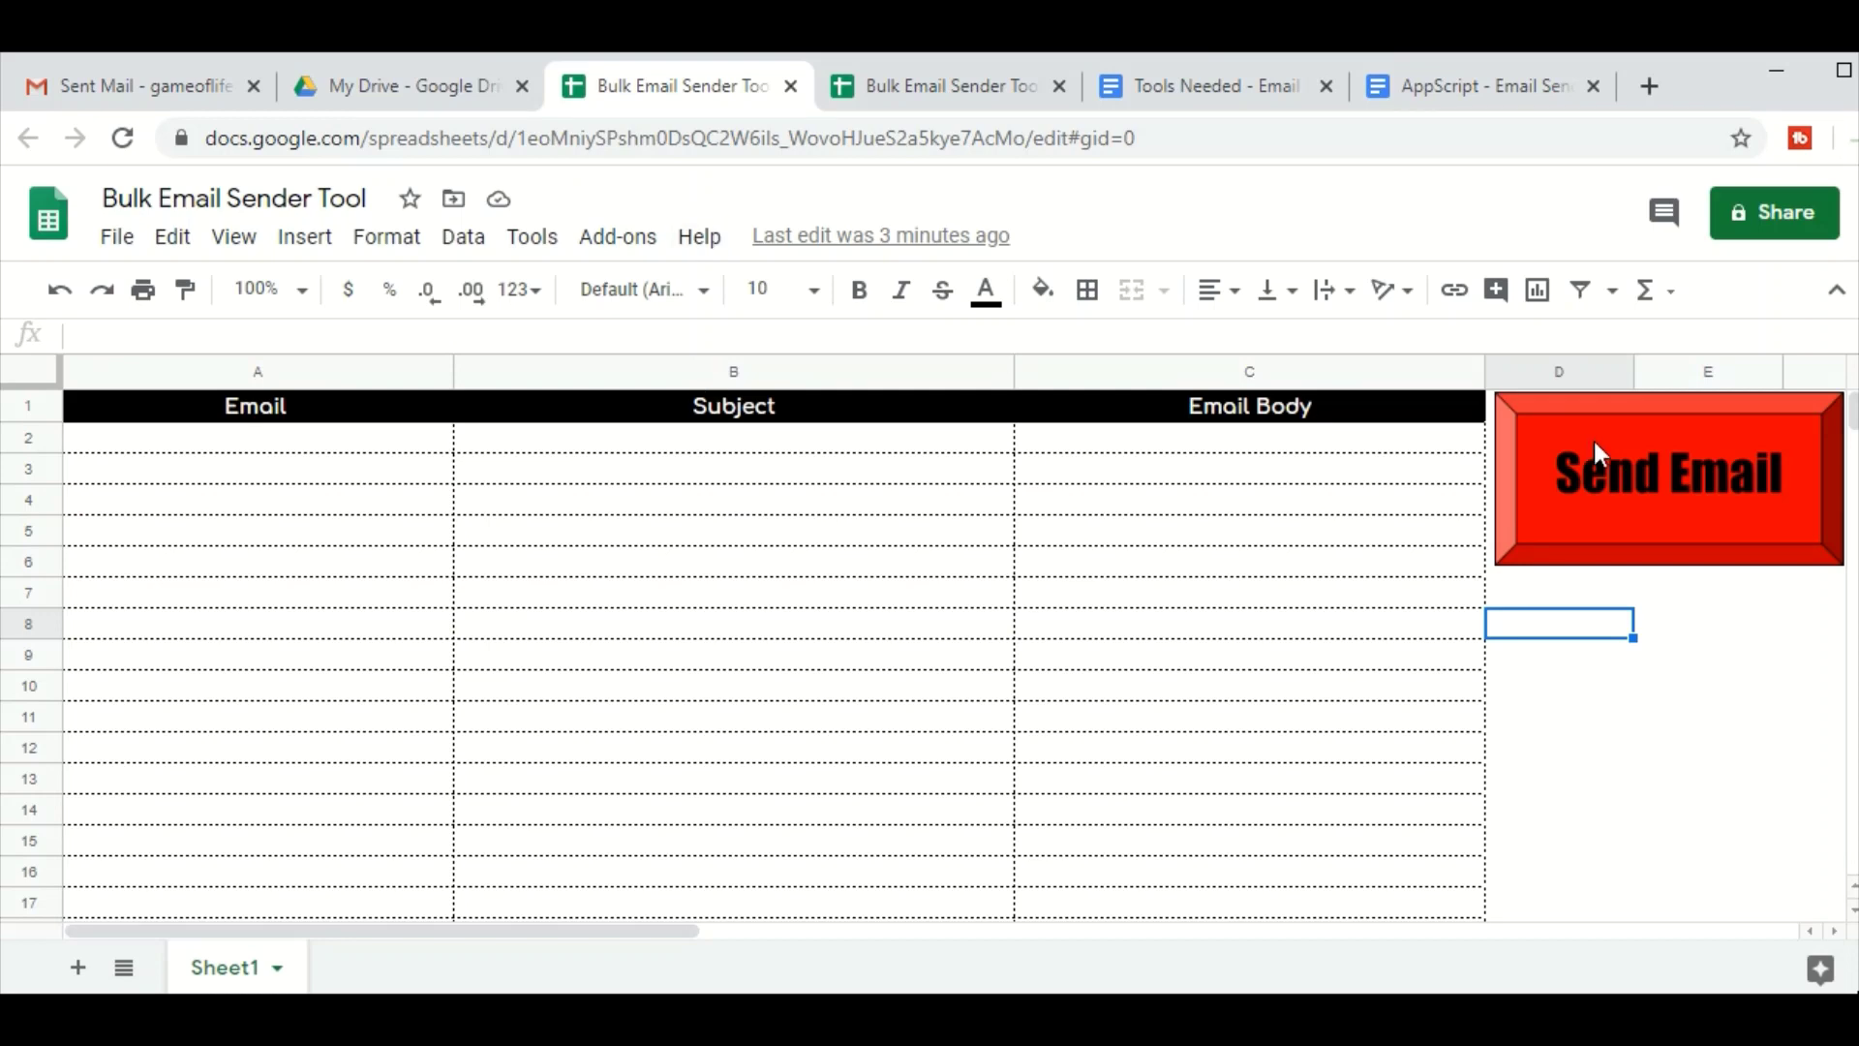
- Assign the SendAutomatedEmail script to the red Send Email drawing
click(1609, 455)
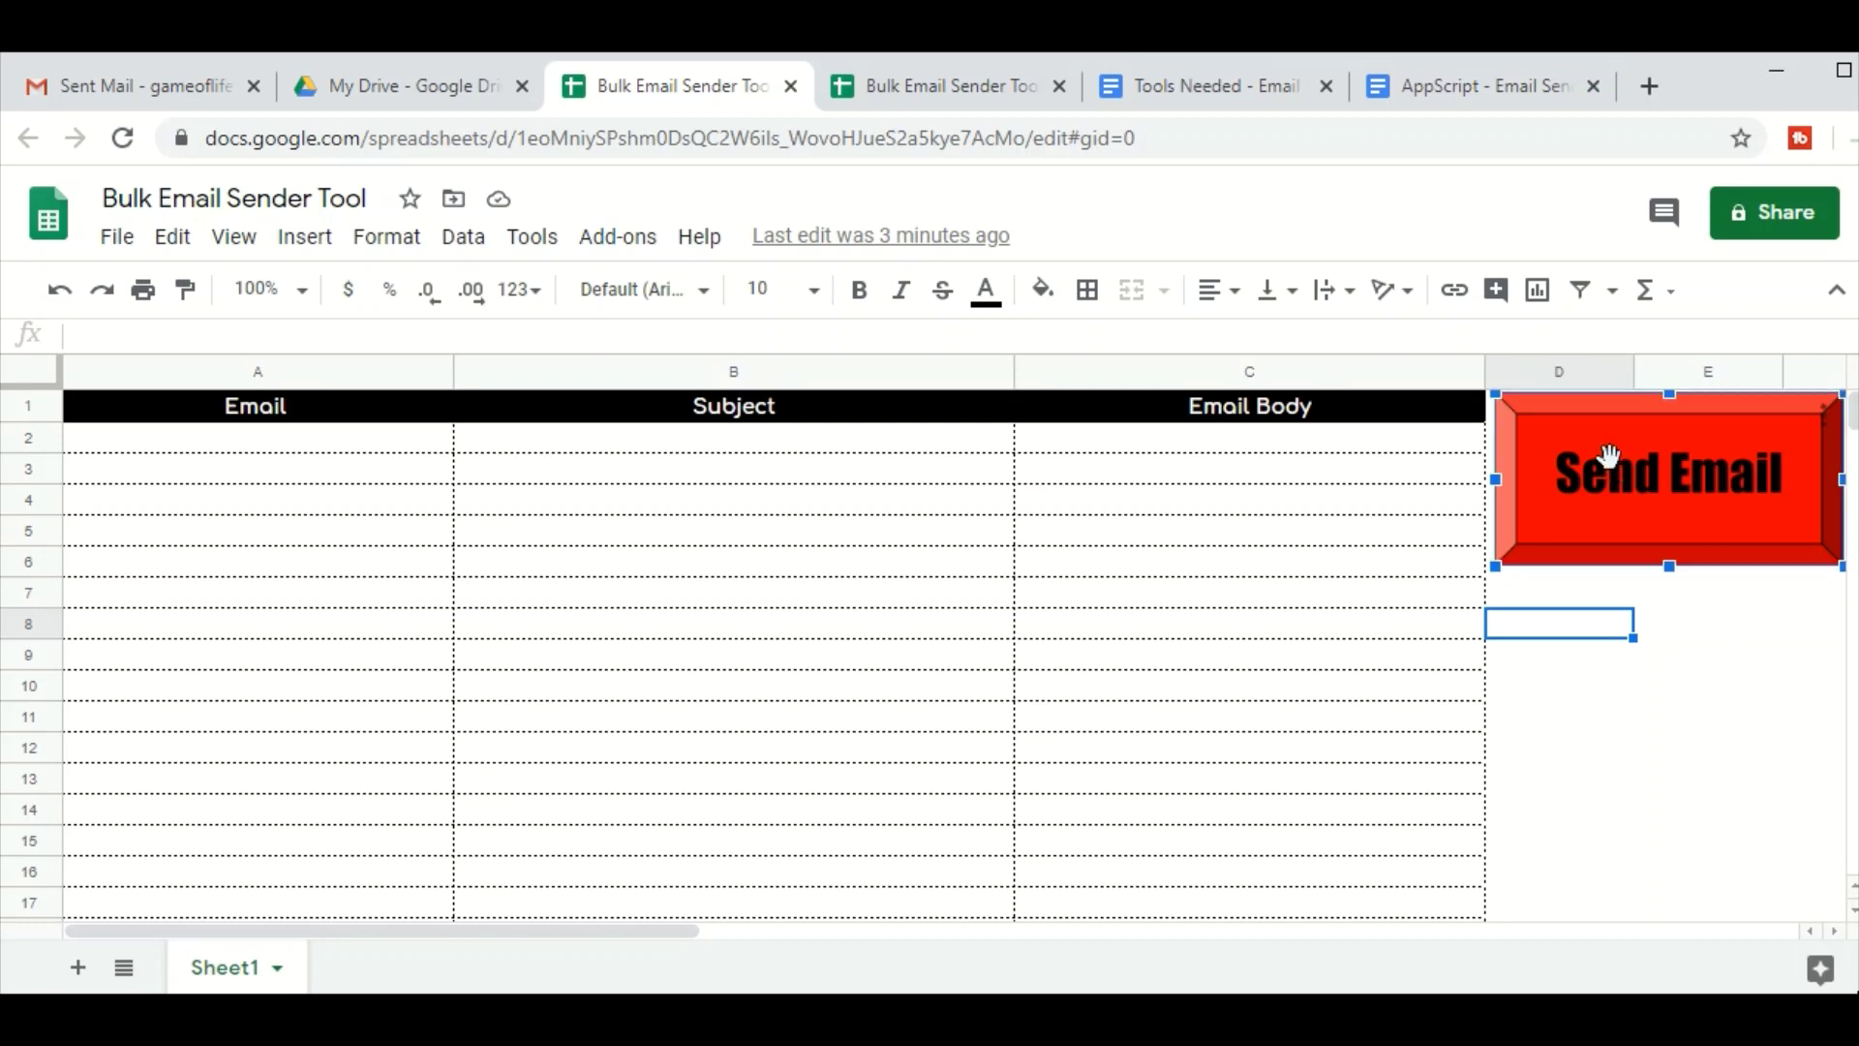
click(1826, 412)
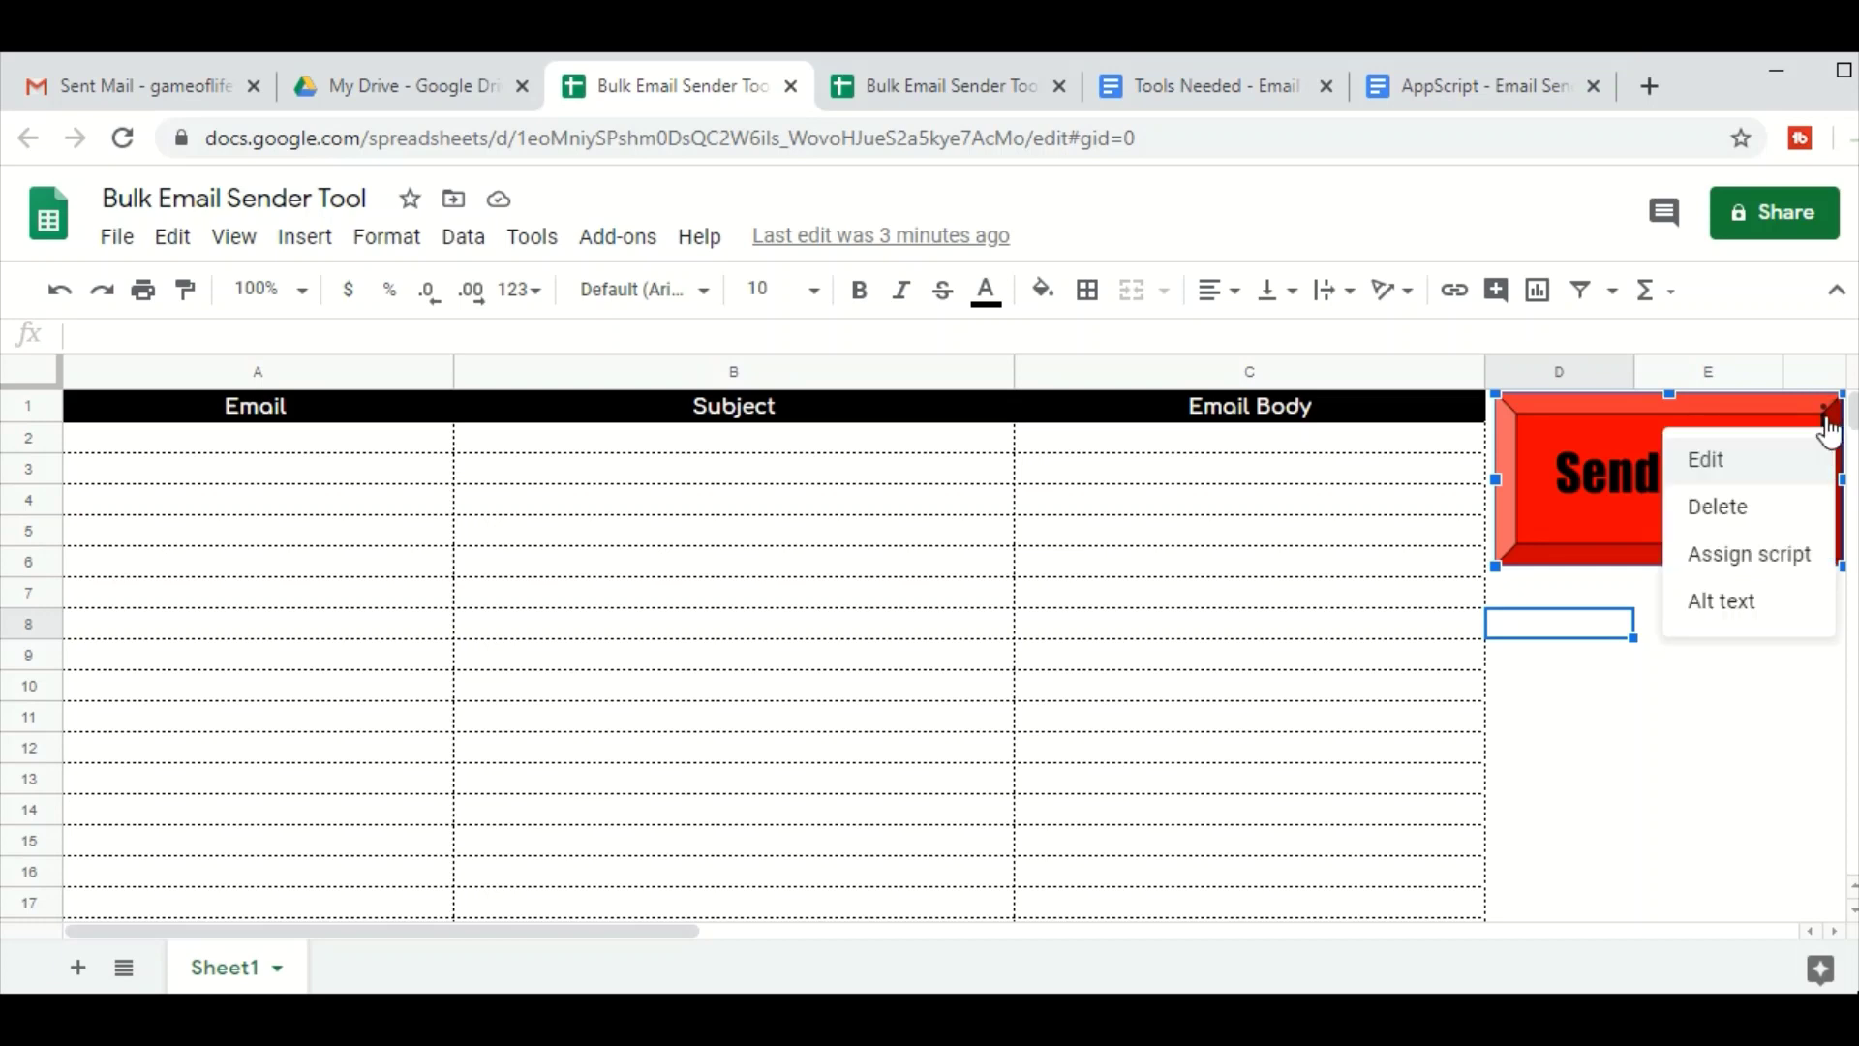
click(1777, 559)
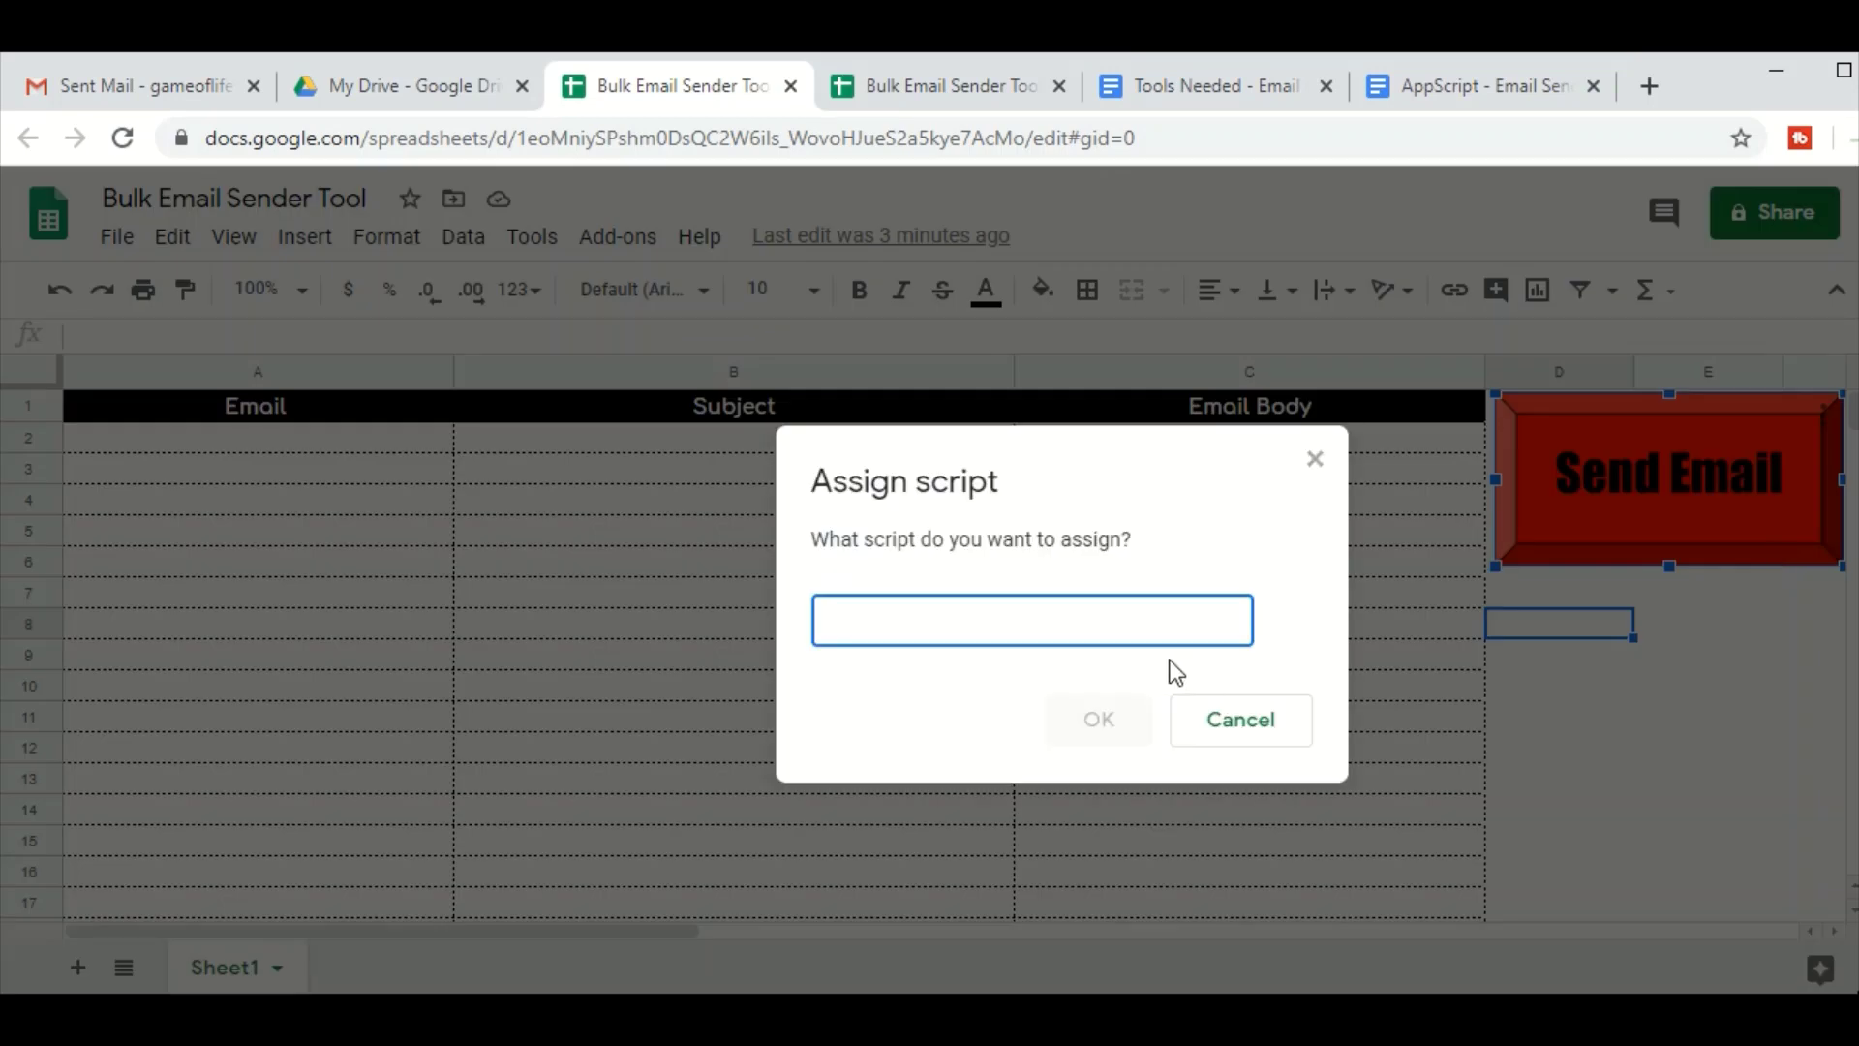
key(ctrl+v)
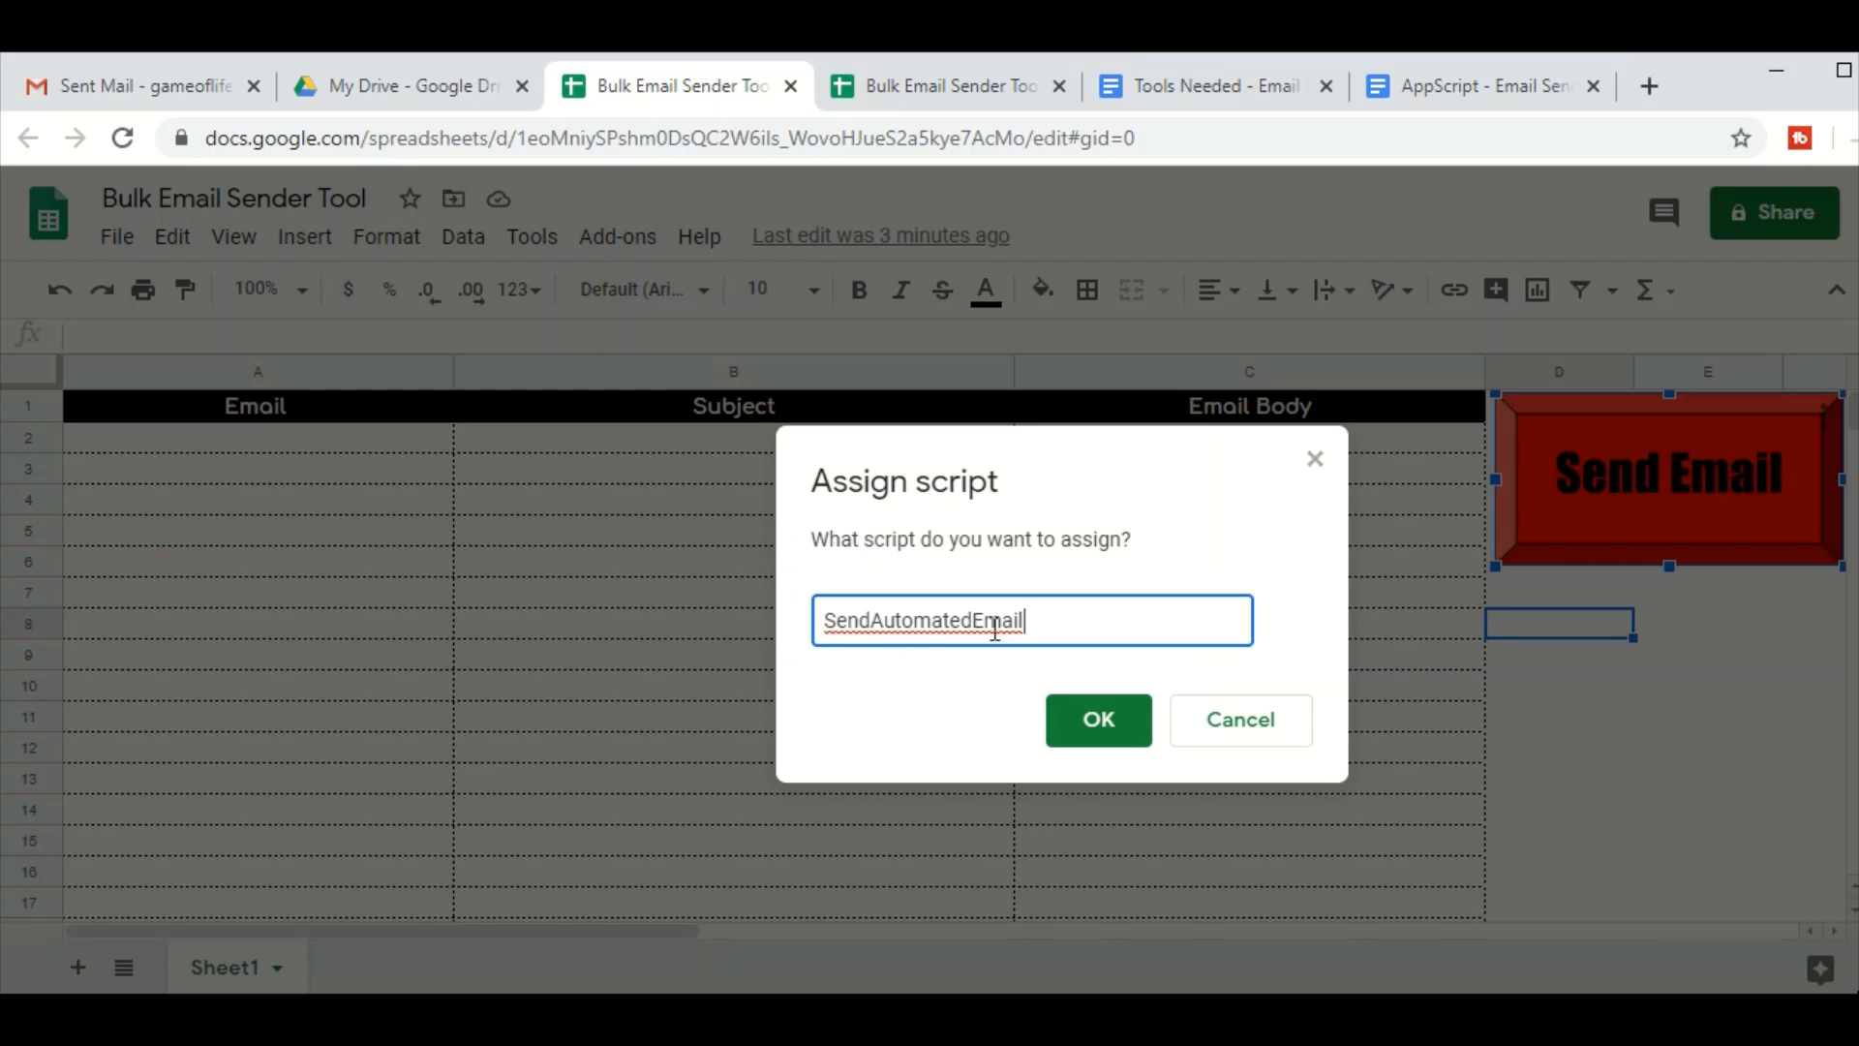
click(1092, 728)
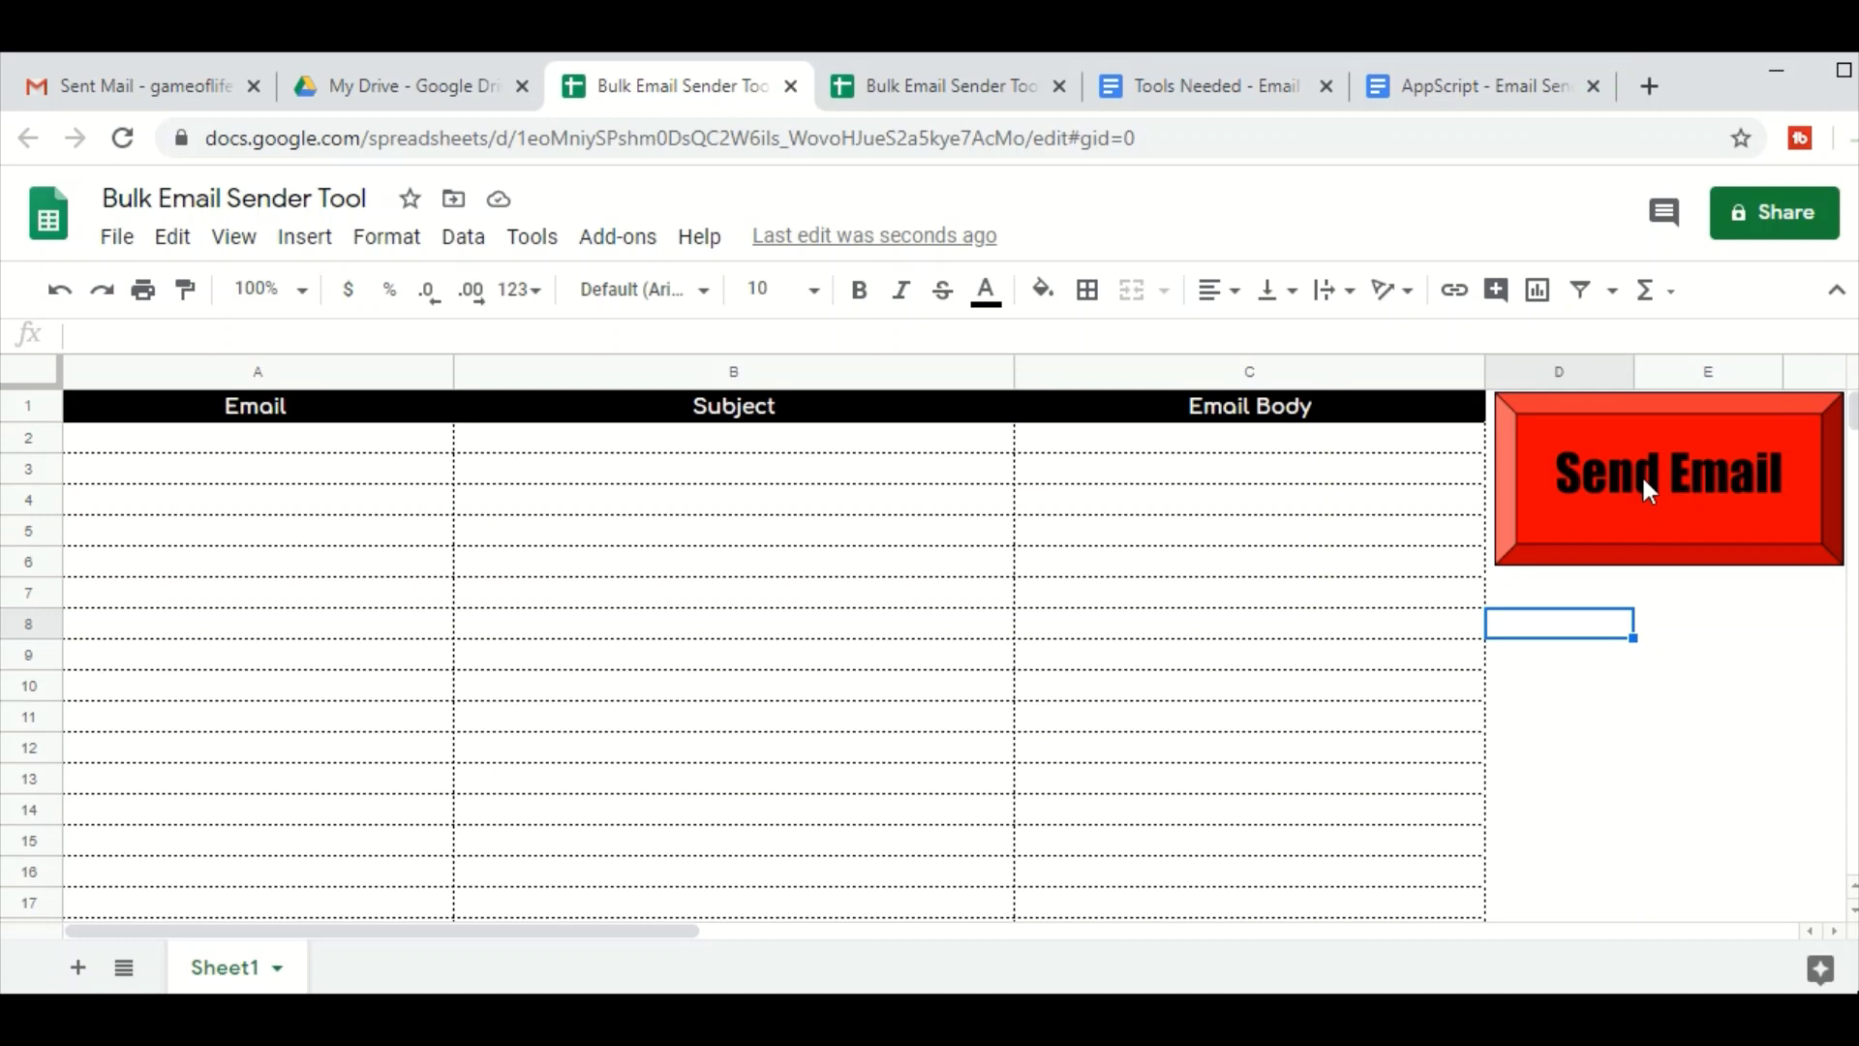
- Trigger Send Email twice while highlighting the Email, Subject and Email Body ranges
click(1640, 473)
drag(310, 447, 312, 648)
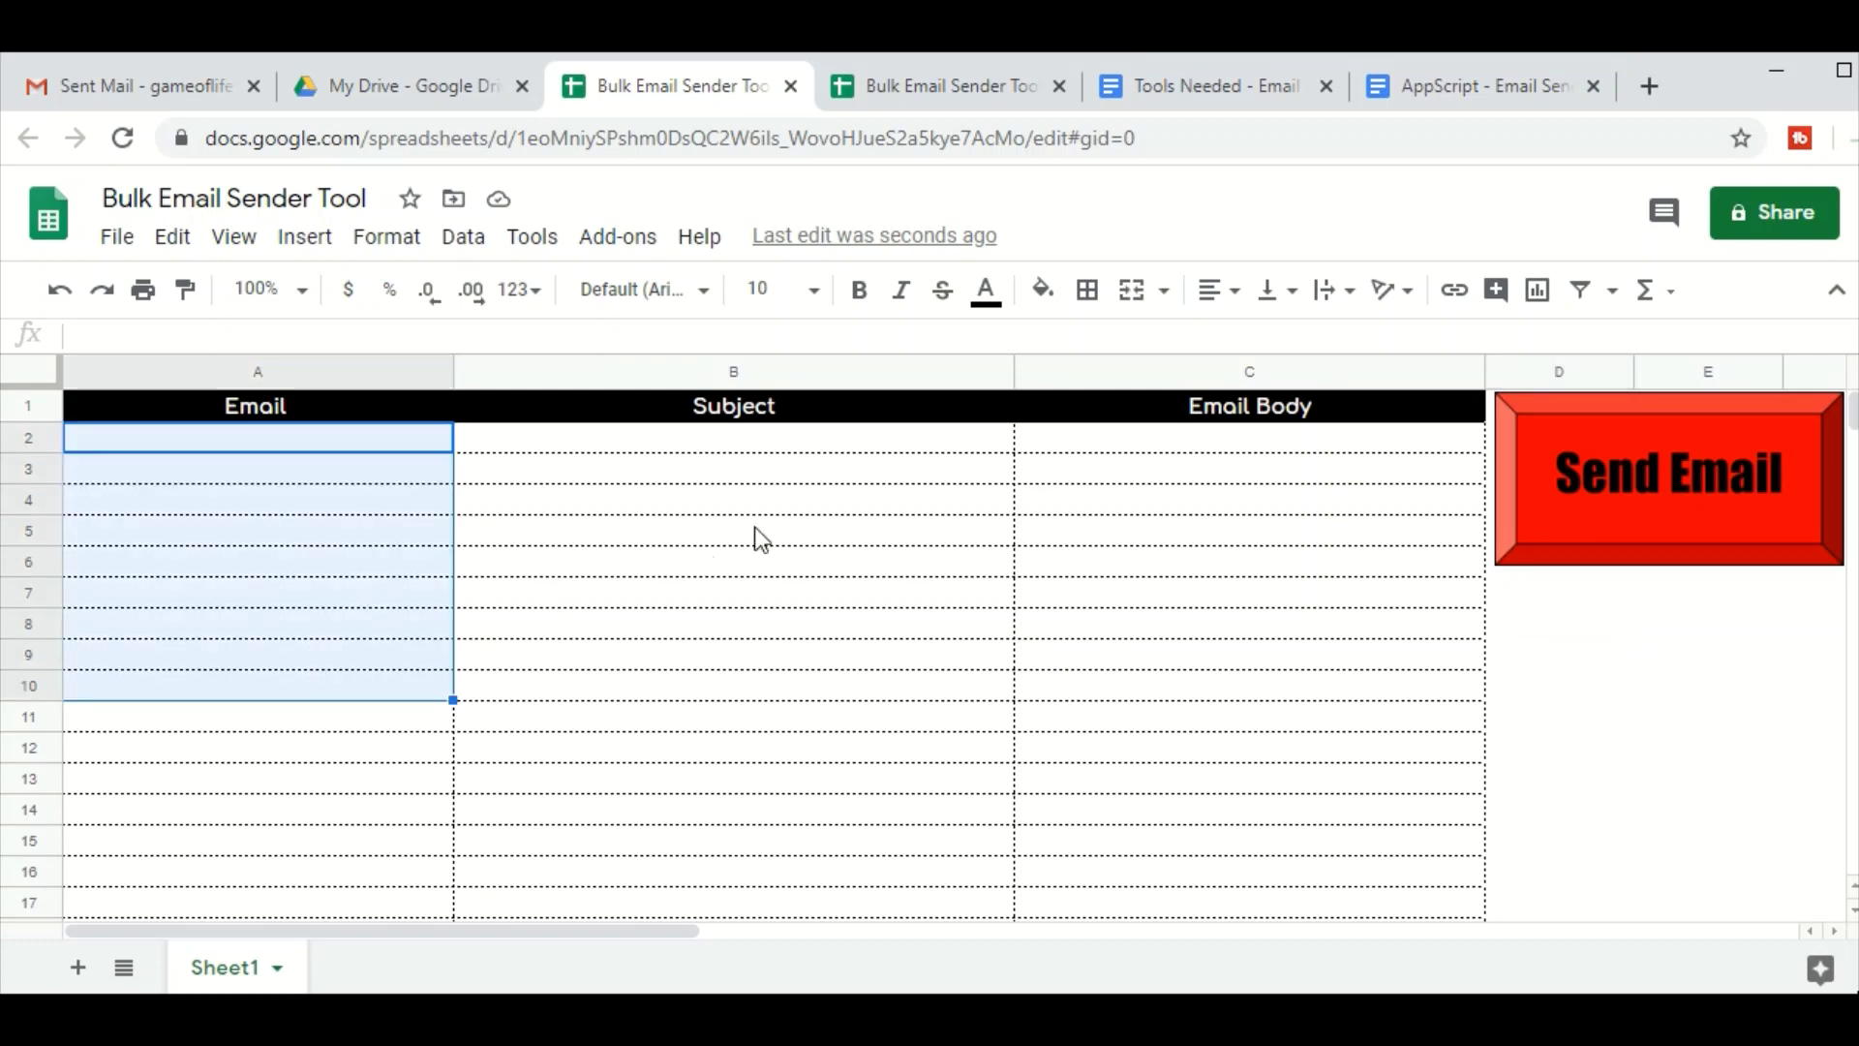
drag(739, 443, 953, 750)
drag(1212, 438, 1248, 758)
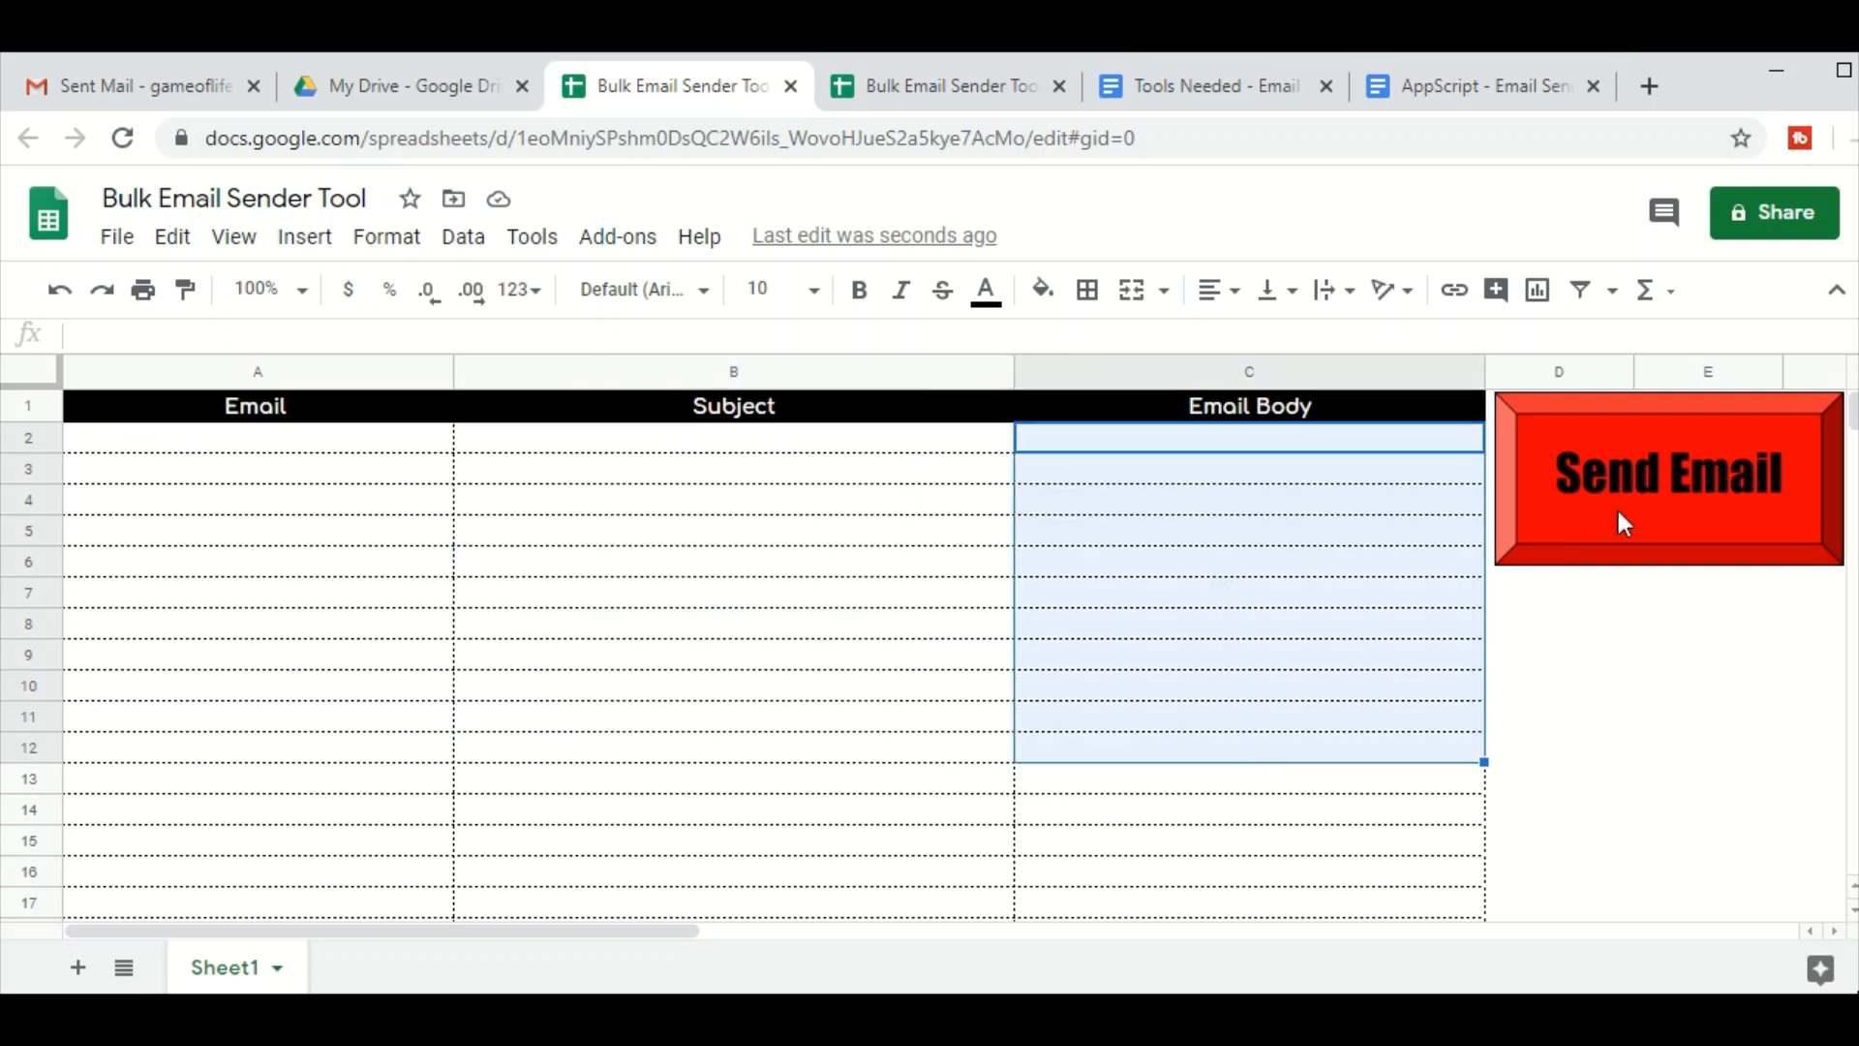
click(1671, 478)
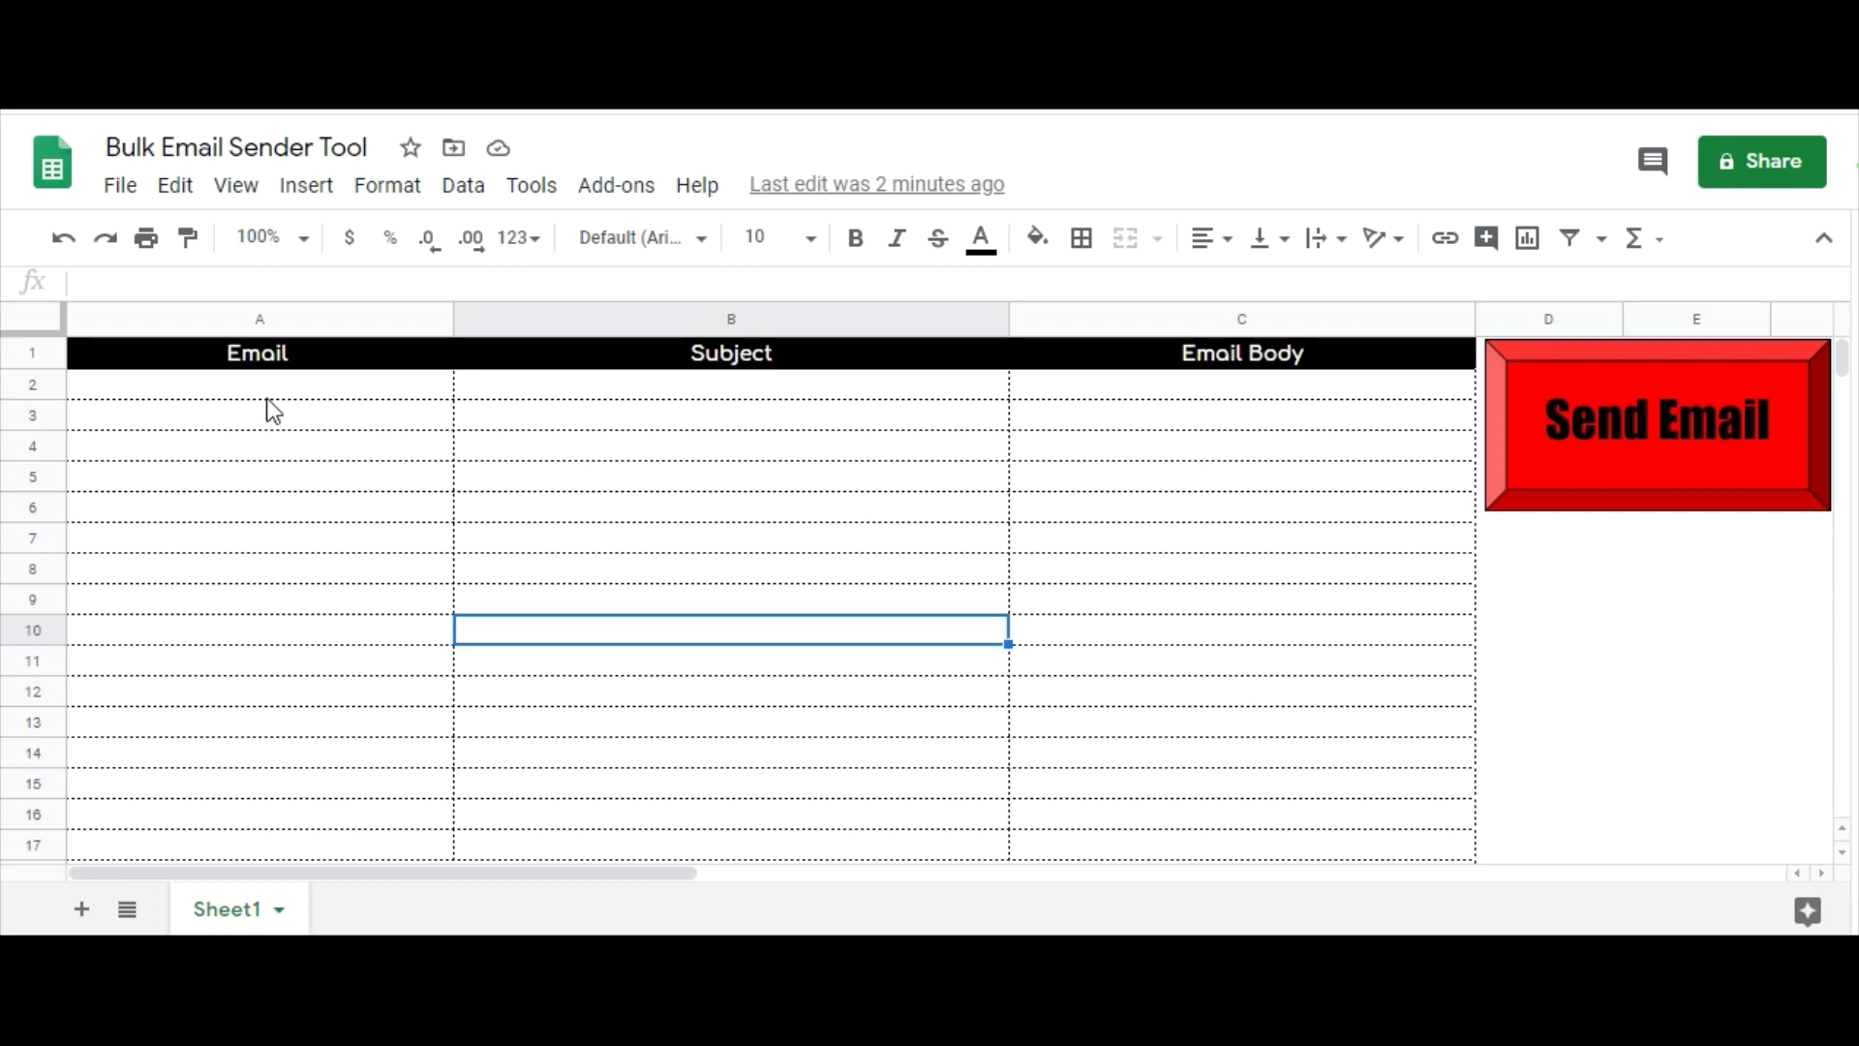
- Fill column A yellow, column B green and column C blue
drag(265, 391, 265, 447)
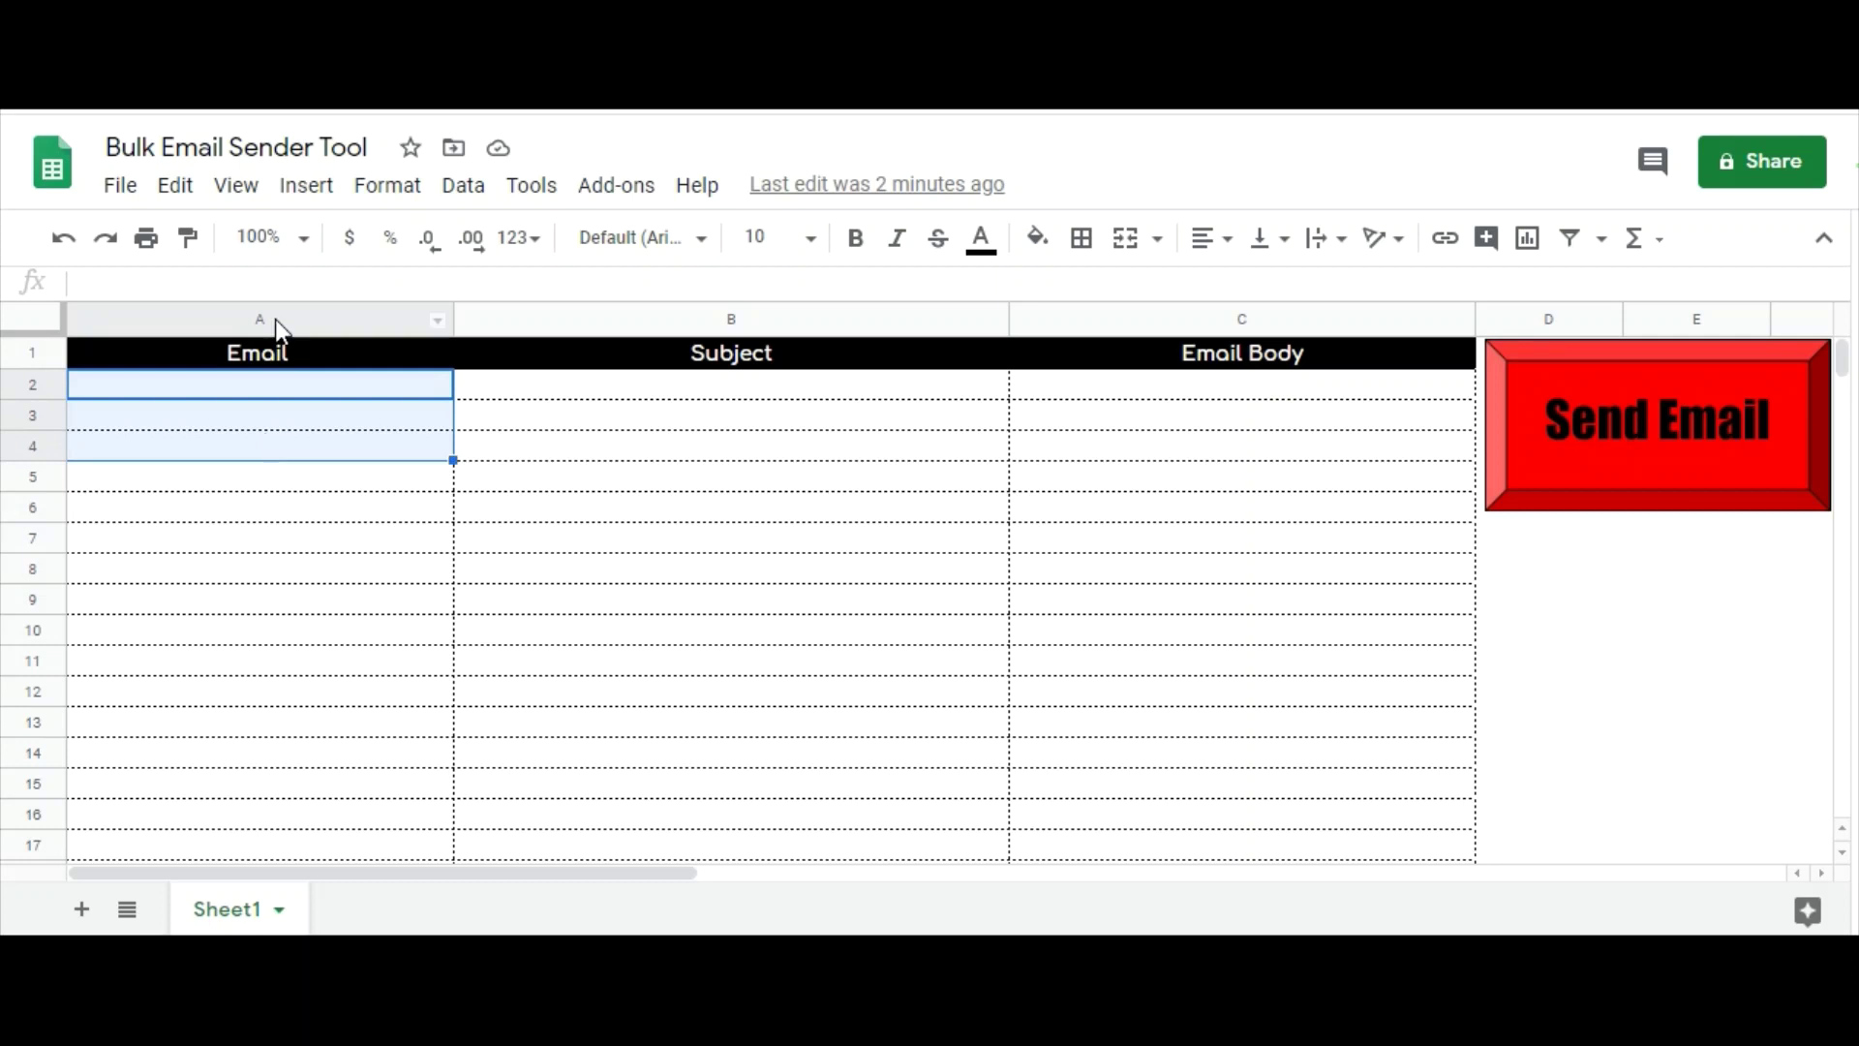
click(278, 328)
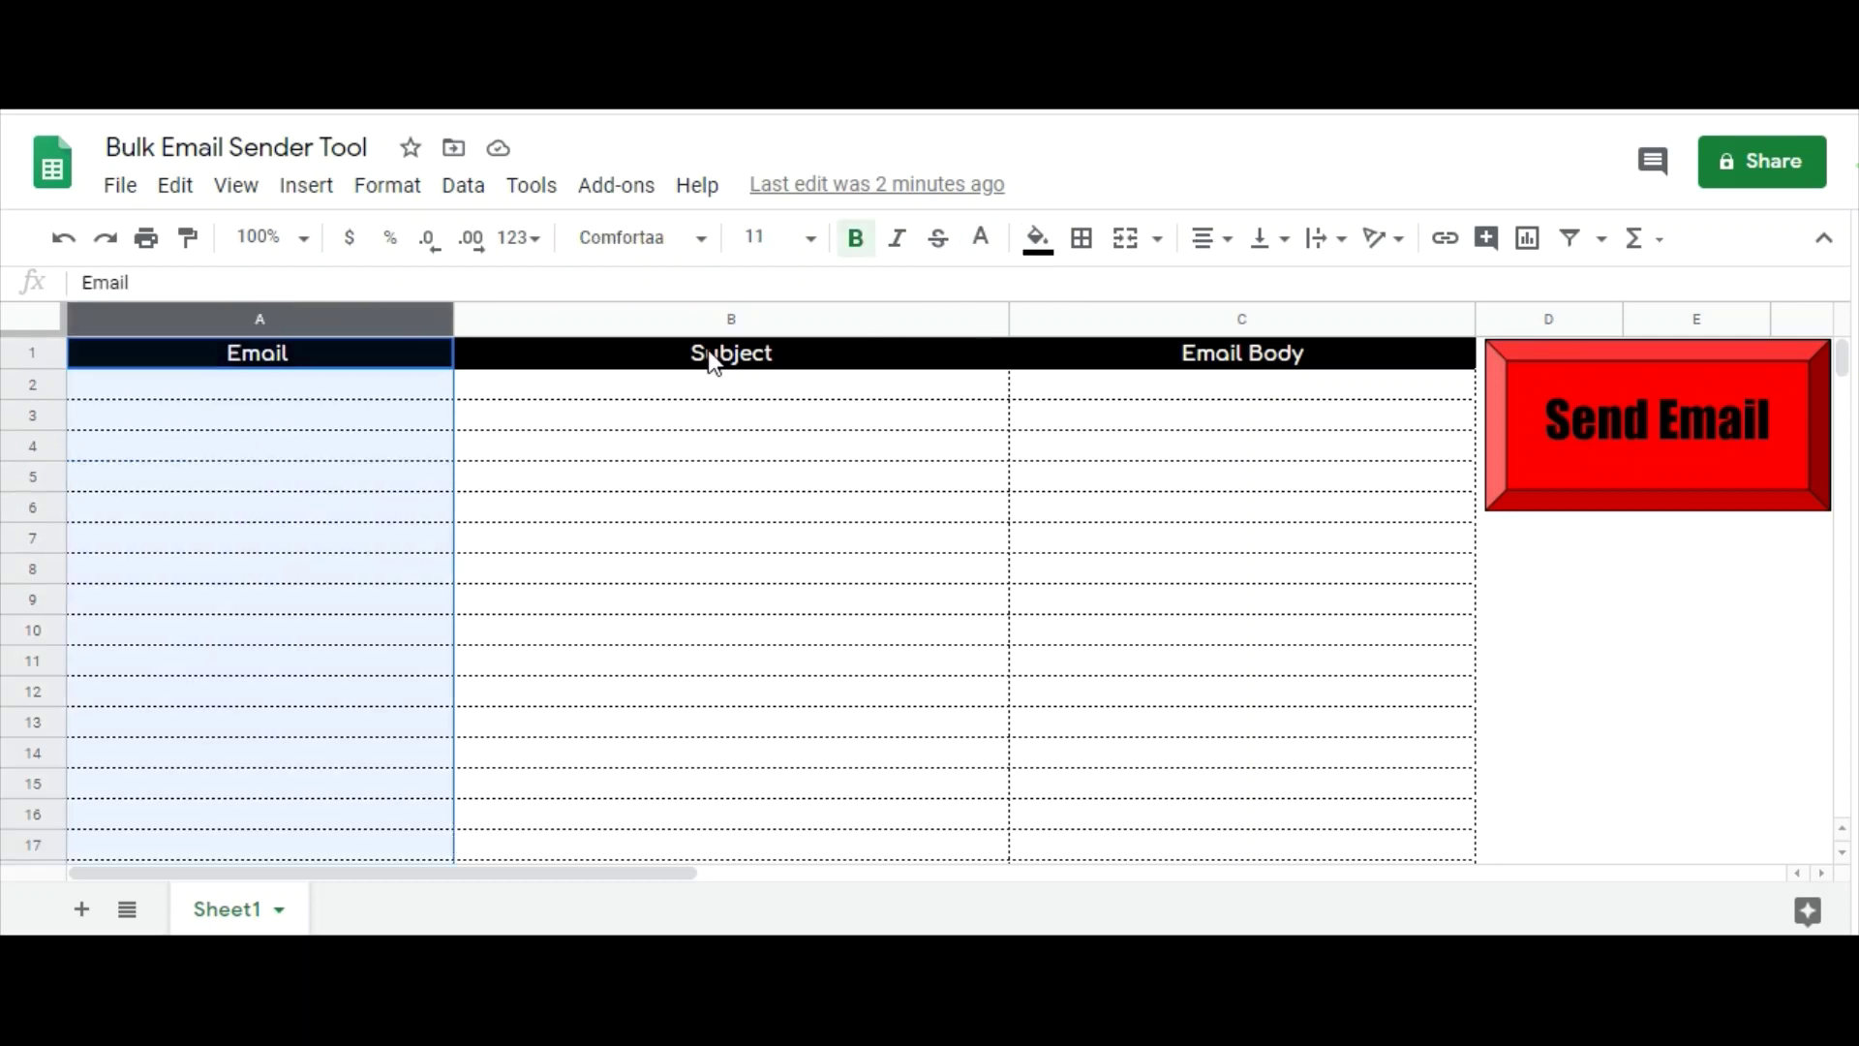
click(1048, 259)
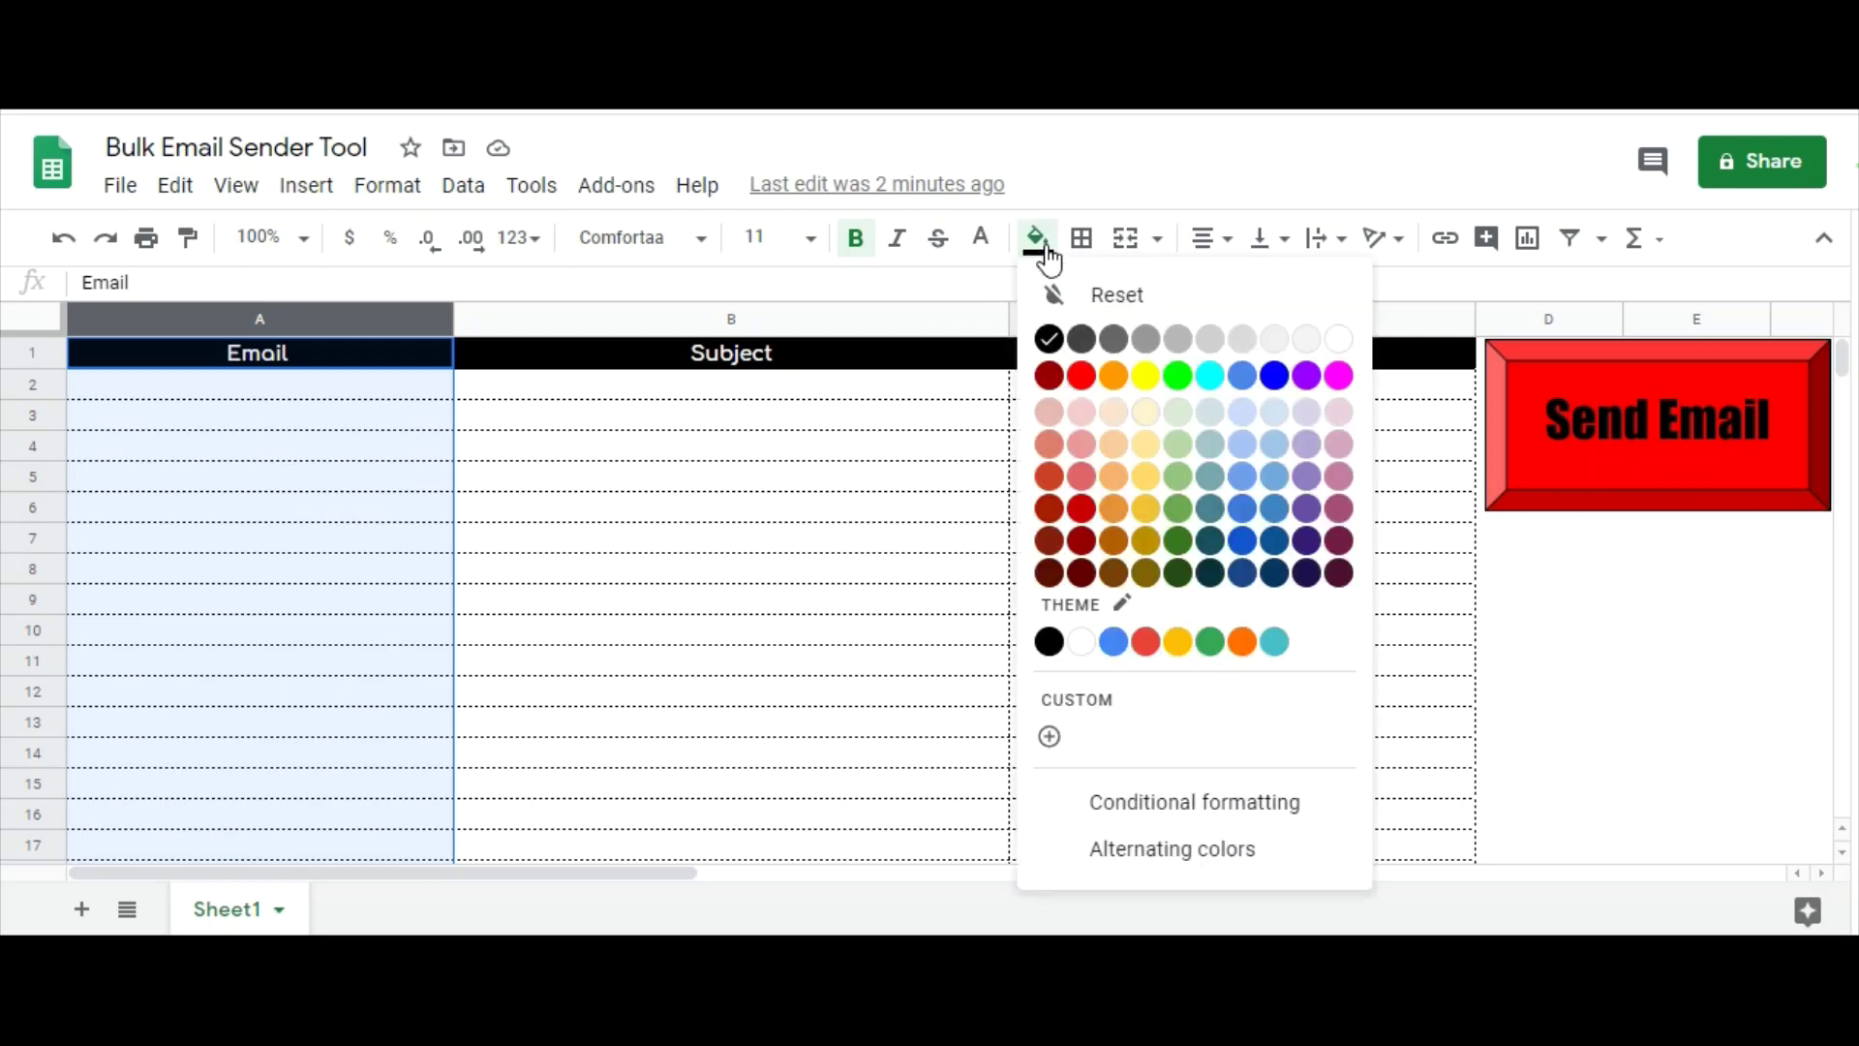
click(1178, 643)
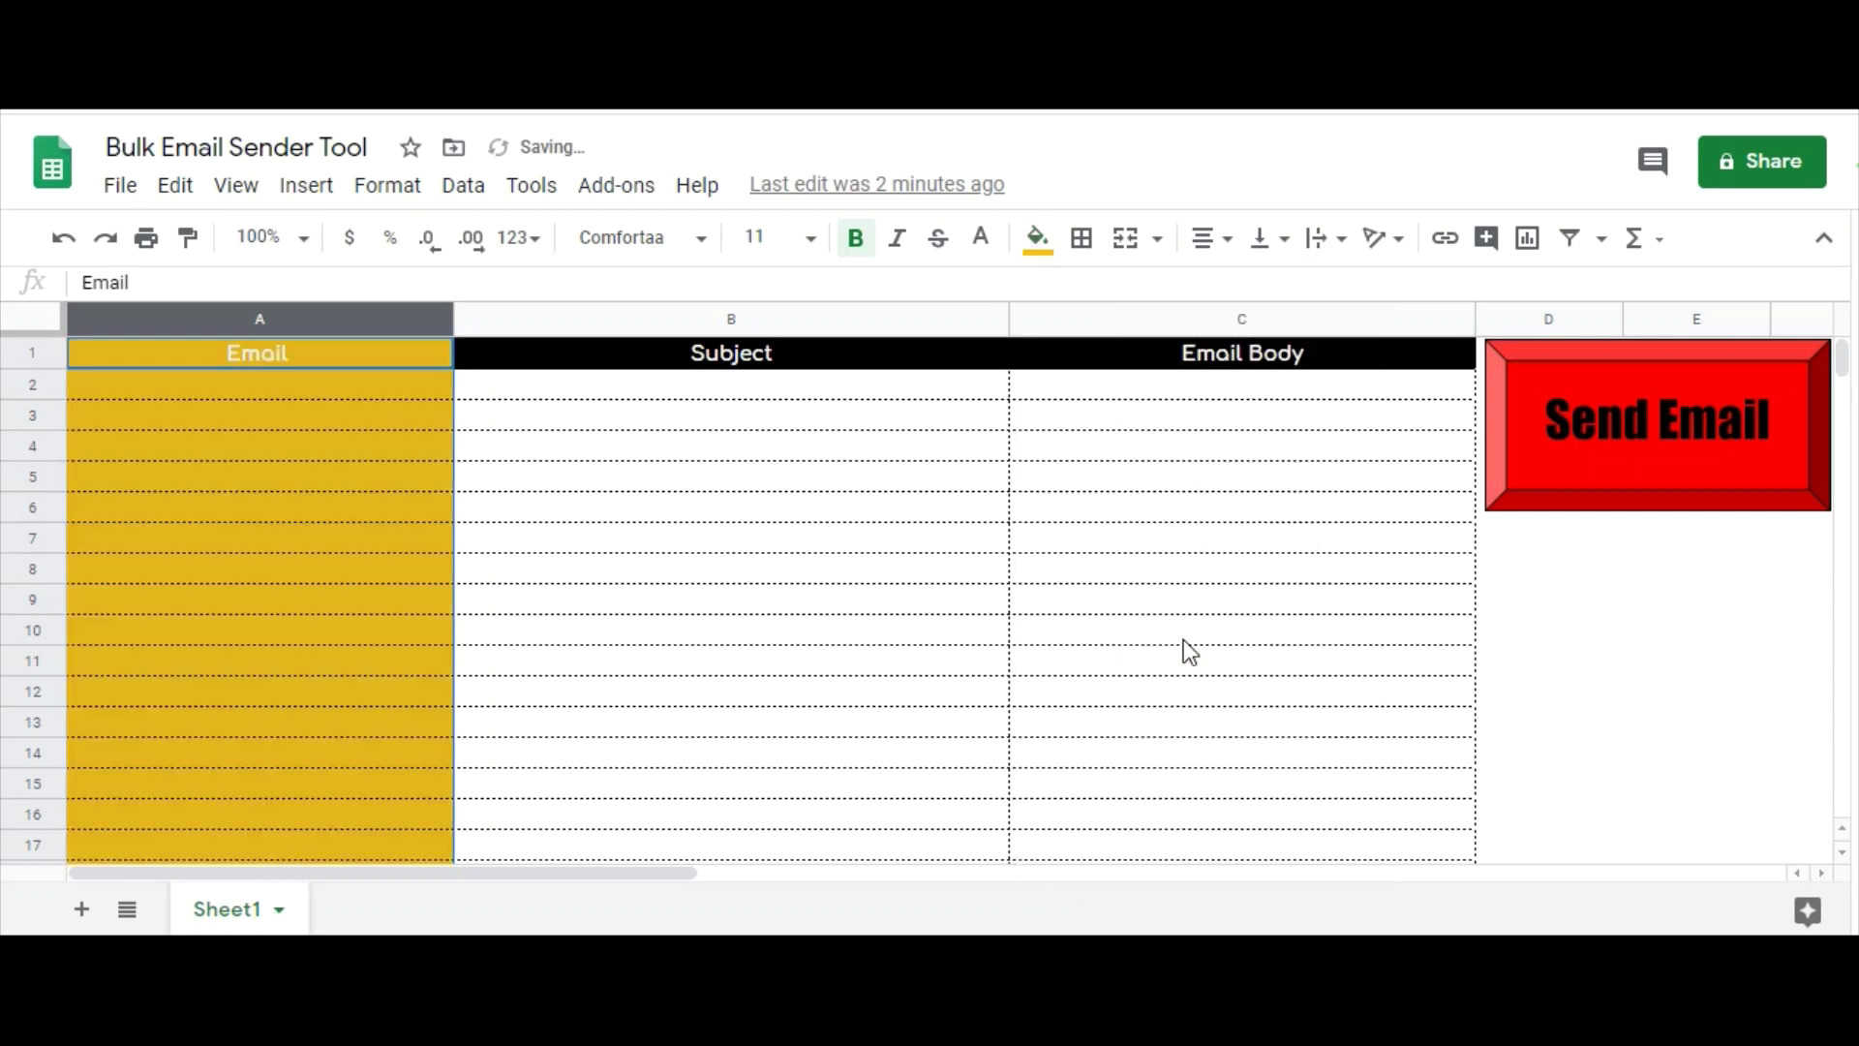
click(798, 318)
click(1037, 238)
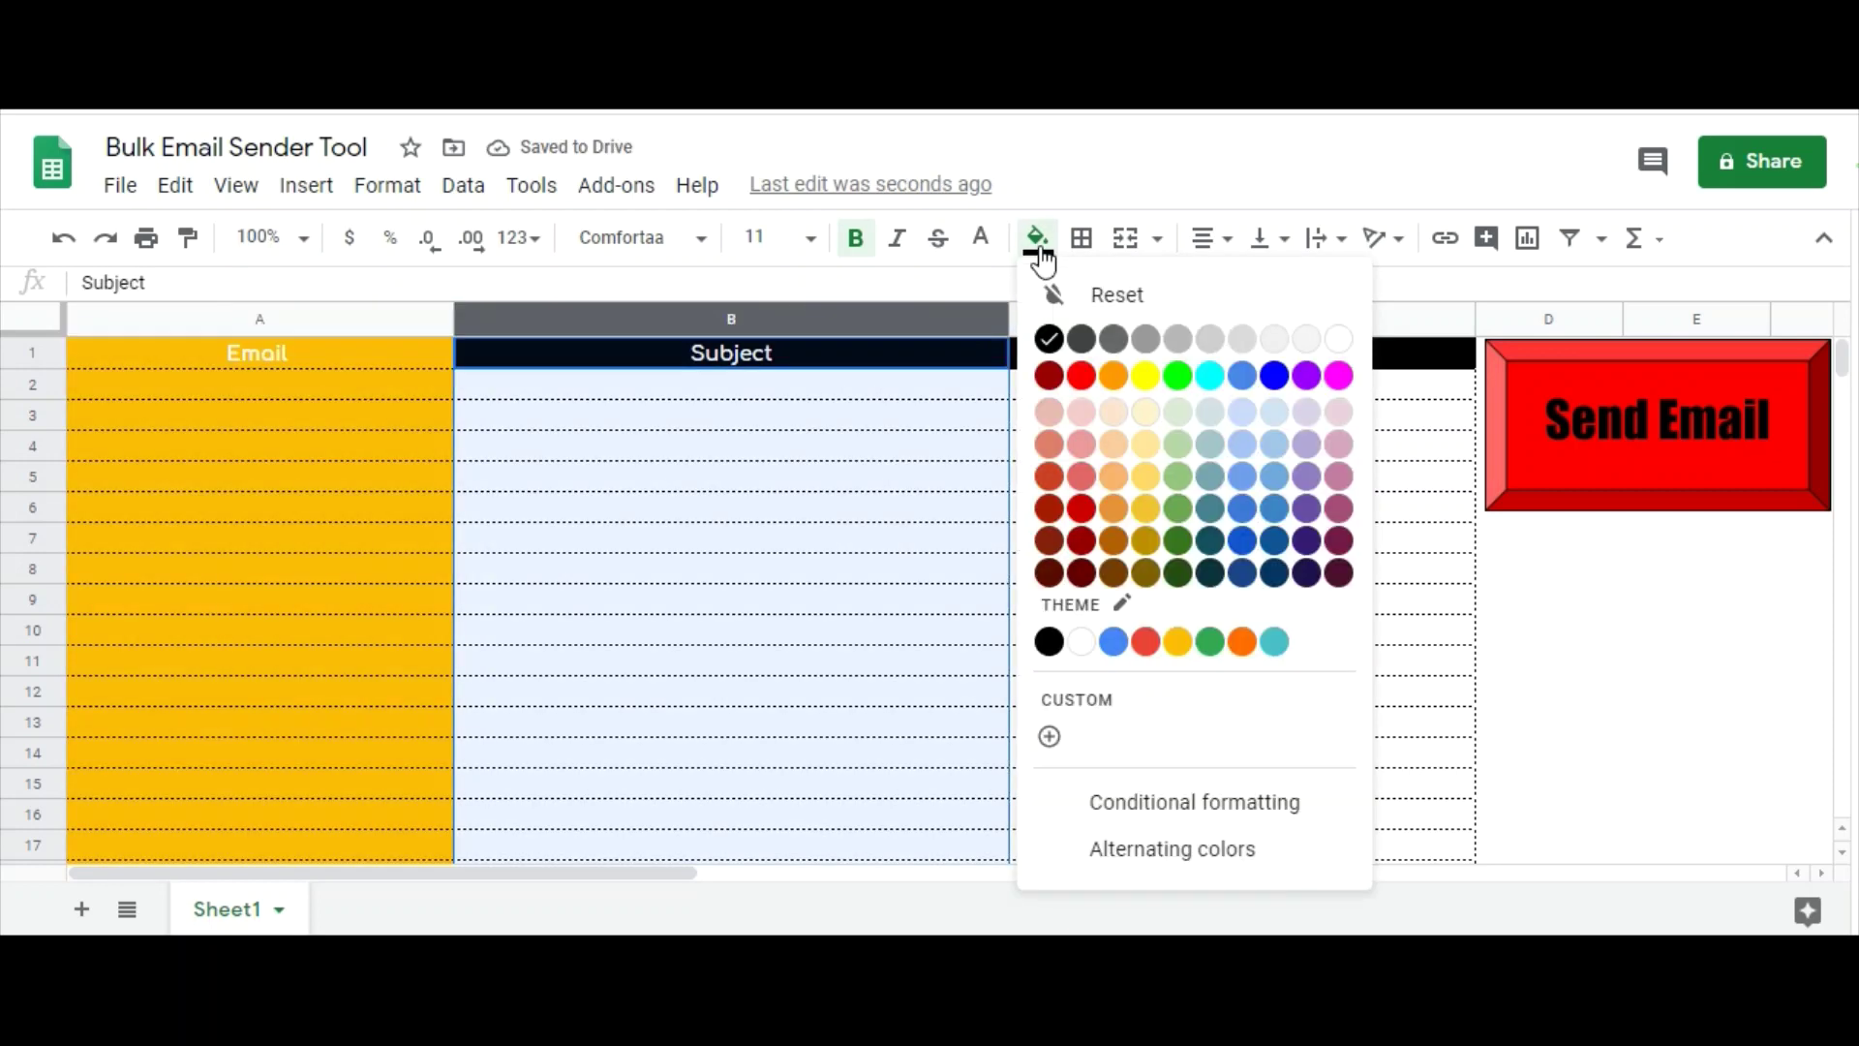
click(1208, 643)
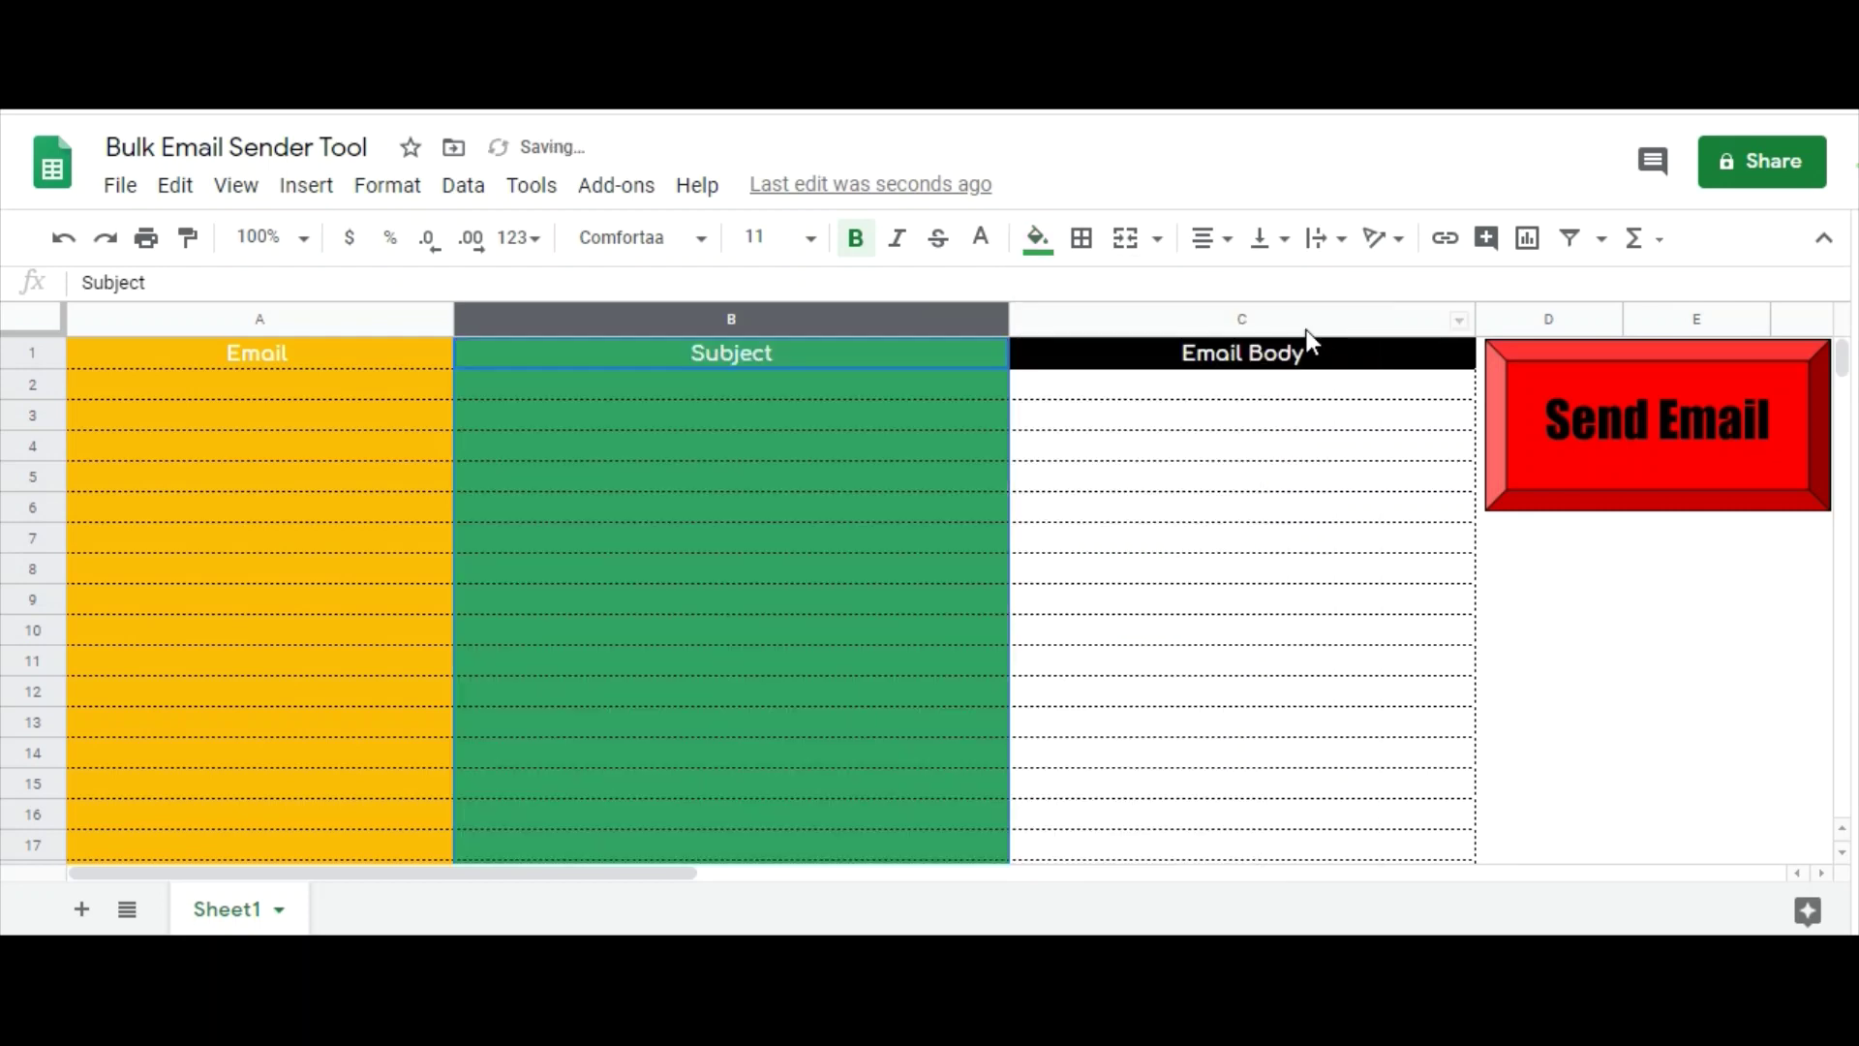
click(1299, 327)
click(1037, 238)
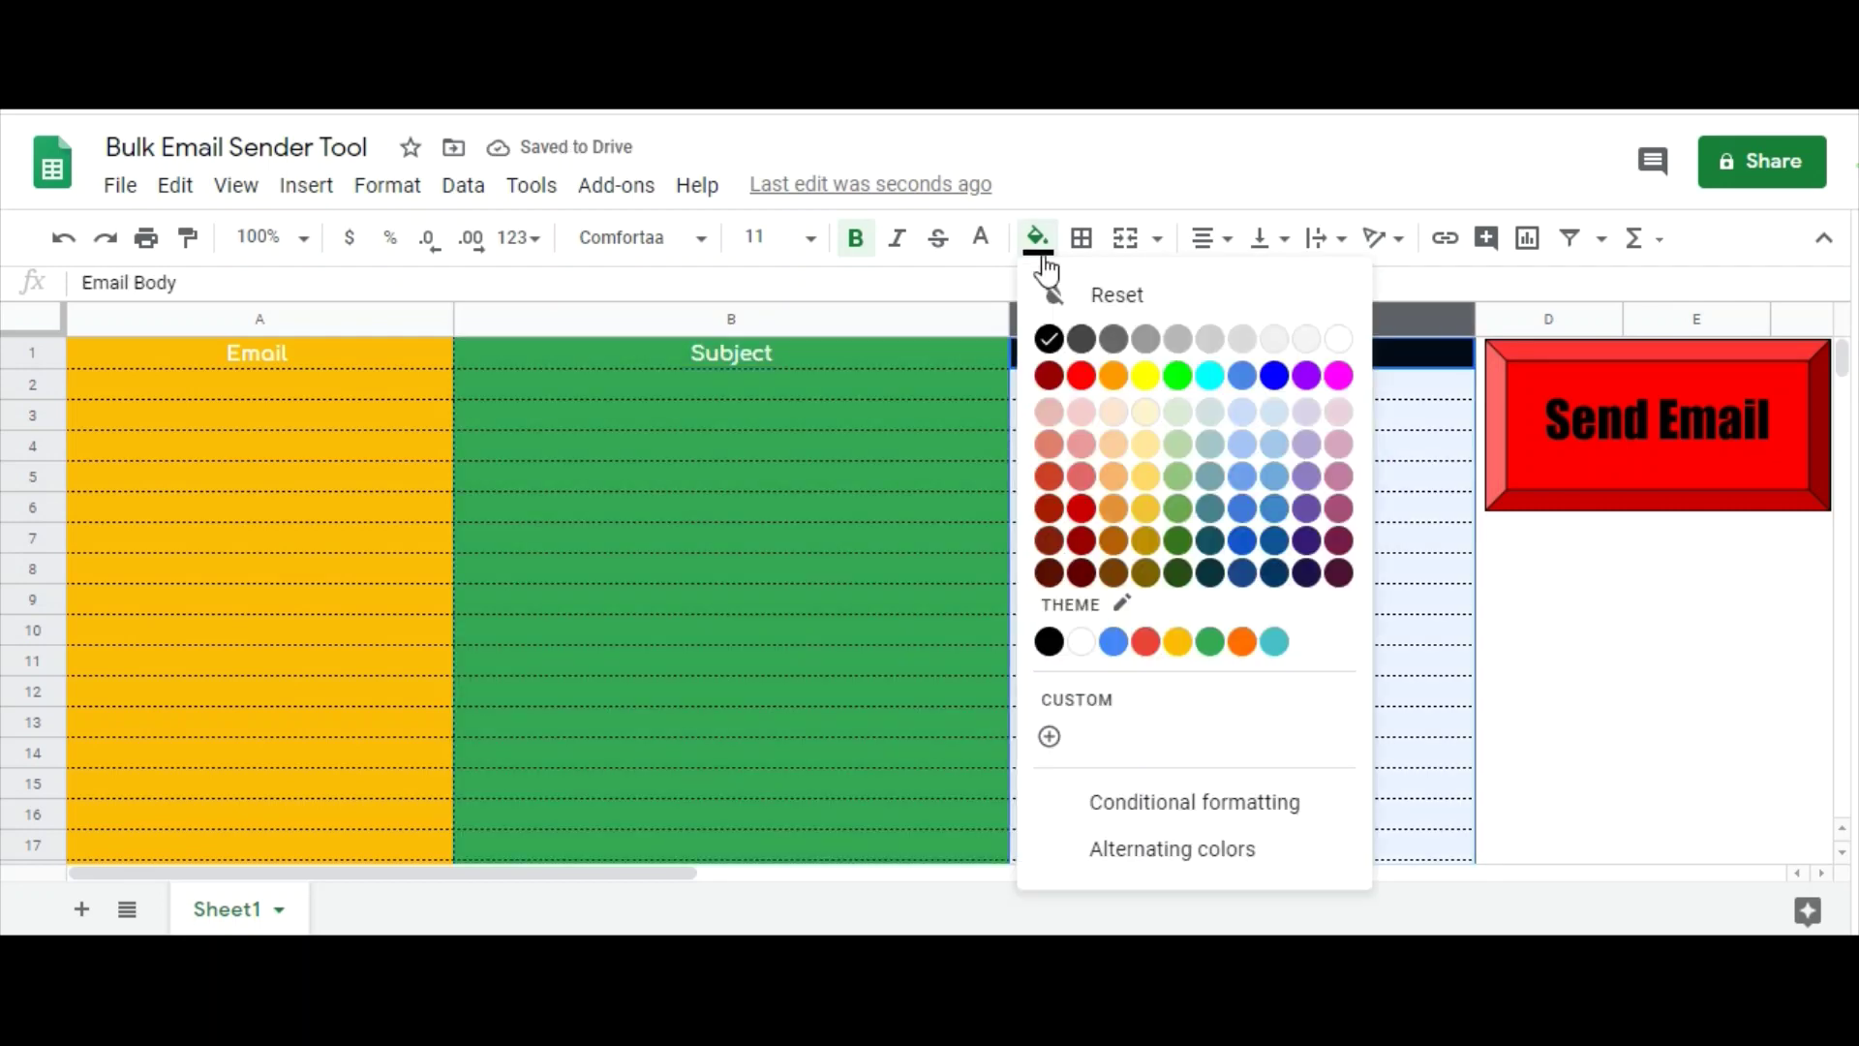
click(1113, 642)
- Fill the header row A1:C1 with black
drag(360, 369, 1117, 365)
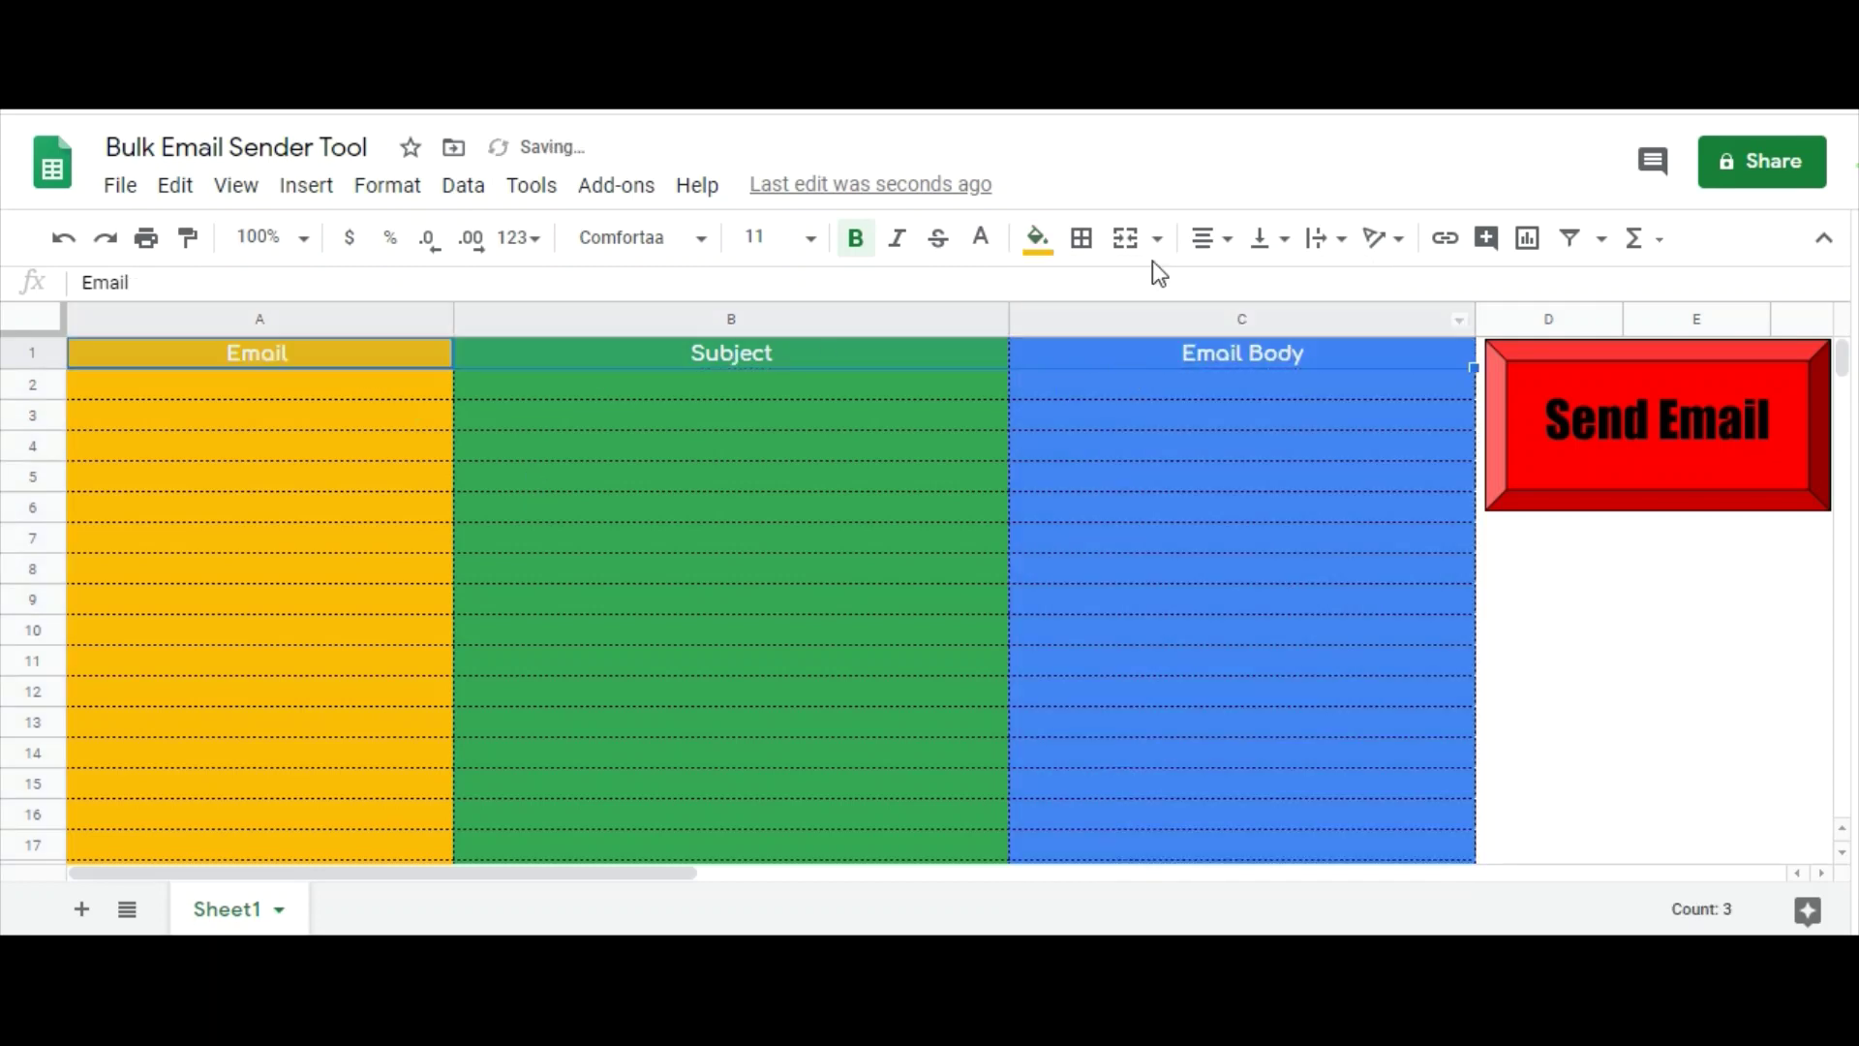
click(1042, 248)
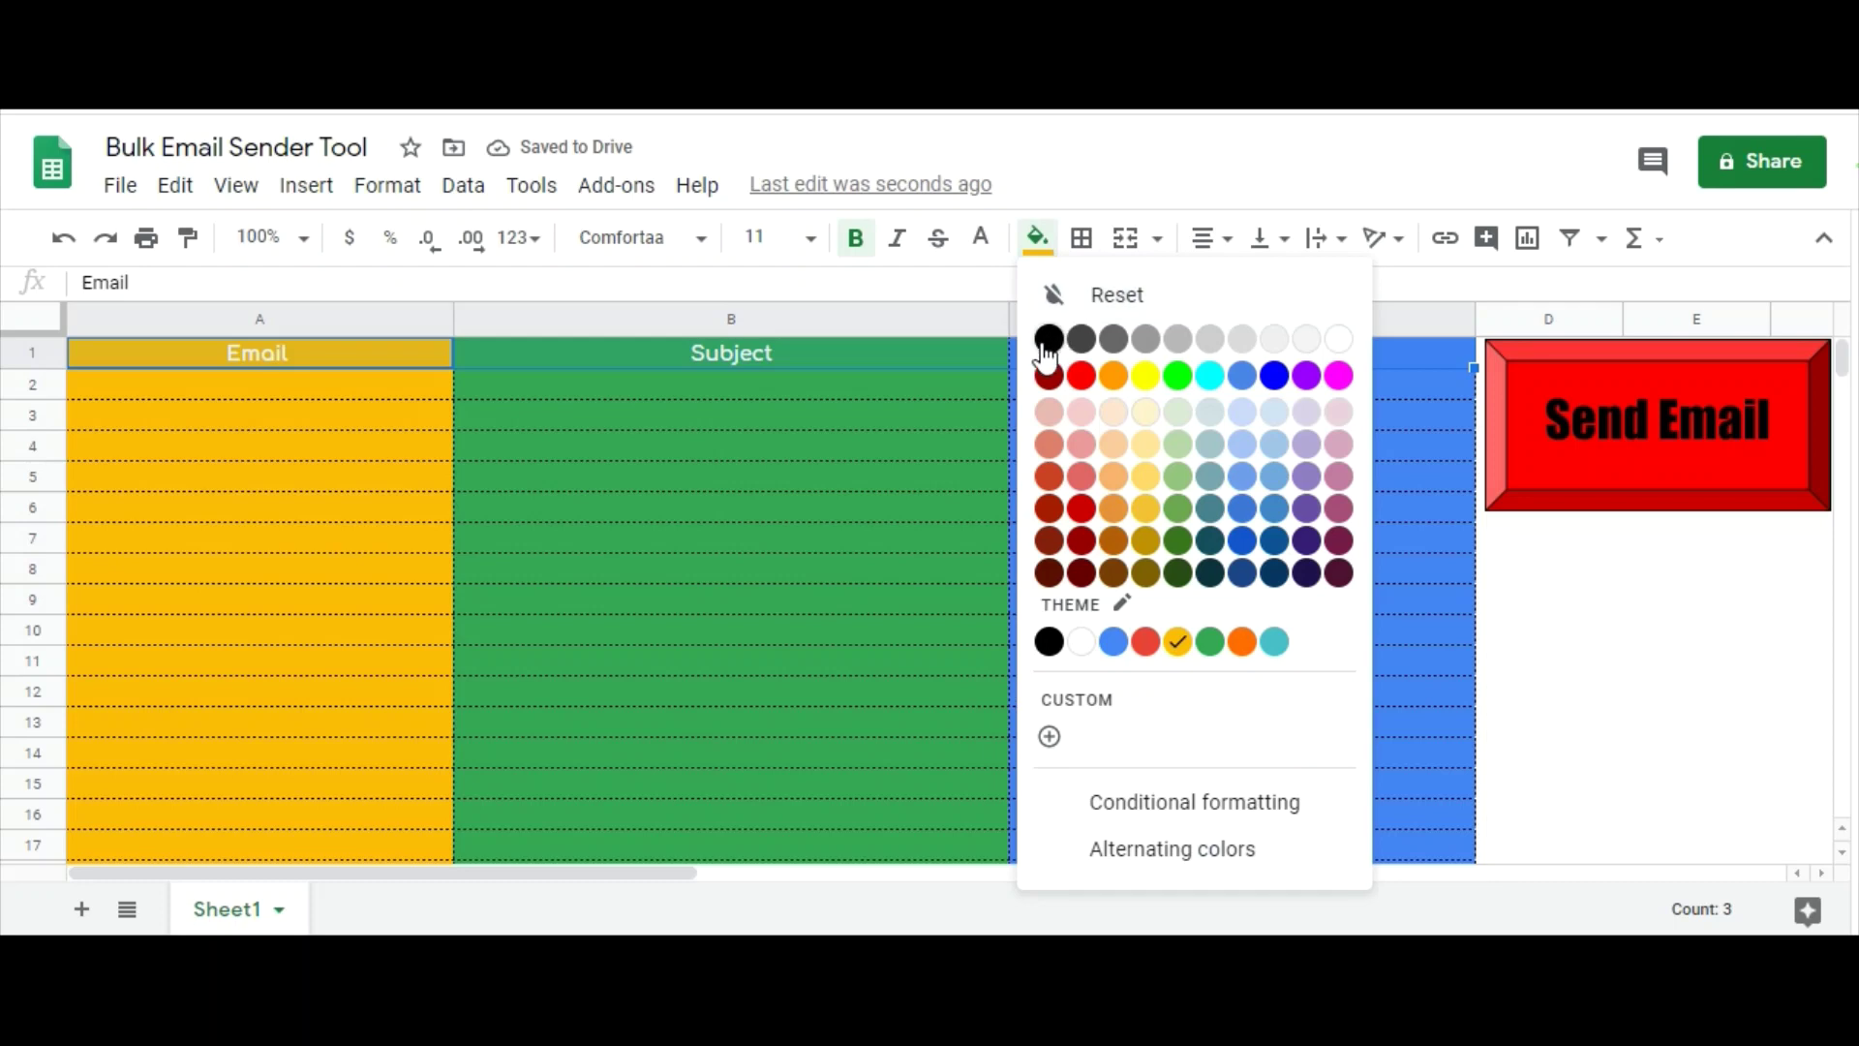
click(1041, 338)
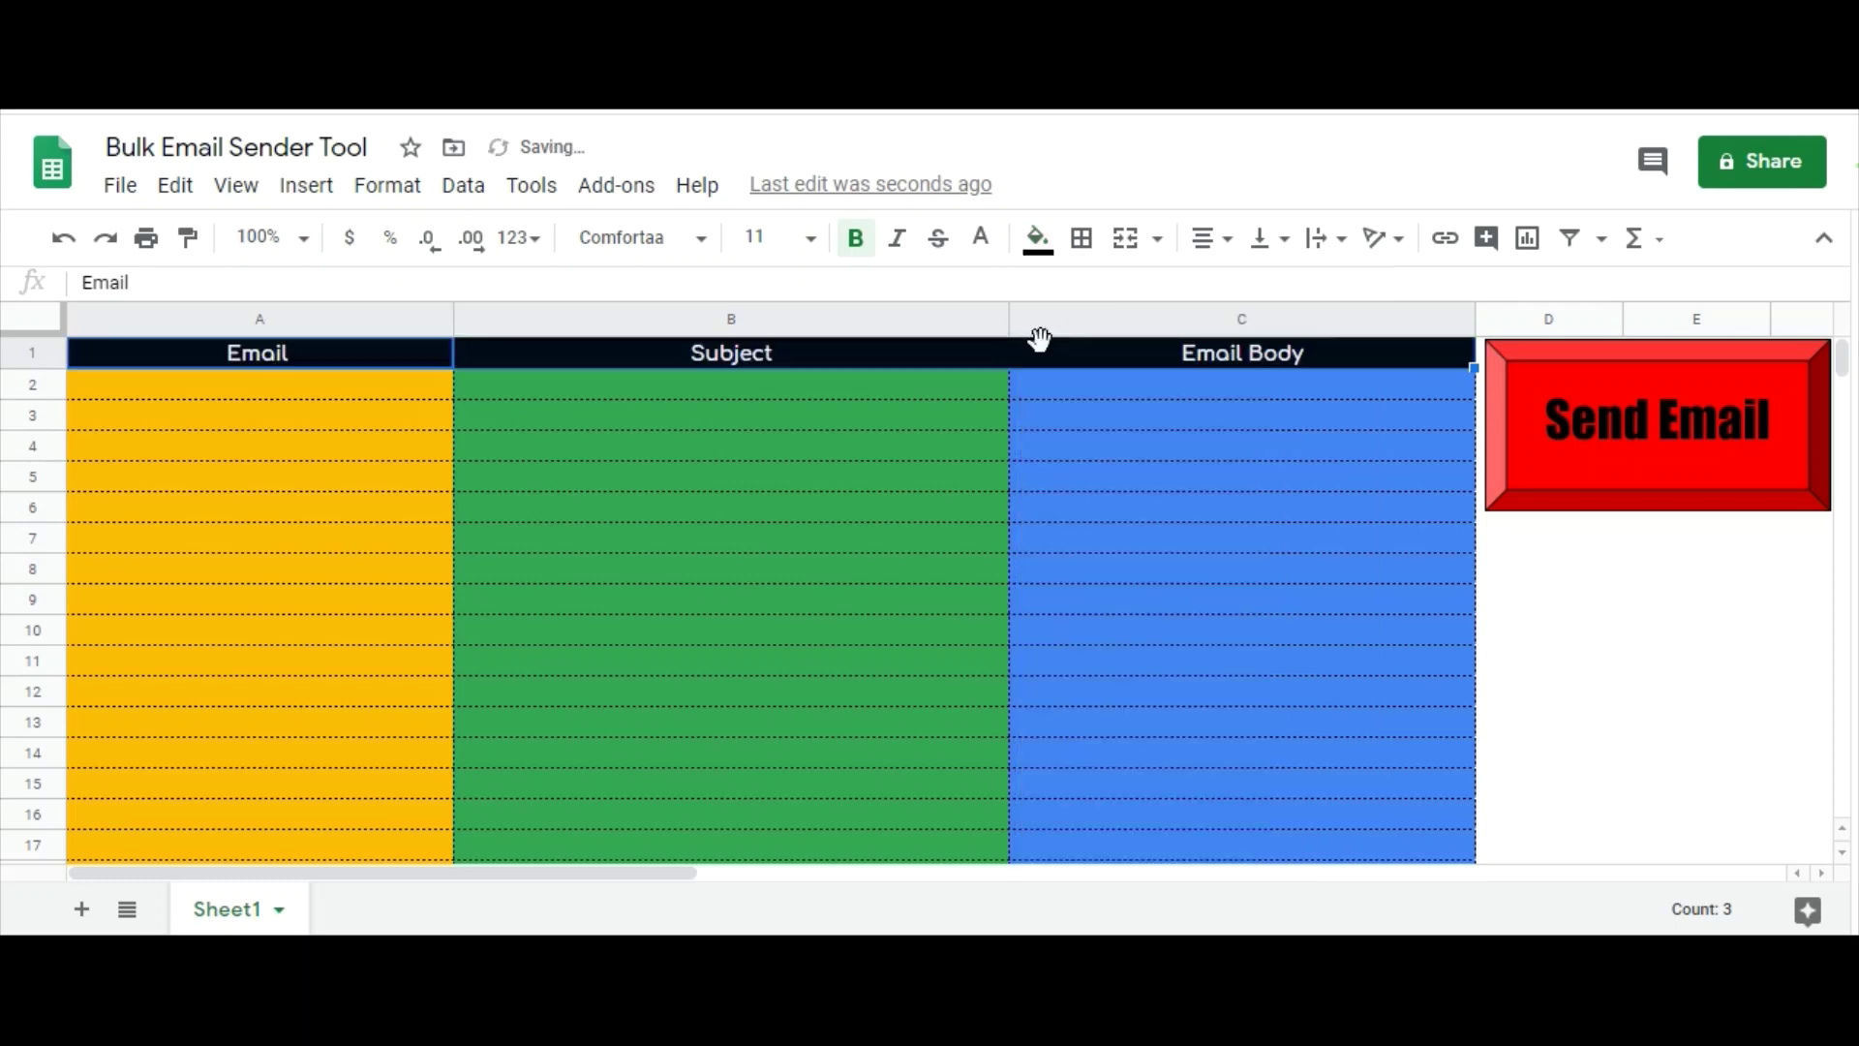
click(1139, 450)
scroll(1142, 455, down, 3)
scroll(1142, 455, up, 3)
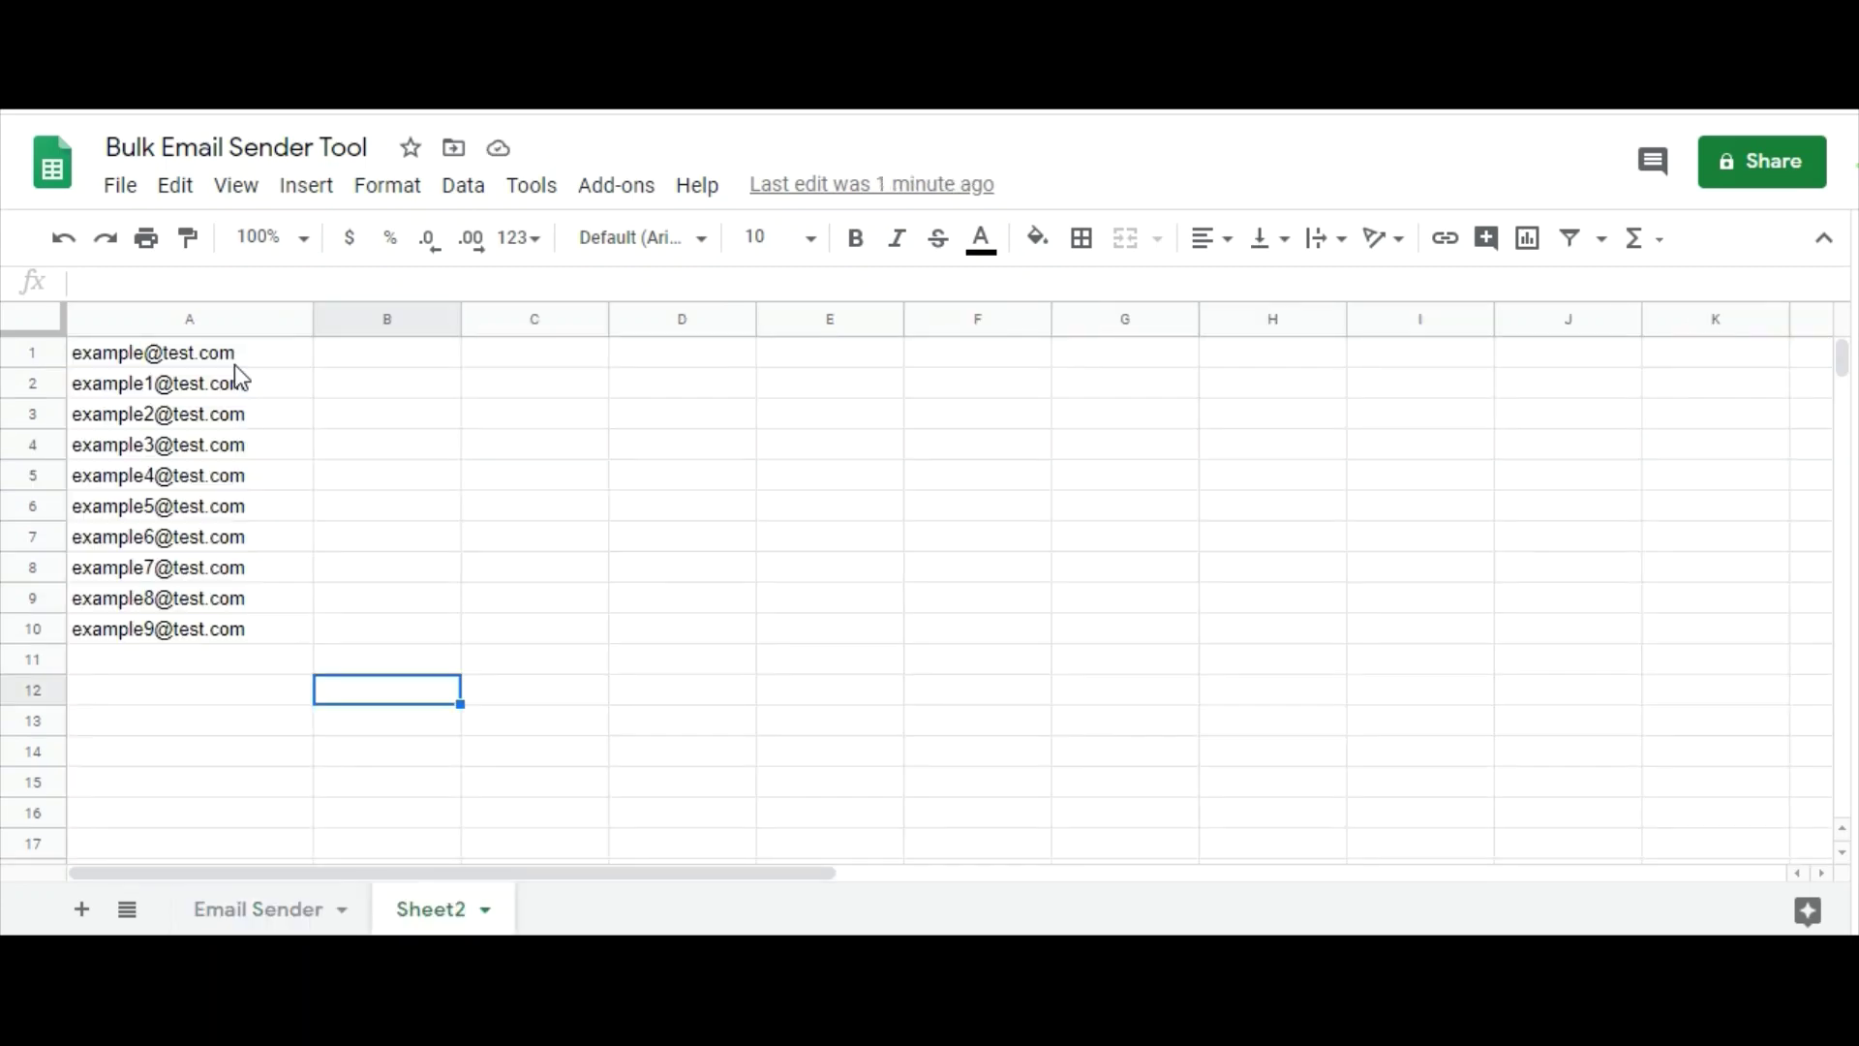
- Copy the ten addresses from Sheet2 A1:A10 into Sheet1 starting at A2
drag(231, 355, 194, 644)
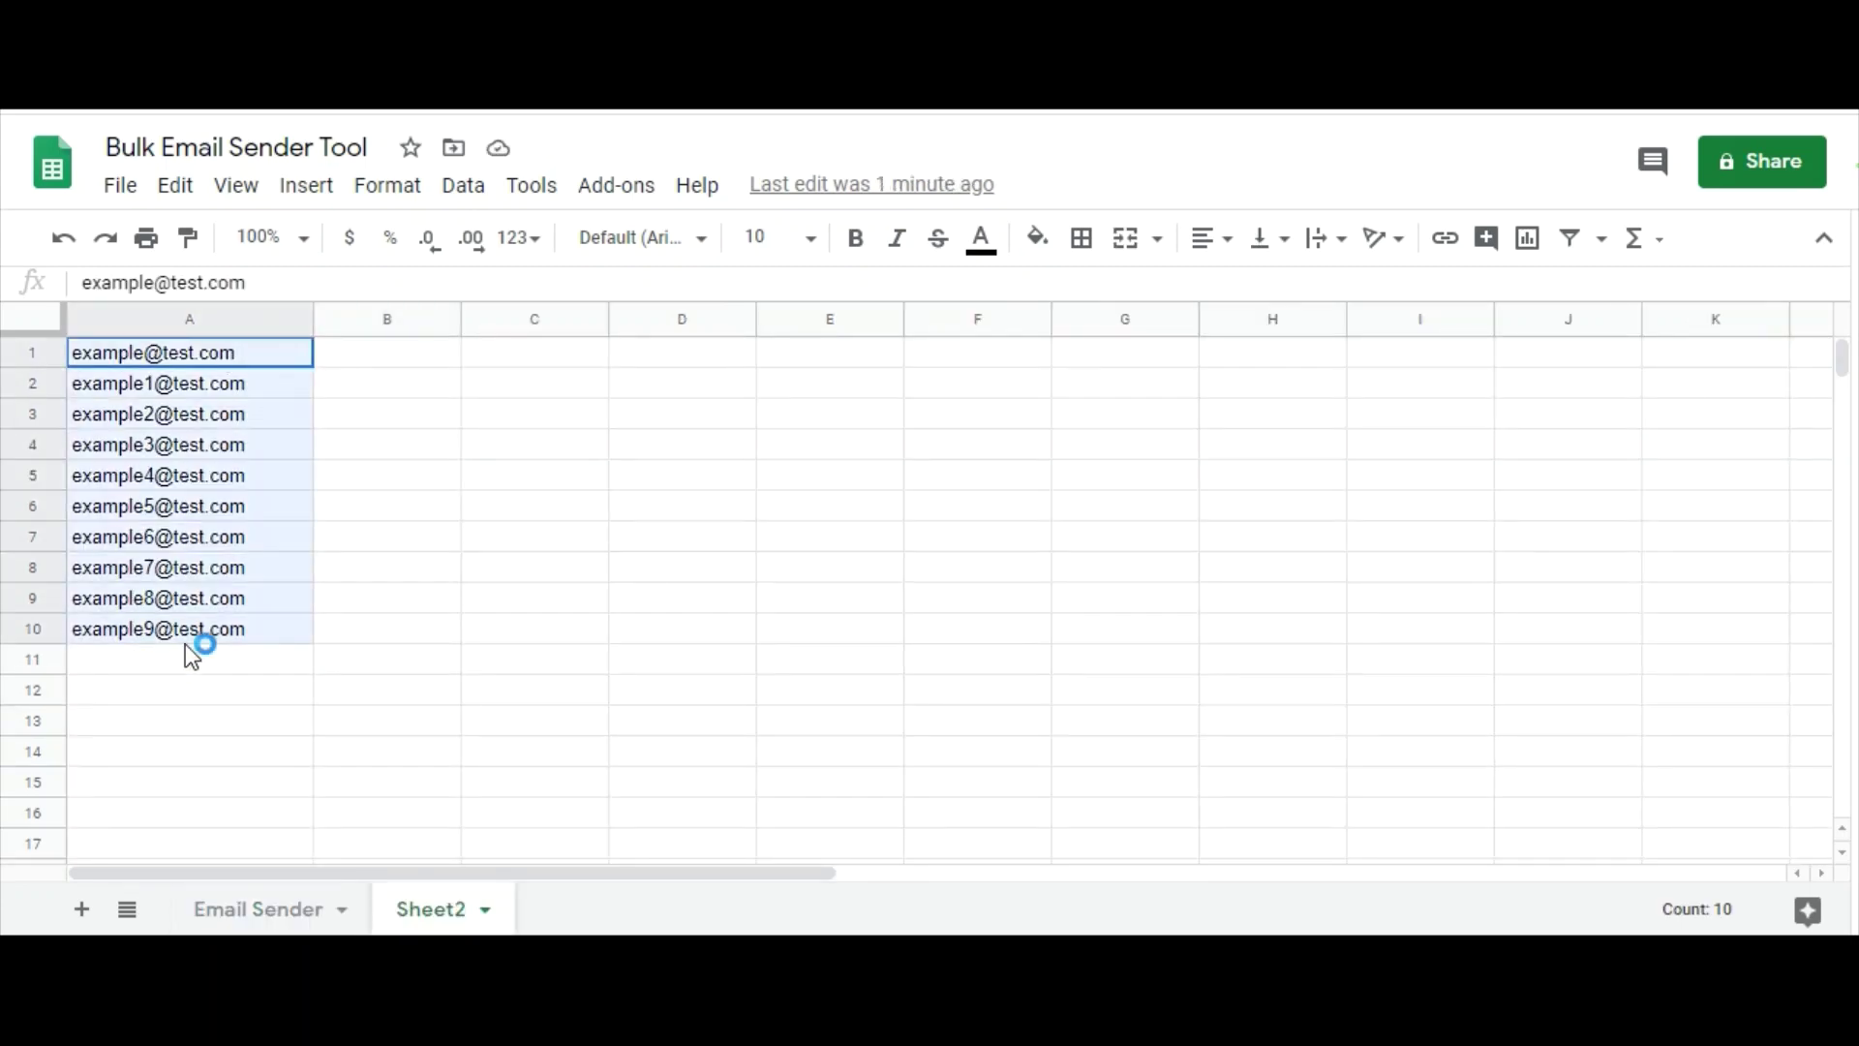
key(ctrl+c)
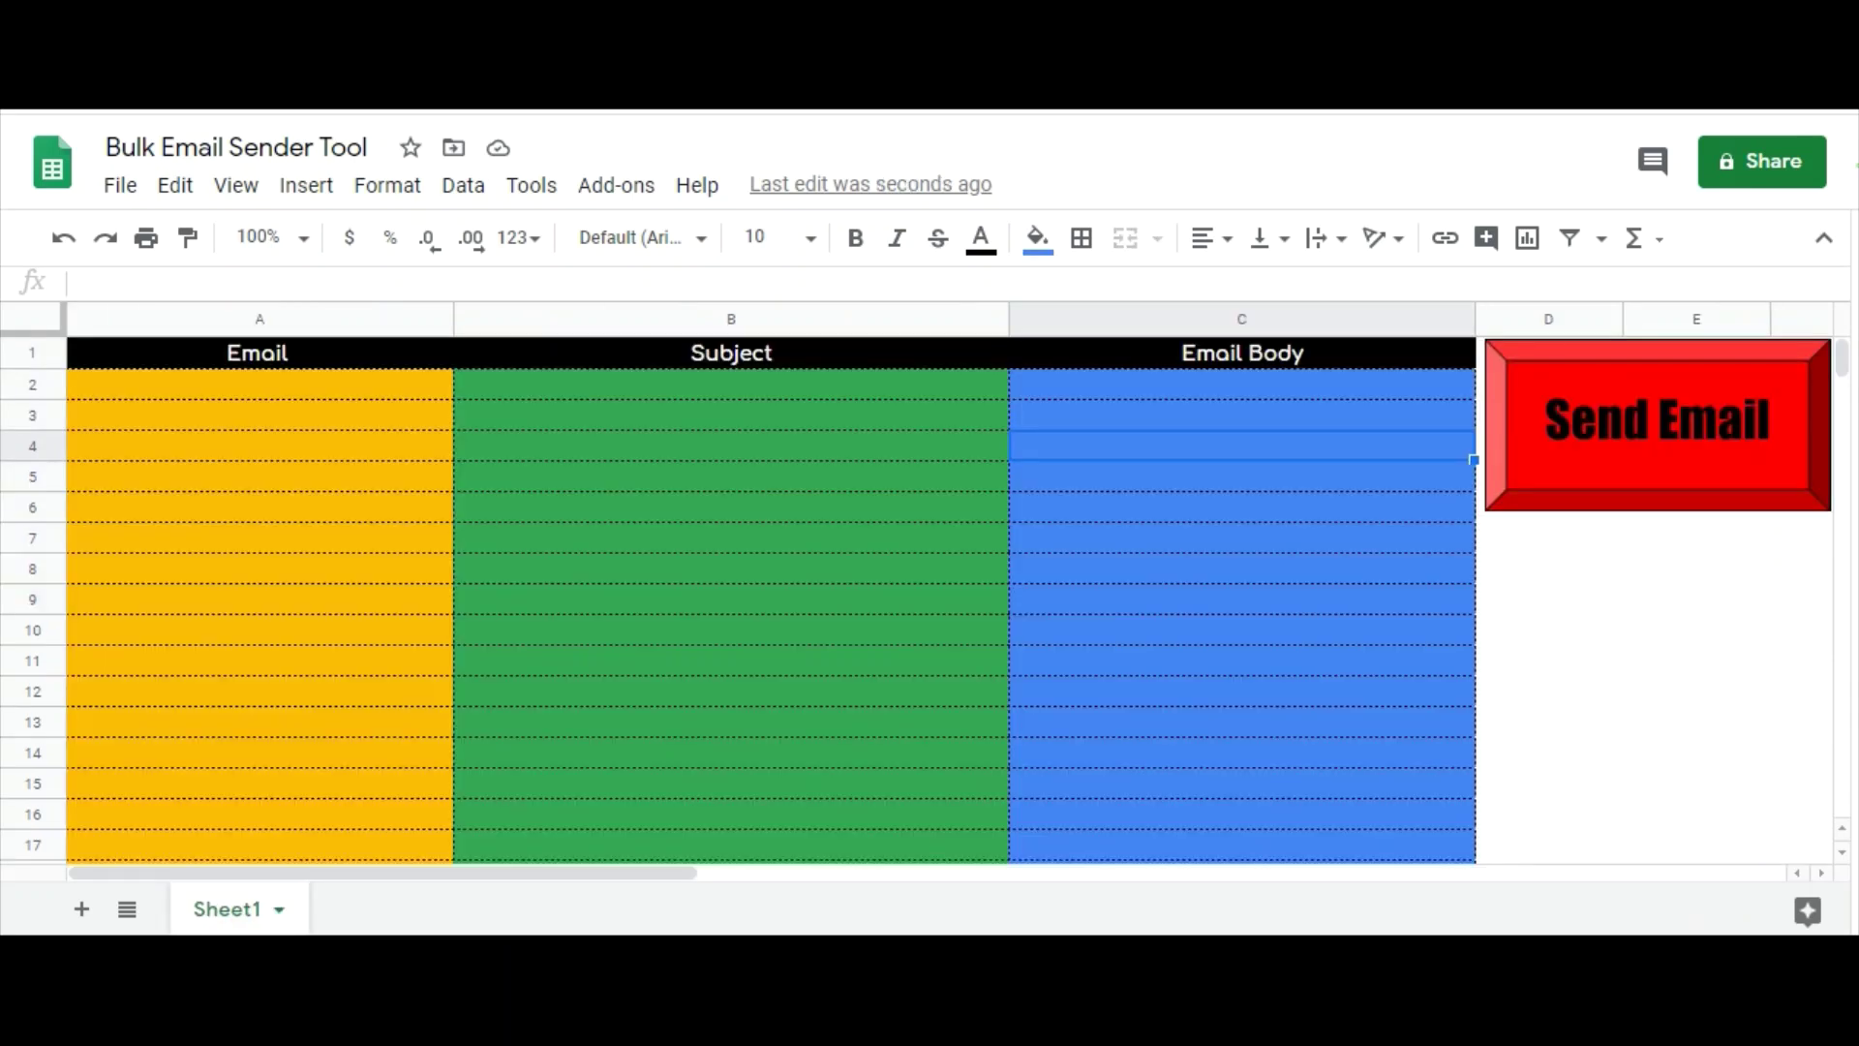
click(359, 389)
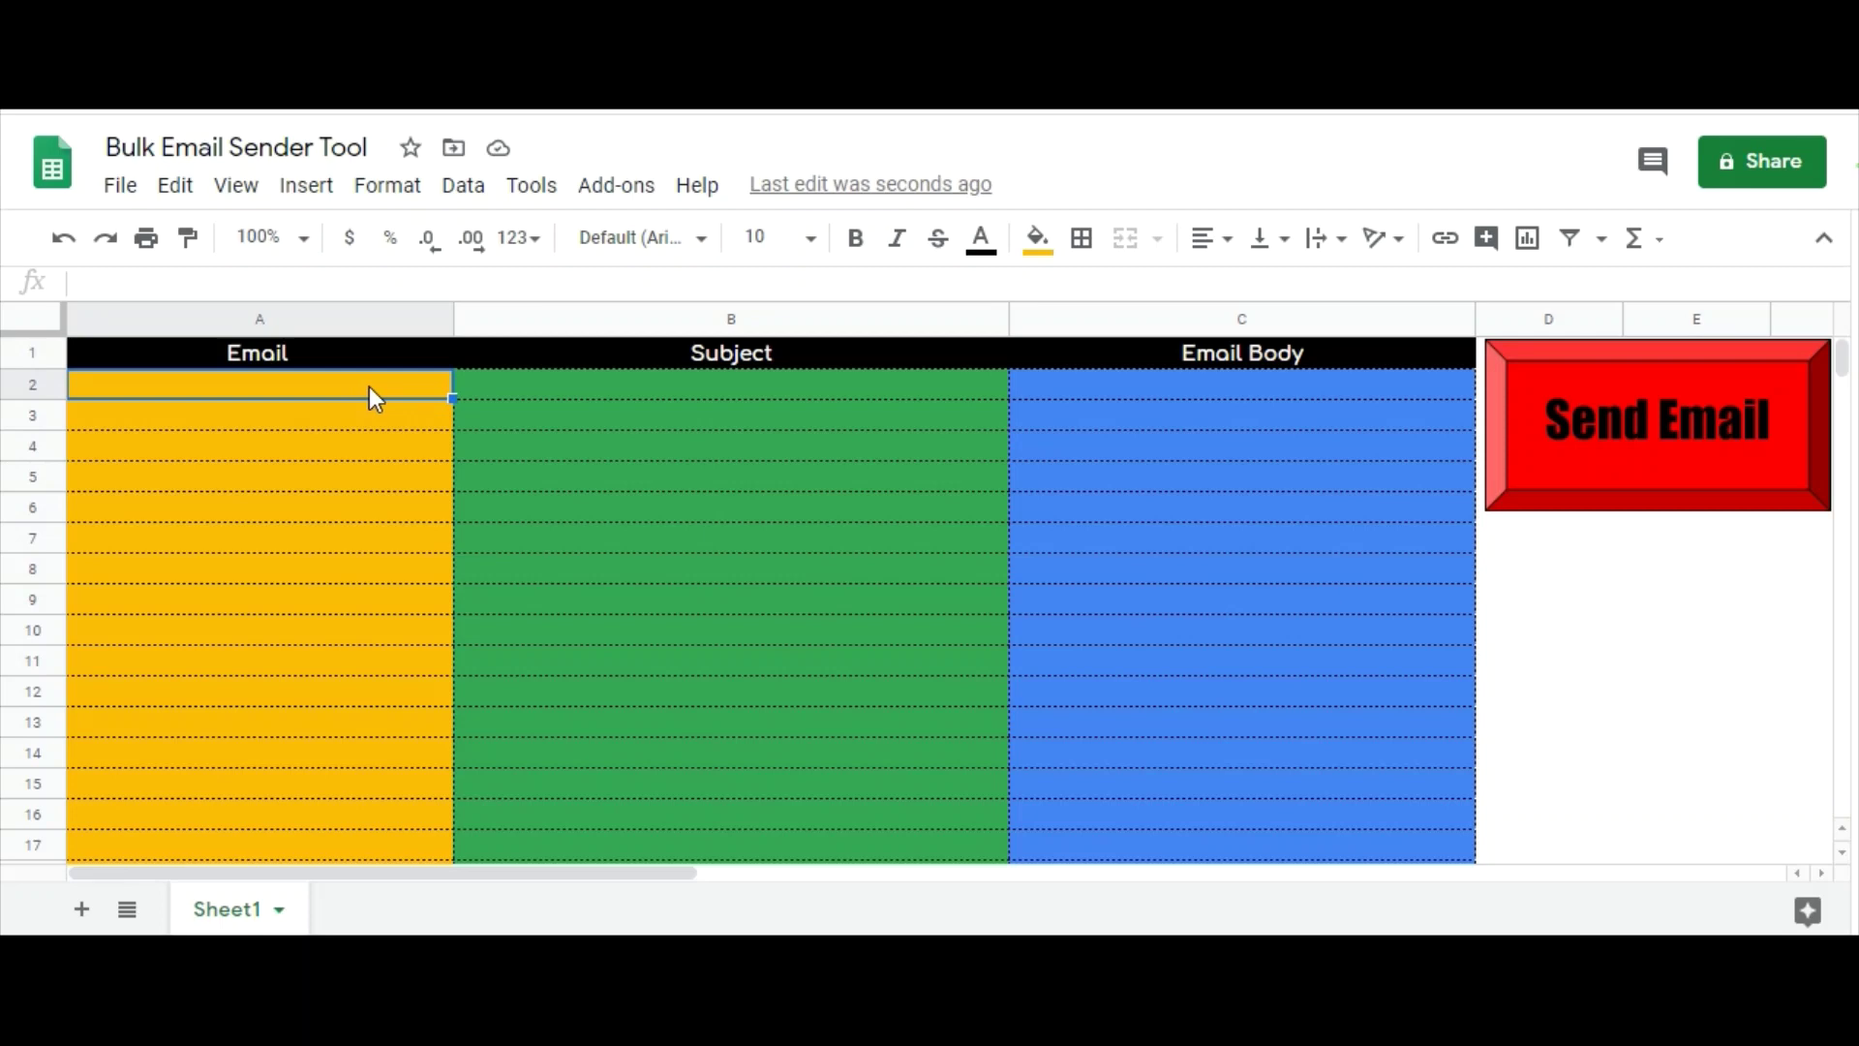
key(ctrl+v)
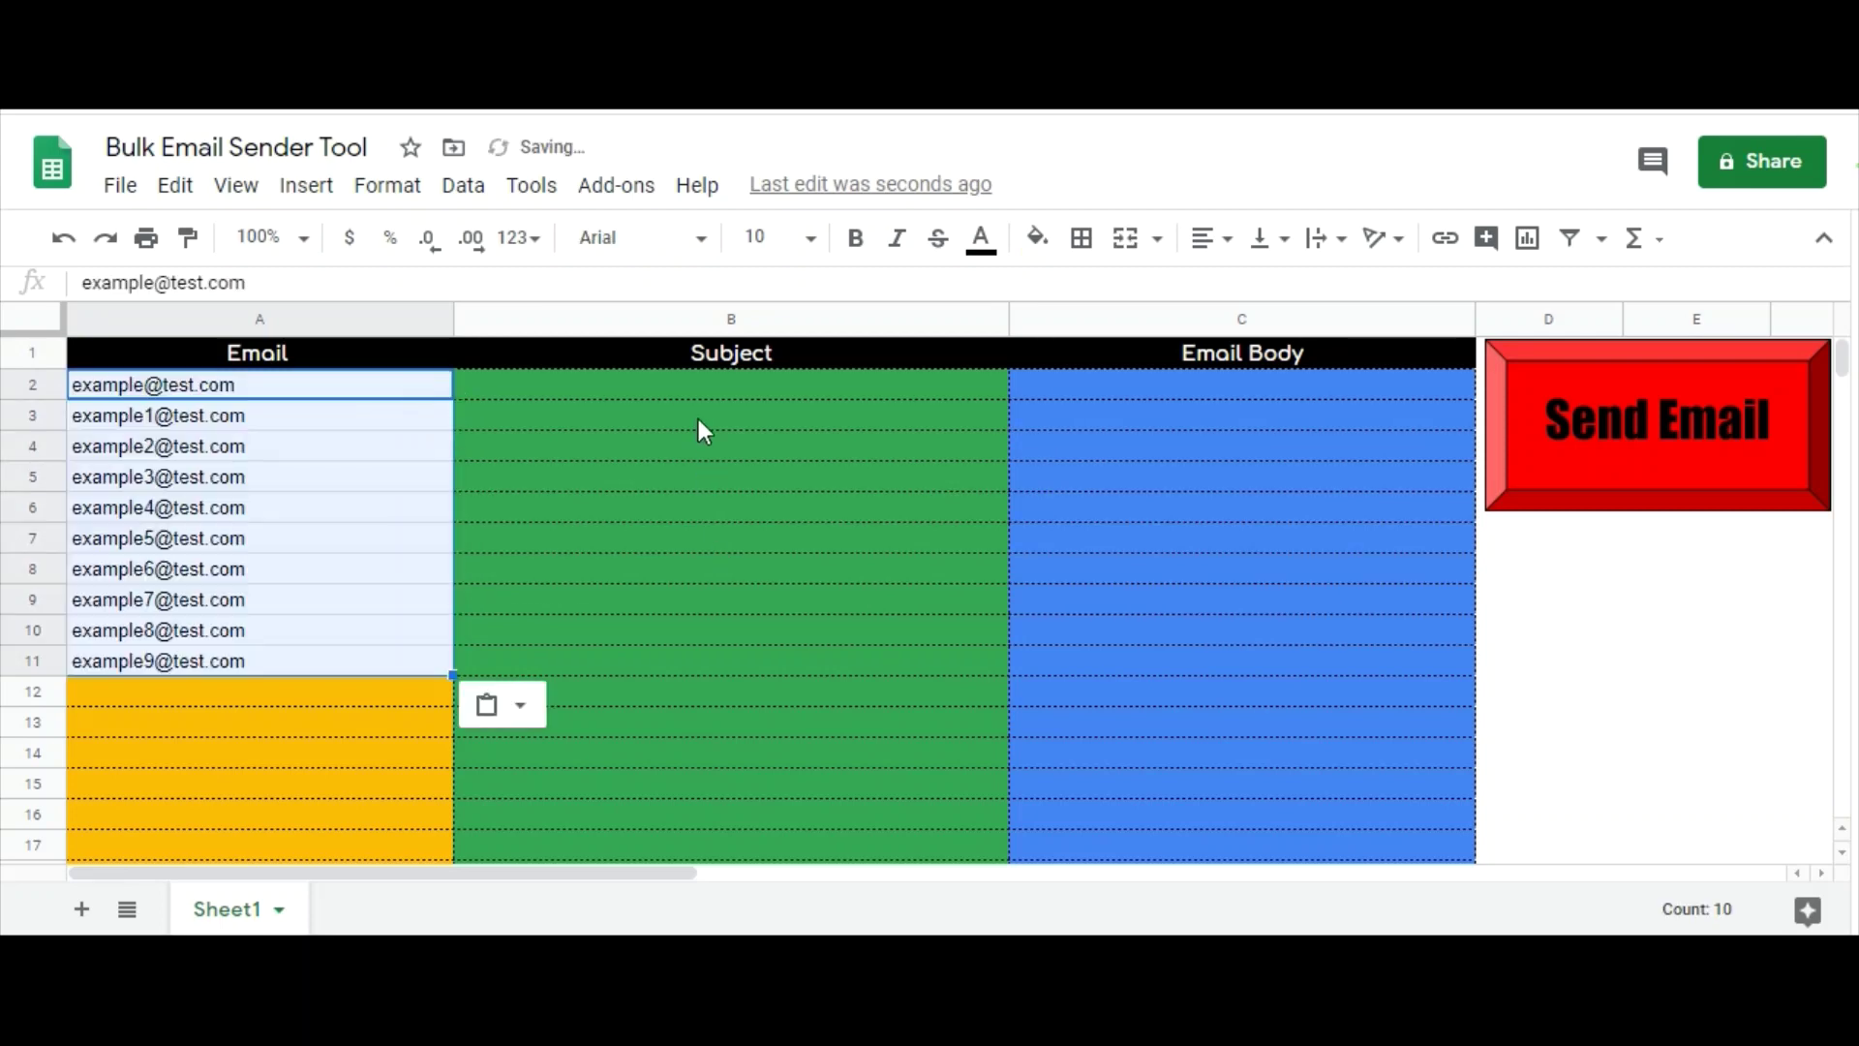
- Paint the yellow fill from A12 onto the pasted emails in A2:A11
click(378, 683)
click(188, 237)
mouse_move(242, 384)
mouse_down()
mouse_move(257, 477)
mouse_move(242, 664)
mouse_up()
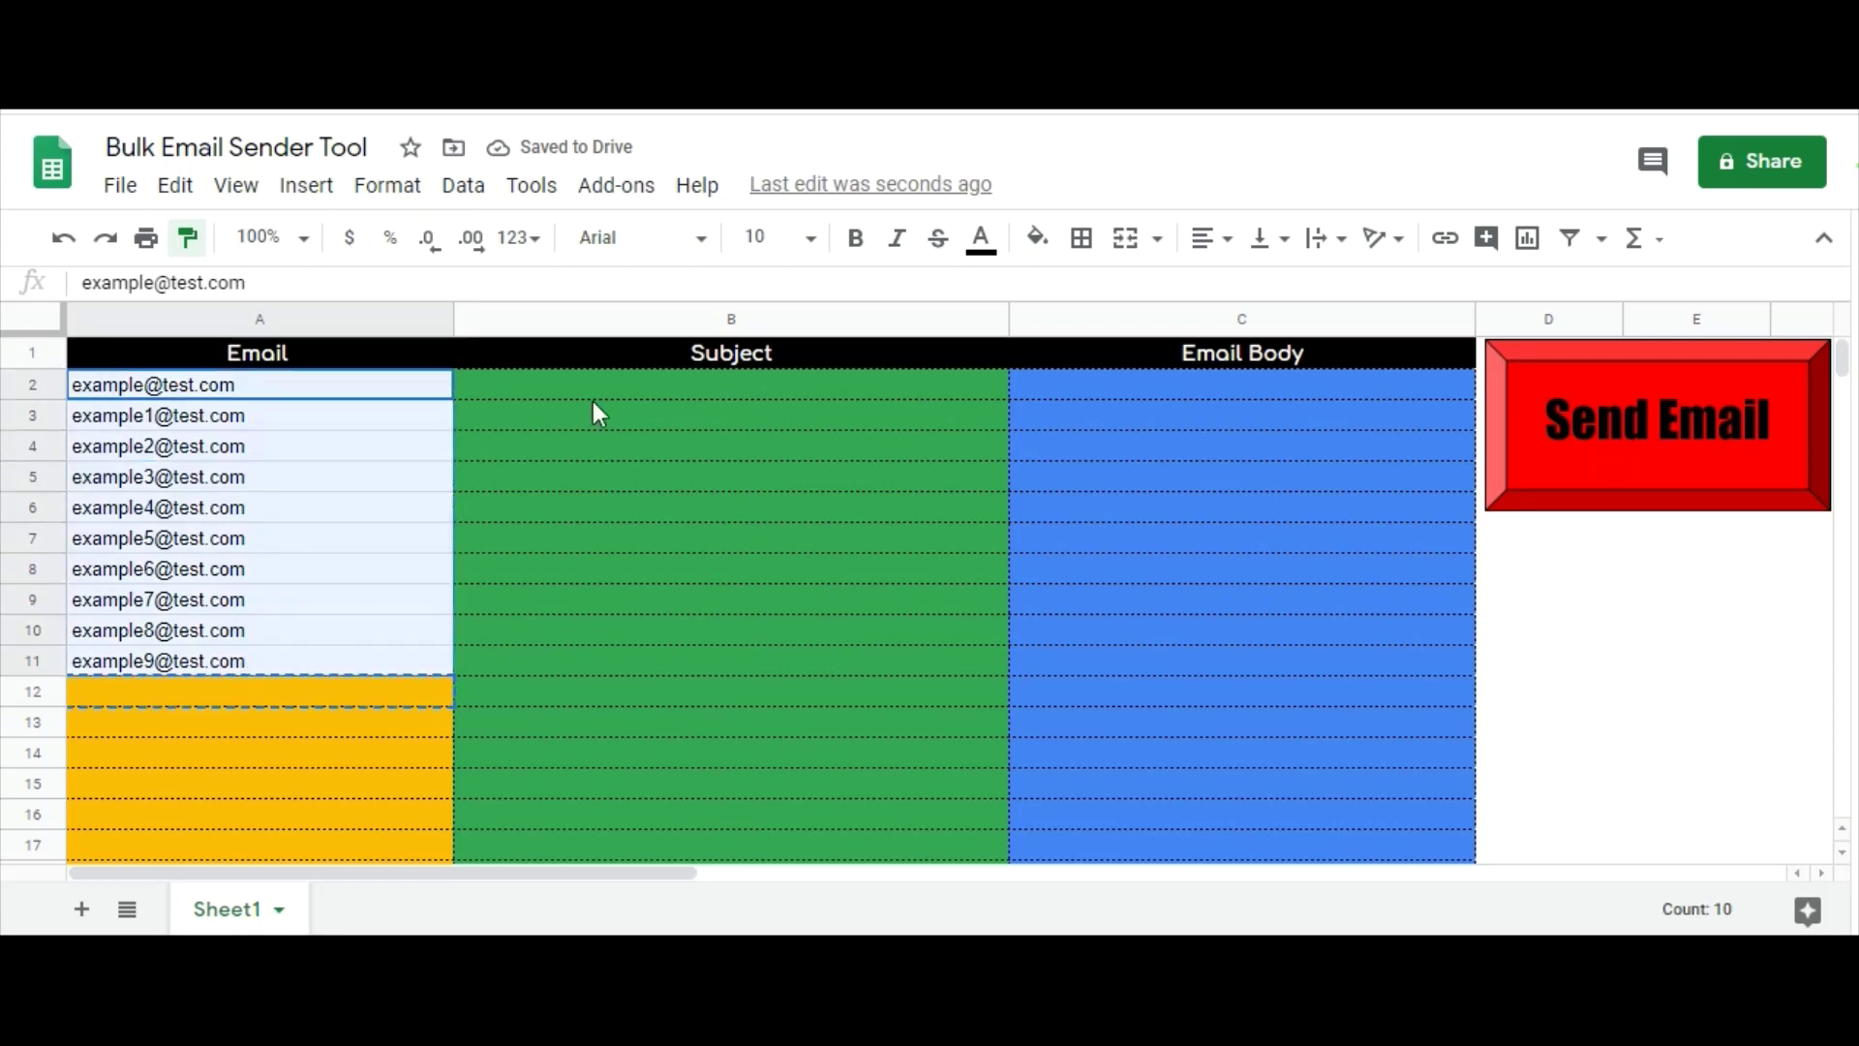
- Enter Test in cells B2 and C2
double_click(639, 392)
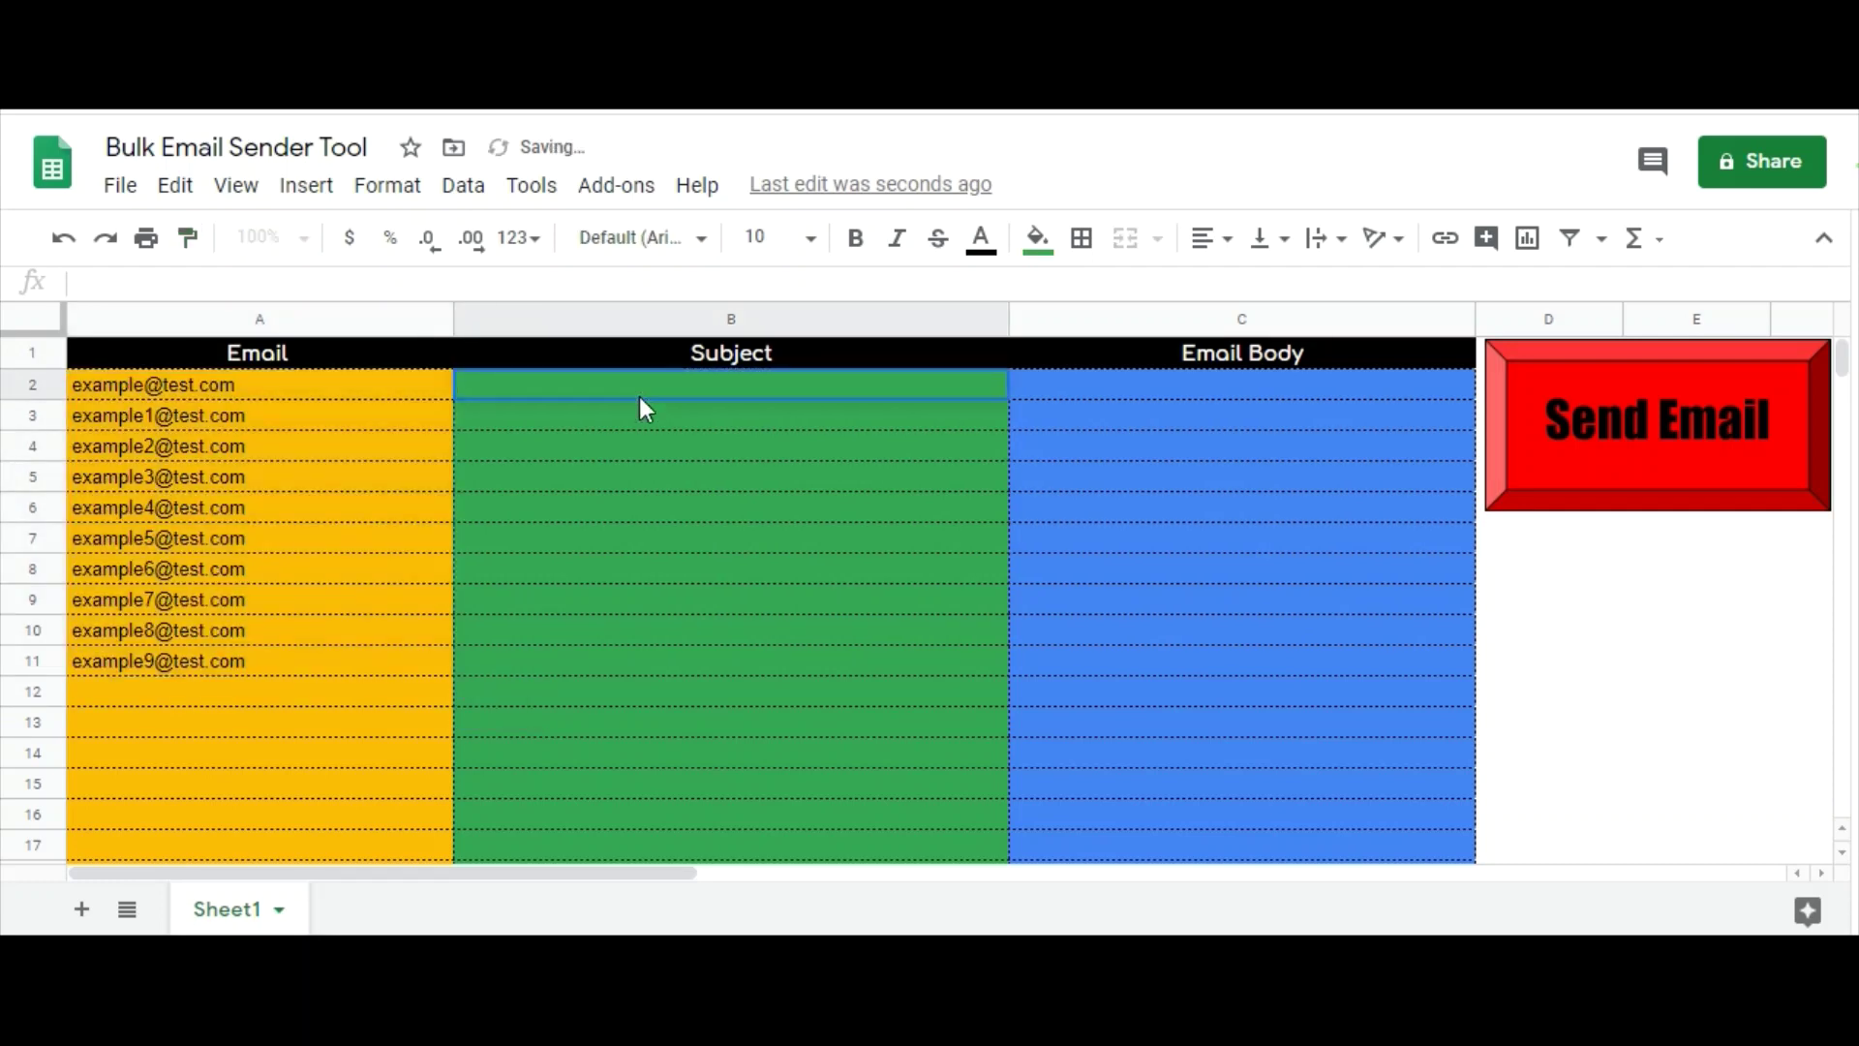
text(Test)
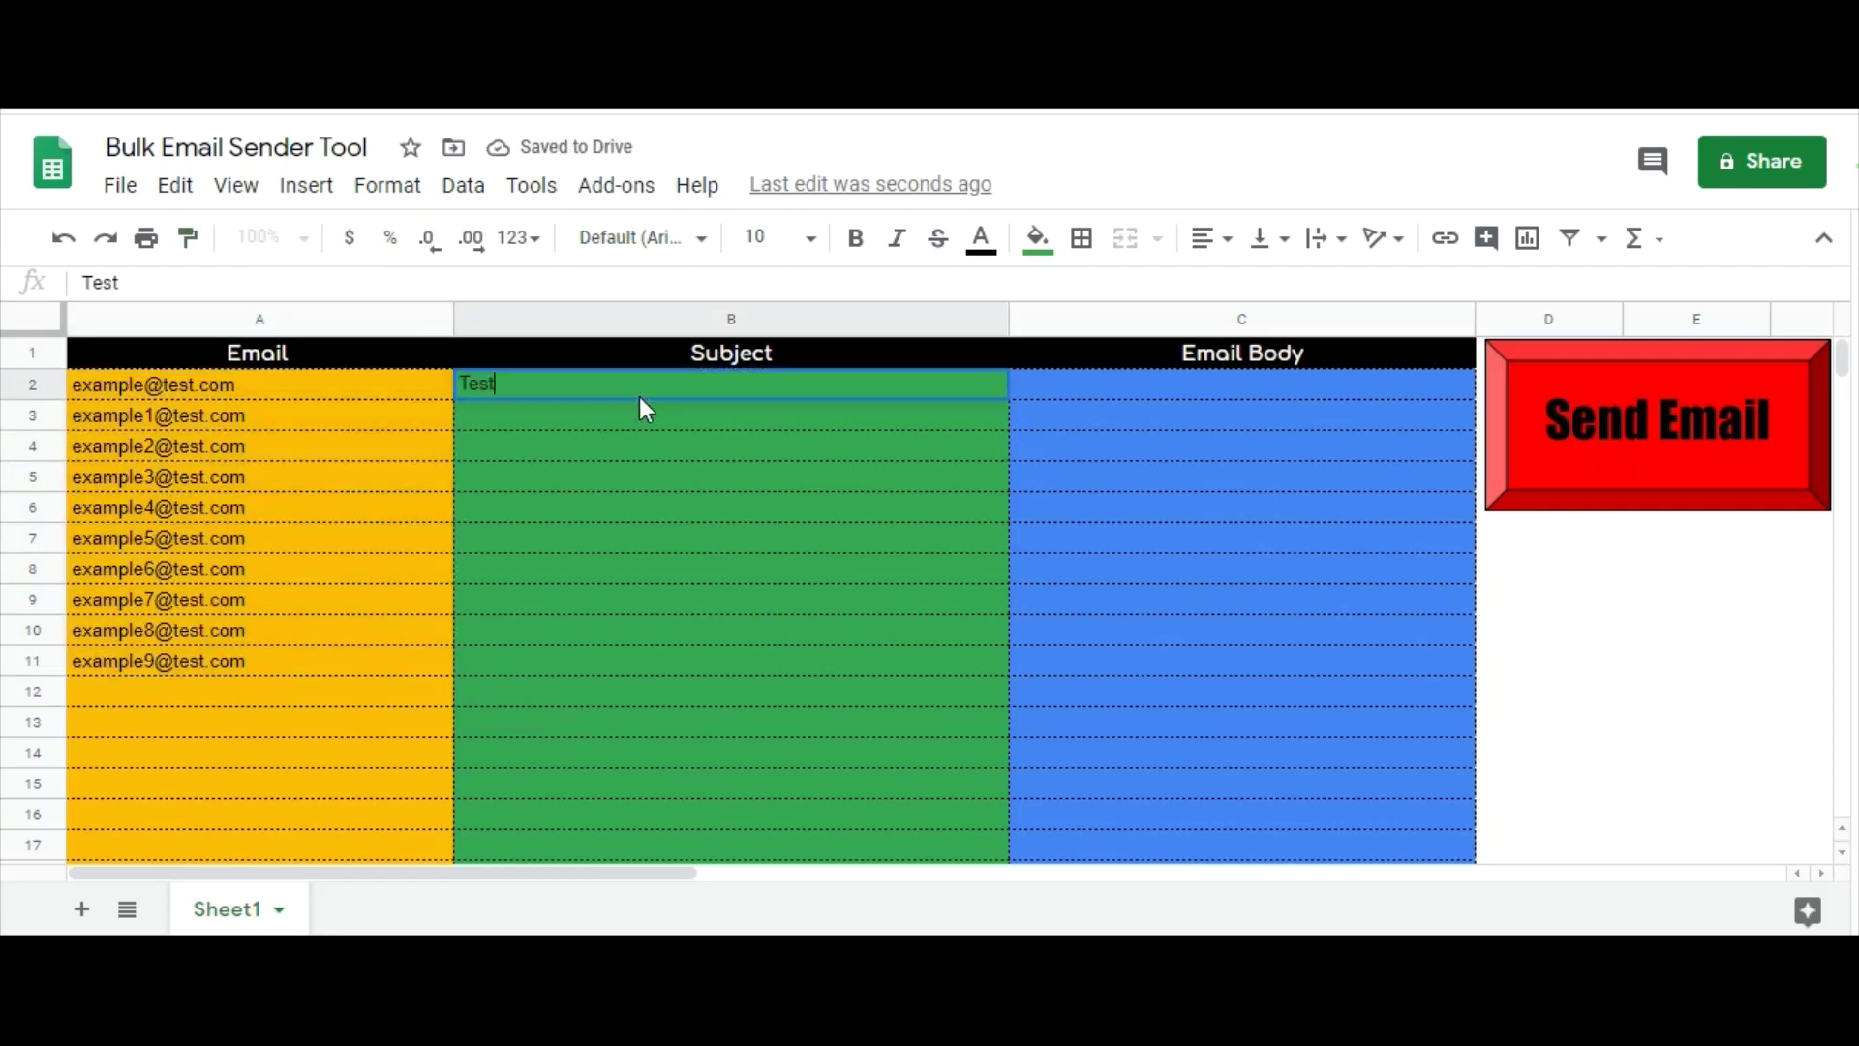
double_click(1111, 389)
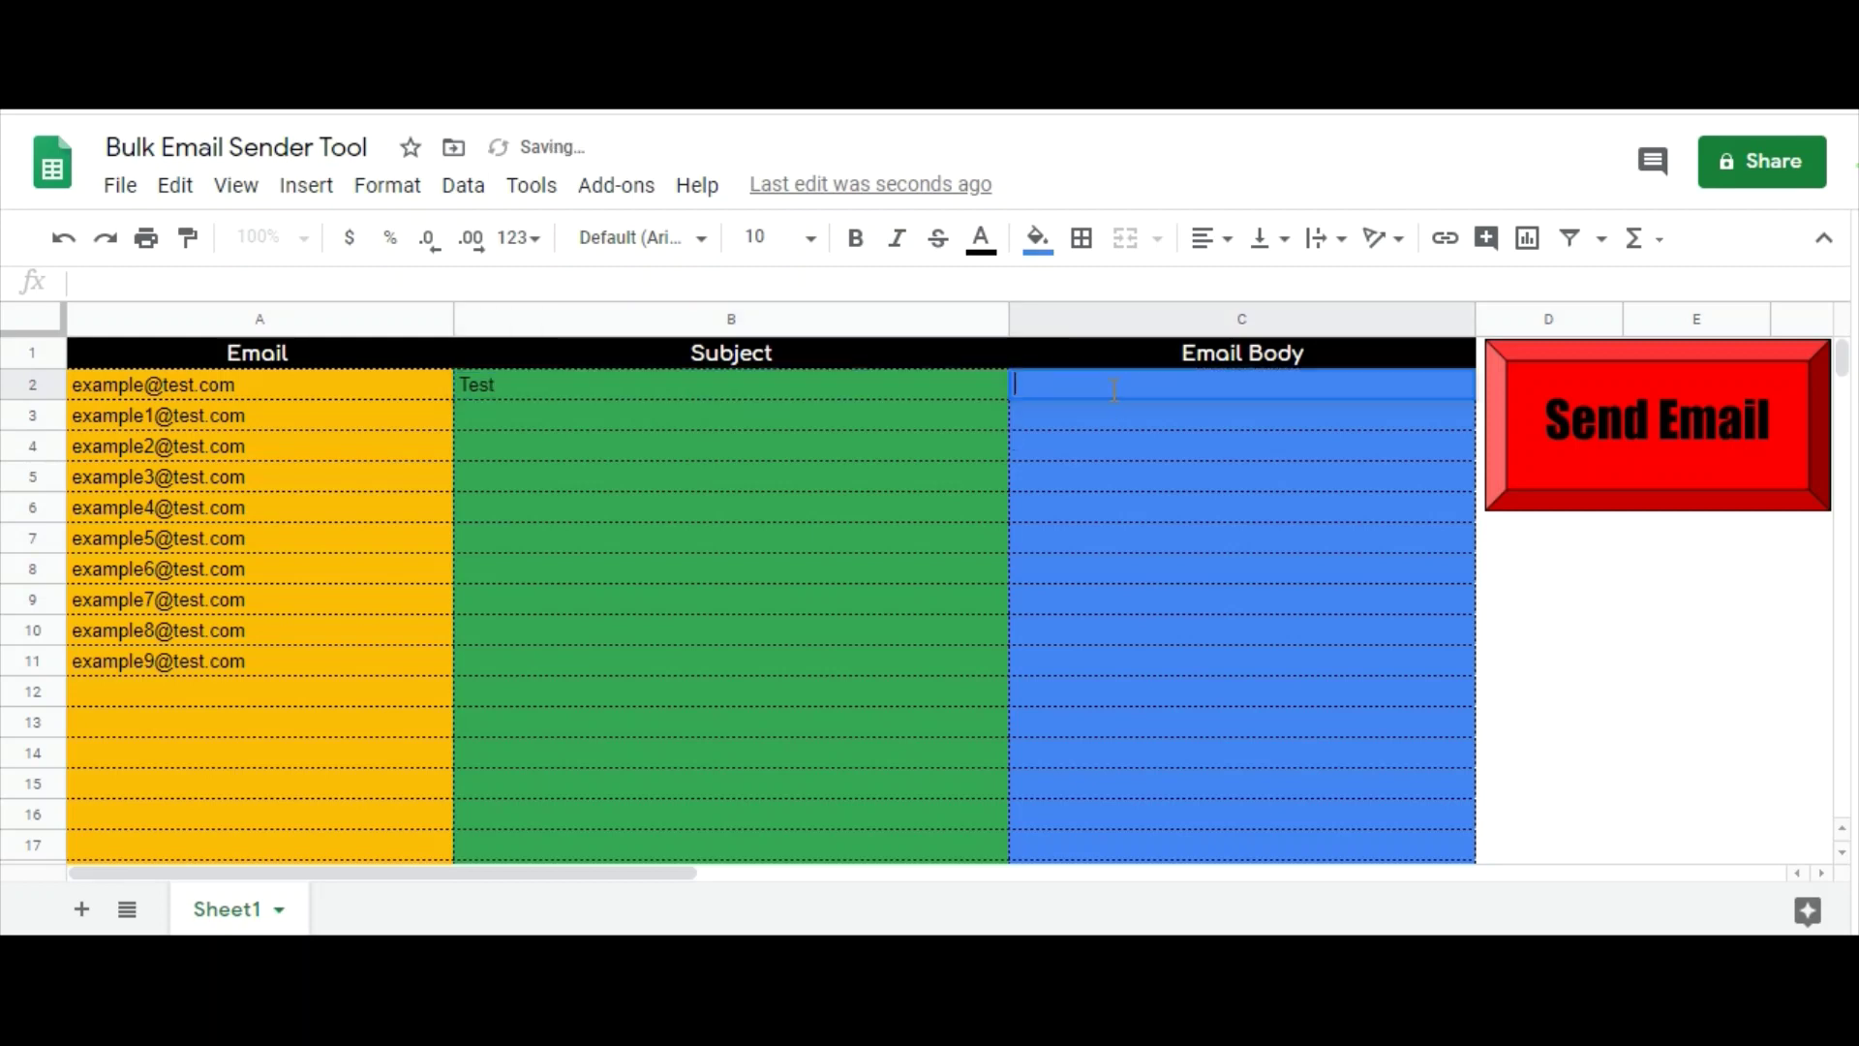
key(Tab)
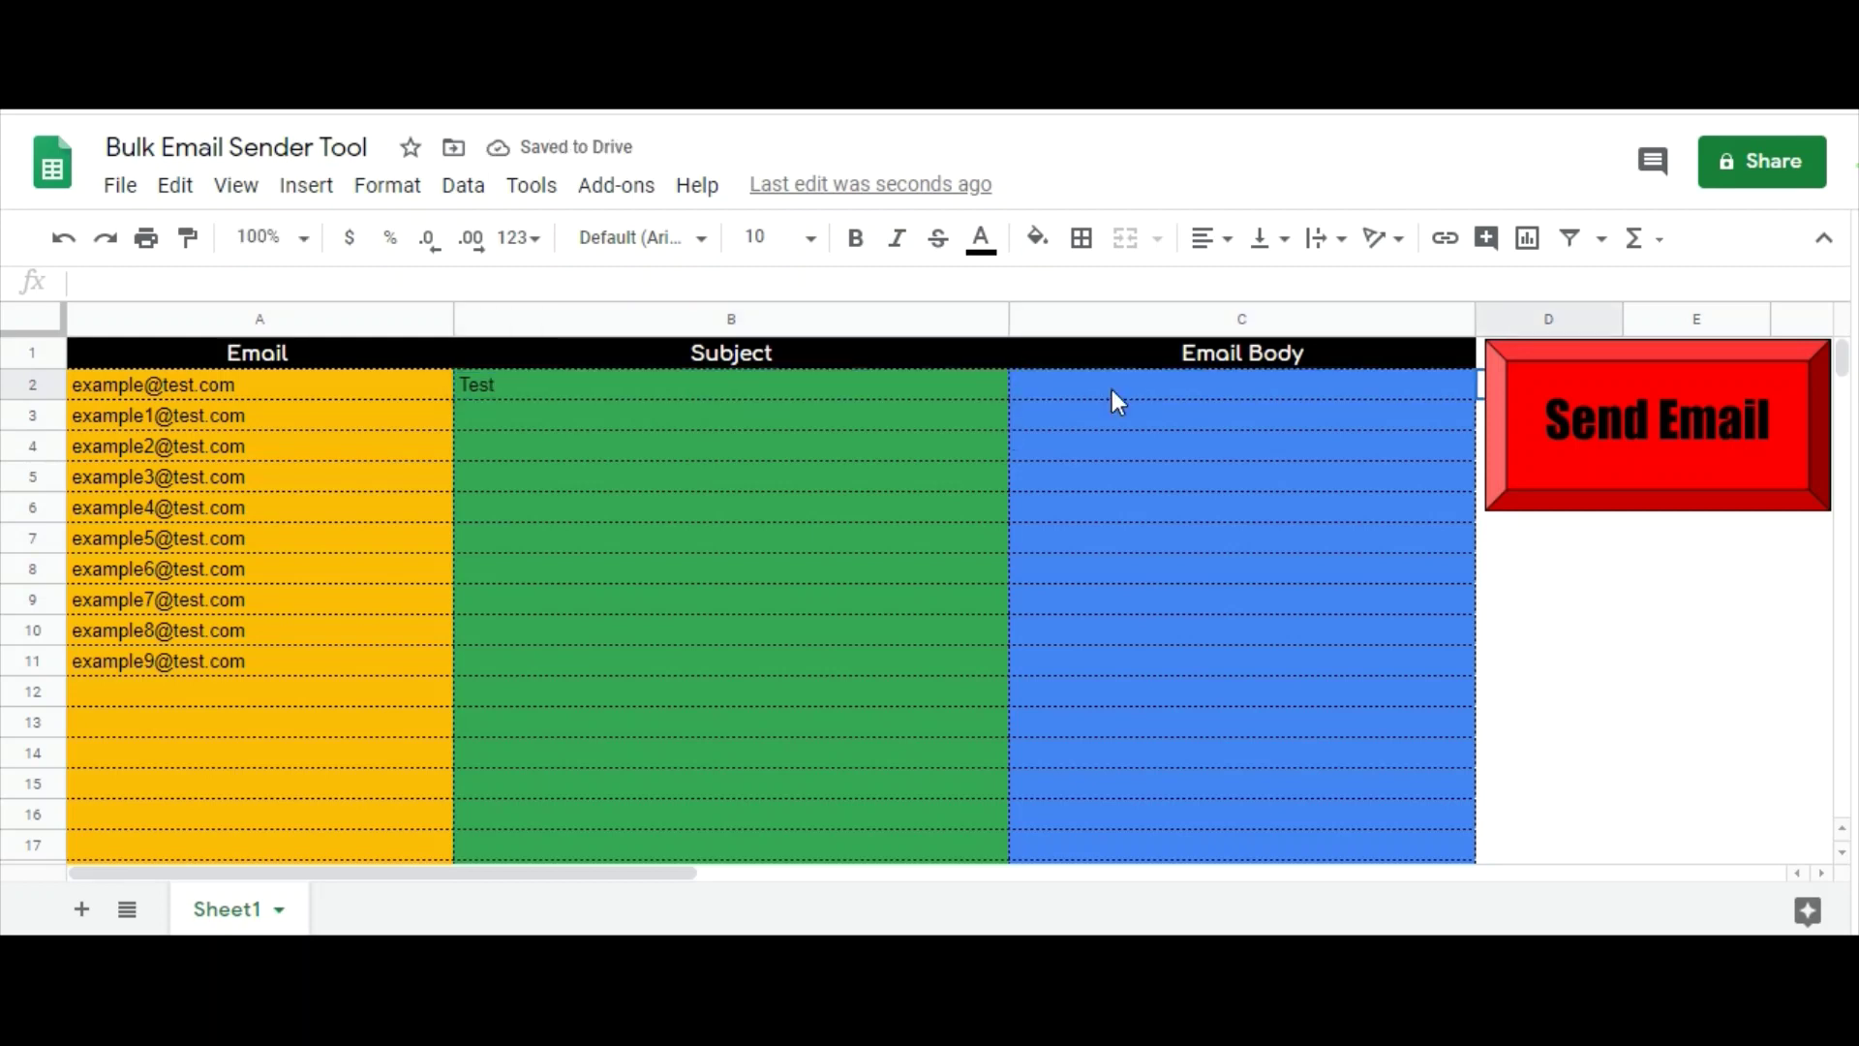
text(Test)
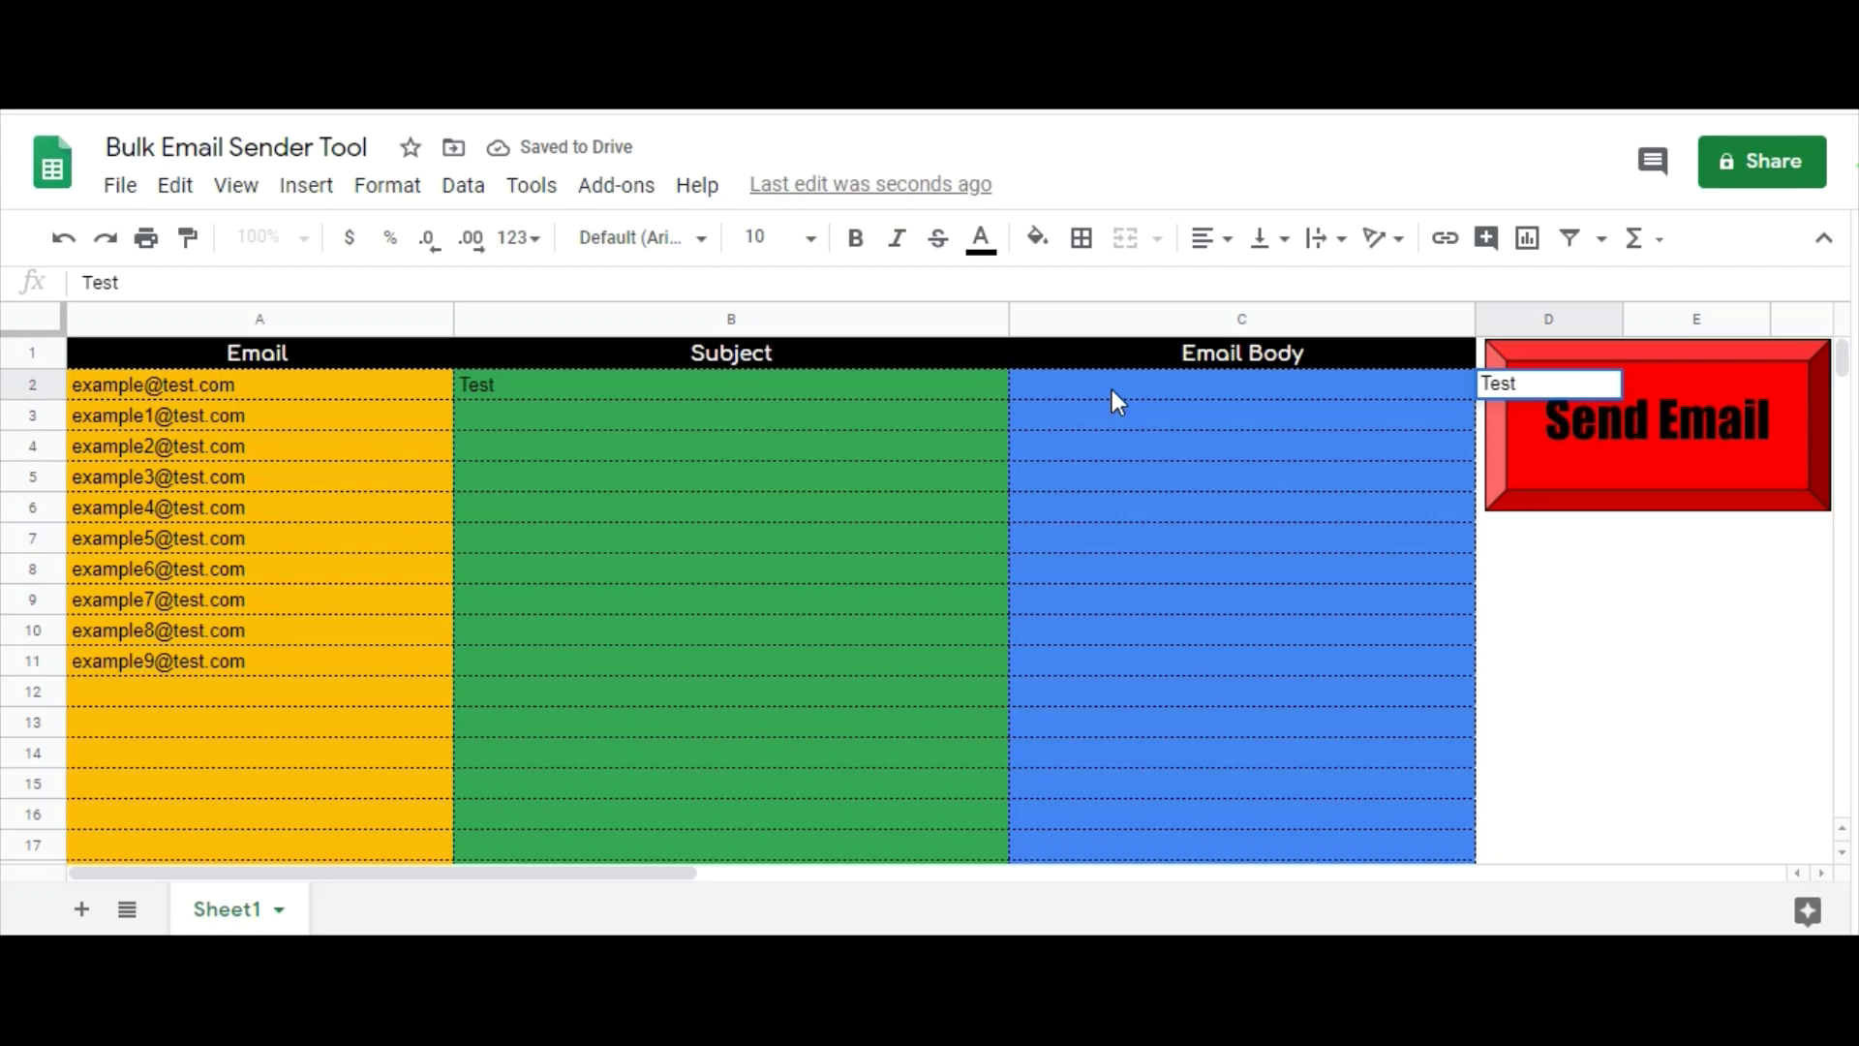
key(BackSpace)
key(BackSpace)
key(BackSpace)
key(BackSpace)
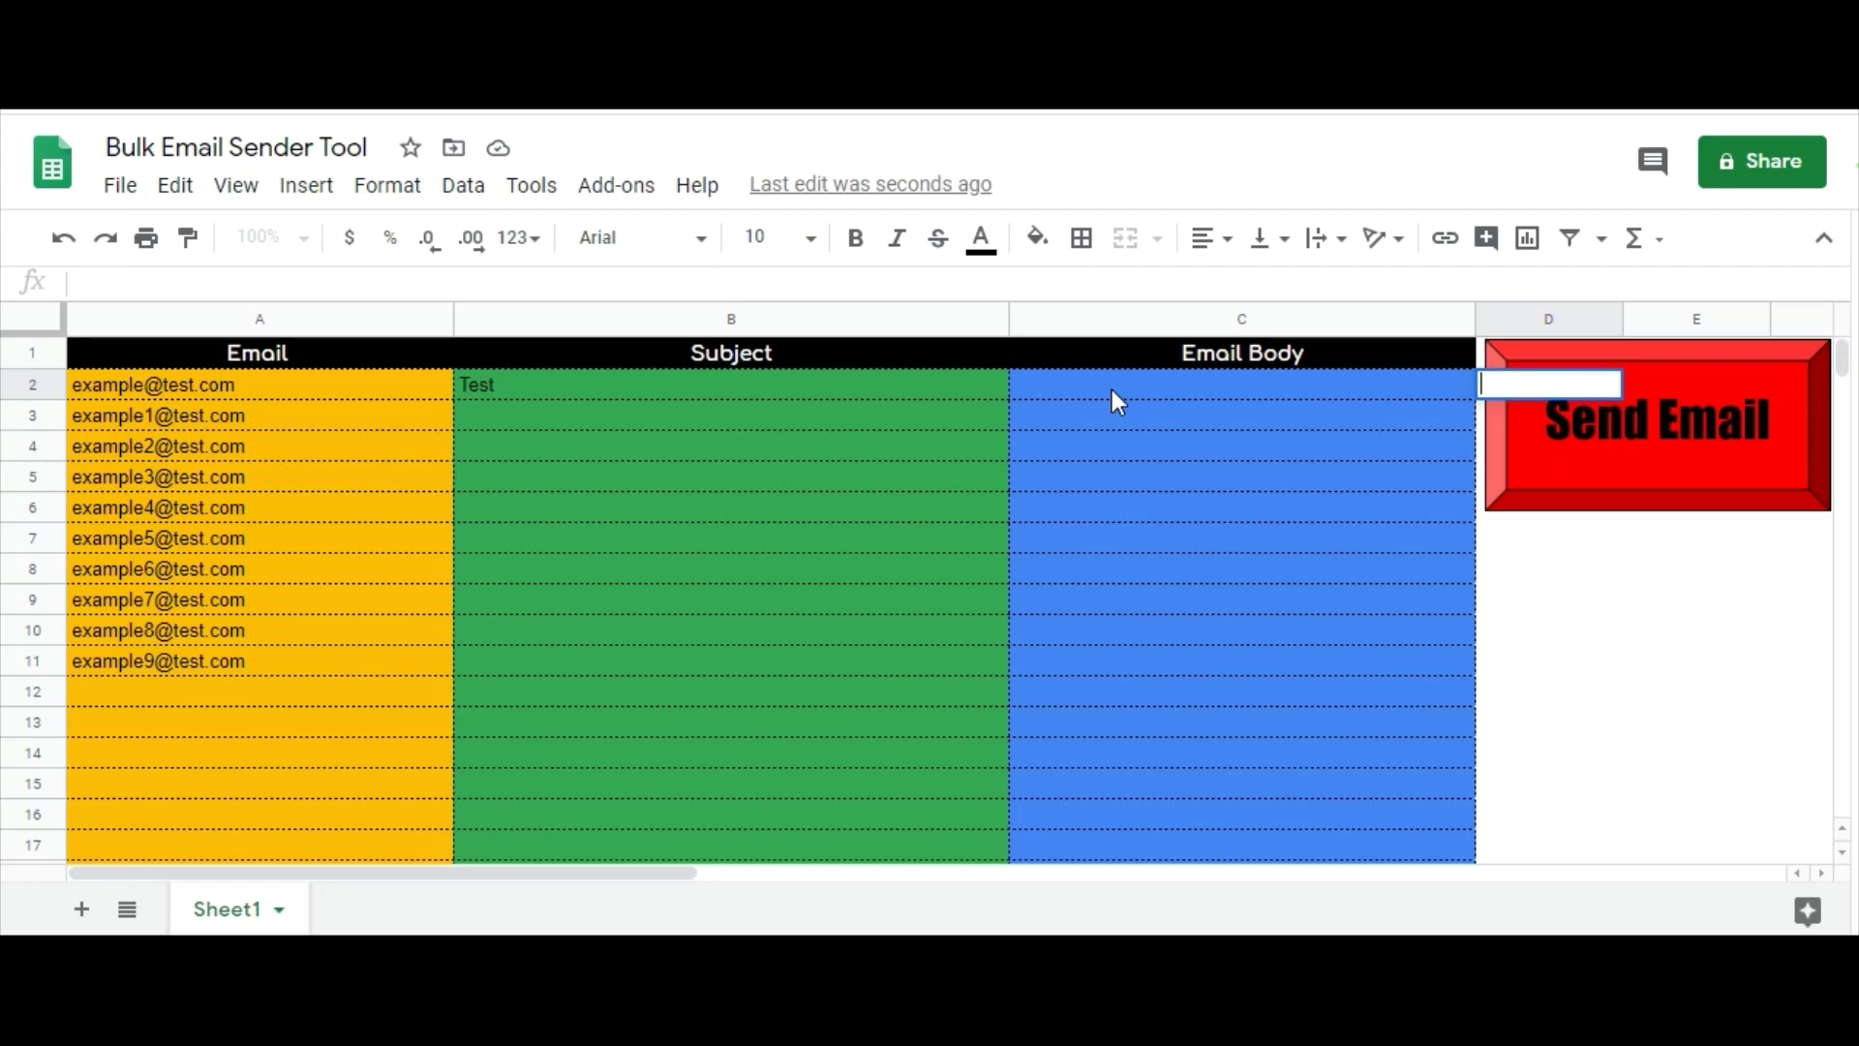
click(1112, 391)
text(T)
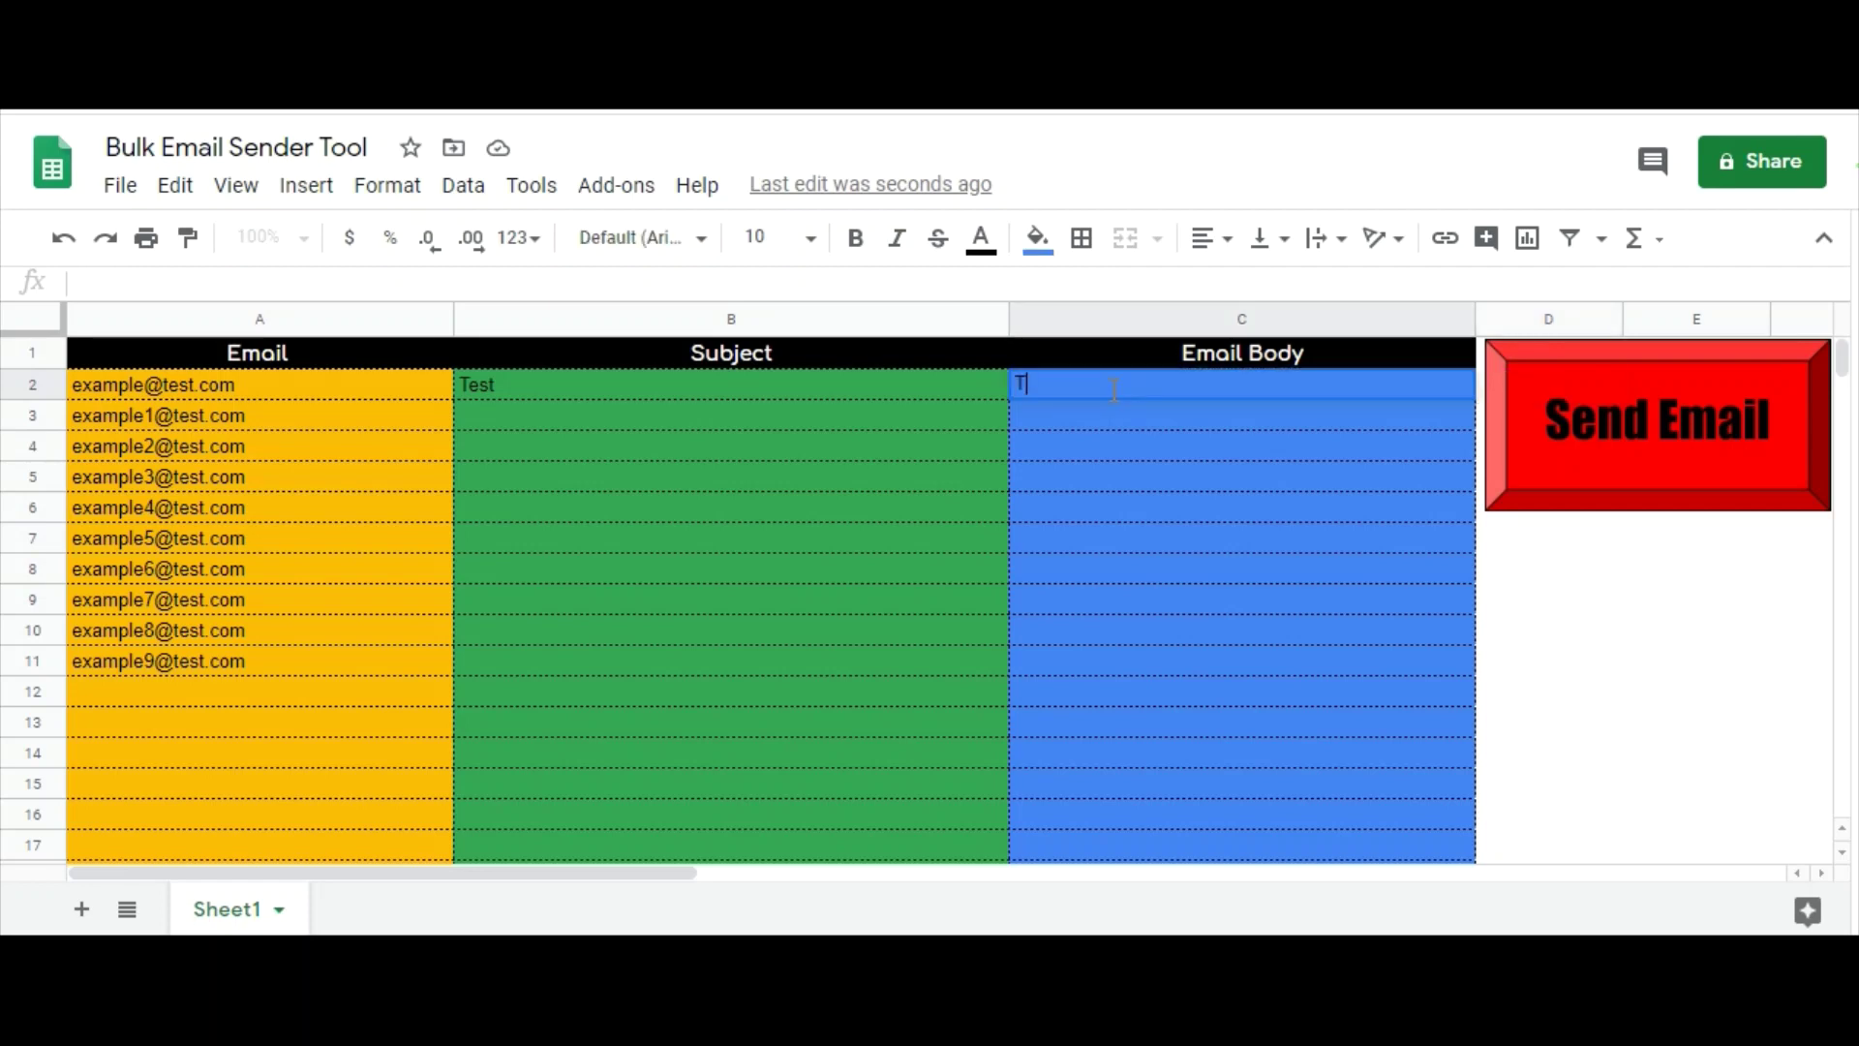
text(est)
- Fill Test down both columns to row 11 and run the Send Email button
click(790, 382)
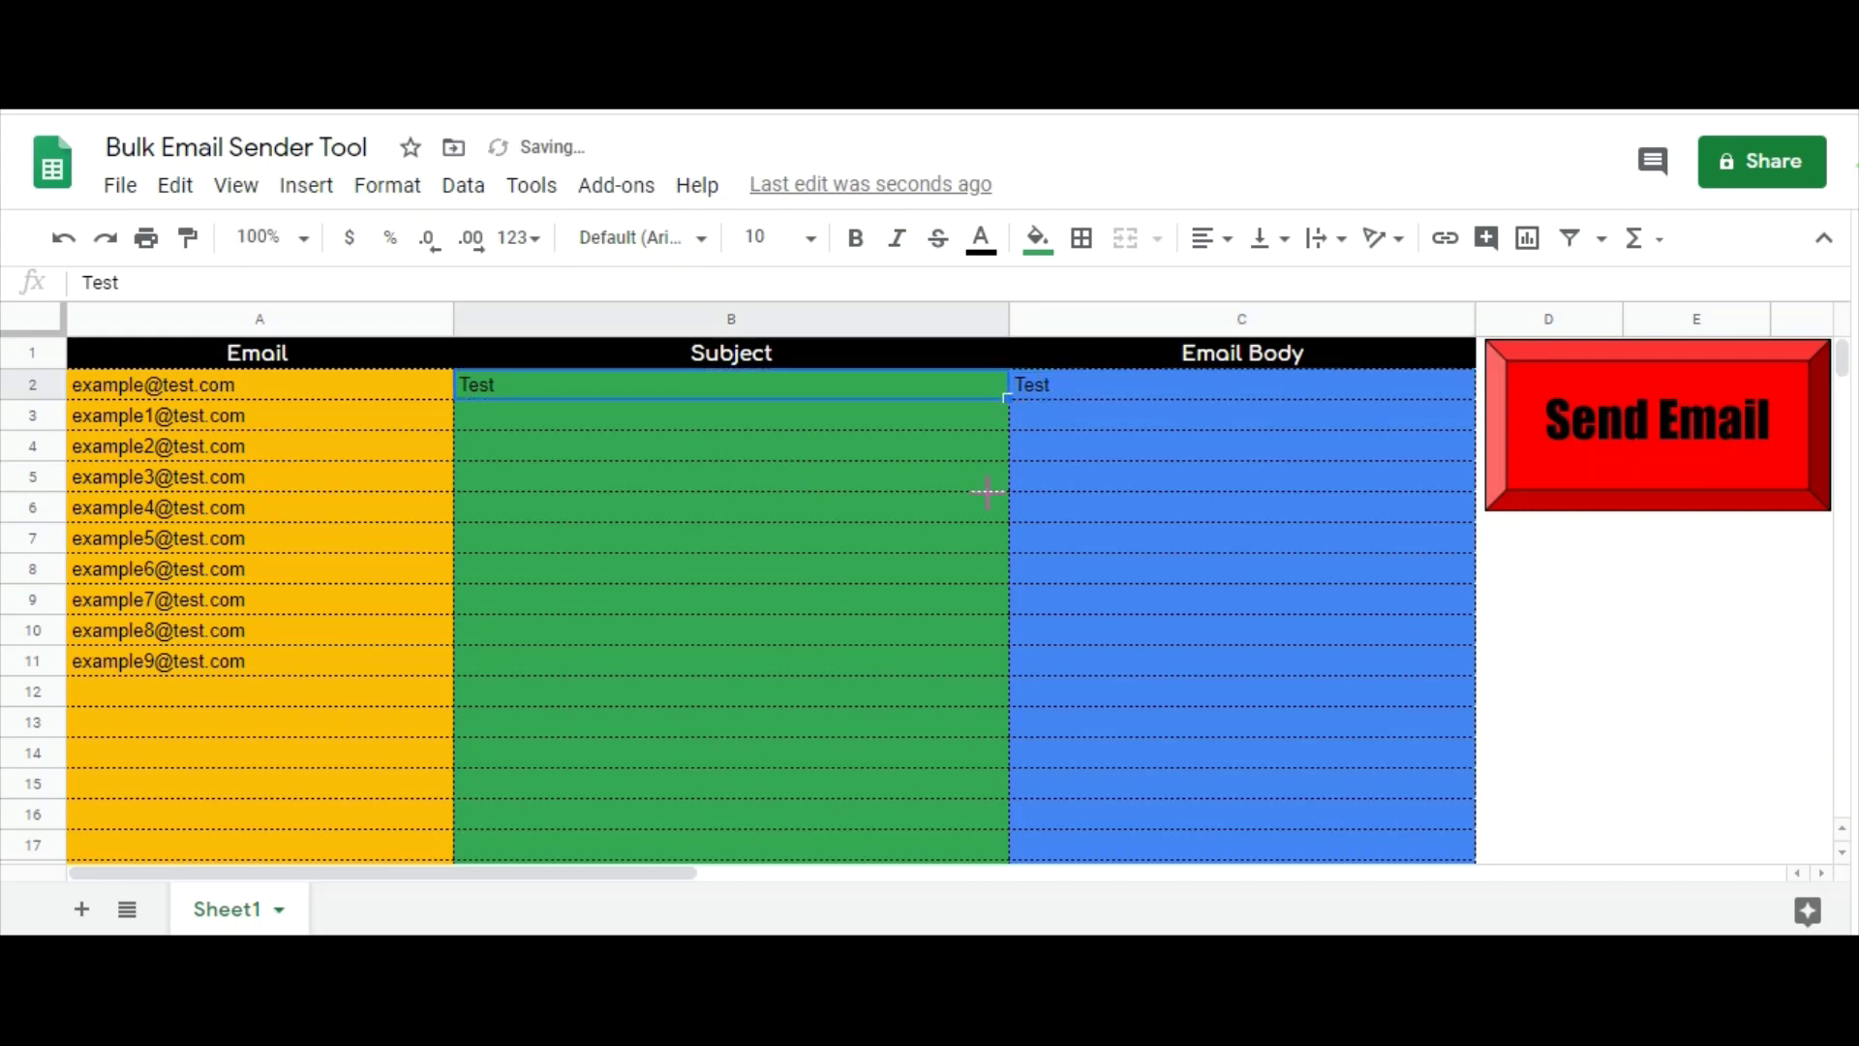
click(1175, 391)
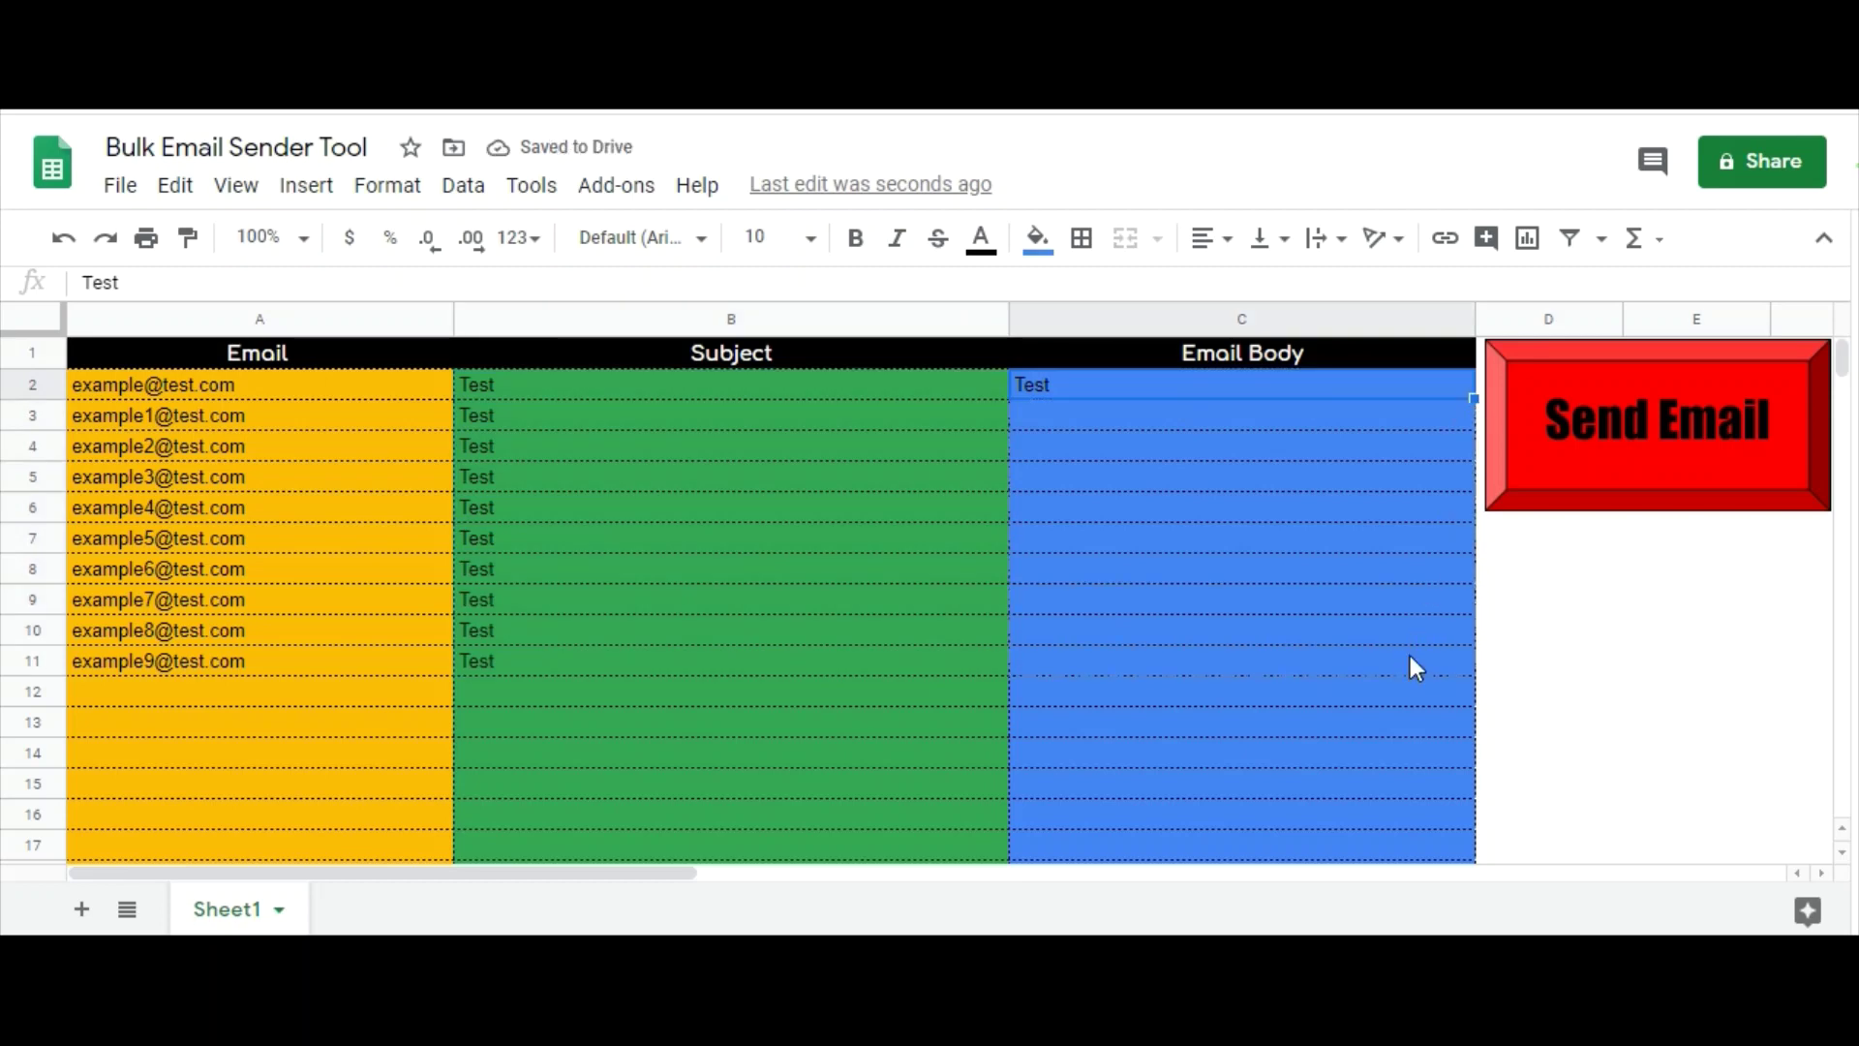
drag(1410, 655, 1411, 655)
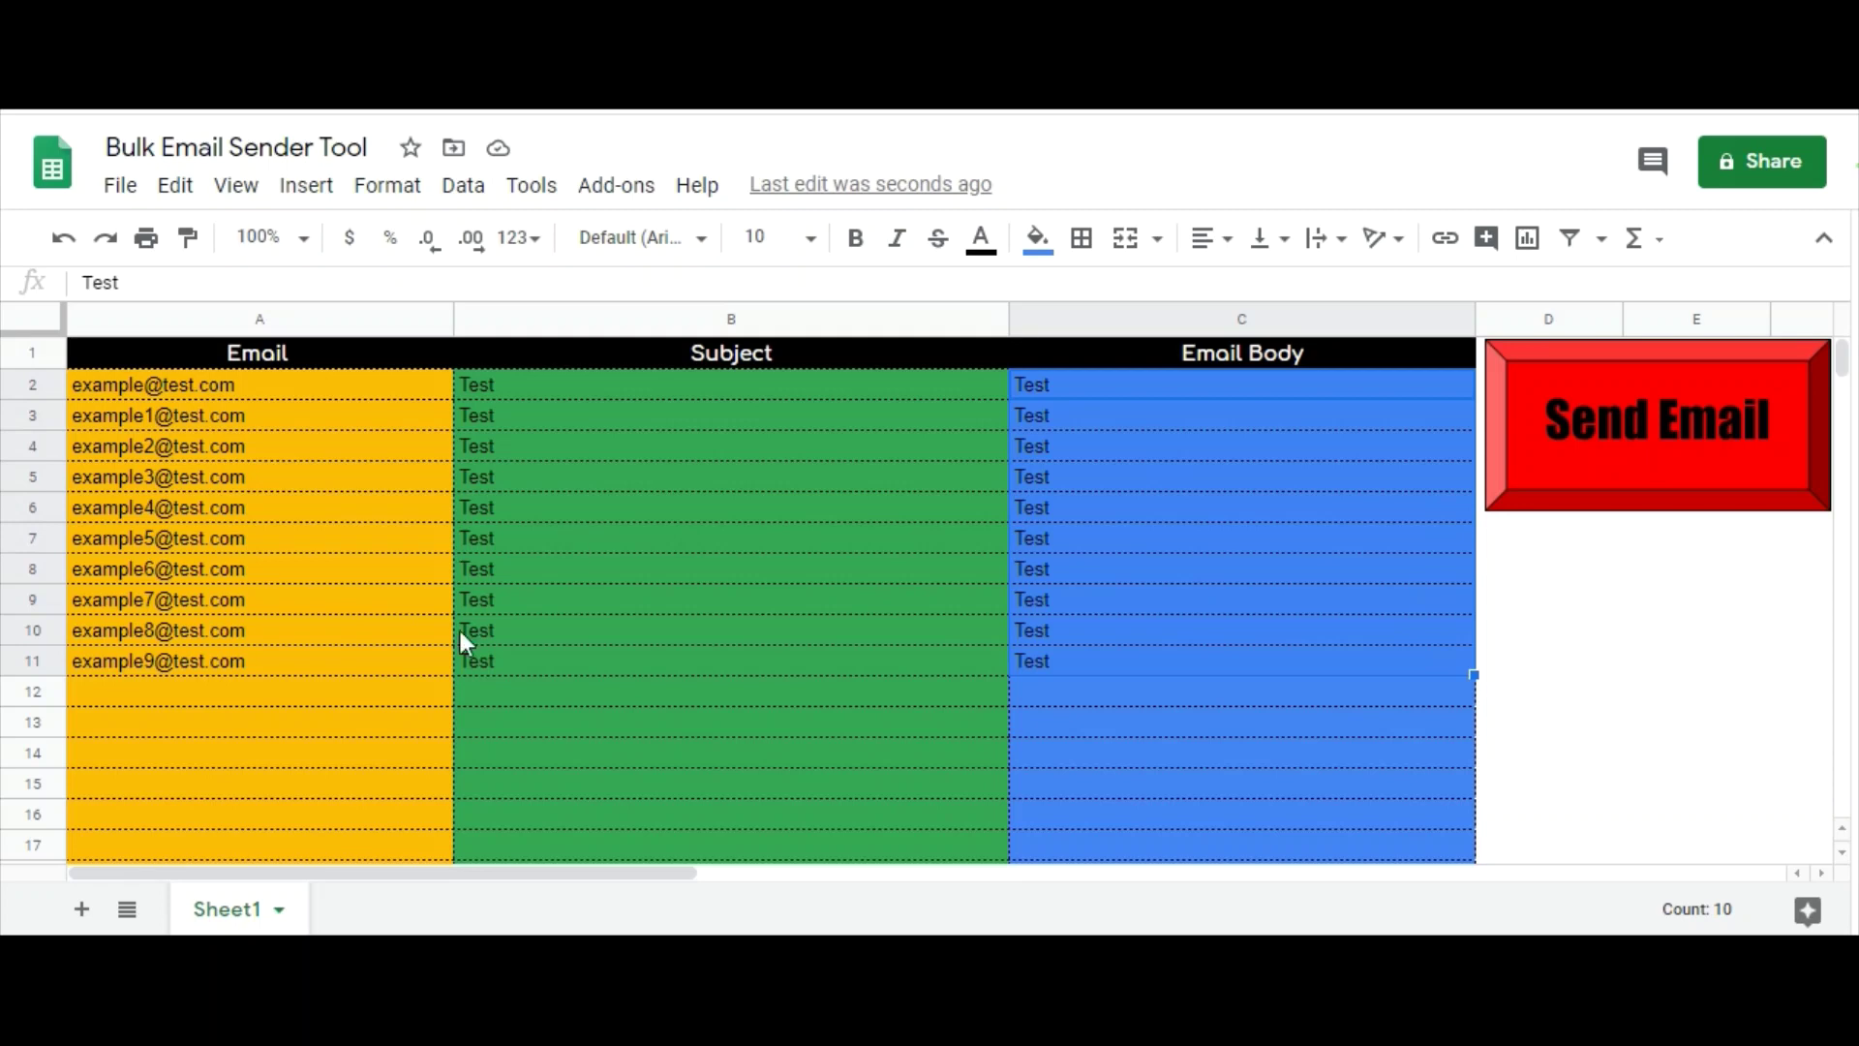
click(1680, 425)
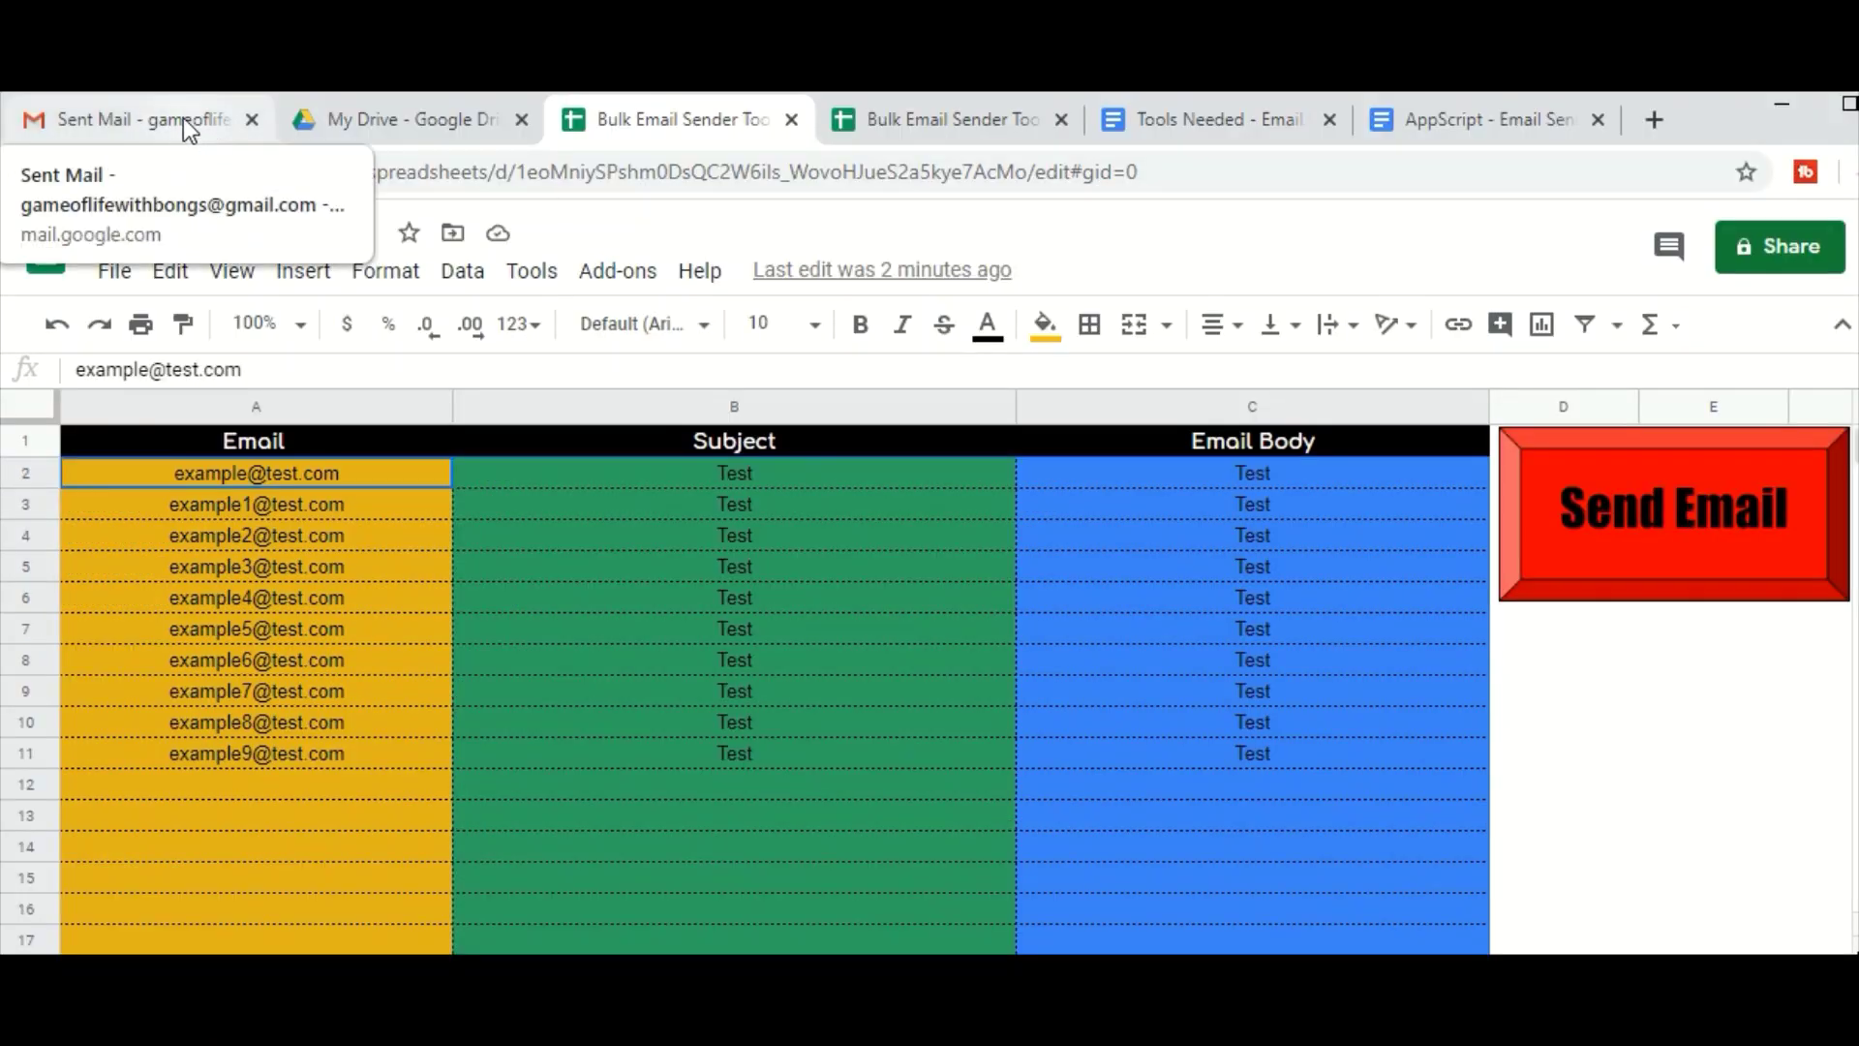
- Open the Test thread sent to example4 in Gmail and expand its earlier message
click(183, 118)
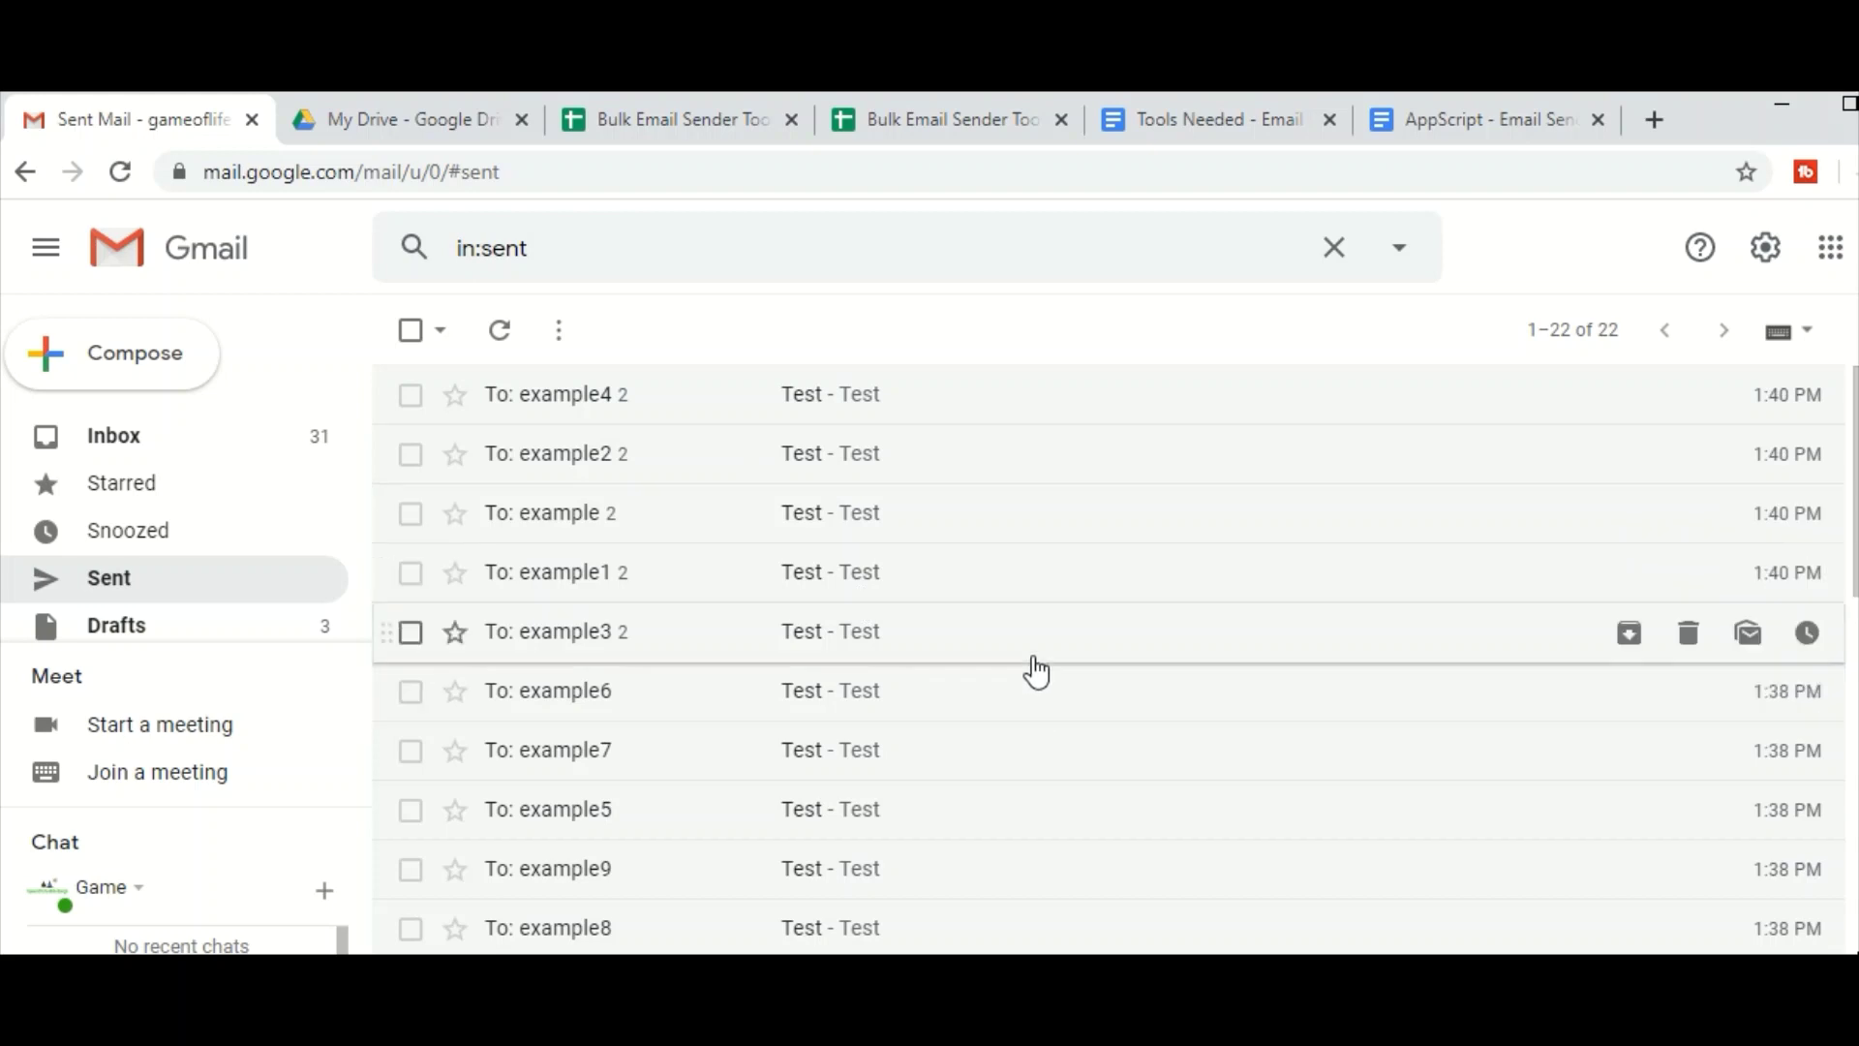
click(889, 400)
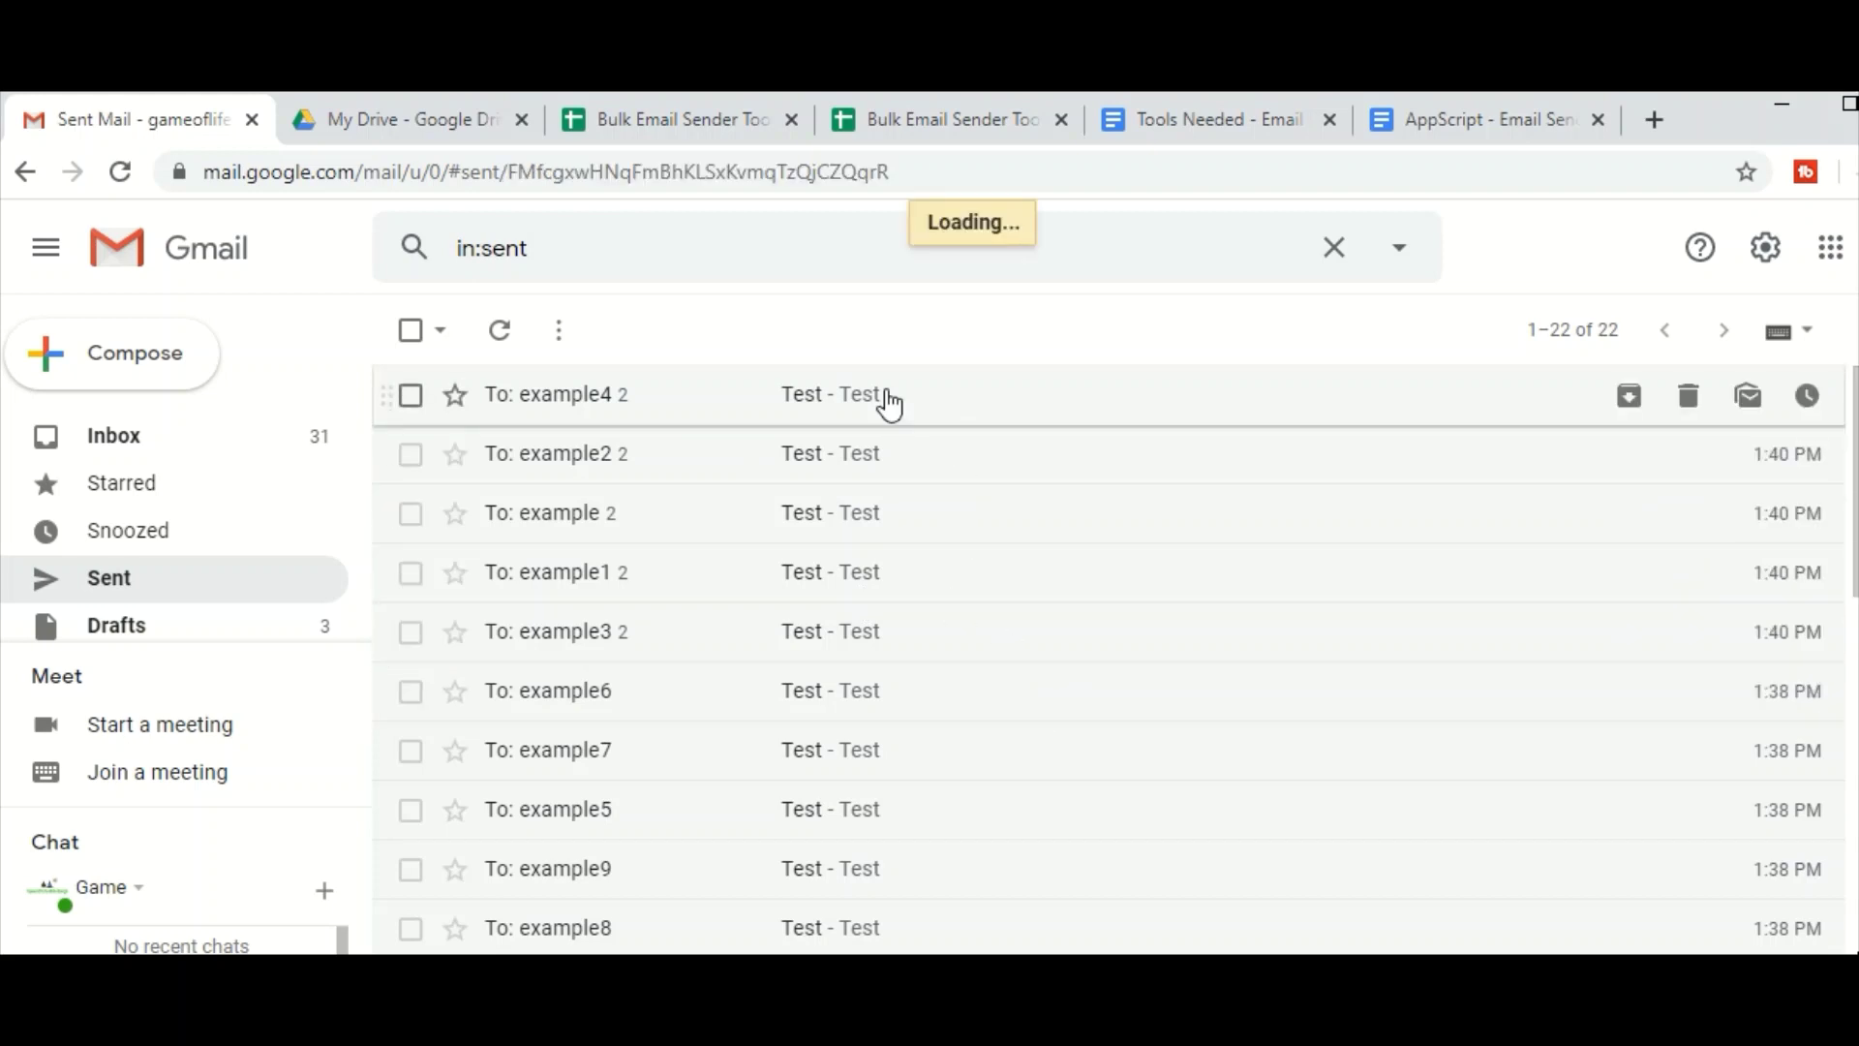
click(626, 510)
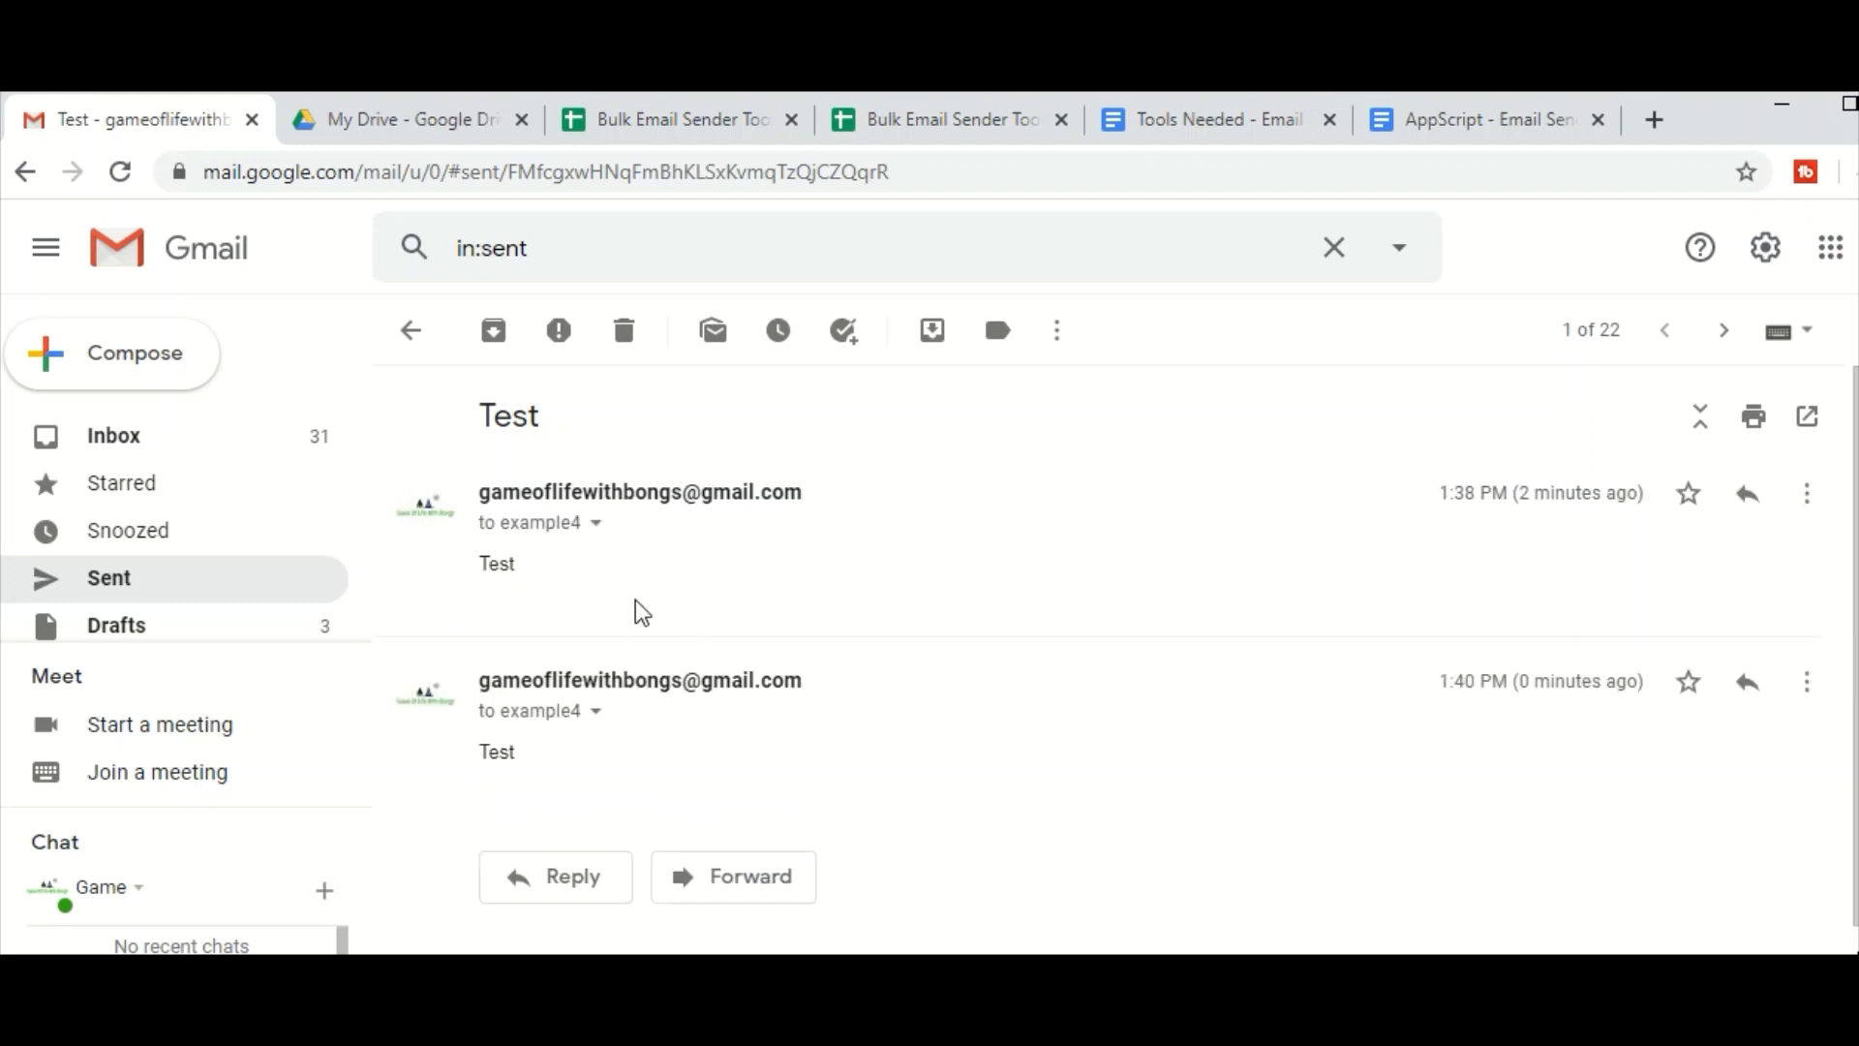
- Highlight the Test subject and both messages' details and bodies
drag(545, 432, 427, 414)
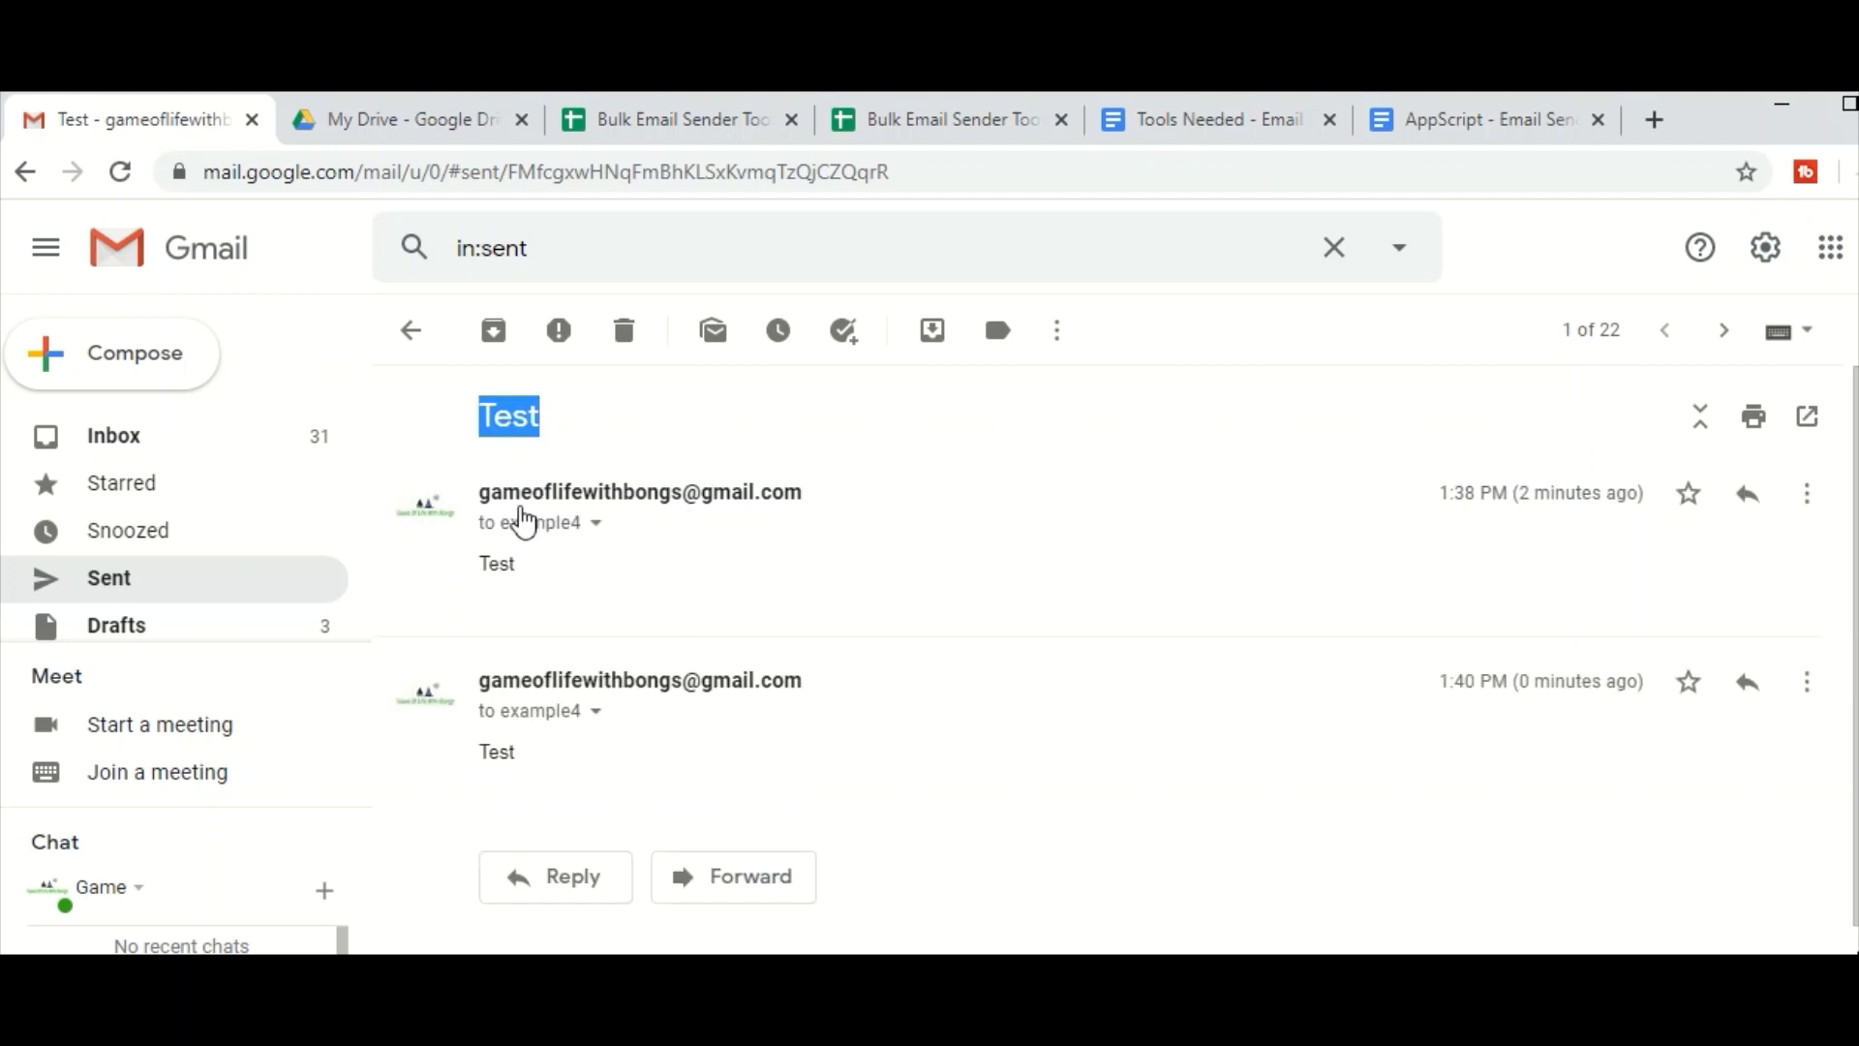
drag(518, 566, 463, 579)
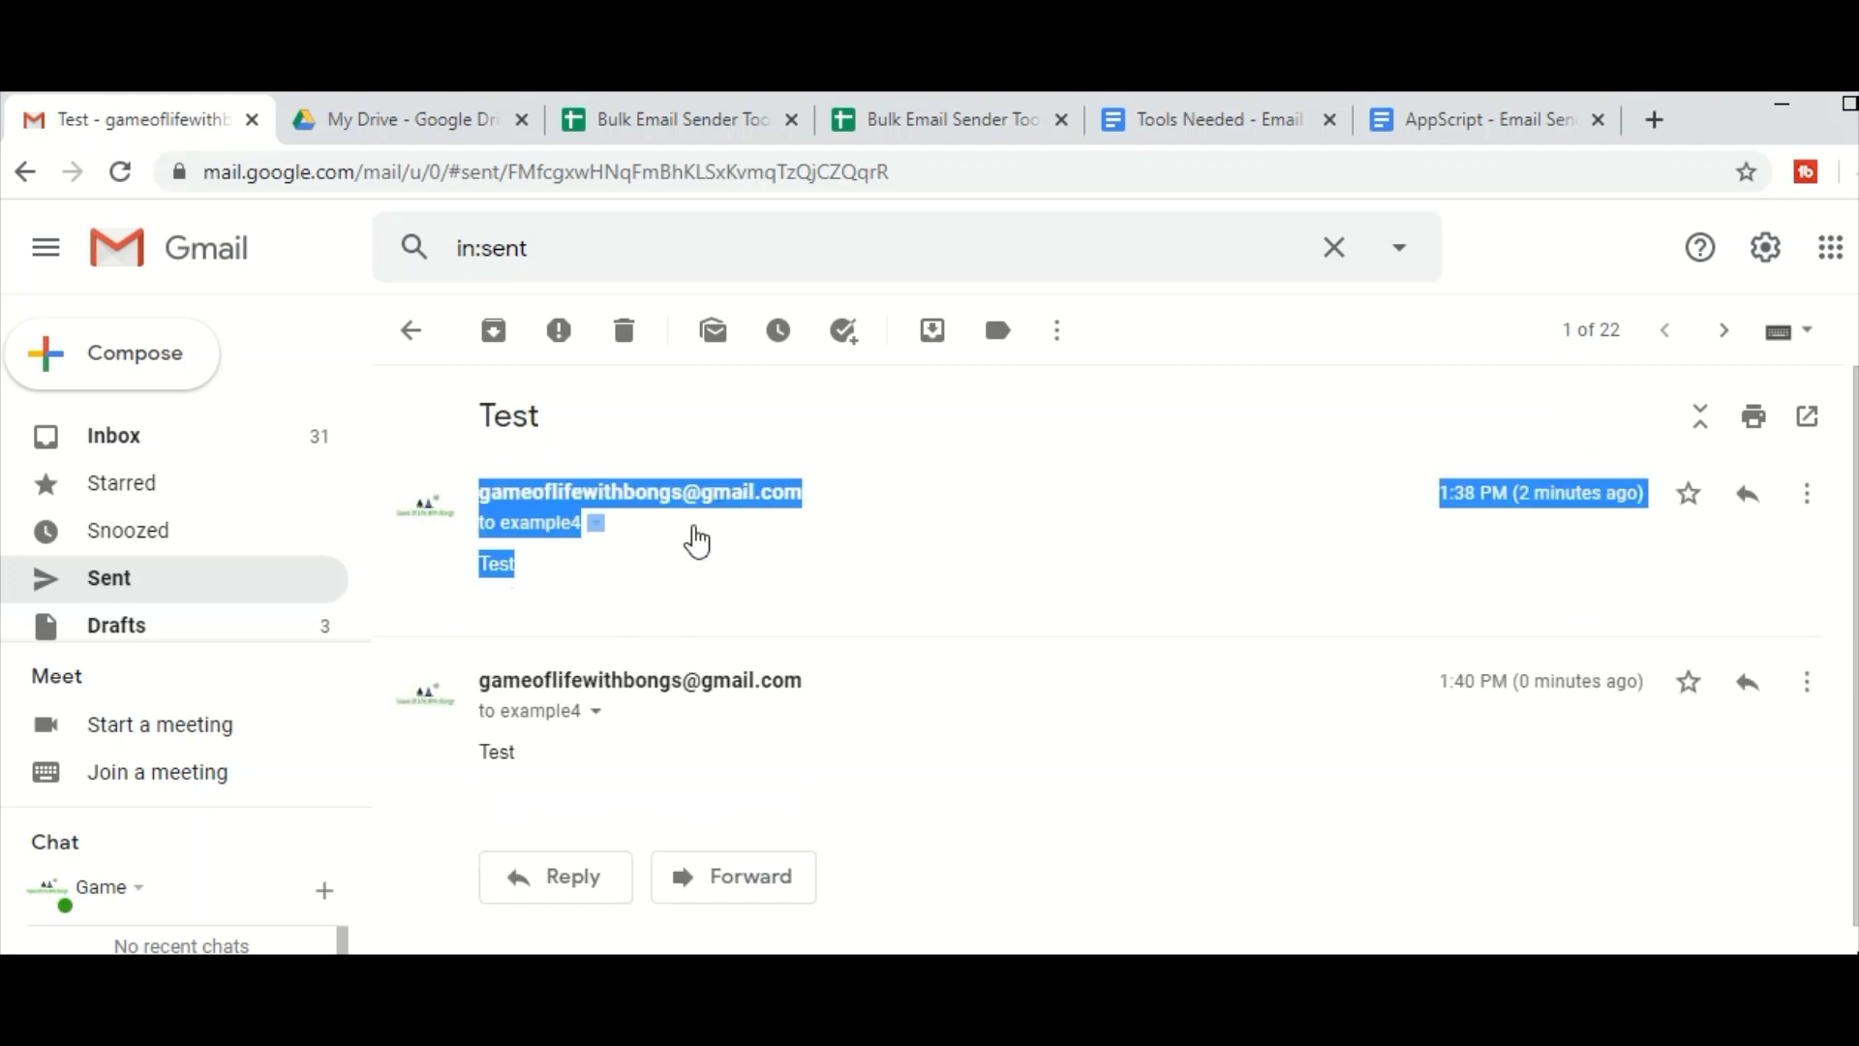
drag(733, 679, 750, 743)
click(727, 594)
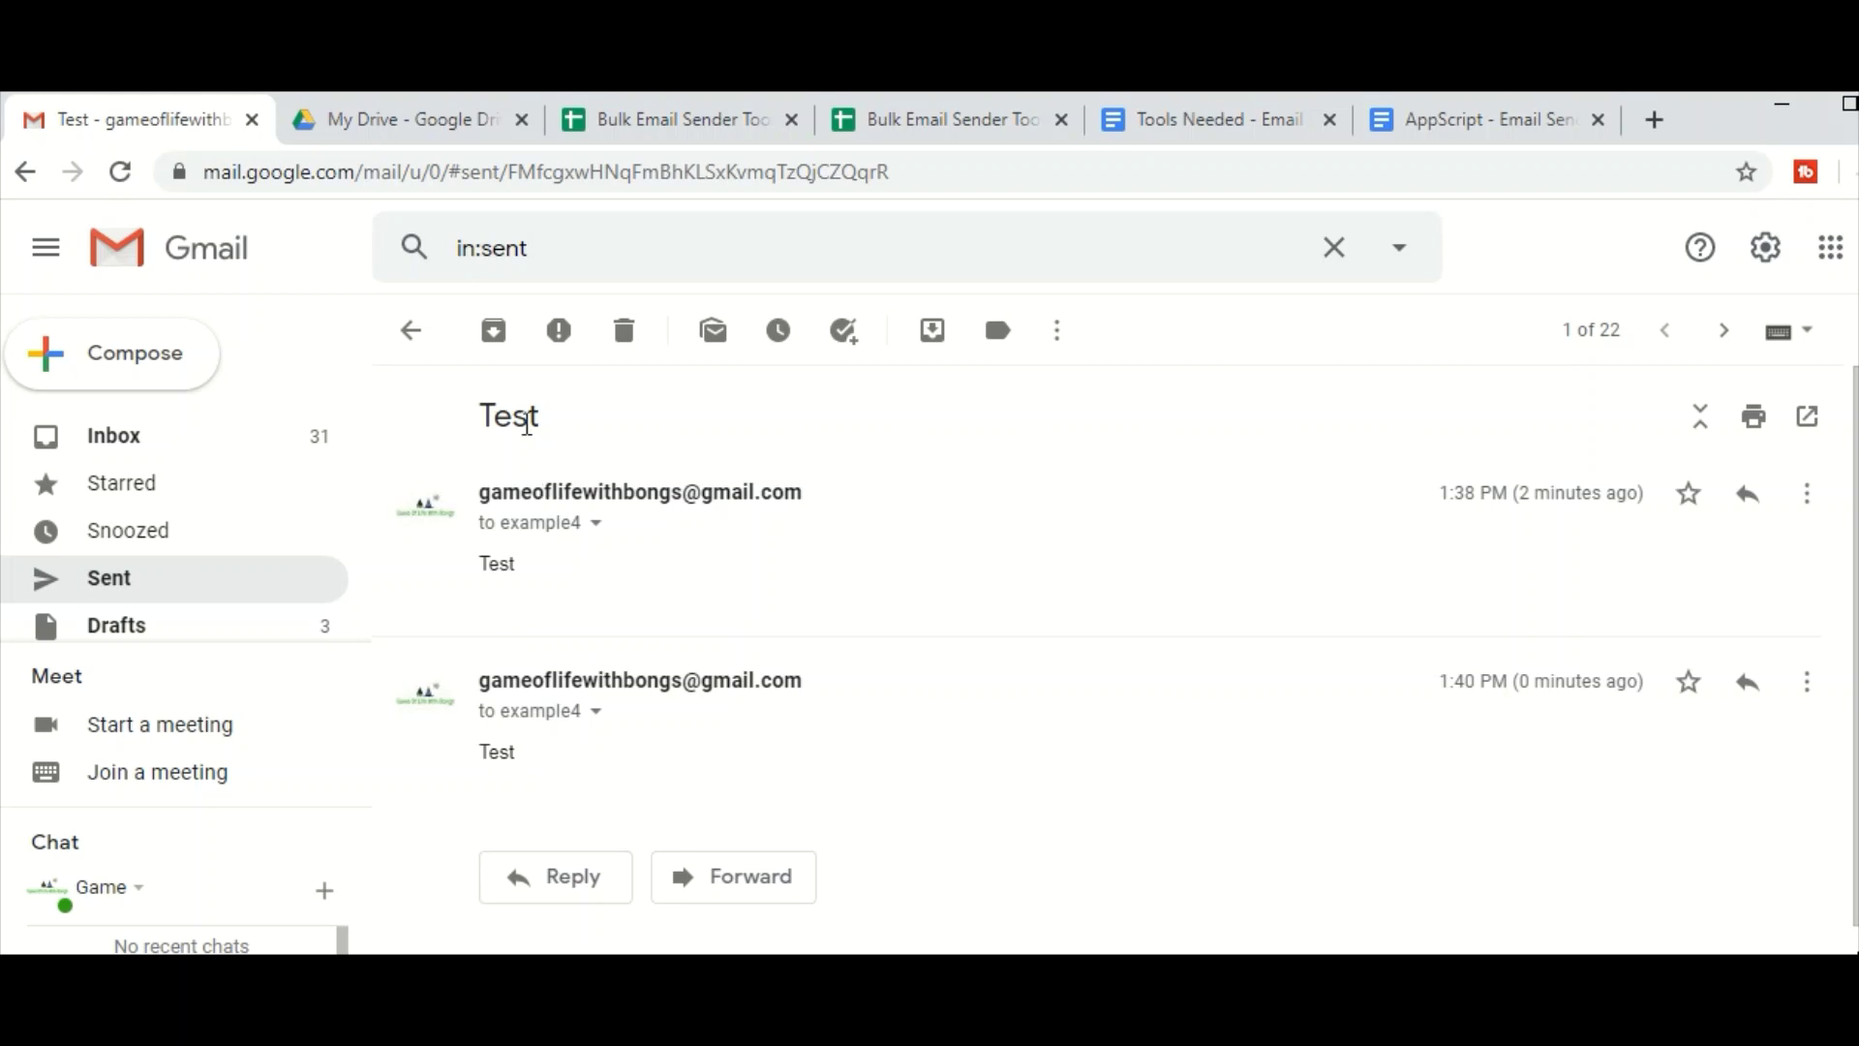
drag(540, 418, 478, 440)
drag(531, 575, 1066, 200)
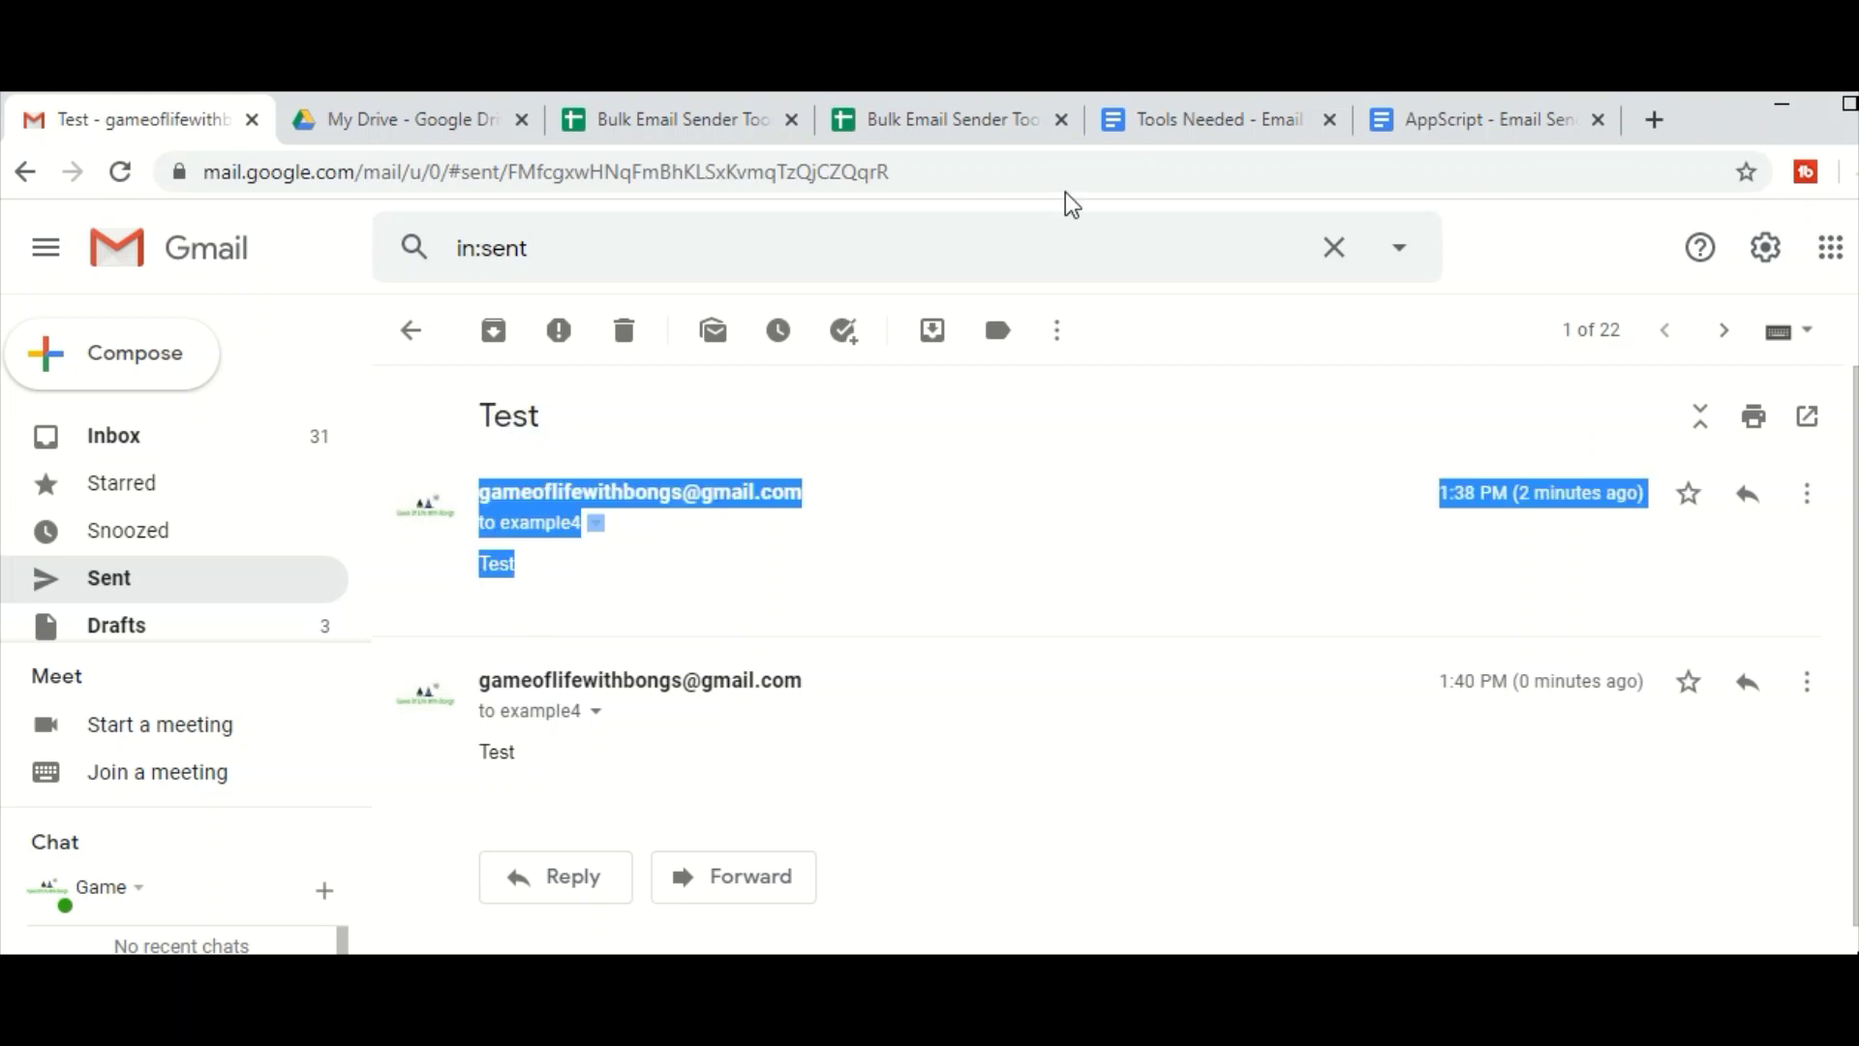